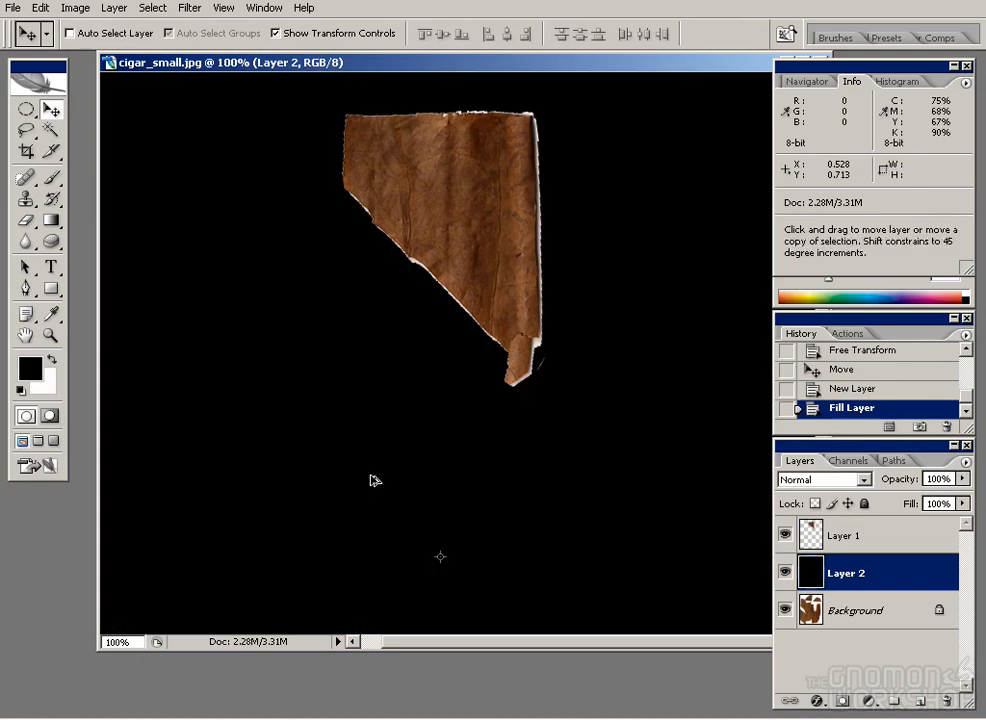
Fill Layer 2 with white and hide it, making the Background layer active.
key(ctrl+BackSpace)
click(785, 572)
click(855, 610)
Lasso the upper far-left leaf on the Background, copy it to a new layer and bring that layer above Layer 2.
key(l)
drag(218, 213, 250, 342)
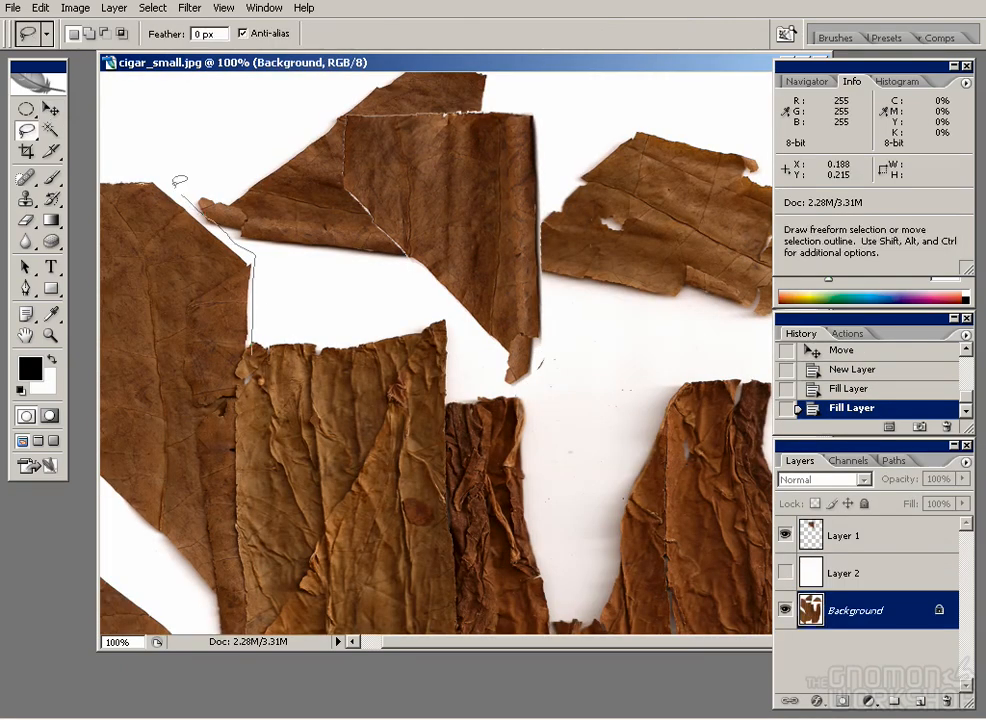
drag(250, 597, 253, 346)
key(ctrl+c)
key(ctrl+v)
key(ctrl+bracketright)
Lasso the lower-left leaf on the Background, copy it to a new layer and bring that layer above Layer 2.
drag(365, 484, 402, 72)
mouse_move(275, 283)
mouse_down()
mouse_move(60, 155)
mouse_move(95, 135)
mouse_up()
click(855, 648)
key(ctrl+c)
key(ctrl+v)
key(ctrl+bracketright)
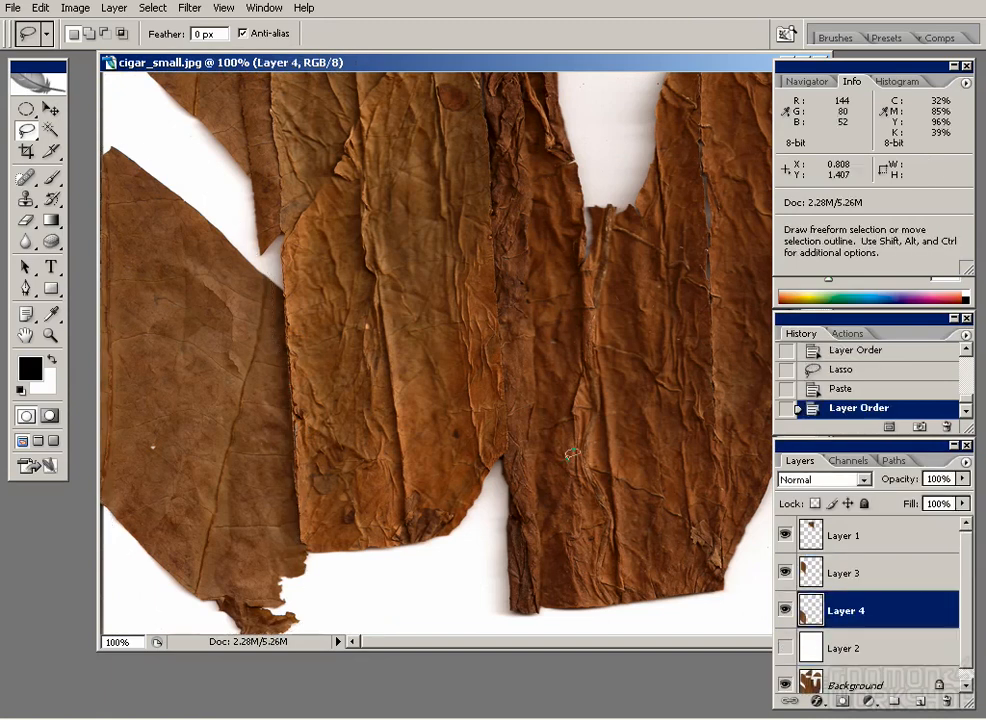
Show the white Layer 2 again and move the lower-left leaf on Layer 4 up beneath the Layer 1 leaf.
drag(420, 600, 406, 447)
click(785, 648)
key(ctrl+minus)
key(ctrl+minus)
key(v)
drag(293, 520, 437, 411)
key(ctrl+plus)
key(ctrl+plus)
drag(317, 262, 320, 374)
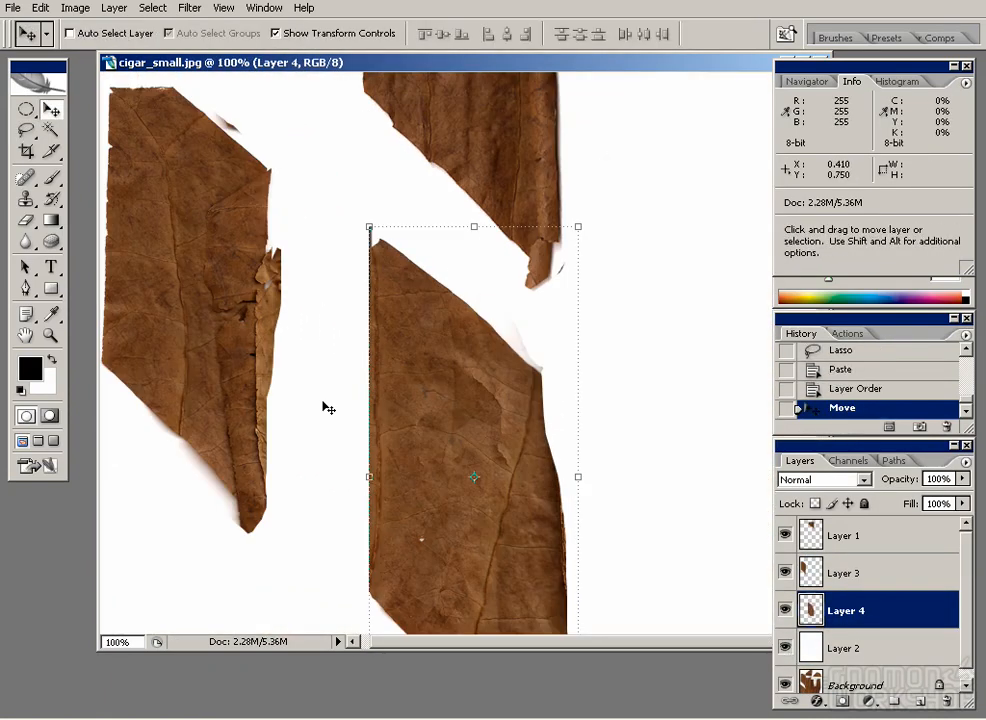
Move the leaf on Layer 3 so its right edge overlaps the left edge of the Layer 4 leaf.
key(alt+bracketright)
drag(203, 211, 335, 302)
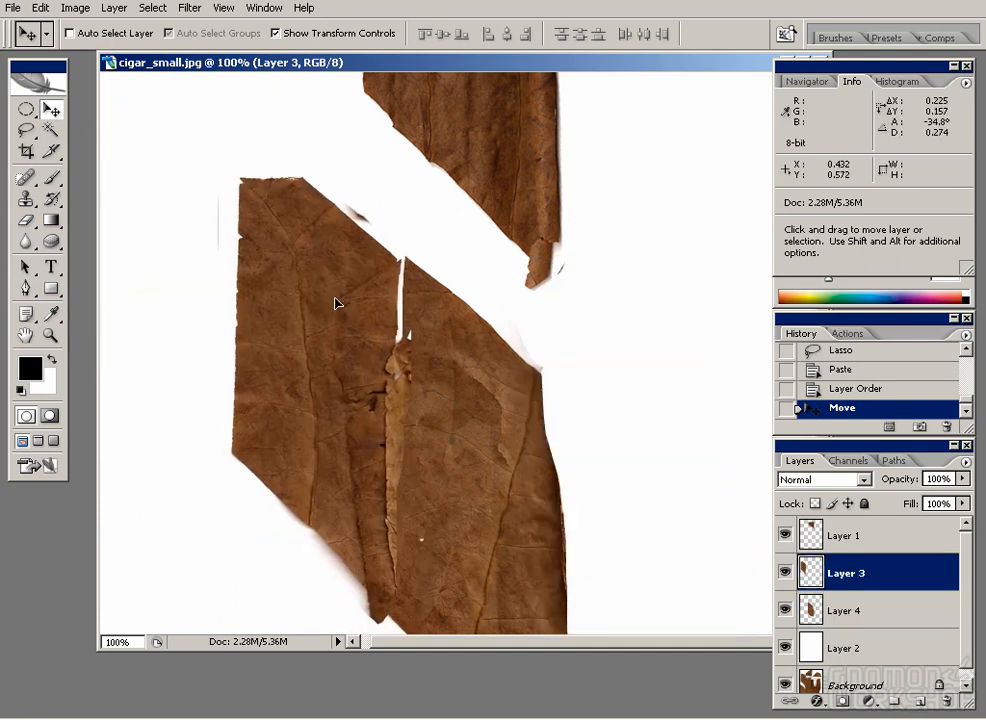
mouse_move(345, 378)
mouse_down()
mouse_move(308, 370)
mouse_move(336, 369)
mouse_up()
Add a mask to Layer 3, paint out its torn right edge in black and nudge the leaf to close the gap.
click(843, 702)
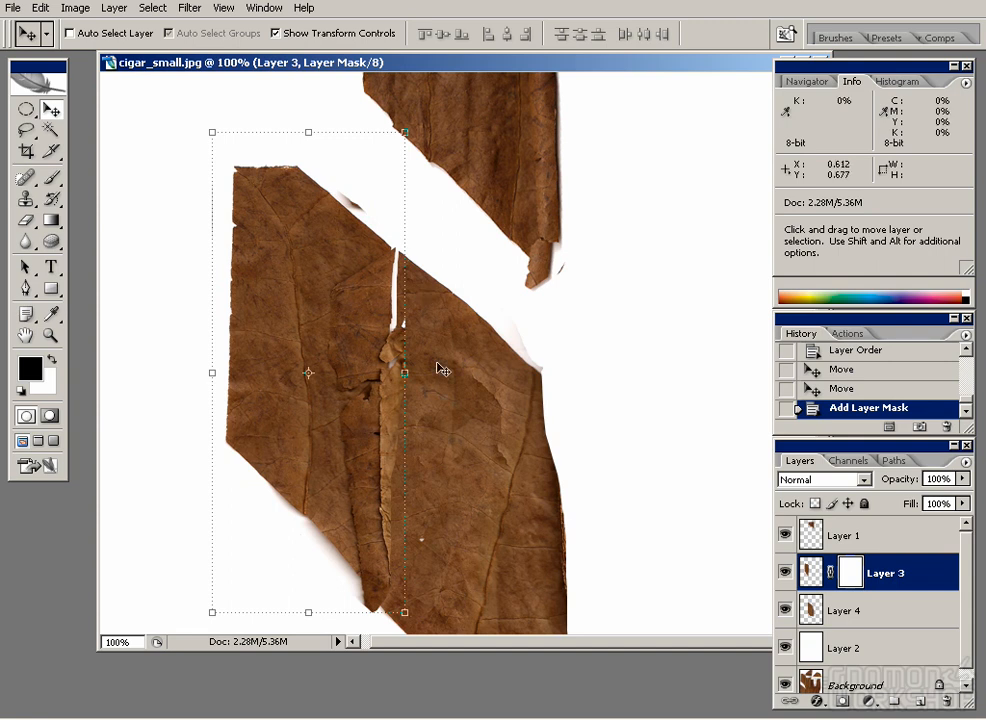
key(b)
mouse_move(418, 469)
mouse_down()
mouse_move(398, 295)
mouse_move(376, 469)
mouse_move(362, 496)
mouse_up()
key(v)
key(b)
drag(390, 443, 387, 376)
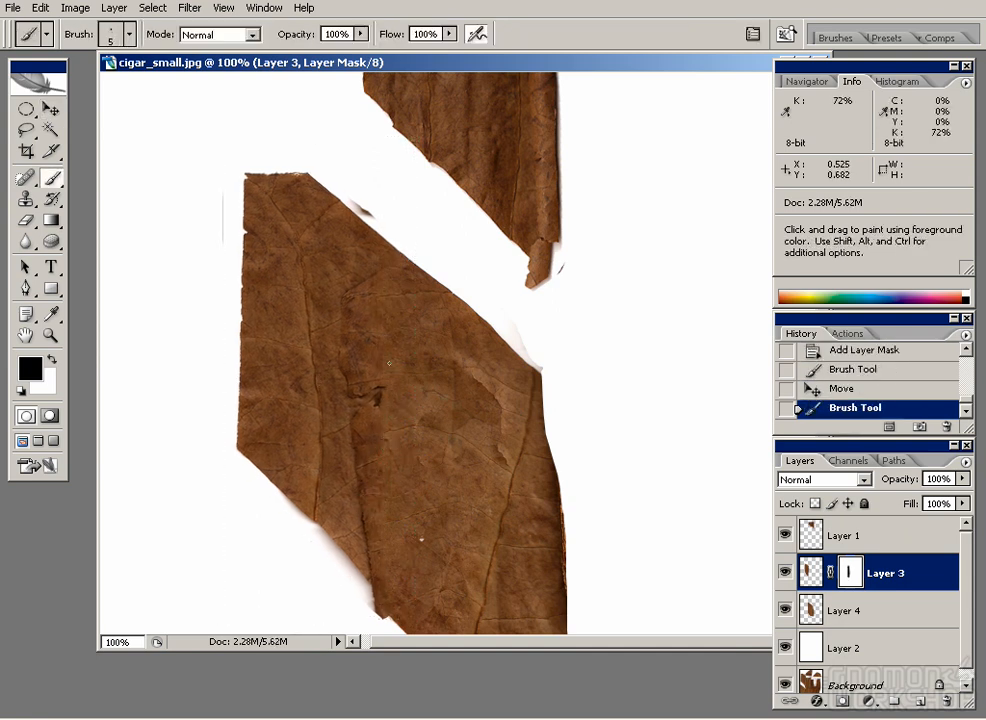
Clone leaf texture over the dark tear on Layer 3 using the Clone Stamp with Sample All Layers on.
drag(462, 384, 461, 342)
key(s)
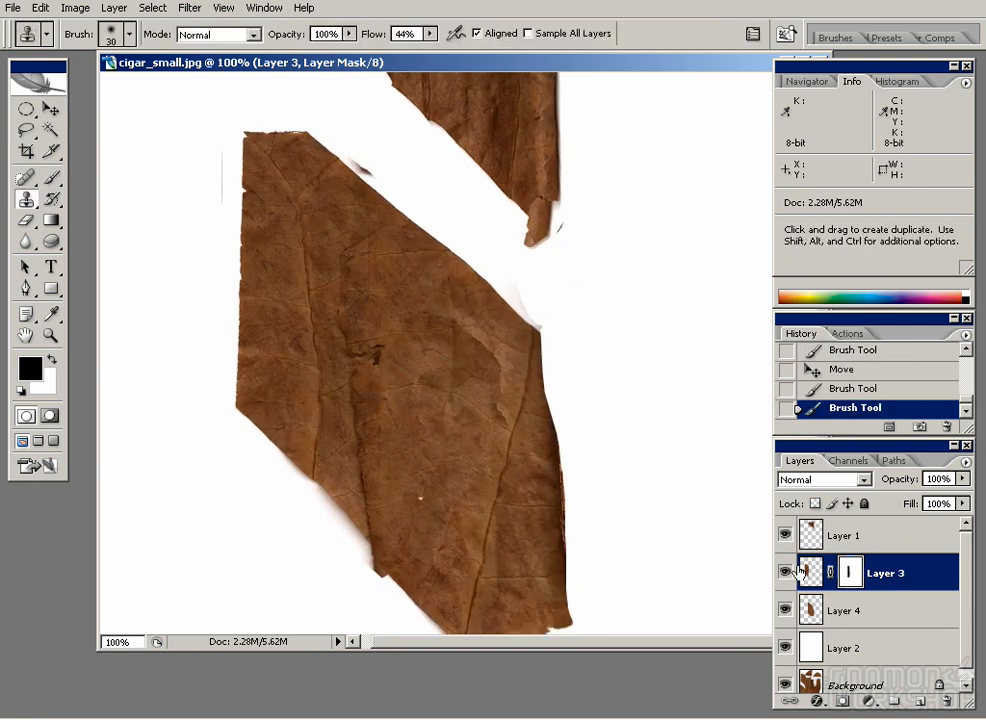
click(810, 570)
click(527, 33)
drag(364, 357, 407, 467)
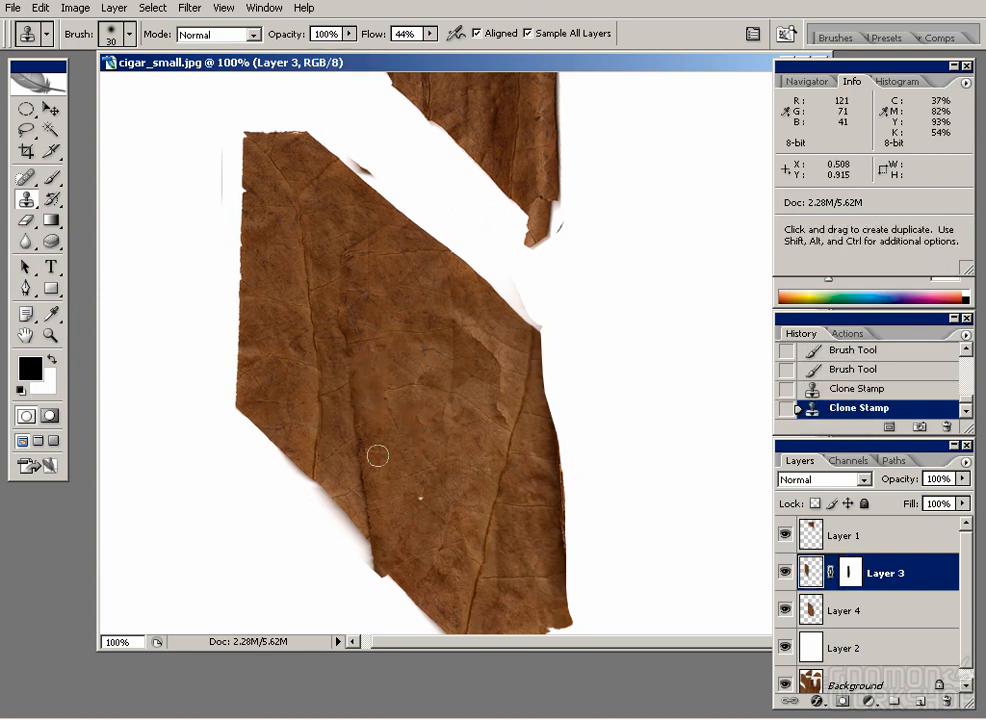
Paint black on Layer 3's mask along the vertical seam to blend it into the Layer 4 leaf.
click(853, 576)
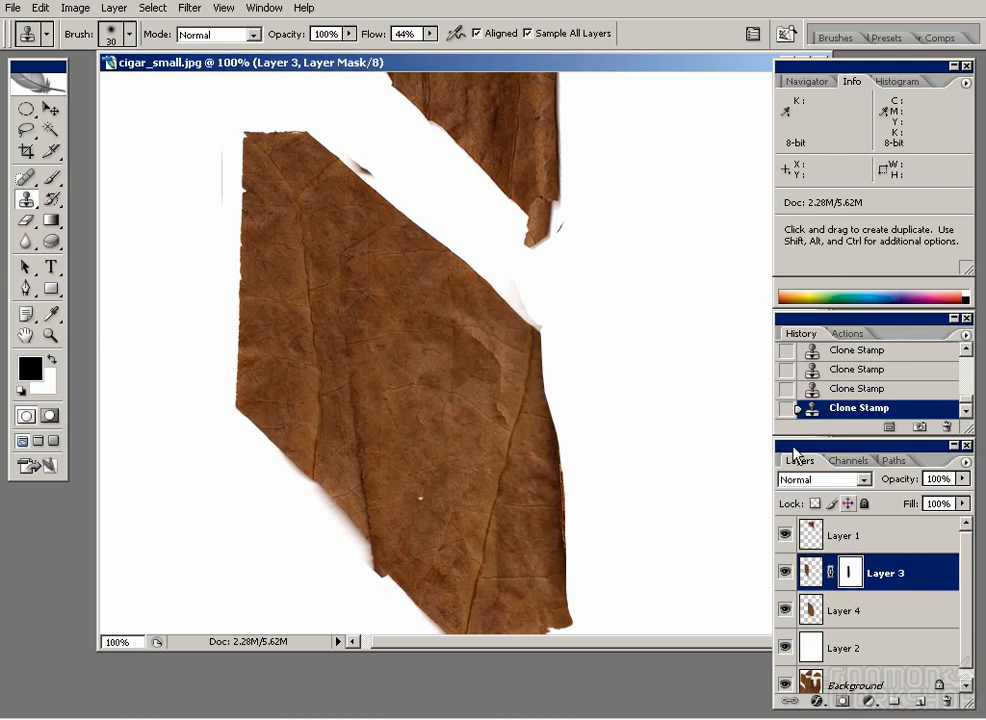
key(b)
drag(370, 225, 376, 310)
drag(380, 360, 388, 468)
drag(386, 475, 382, 497)
Move the Layer 1 leaf against the upper-right diagonal edge of the joined leaves.
mouse_move(501, 160)
mouse_down()
mouse_move(498, 408)
mouse_move(475, 385)
mouse_up()
click(864, 540)
key(l)
key(v)
scroll(480, 277, down, 1)
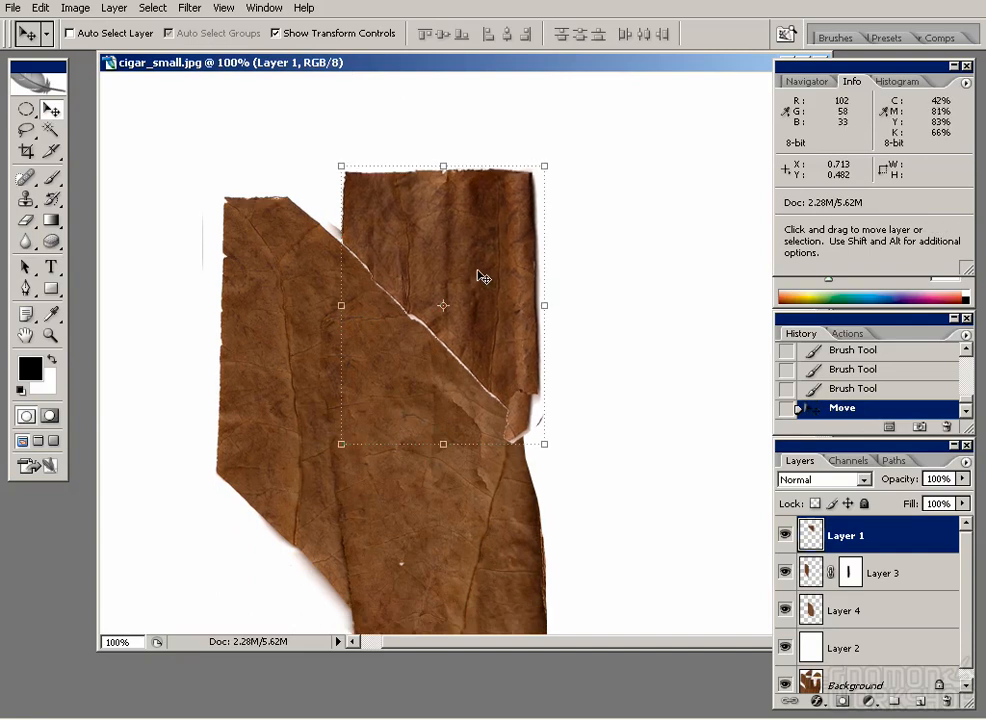
Add a mask to Layer 1 and paint out its white diagonal edge in black with a small brush.
click(853, 704)
key(b)
key(x)
click(367, 264)
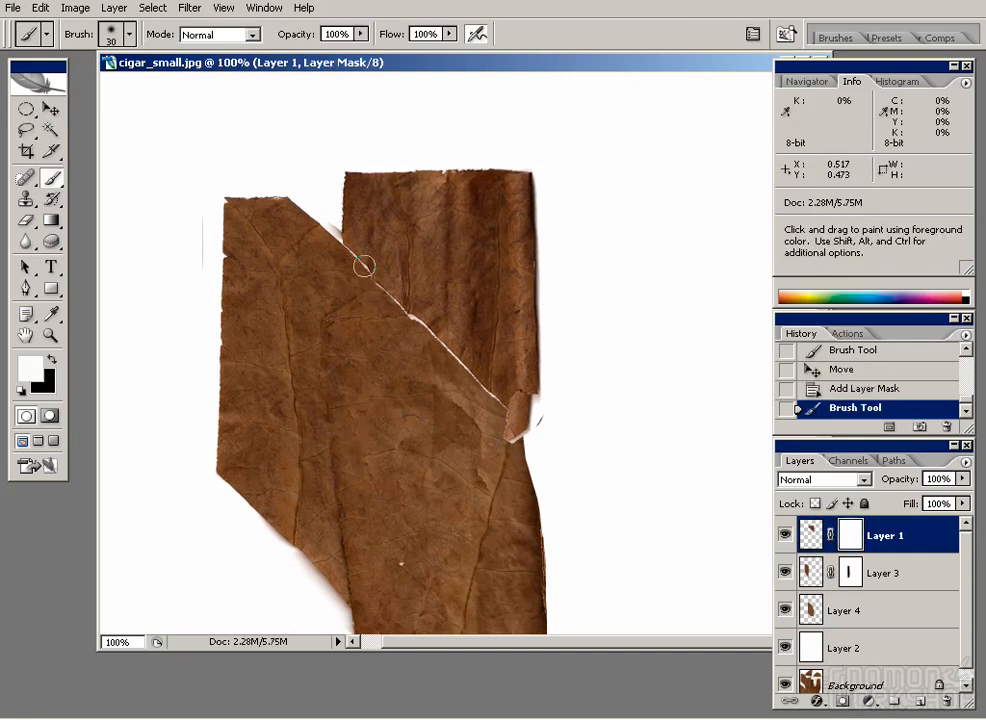
drag(375, 276, 325, 259)
key(x)
key(bracketleft)
key(bracketleft)
key(bracketleft)
key(bracketleft)
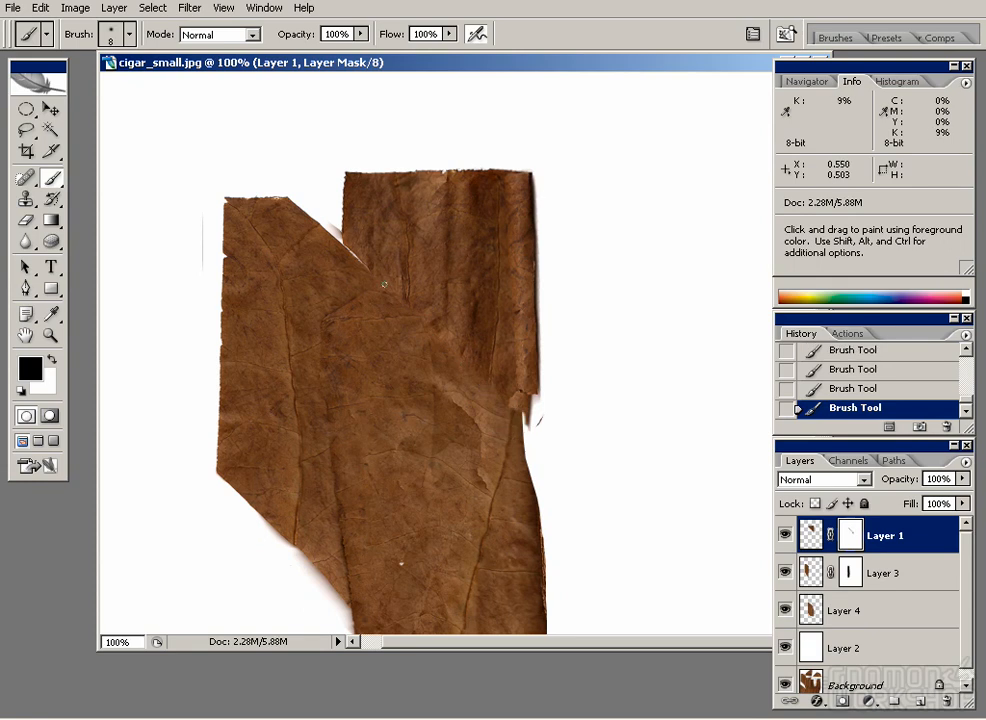
key(bracketright)
key(bracketright)
key(bracketright)
click(825, 39)
click(692, 201)
click(823, 40)
Clone leaf texture on Layer 1 over the diagonal seam between the upper leaf and the leaves below.
scroll(736, 460, up, 3)
click(811, 535)
key(s)
alt+click(371, 253)
mouse_move(352, 277)
mouse_down()
mouse_move(373, 298)
mouse_move(356, 304)
mouse_up()
alt+click(438, 260)
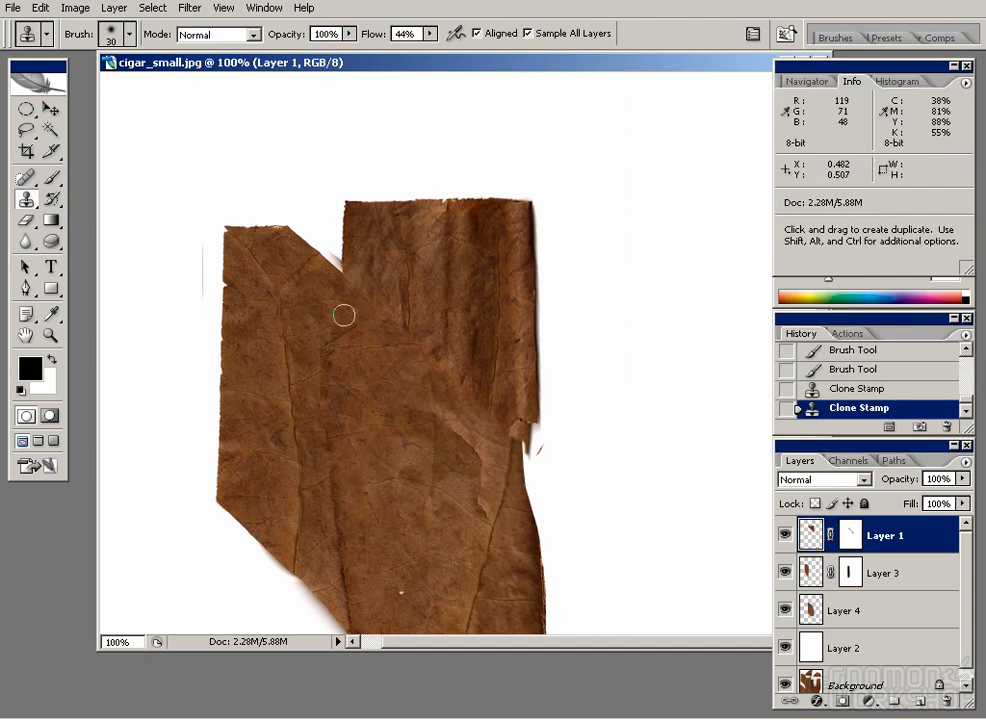
drag(468, 583, 467, 460)
mouse_move(785, 572)
mouse_down()
mouse_move(786, 548)
mouse_move(784, 579)
mouse_up()
drag(486, 414, 497, 427)
Merge Layers 1, 3 and 4 into one layer and clone over the remaining flaws in the joined leaf.
shift+click(843, 610)
key(ctrl+e)
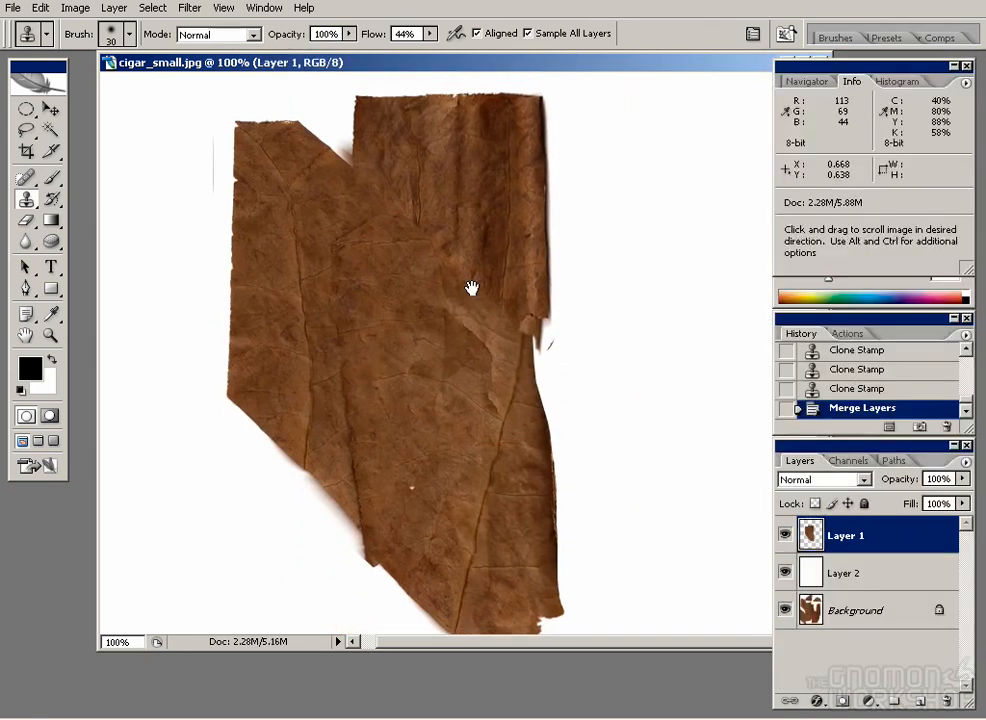
drag(373, 146, 385, 271)
drag(428, 38, 534, 72)
mouse_move(406, 286)
mouse_down()
mouse_move(403, 304)
mouse_move(385, 275)
mouse_up()
alt+click(403, 304)
Lasso a rounded patch of the leaf's lower-right part, including the diagonal vein.
key(l)
drag(359, 513, 340, 408)
mouse_move(430, 612)
mouse_down()
mouse_move(436, 626)
mouse_move(439, 548)
mouse_up()
drag(562, 412, 568, 418)
key(v)
mouse_move(506, 557)
alt+mouse_down()
mouse_move(319, 229)
mouse_move(339, 424)
alt+mouse_up()
mouse_move(320, 447)
mouse_down()
mouse_move(330, 277)
mouse_move(270, 238)
mouse_move(347, 394)
mouse_move(343, 372)
mouse_up()
key(ctrl+z)
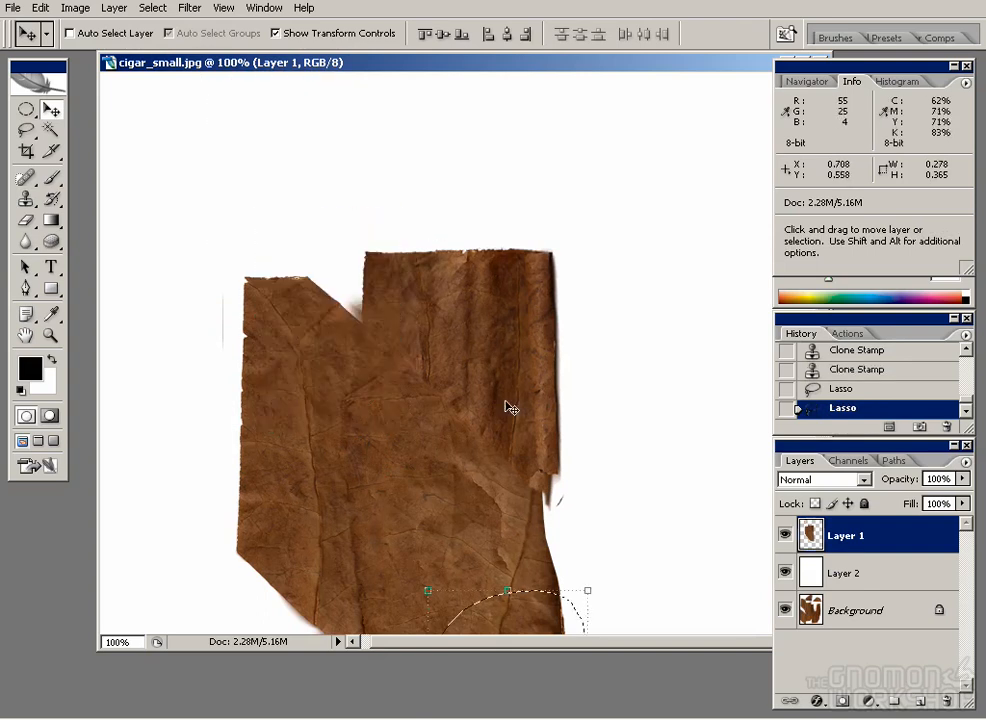
Copy the lassoed patch to a new layer, flip it horizontally and place it over the leaf's upper-left notch.
key(ctrl+c)
key(ctrl+v)
drag(482, 612, 299, 220)
click(75, 7)
mouse_move(40, 7)
mouse_move(122, 316)
click(320, 503)
drag(323, 367, 345, 348)
Erase the lower edges of the pasted patch with a smaller eraser so it blends into the leaf.
key(e)
key(bracketleft)
key(bracketleft)
key(bracketleft)
key(bracketleft)
key(bracketleft)
key(bracketleft)
key(bracketleft)
key(bracketleft)
key(bracketleft)
key(bracketleft)
key(bracketleft)
key(bracketleft)
click(336, 404)
click(361, 392)
click(347, 402)
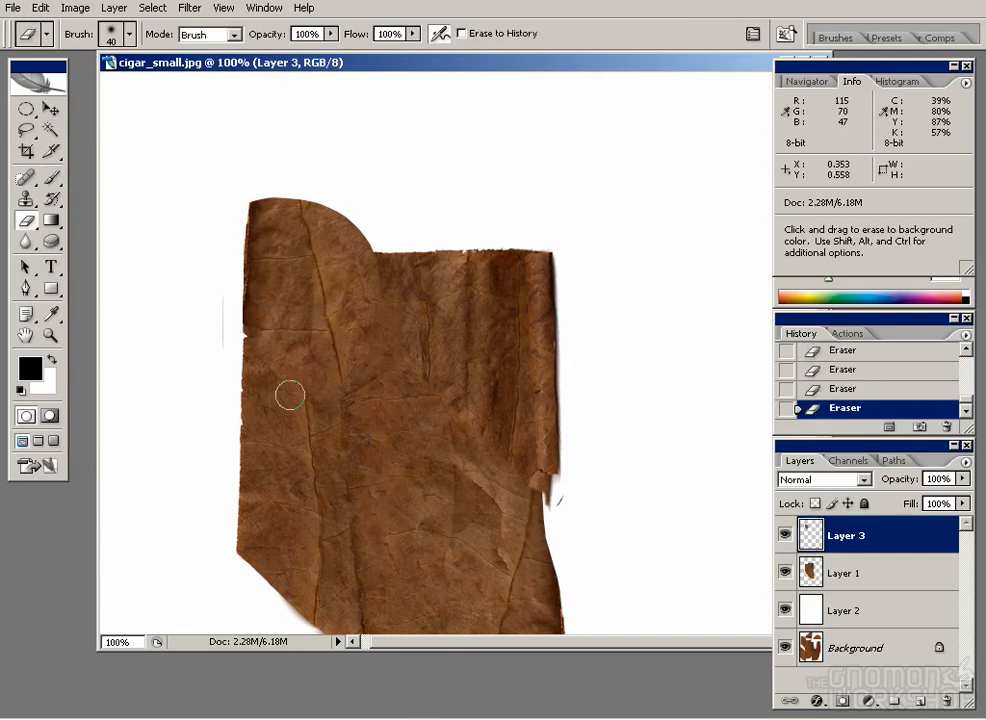
mouse_move(335, 492)
mouse_down()
mouse_move(330, 425)
mouse_move(329, 436)
mouse_up()
Clone over the patch's remaining seam and merge Layer 3 with Layer 1.
key(s)
mouse_move(338, 336)
mouse_down()
mouse_move(337, 349)
mouse_move(365, 365)
mouse_up()
shift+click(866, 573)
click(965, 463)
click(860, 370)
drag(426, 529, 425, 462)
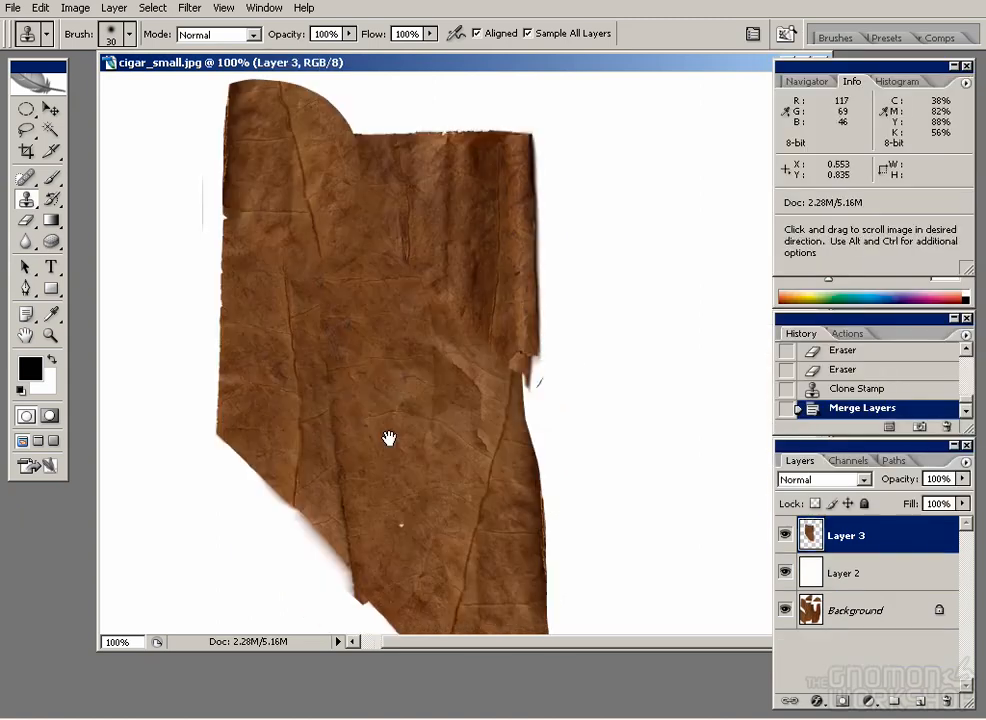
Crop the canvas to a tall rectangular selection around the assembled leaf and clear the selection.
key(ctrl+minus)
key(ctrl+minus)
key(m)
drag(351, 178, 512, 342)
key(ctrl+d)
key(shift+m)
drag(532, 483, 533, 482)
drag(451, 282, 462, 328)
click(75, 7)
click(147, 194)
key(ctrl+plus)
key(ctrl+d)
key(ctrl+plus)
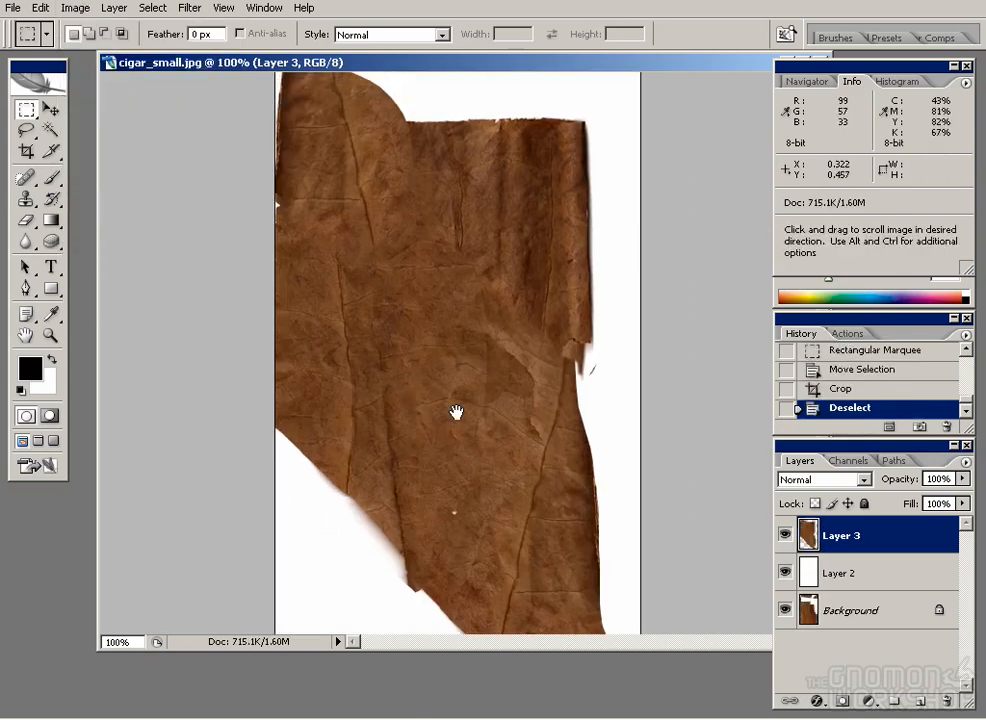
Clone leaf texture over the white notch and gaps along the leaf's upper-left edge.
key(s)
alt+click(304, 180)
drag(279, 206, 281, 125)
mouse_move(344, 63)
mouse_down()
mouse_move(315, 137)
mouse_move(320, 46)
mouse_up()
drag(263, 84, 261, 84)
click(423, 513)
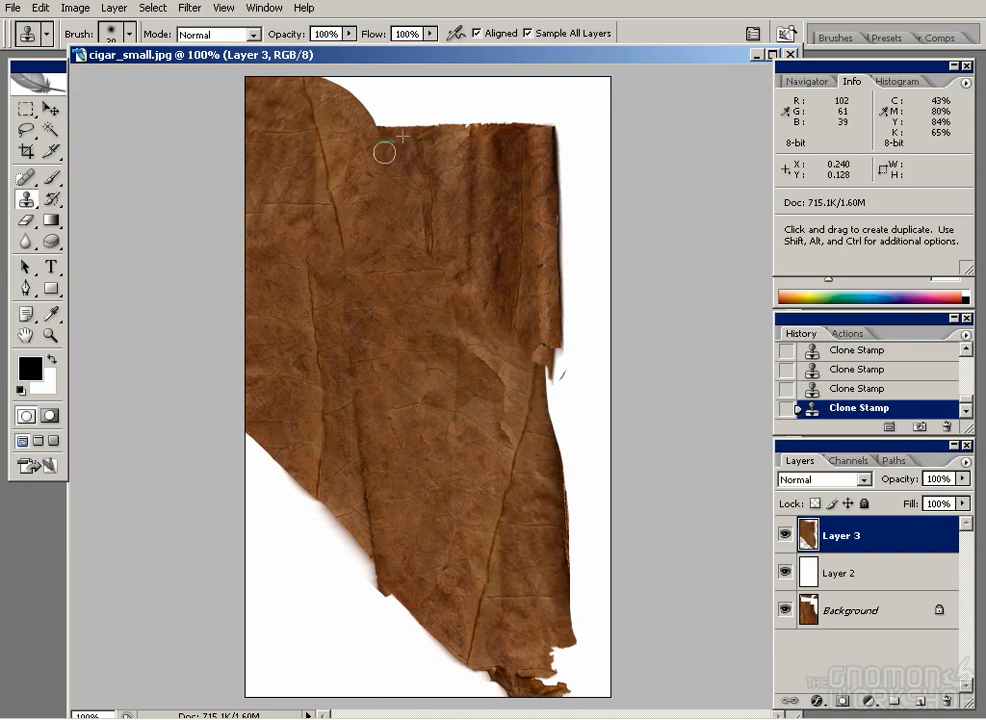
Lasso a large area of the leaf, copy it to a new layer and move it down over the lower-left white corner.
key(l)
drag(250, 376, 532, 304)
key(ctrl+c)
key(ctrl+v)
key(v)
drag(500, 345, 500, 607)
Rotate the pasted patch and shift it up against the leaf's lower-left diagonal edge.
click(71, 11)
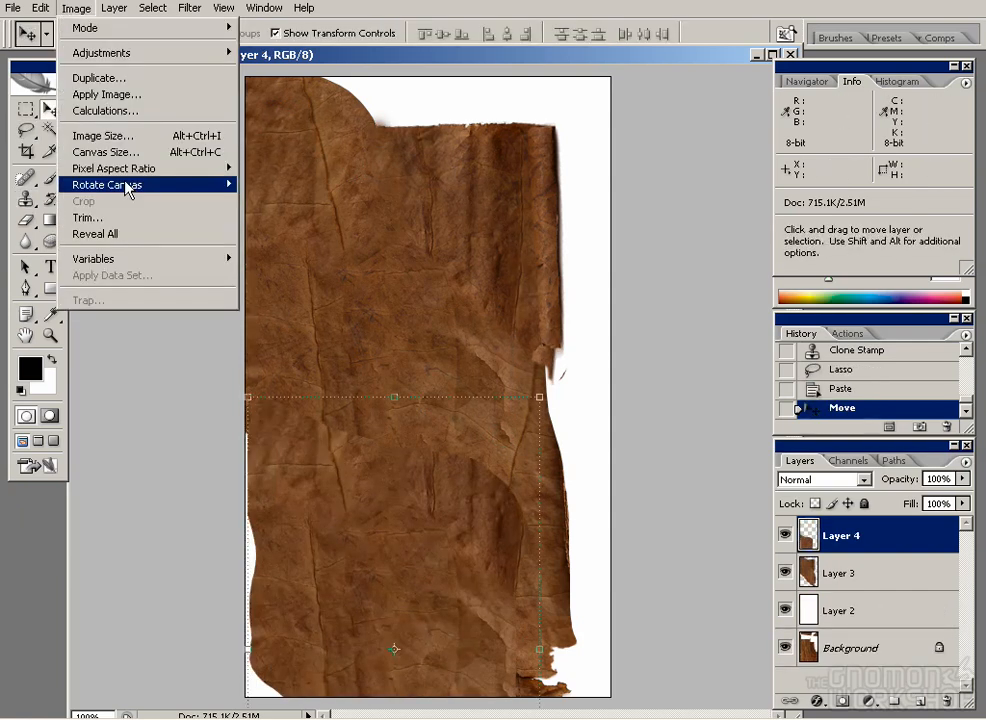
mouse_move(260, 318)
click(345, 465)
drag(434, 528, 390, 496)
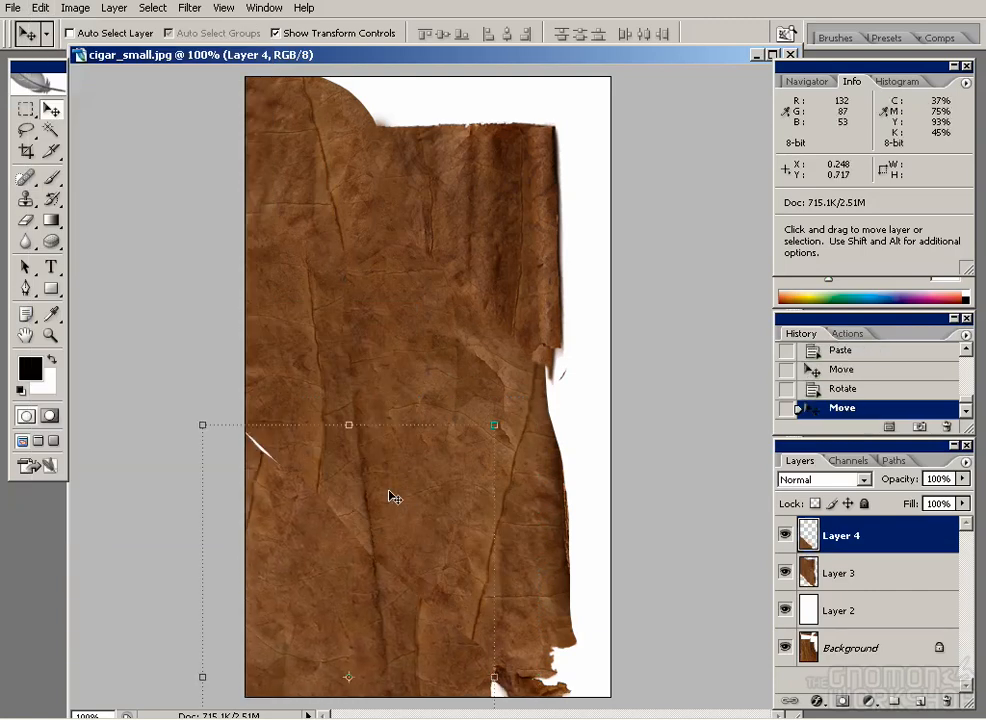
Clone leaf texture on Layer 4 over the white sliver and seam along the lower-left diagonal edge.
key(s)
alt+click(312, 501)
drag(274, 463, 250, 437)
click(305, 513)
click(301, 504)
click(317, 497)
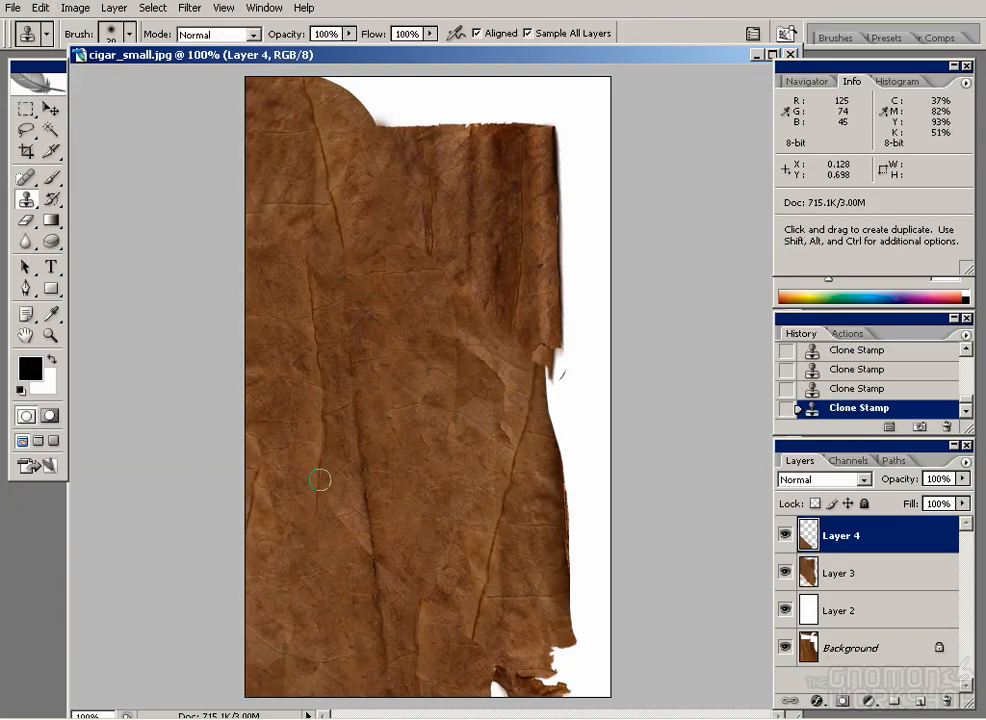
Clone leaf texture over the pale torn crease right of the leaf's centre and switch to the Lasso tool.
alt+click(421, 379)
drag(481, 358, 455, 339)
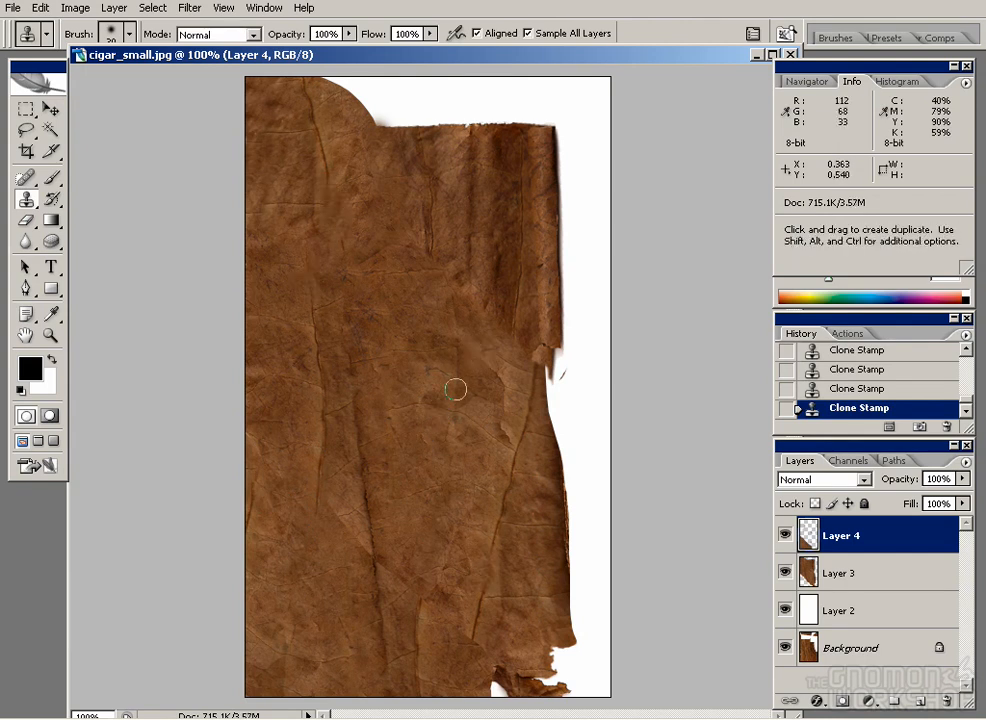
key(l)
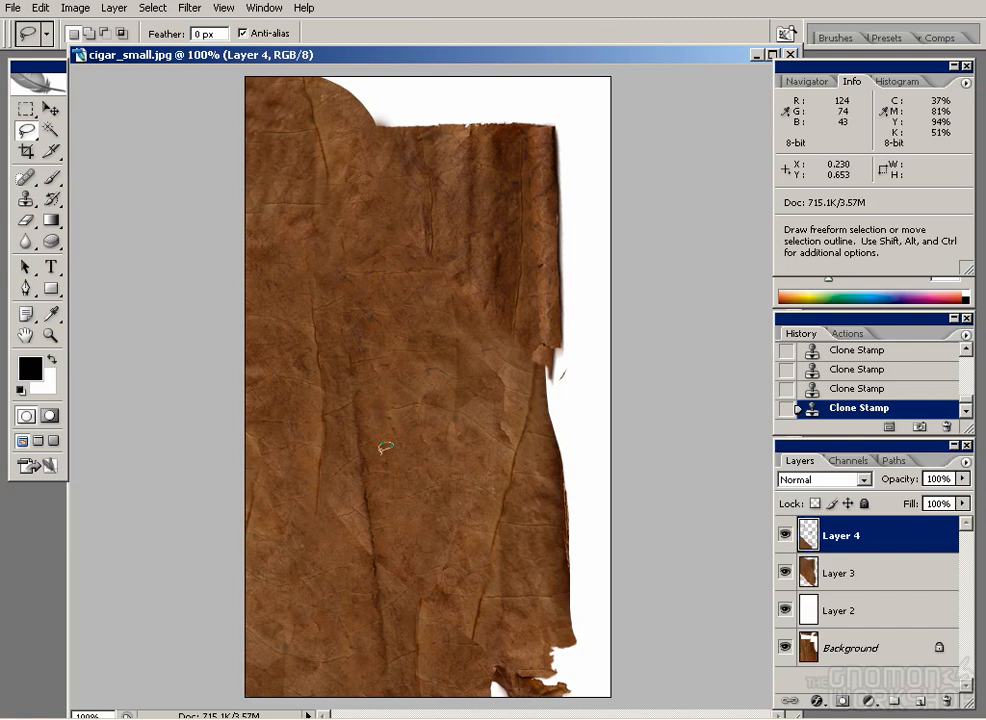
Clone leaf texture over the torn edge along the leaf's lower right side.
key(s)
alt+click(463, 395)
drag(554, 574, 561, 452)
key(l)
drag(393, 303, 395, 305)
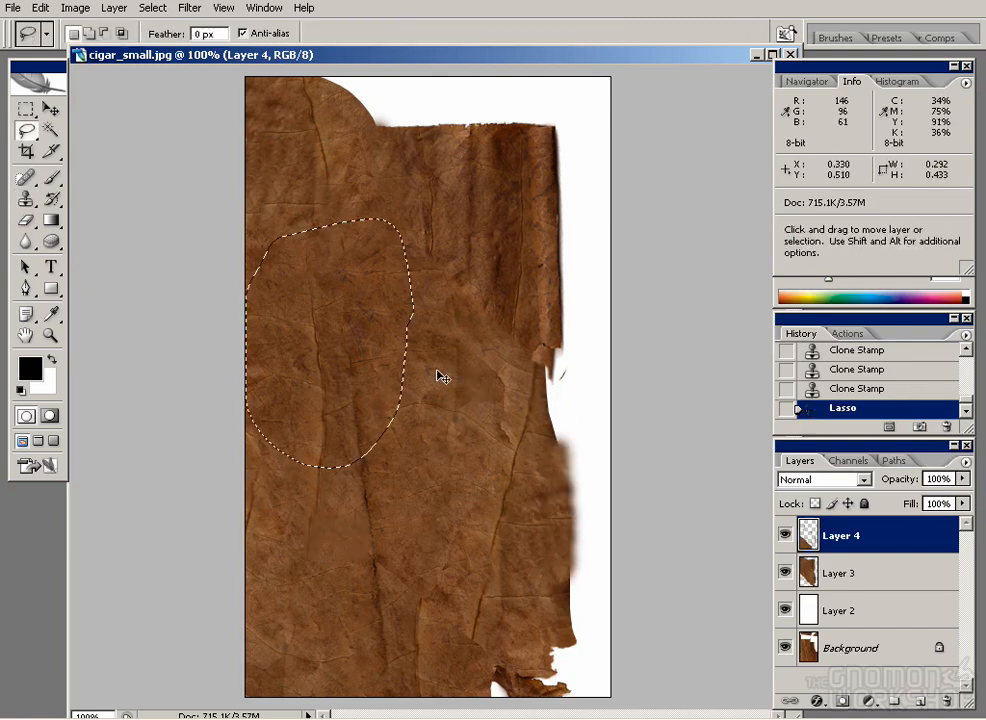
key(ctrl+c)
key(ctrl+v)
key(v)
key(ctrl+v)
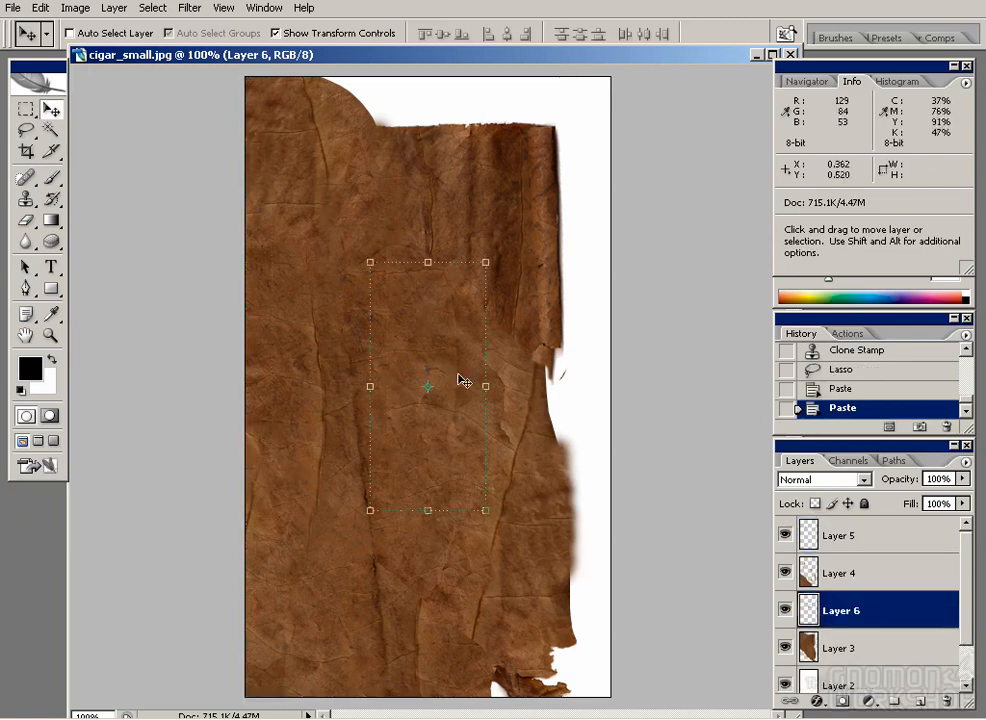
key(ctrl+shift+])
click(924, 410)
click(924, 391)
key(ctrl+d)
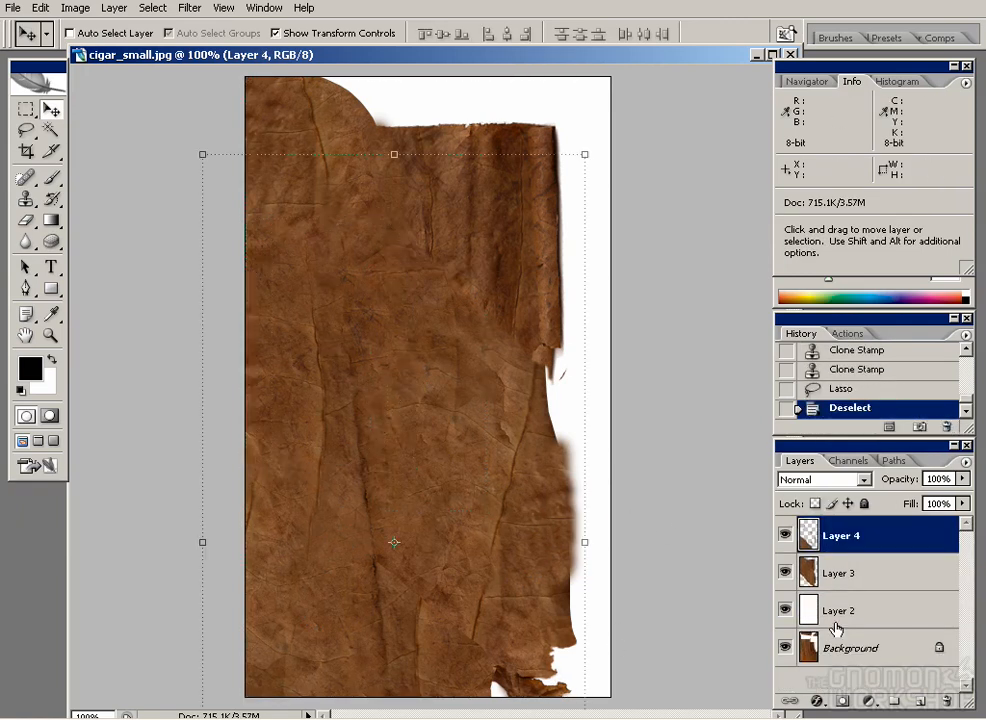
Lasso a large rounded area on the leaf's lower-left part and merge Layer 3 with Layer 4.
click(850, 573)
key(l)
mouse_move(464, 496)
mouse_down()
mouse_move(245, 460)
mouse_move(347, 596)
mouse_up()
shift+click(847, 543)
key(ctrl+e)
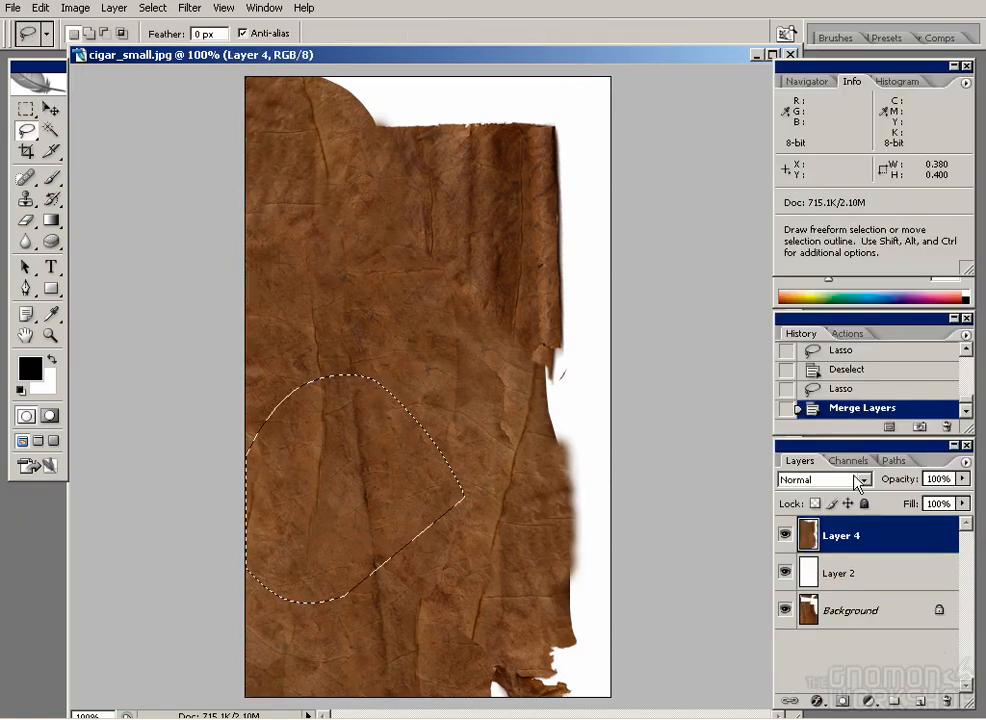
Copy the lassoed leaf area to a new layer, duplicate and rotate the patch, and cover the white lower-right side.
key(ctrl+c)
key(ctrl+v)
key(v)
mouse_move(326, 502)
mouse_down()
mouse_move(552, 678)
mouse_move(578, 459)
mouse_move(544, 673)
mouse_move(552, 672)
mouse_up()
click(40, 7)
mouse_move(77, 315)
click(358, 466)
drag(506, 609, 504, 602)
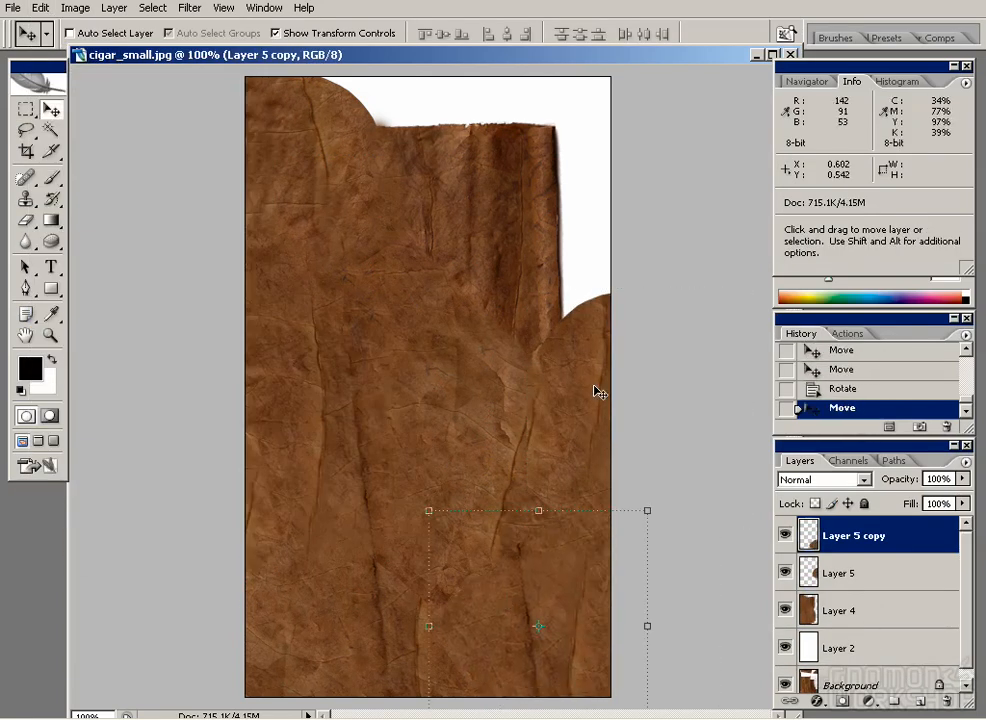
Erase the hard edge of the lower-right patch to blend it and merge Layer 5 with Layer 4.
key(e)
drag(590, 506, 439, 604)
key(alt+bracketleft)
shift+click(869, 537)
shift+click(848, 603)
key(ctrl+e)
Clone leaf texture over the seam between the right-hand patch and the lower end of the dark folded strip.
key(s)
alt+click(579, 391)
drag(556, 354, 575, 305)
drag(544, 342, 540, 352)
Lasso a tall area covering the leaf's lower-left part and merge Layer 5 with Layer 5 copy.
key(l)
drag(452, 577, 483, 580)
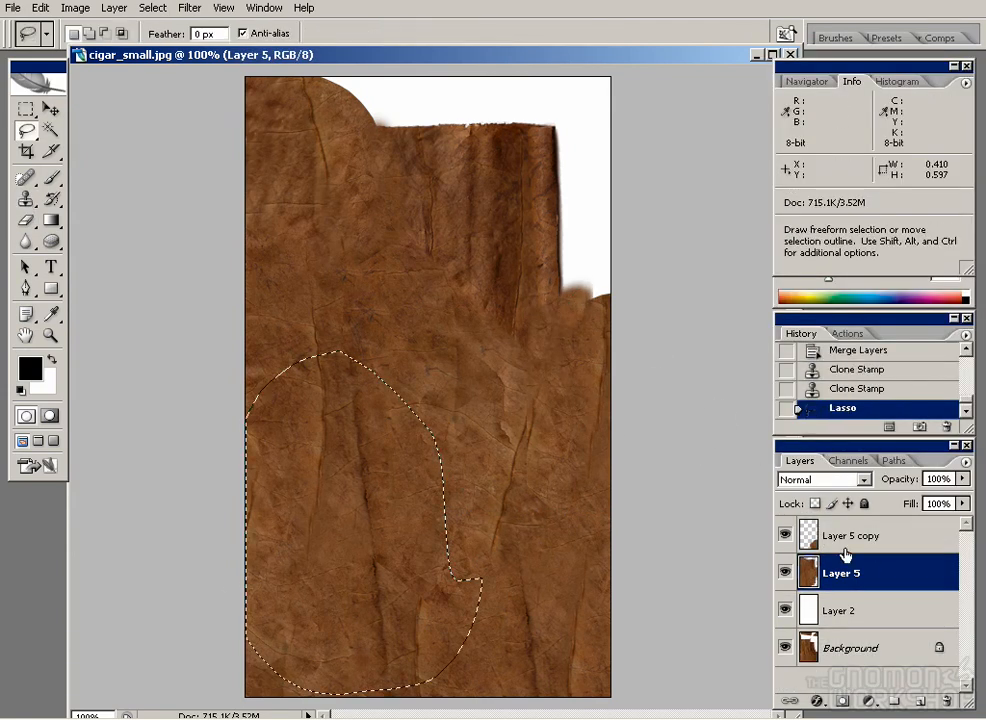
shift+click(865, 537)
key(ctrl+e)
Copy the lassoed area to a new layer and fit it over the white upper-right corner of the leaf.
key(ctrl+c)
key(ctrl+v)
key(v)
mouse_move(353, 575)
mouse_down()
mouse_move(569, 251)
mouse_move(447, 323)
mouse_up()
click(75, 7)
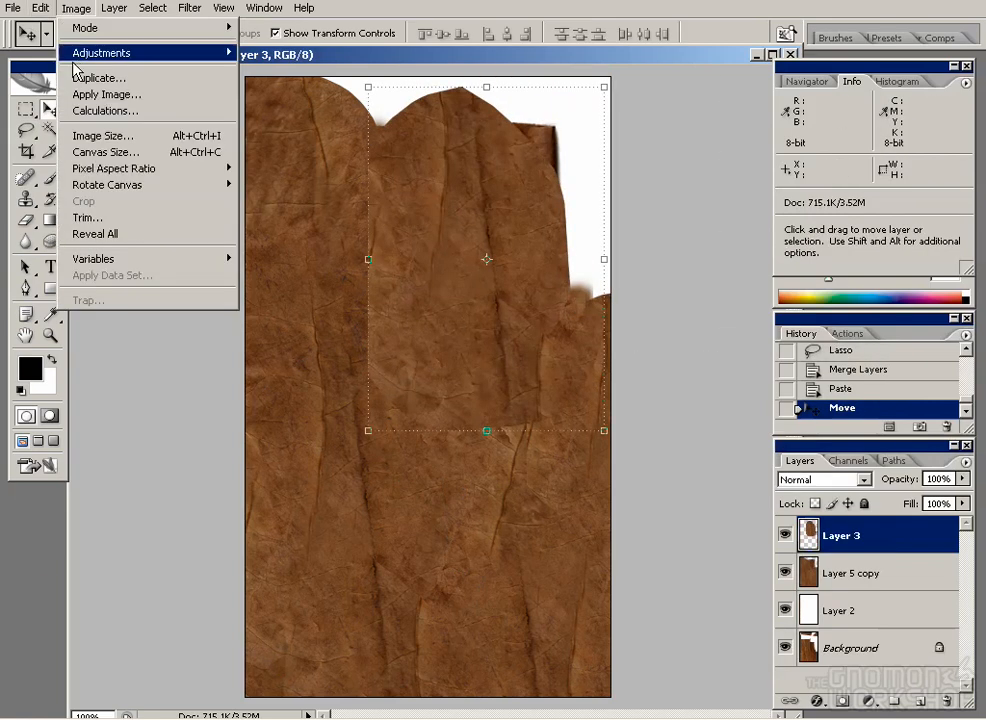
click(308, 508)
drag(489, 355, 566, 266)
Erase the edges of the upper-right patch on Layer 3 to blend it into the leaf beneath.
key(e)
mouse_move(512, 284)
mouse_down()
mouse_move(511, 152)
mouse_move(535, 284)
mouse_up()
drag(537, 198, 529, 294)
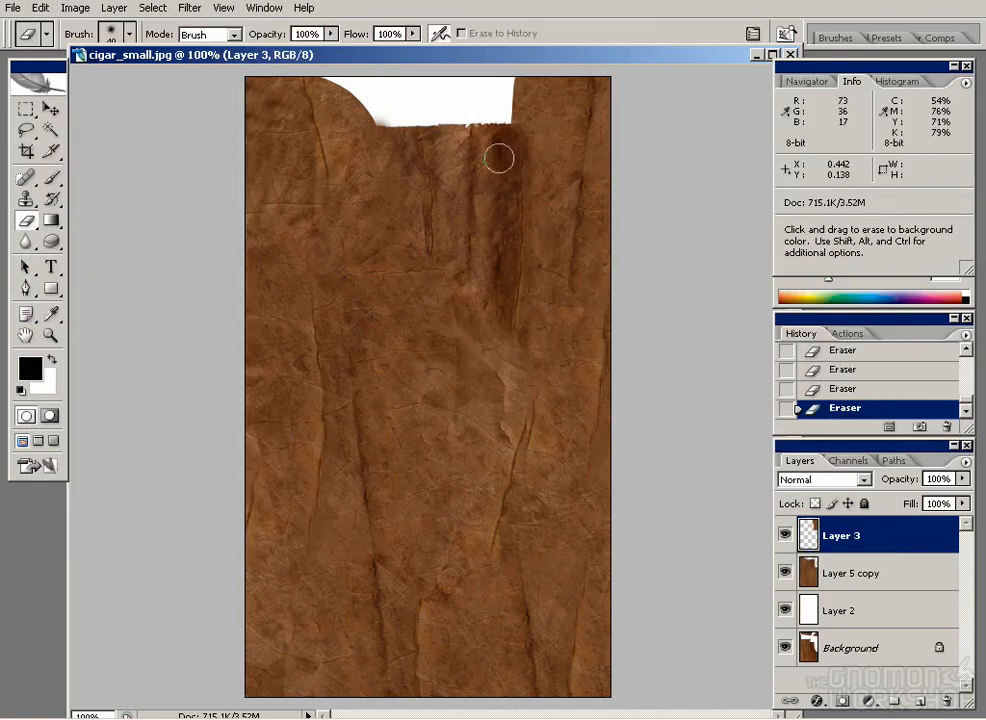
Clone leaf texture over the white gap along the top edge and merge Layer 3 with Layer 5 copy.
key(s)
alt+click(346, 180)
mouse_move(401, 109)
mouse_down()
mouse_move(323, 77)
mouse_move(371, 86)
mouse_up()
alt+click(278, 275)
alt+click(348, 233)
mouse_move(405, 112)
mouse_down()
mouse_move(427, 121)
mouse_move(392, 93)
mouse_move(418, 83)
mouse_up()
alt+click(395, 222)
alt+click(445, 190)
mouse_move(452, 130)
mouse_down()
mouse_move(447, 97)
mouse_move(457, 88)
mouse_up()
alt+click(360, 354)
drag(510, 115, 516, 76)
key(o)
shift+click(838, 573)
key(ctrl+e)
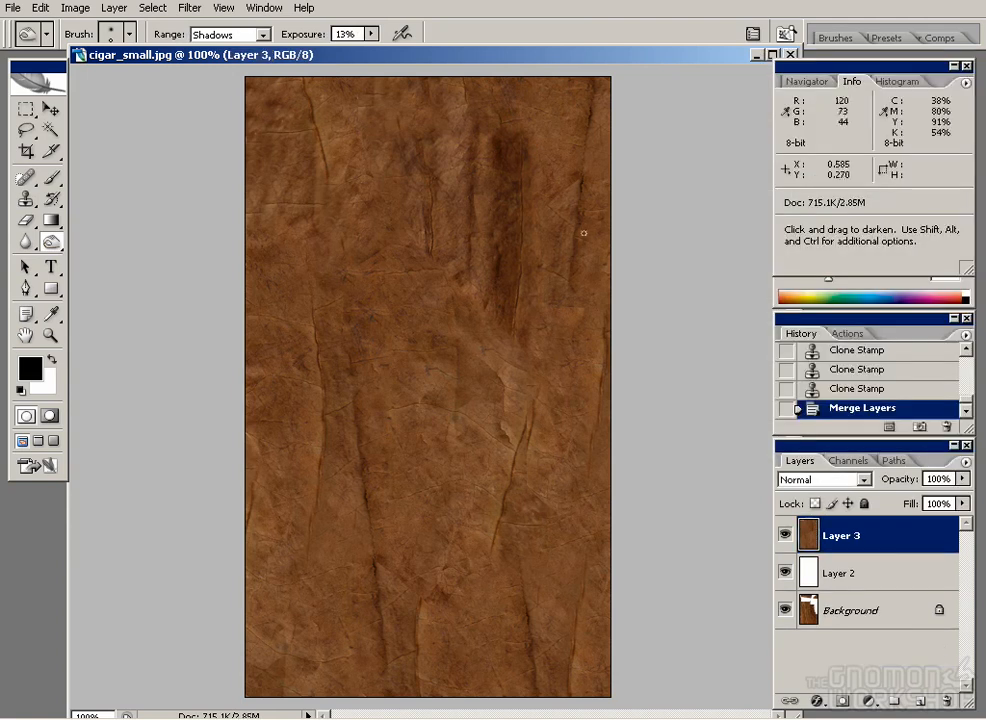
Lighten the dark vertical fold in the upper right with the Dodge tool on Midtones, then Highlights, at 21% exposure.
drag(51, 241, 148, 222)
click(260, 35)
click(244, 70)
key(bracketleft)
mouse_move(506, 182)
mouse_down()
mouse_move(493, 251)
mouse_move(499, 300)
mouse_up()
drag(499, 300, 504, 241)
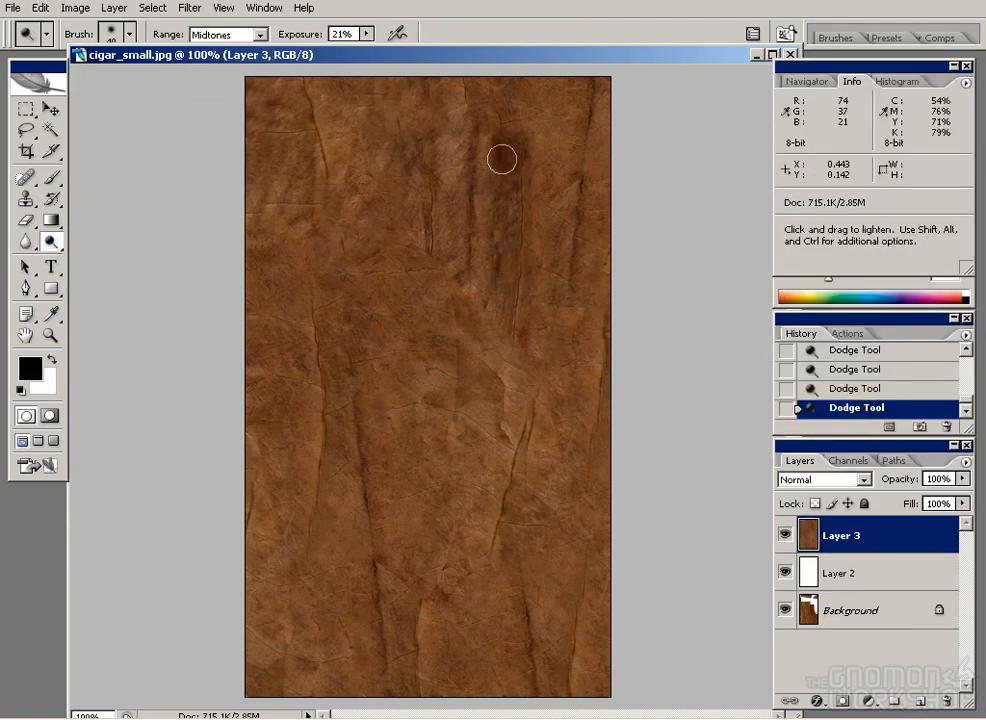
click(260, 35)
click(242, 80)
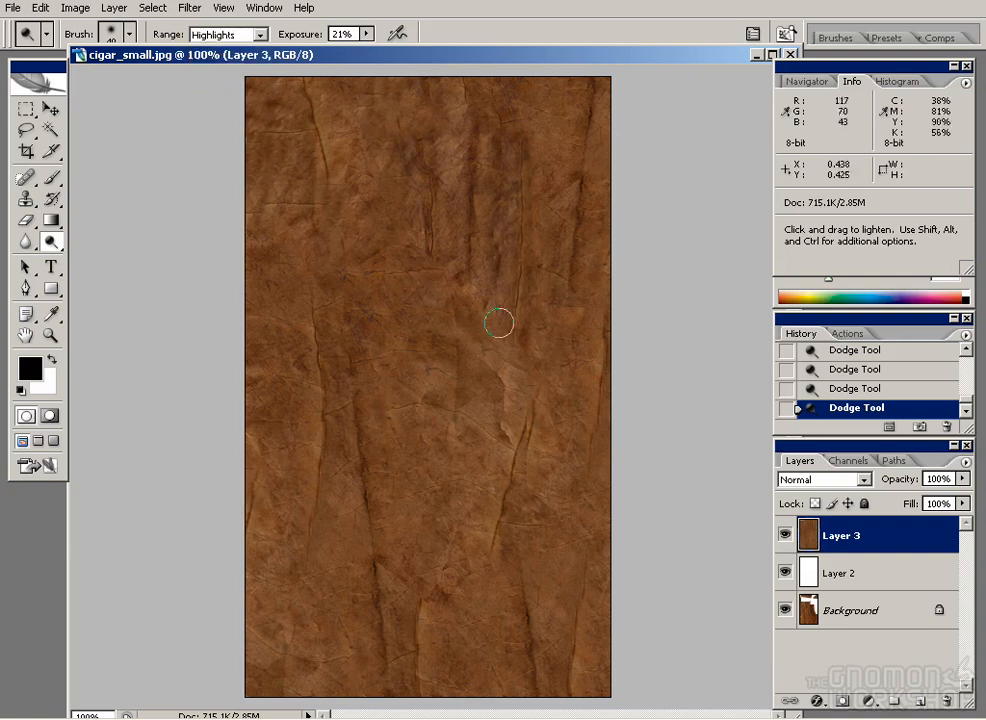
Save the document in Photoshop format as cigar_base.psd in the workarea folder.
click(14, 7)
click(194, 136)
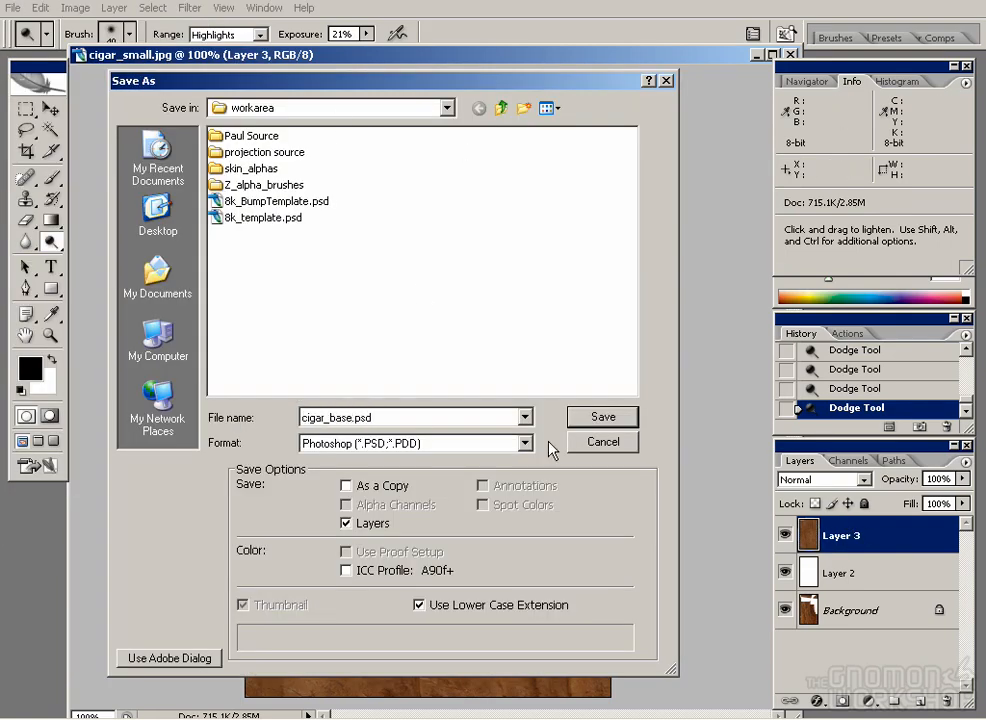
key(Return)
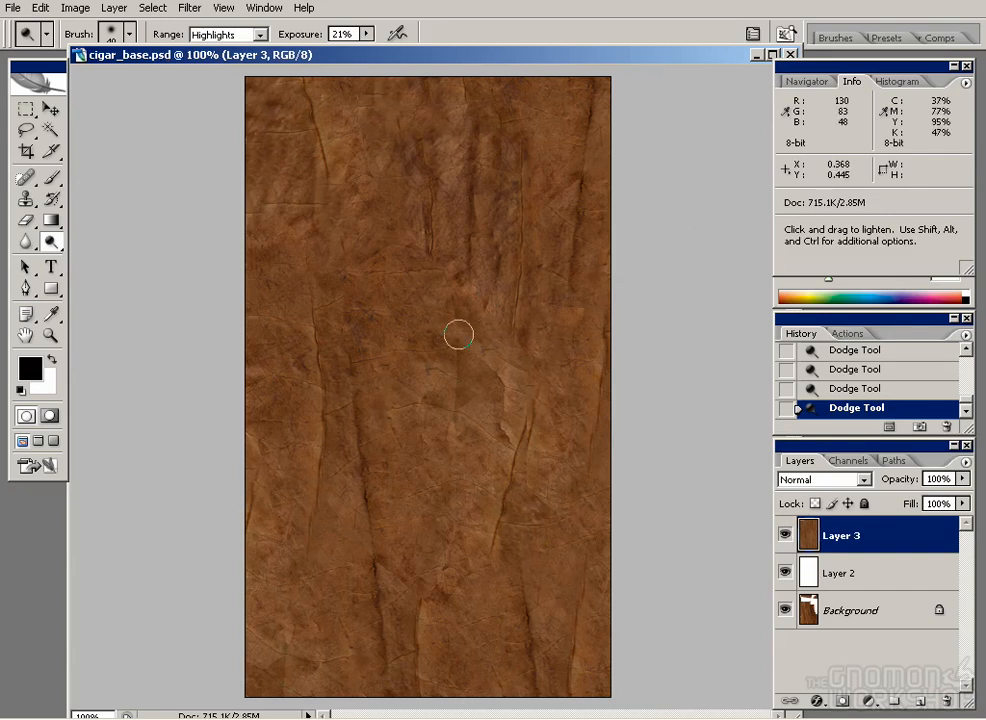
Duplicate Layer 3, apply a Shadow/Highlight adjustment to the copy, and compare it with the original.
key(ctrl+j)
click(76, 7)
mouse_move(228, 55)
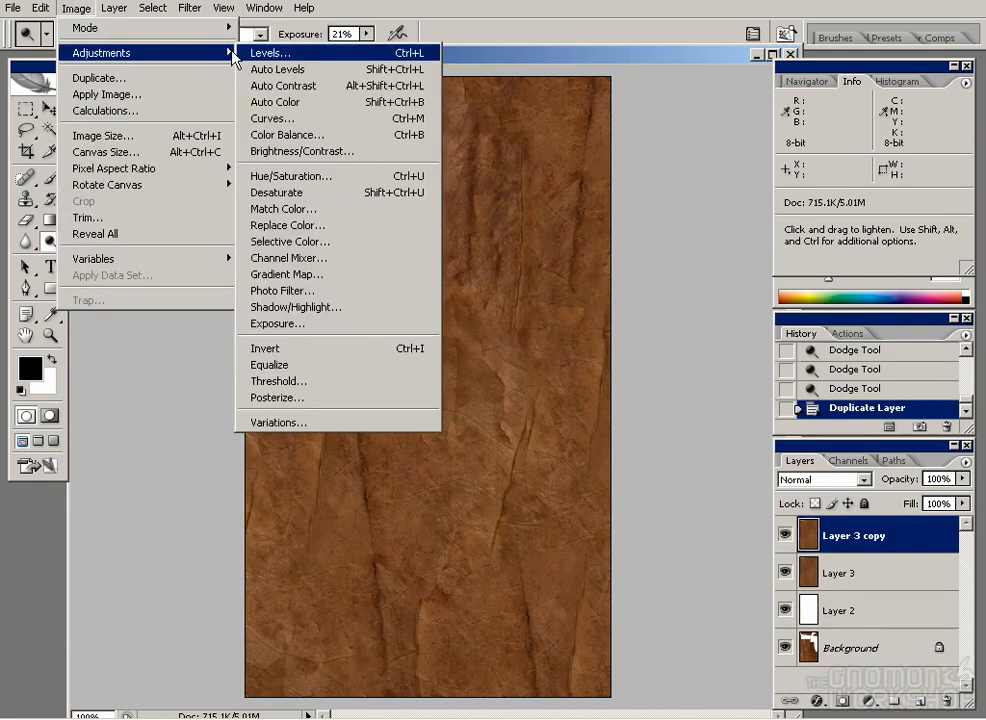
click(296, 307)
drag(590, 188, 708, 123)
drag(632, 285, 610, 285)
drag(603, 360, 684, 361)
drag(708, 196, 632, 198)
click(888, 158)
click(786, 537)
click(786, 537)
Adjust the Hue/Saturation of Layer 3 copy.
click(76, 8)
mouse_move(110, 53)
click(285, 176)
click(926, 516)
key(o)
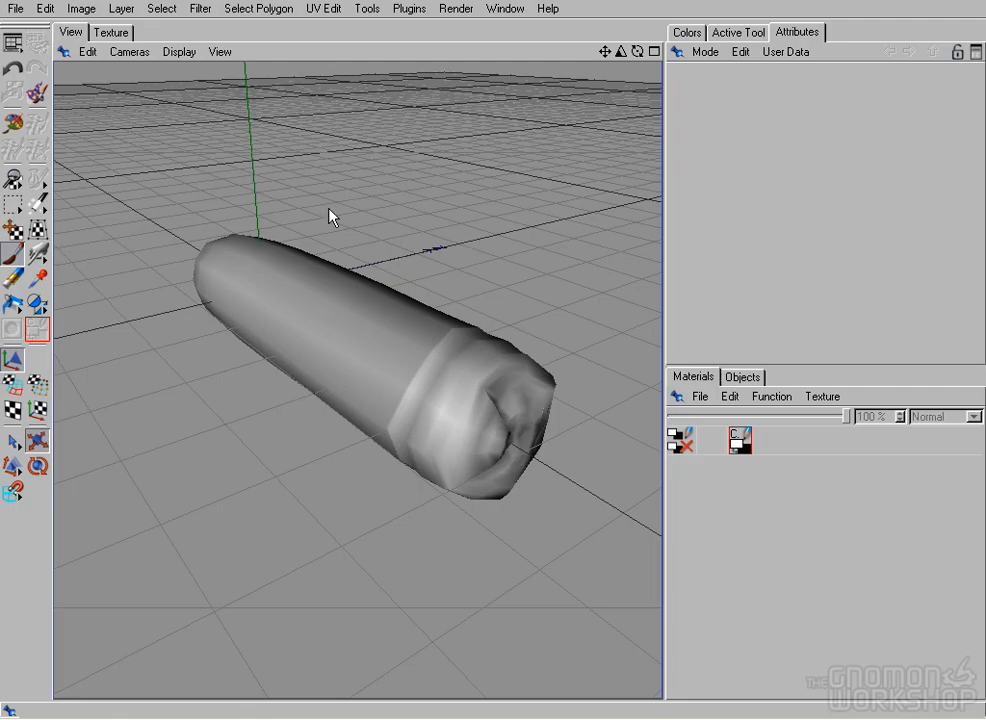
Switch to BodyPaint 3D, create a new material and turn off its Specular channel.
alt+drag(417, 236, 473, 246)
click(700, 398)
click(730, 418)
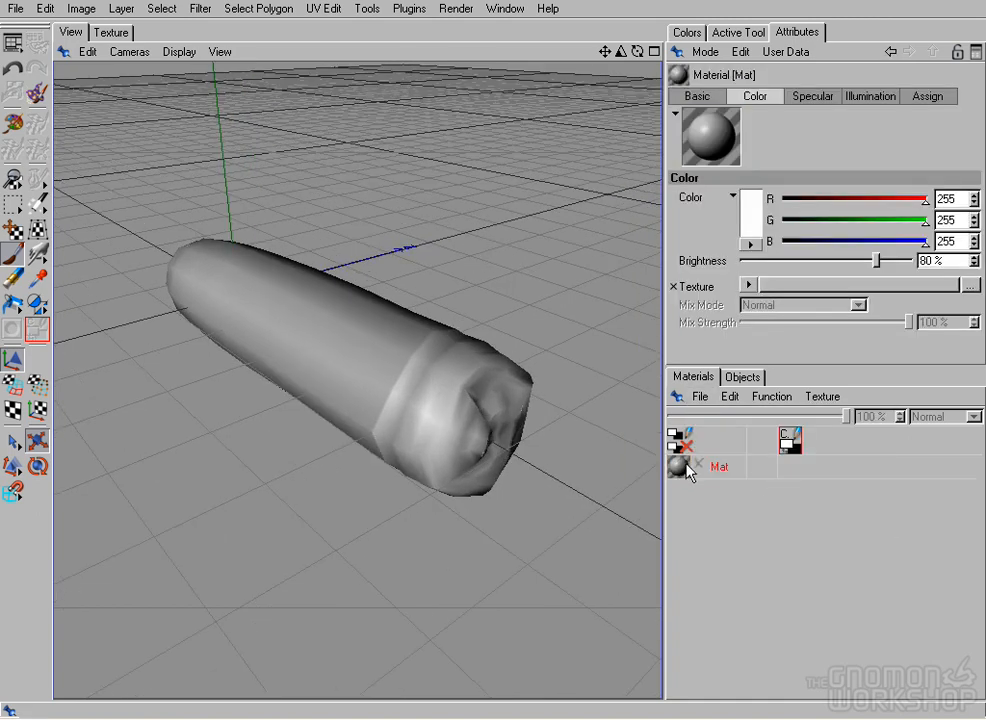
double_click(692, 464)
click(318, 397)
click(301, 396)
click(321, 258)
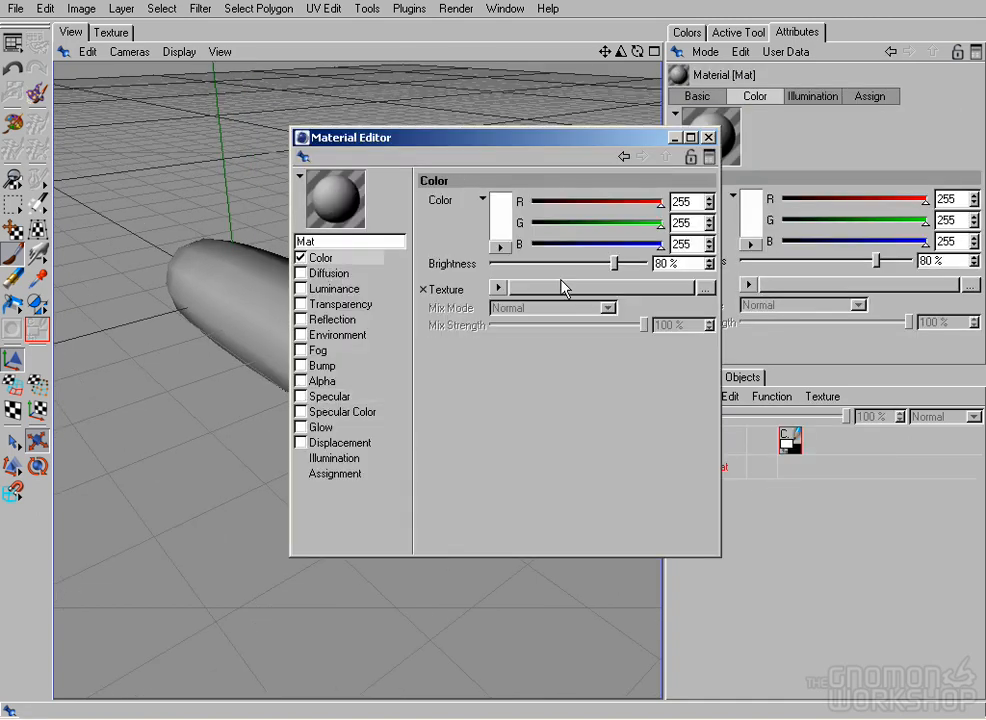
Set the material's colour brightness to 100% and load geo_cigar.clr_A01_BNE.tif from the clr folder as its colour texture.
drag(614, 264, 660, 266)
click(706, 288)
click(395, 41)
click(395, 41)
double_click(132, 92)
double_click(126, 98)
click(170, 99)
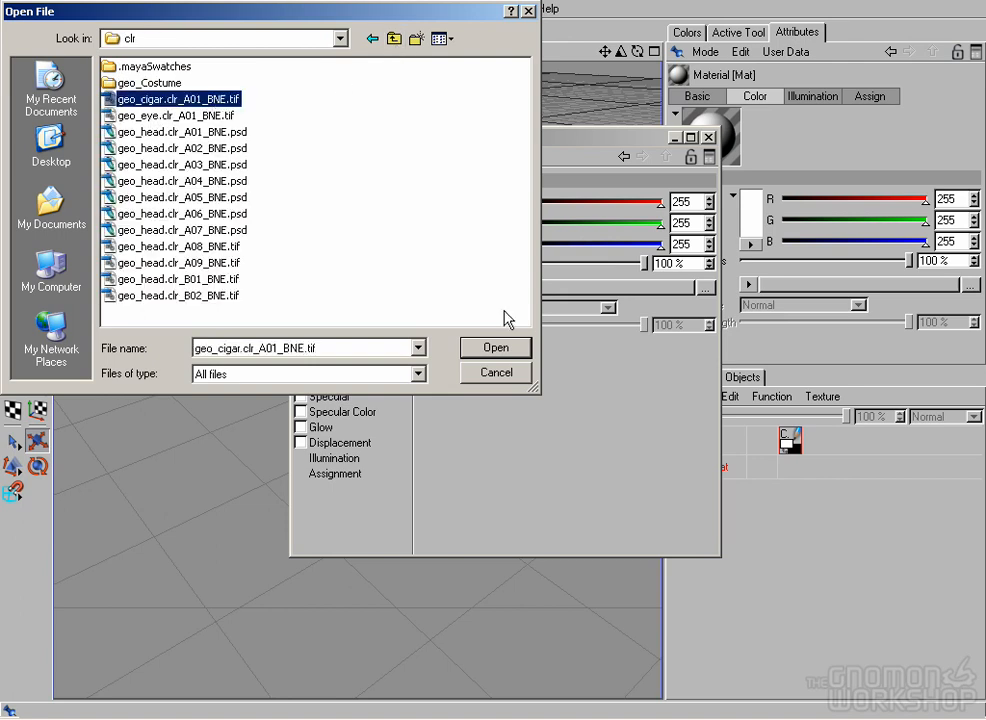
click(496, 347)
click(535, 401)
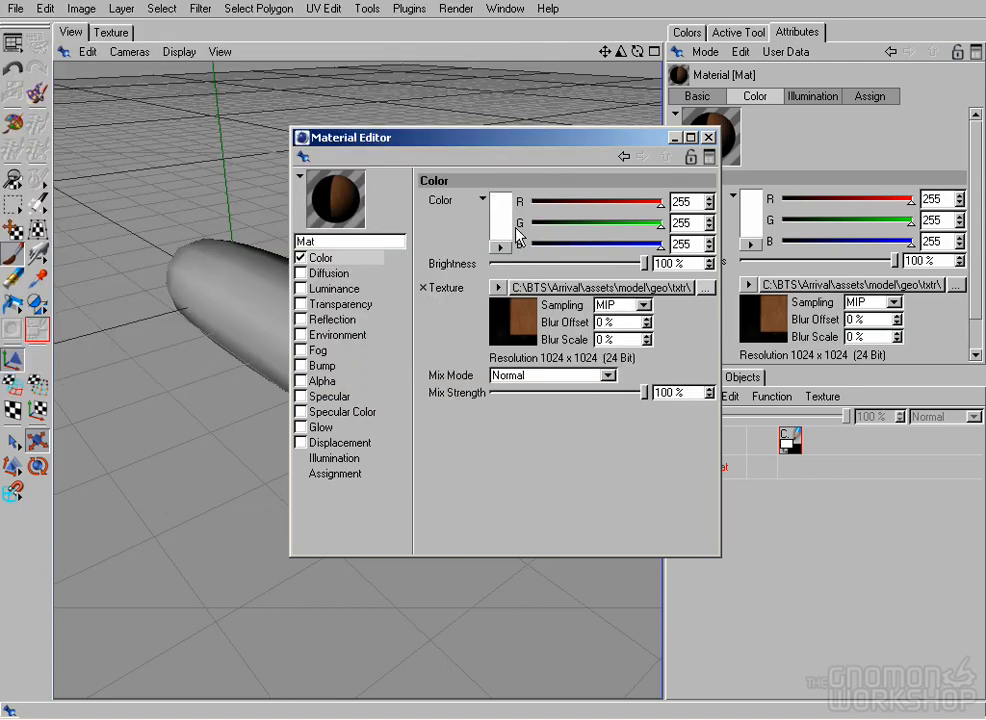
click(709, 139)
Make the Mat material paintable and apply it to the cigar model.
click(694, 461)
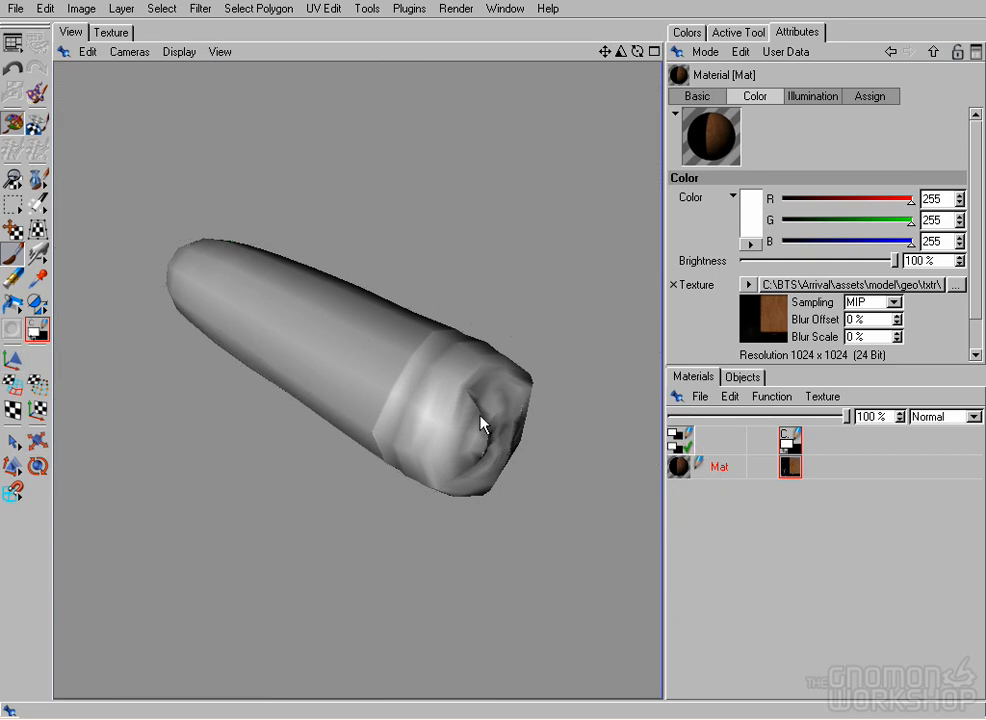
drag(483, 424, 486, 426)
alt+drag(545, 344, 513, 314)
alt+drag(455, 335, 319, 517)
alt+right_drag(410, 400, 808, 510)
alt+drag(546, 251, 423, 379)
alt+drag(320, 372, 84, 68)
mouse_move(180, 180)
alt+mouse_down()
mouse_move(360, 348)
mouse_move(398, 282)
mouse_move(196, 185)
mouse_move(484, 370)
mouse_move(286, 260)
alt+mouse_up()
alt+drag(322, 305, 376, 306)
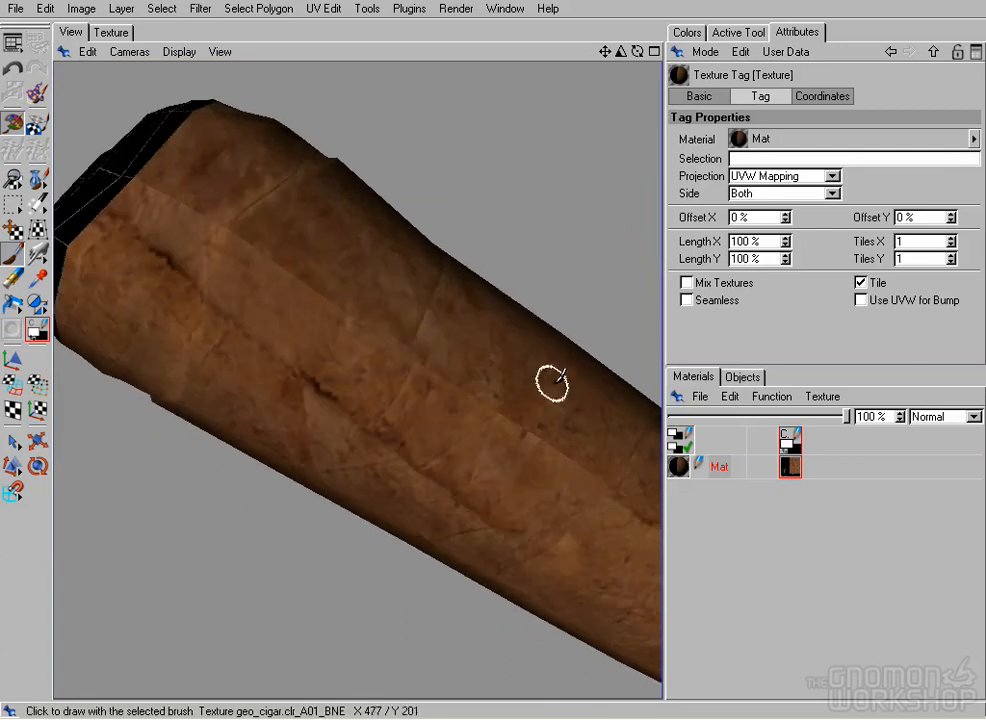
alt+drag(121, 161, 75, 142)
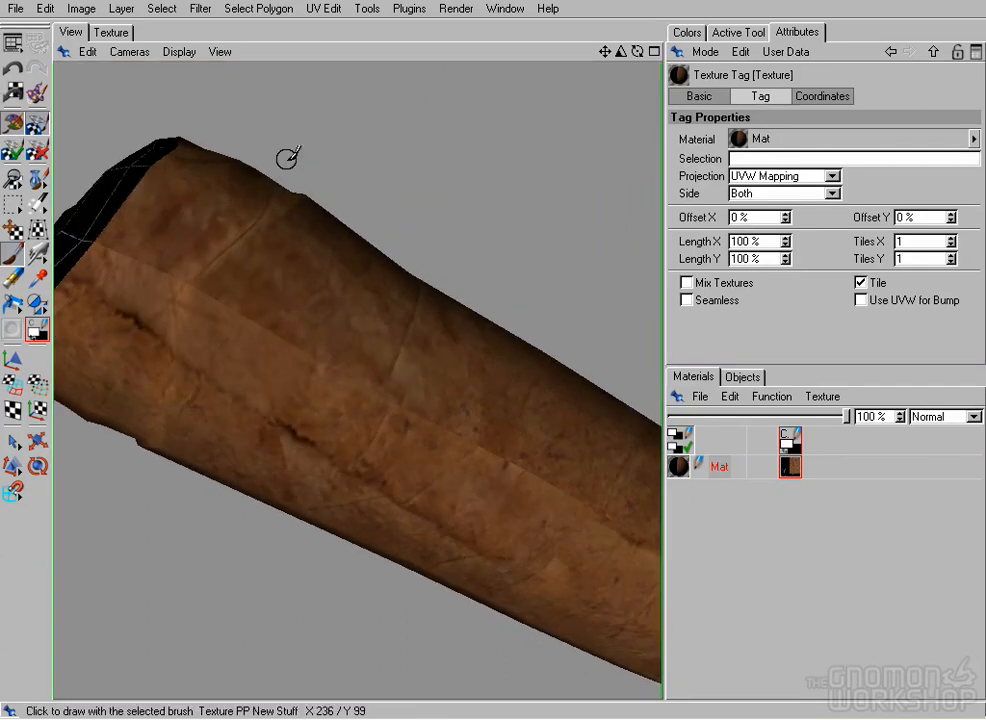
Choose the Clone tool and give it a soft round brush of size 25 with 56% pressure.
mouse_move(37, 230)
mouse_down()
mouse_move(105, 295)
mouse_move(105, 260)
mouse_up()
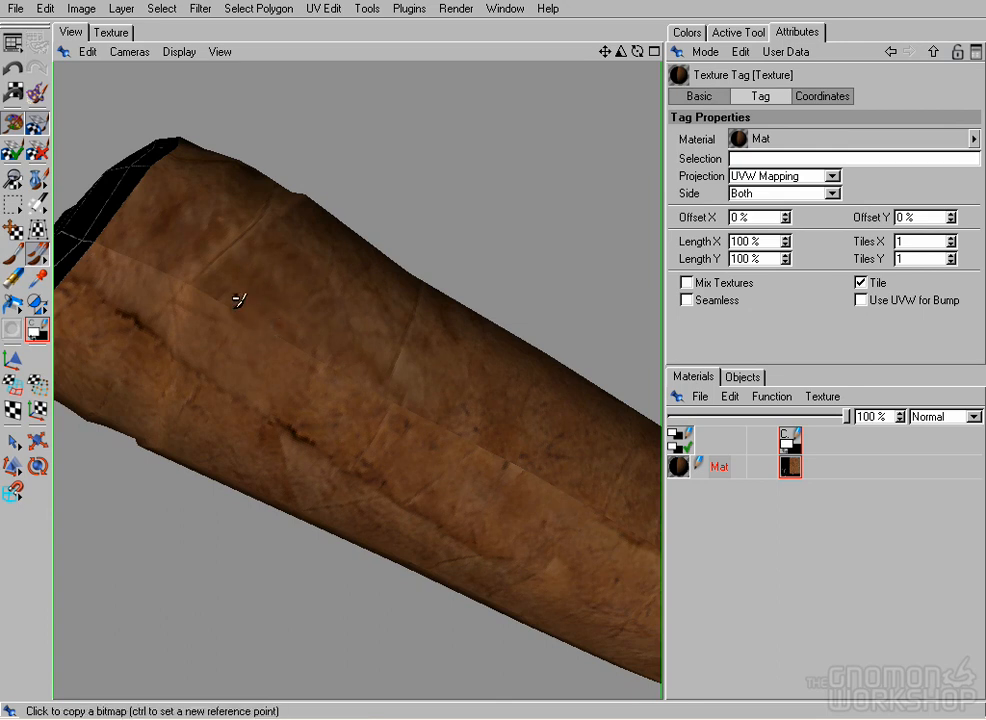
click(738, 32)
click(705, 175)
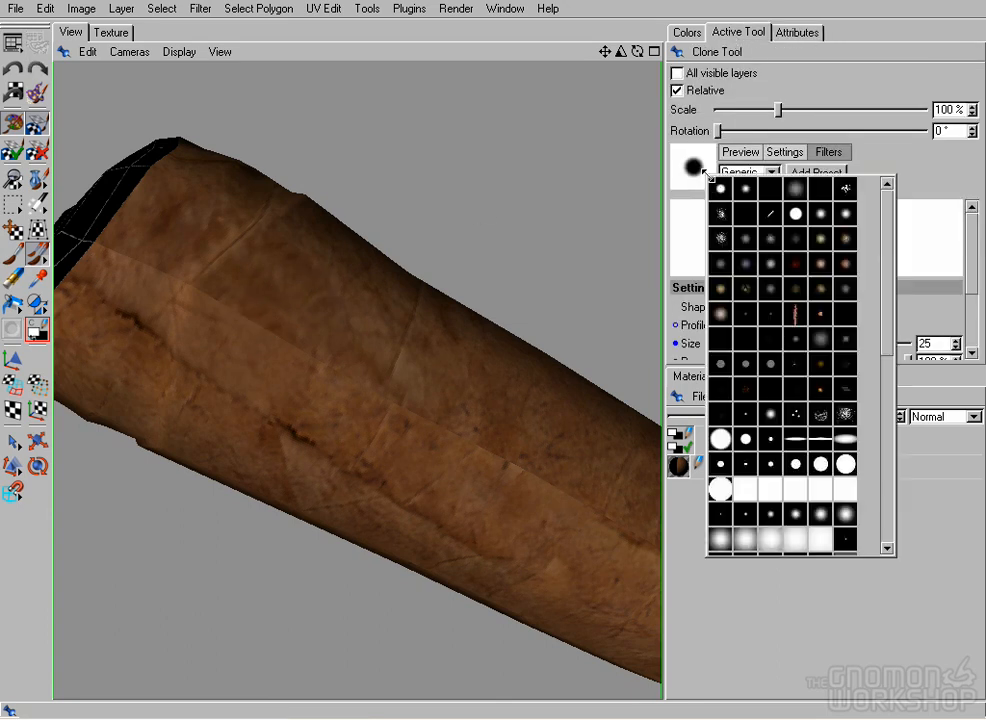
click(721, 189)
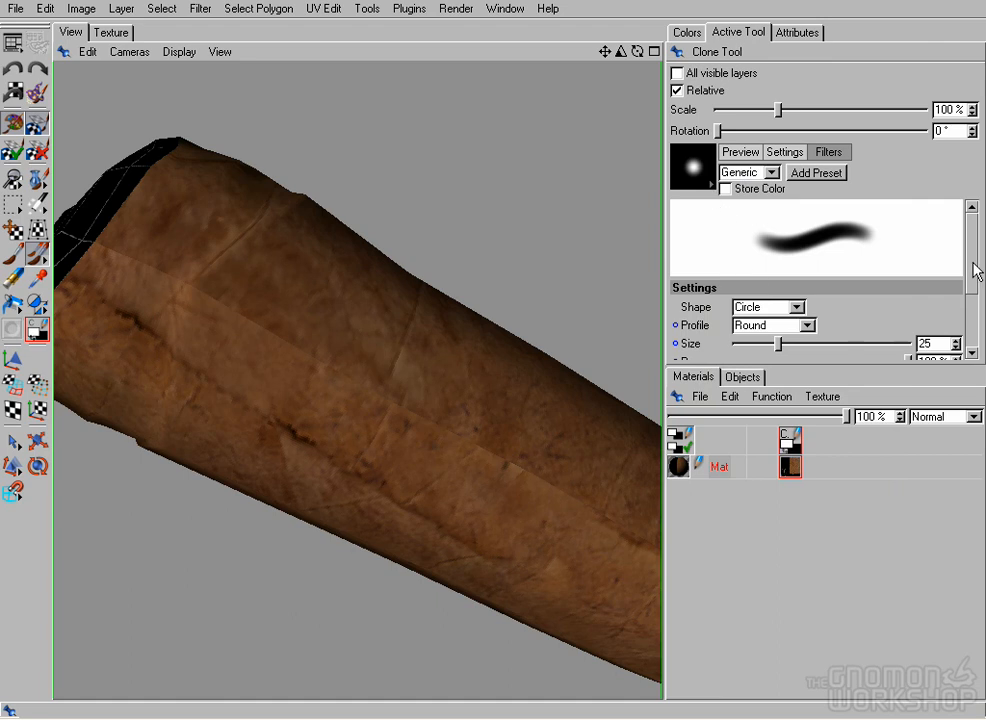
drag(976, 266, 972, 310)
click(828, 270)
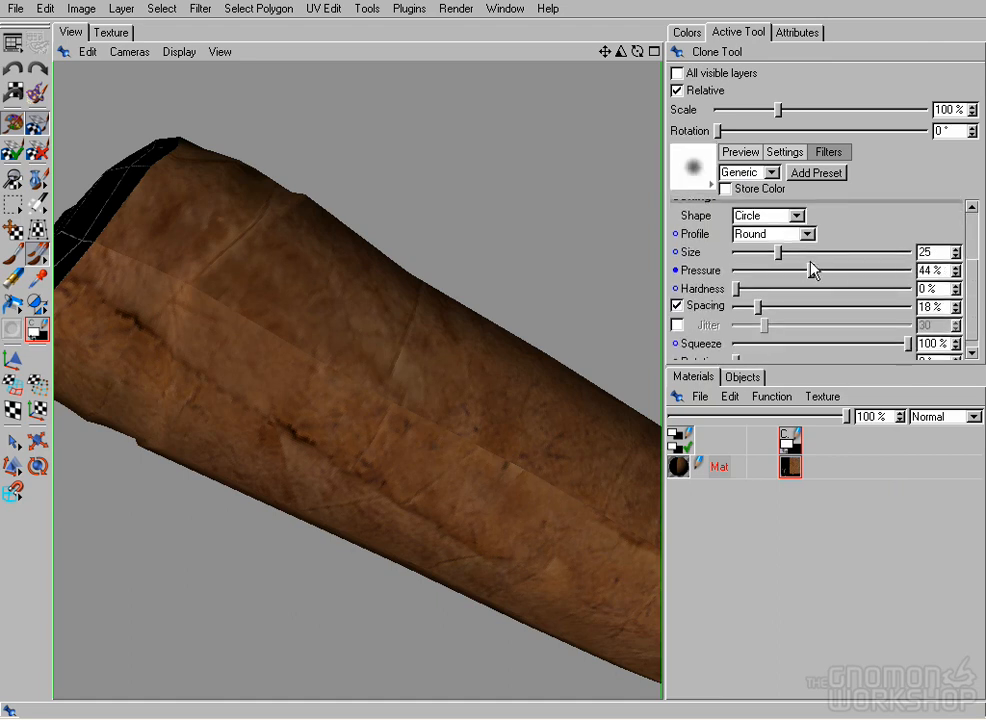
click(704, 267)
click(660, 366)
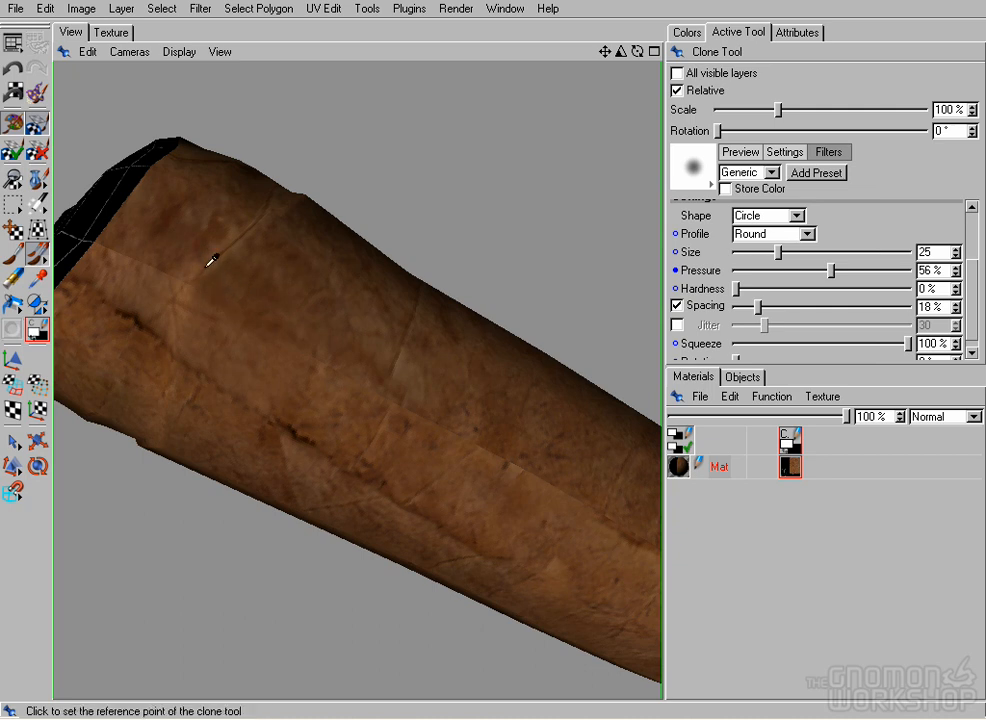
Clone leaf texture over the lengthwise seam on the cigar, working along to its rounded end.
ctrl+click(235, 277)
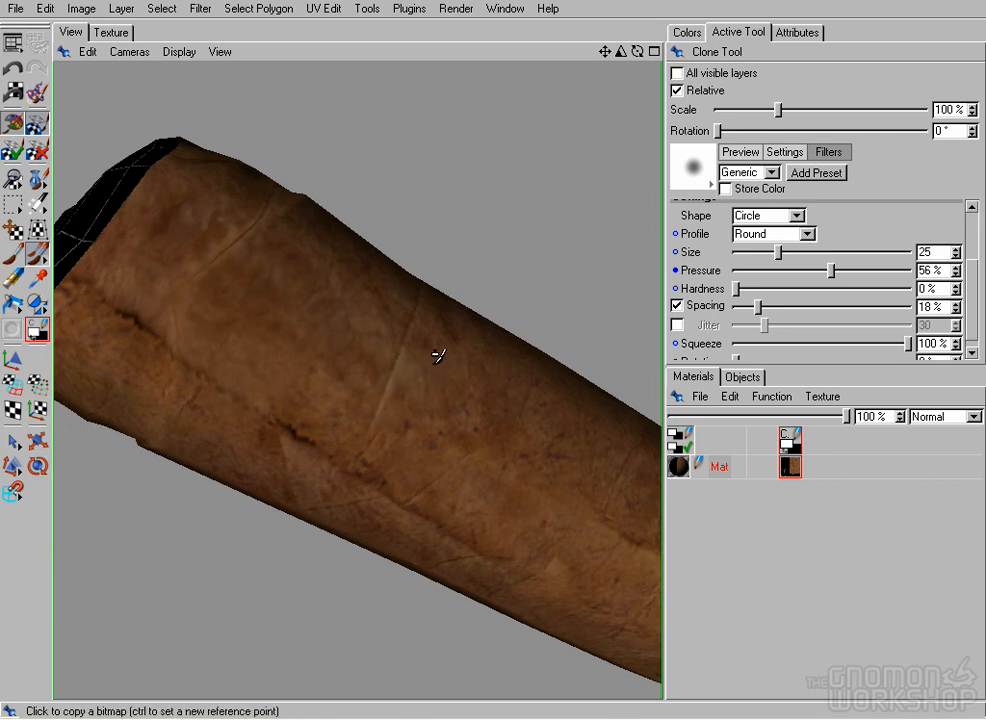
alt+drag(538, 512, 372, 296)
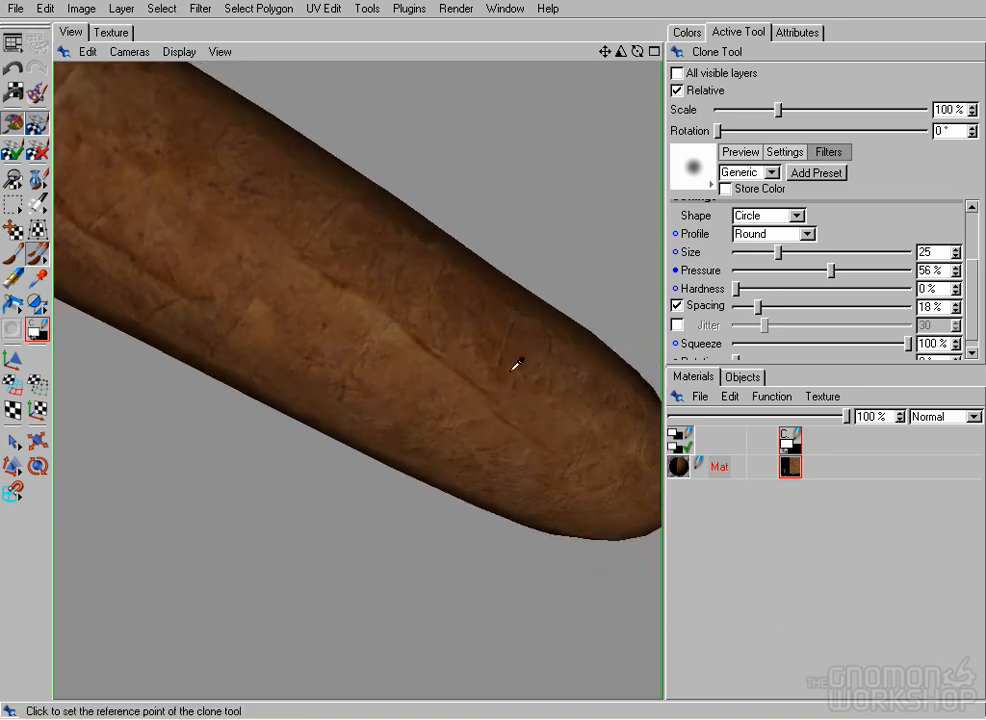
mouse_move(657, 412)
alt+mouse_down()
mouse_move(379, 299)
mouse_move(370, 205)
mouse_move(136, 231)
mouse_move(649, 464)
mouse_move(577, 403)
mouse_move(623, 427)
mouse_move(373, 272)
mouse_move(522, 253)
mouse_move(506, 231)
mouse_move(447, 208)
mouse_move(326, 322)
mouse_move(486, 271)
mouse_move(345, 170)
mouse_move(306, 236)
mouse_move(535, 358)
alt+mouse_up()
In the Texture view, select a large rectangle over the upper part of the leaf texture and copy it.
click(111, 32)
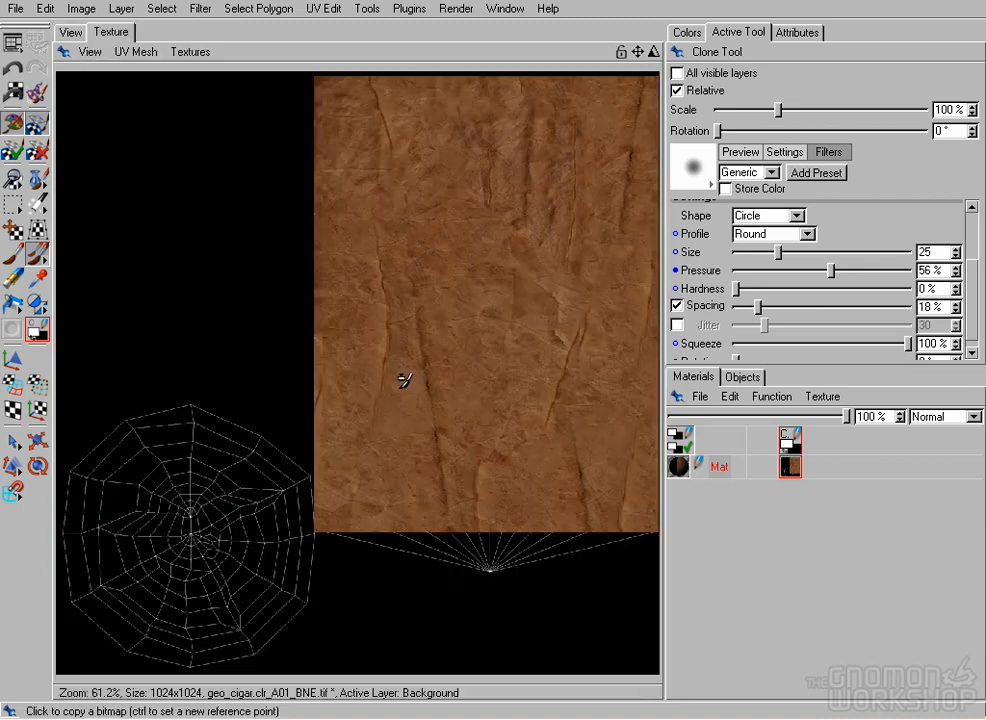
alt+middle_drag(455, 330, 387, 366)
click(12, 204)
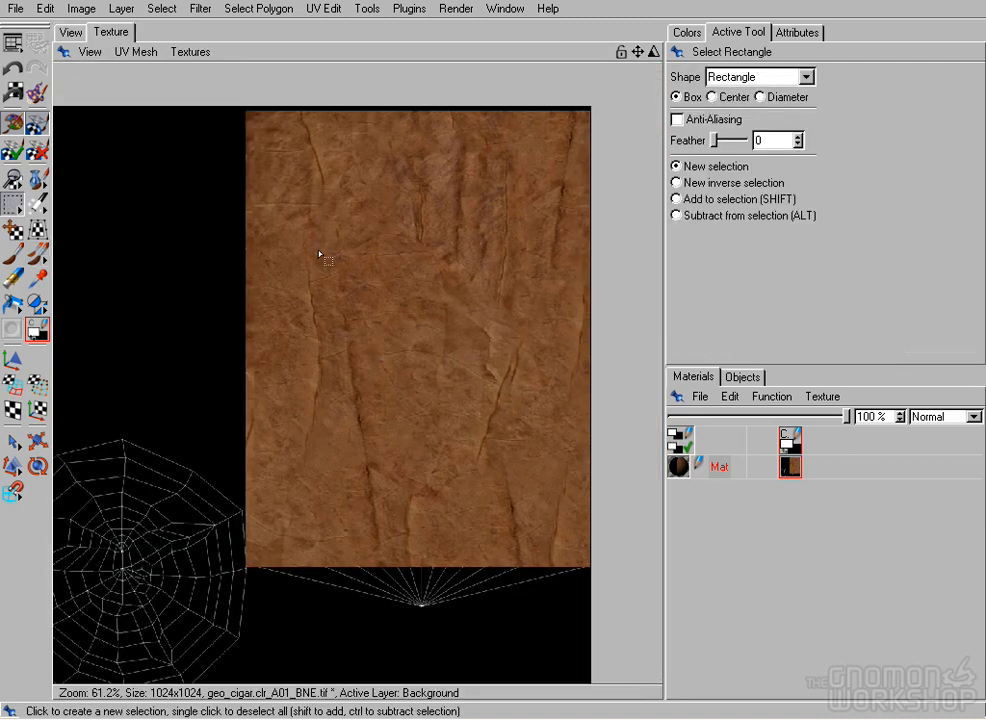
drag(421, 317, 532, 453)
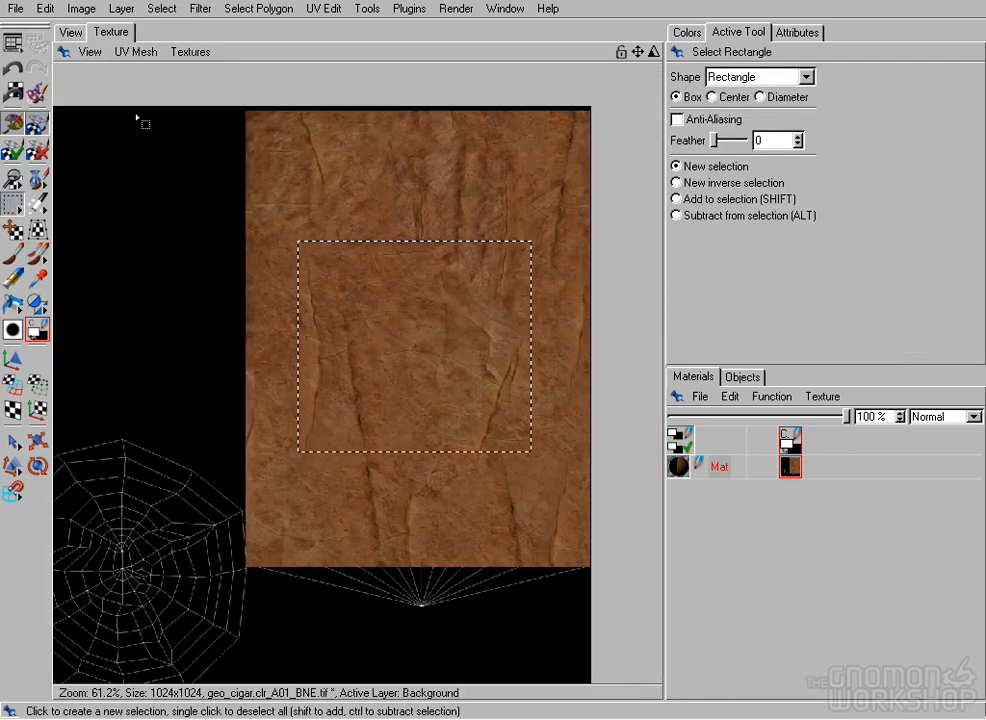
click(241, 313)
key(h)
alt+middle_drag(241, 313, 180, 360)
drag(258, 135, 593, 406)
click(45, 8)
click(92, 108)
click(45, 8)
click(45, 8)
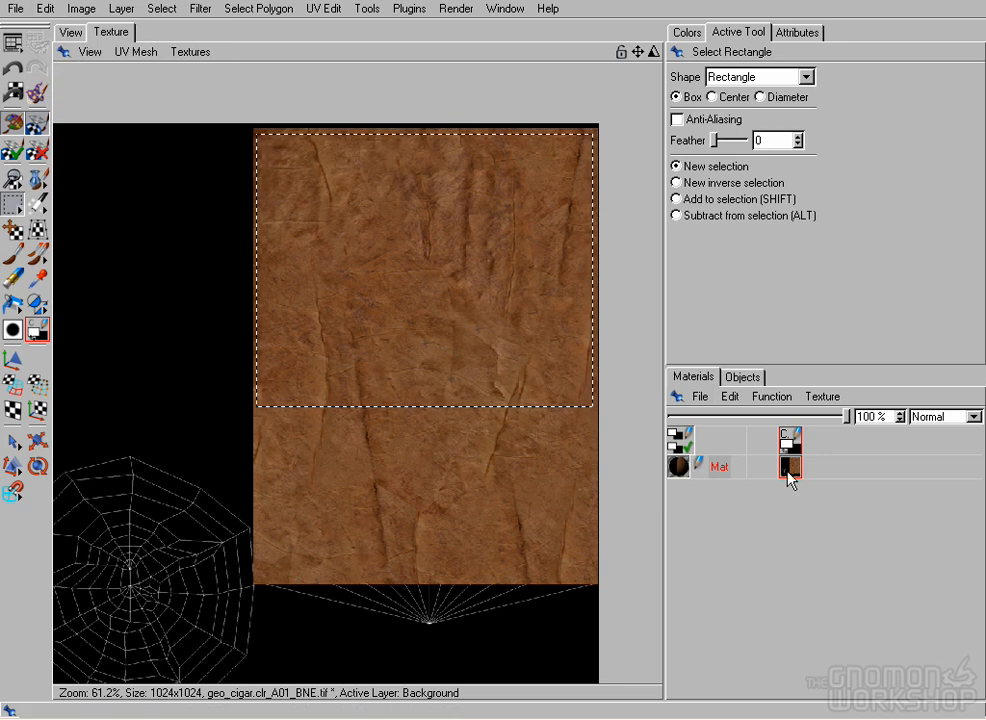
Paste the copied leaf patch twice, placing one over the round end-cap UVs and one over the fan-shaped UVs below the leaf.
click(45, 8)
click(102, 161)
drag(385, 331, 100, 609)
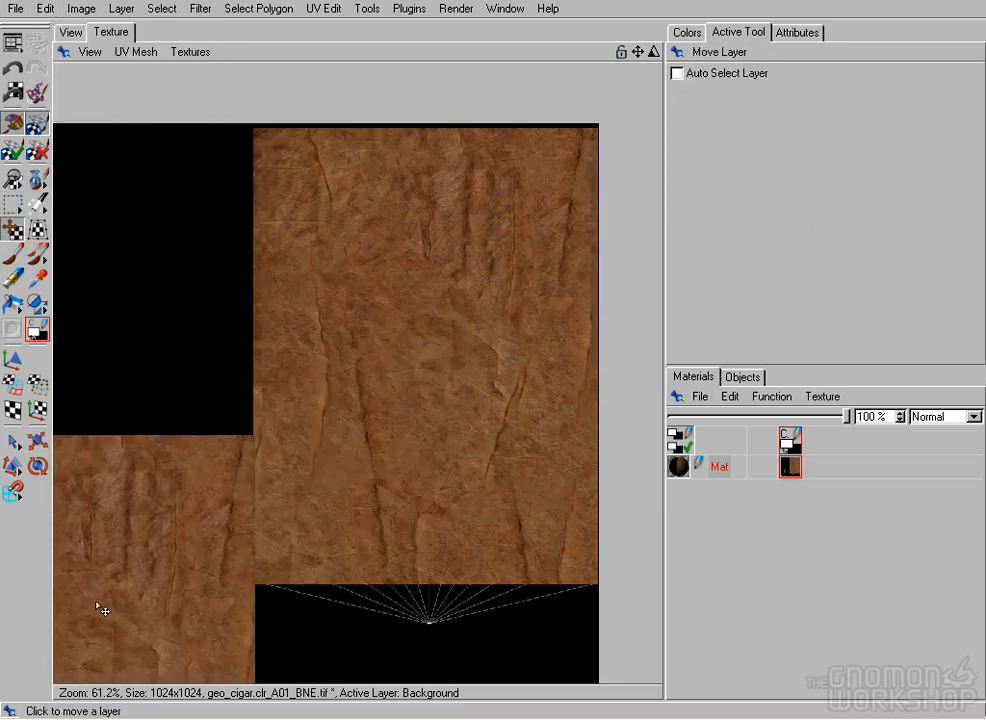
click(45, 8)
click(66, 148)
drag(449, 471, 365, 680)
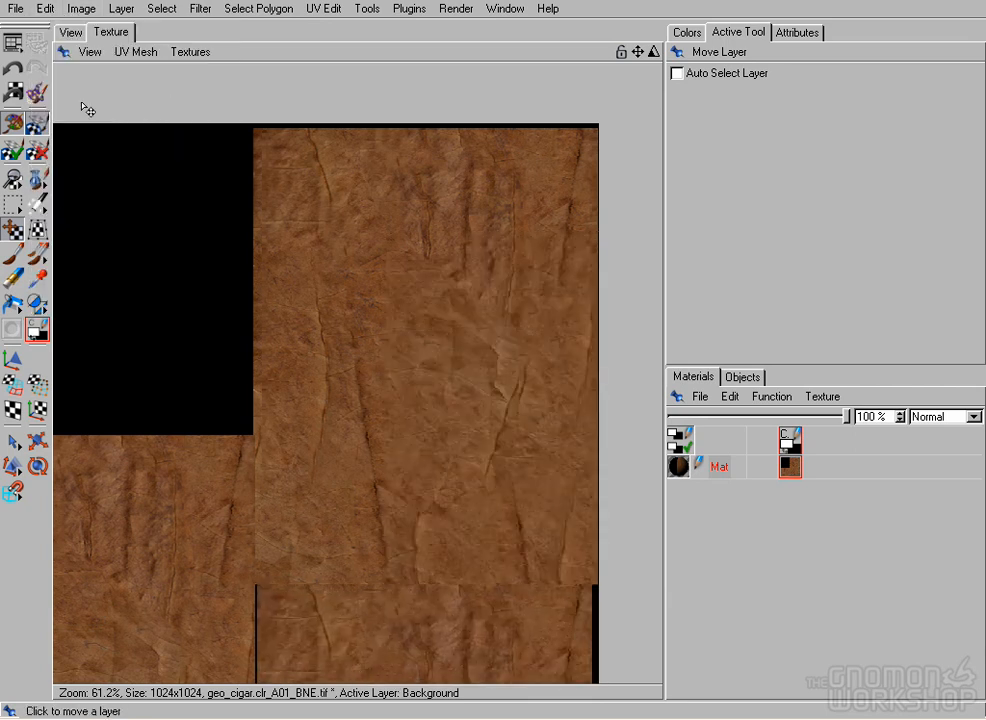
In the 3D view, clone leaf texture over the seam between the cigar body and its blunt end cap.
click(70, 32)
alt+drag(482, 398, 561, 530)
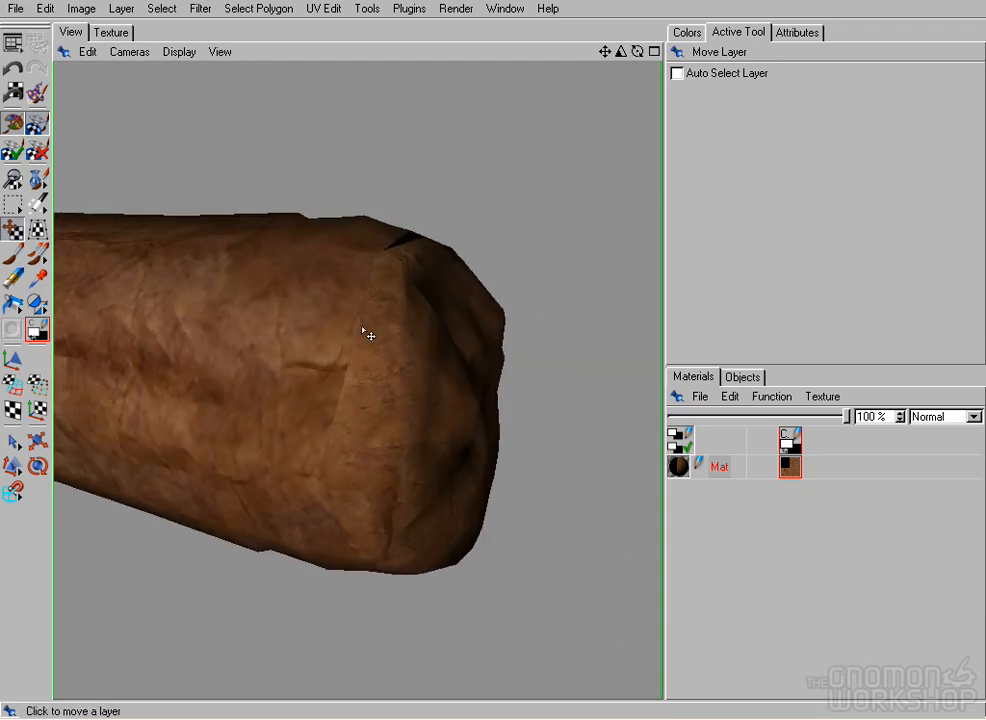
click(38, 254)
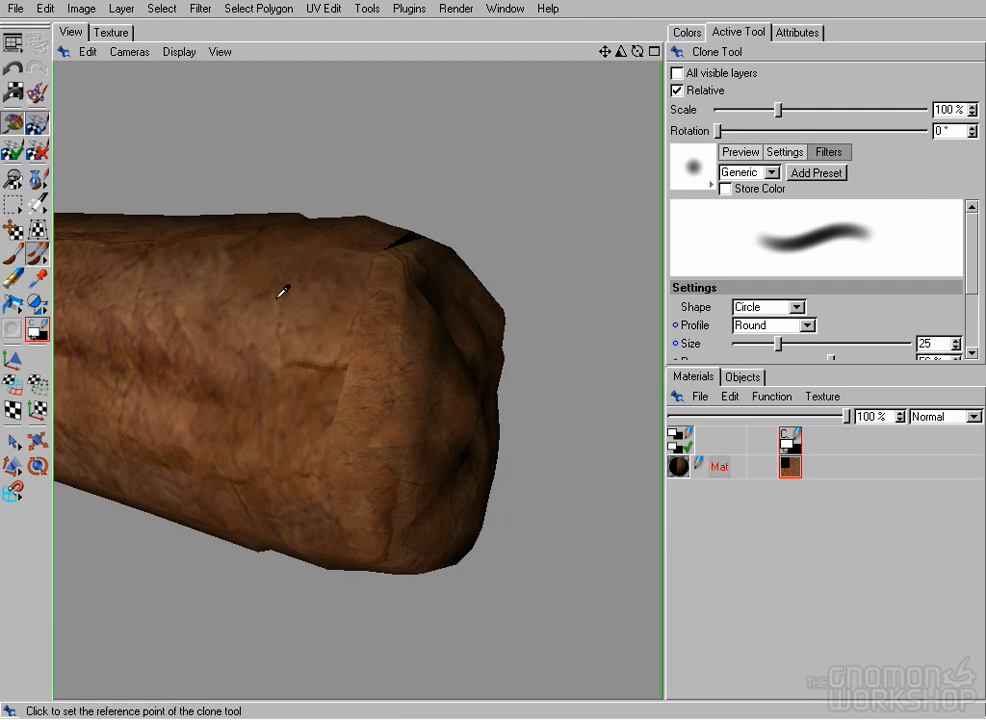
click(316, 409)
drag(337, 415, 347, 372)
Enlarge the clone brush to size 50, clone across the blunt end's seam on the adjoining side, and undo the last stroke.
key(bracketright)
key(bracketright)
key(bracketright)
key(bracketright)
key(bracketright)
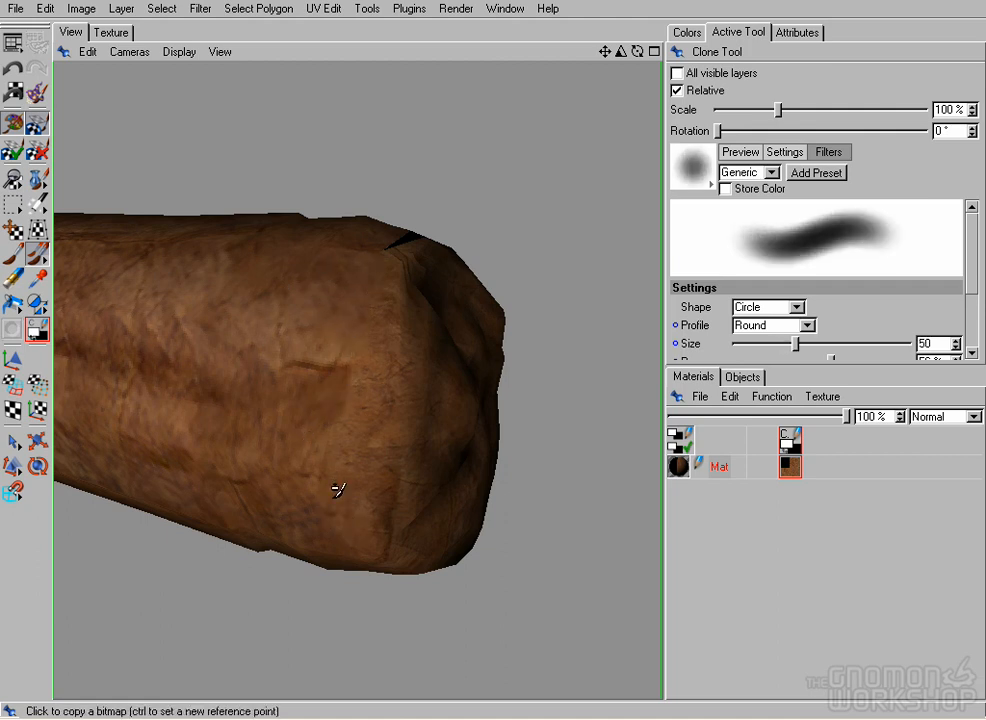
alt+drag(367, 320, 627, 462)
ctrl+click(345, 363)
drag(370, 408, 214, 389)
ctrl+click(337, 366)
key(ctrl+z)
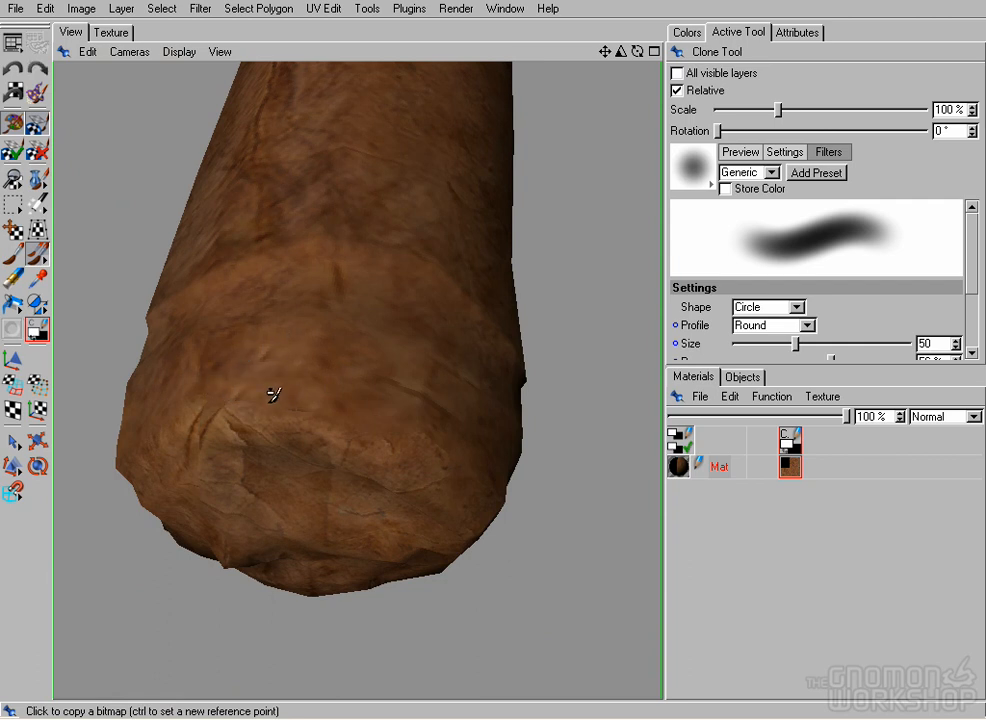
Clone leaf texture along the rest of the end-cap seam, resampling nearby areas while working around the blunt end.
alt+drag(359, 280, 449, 519)
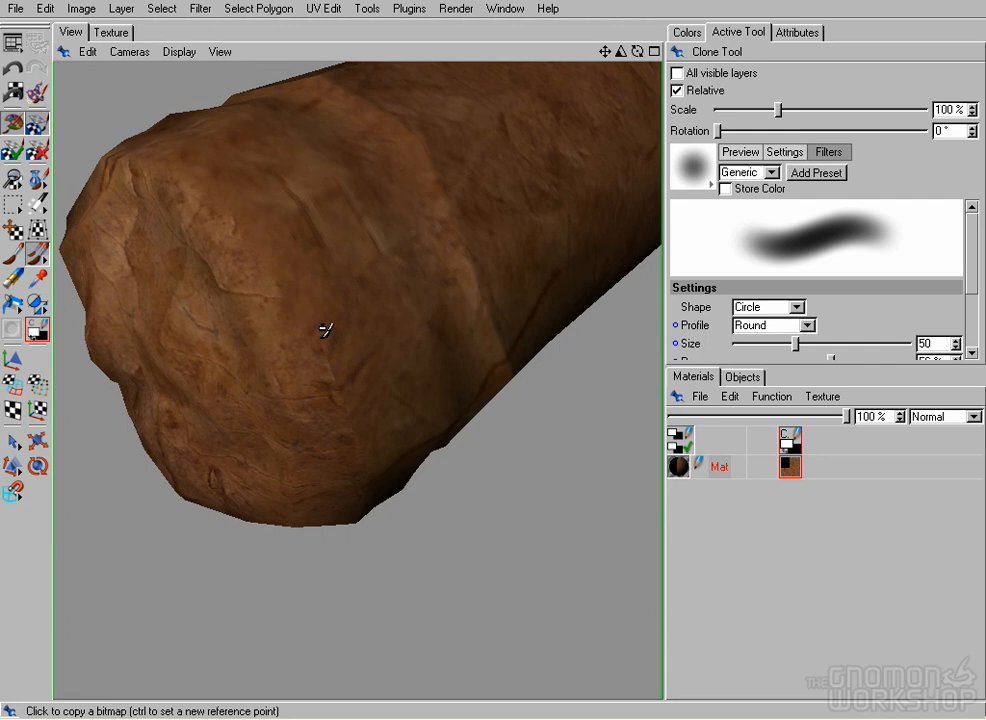
ctrl+click(228, 239)
mouse_move(398, 412)
alt+mouse_down()
mouse_move(315, 293)
mouse_move(370, 306)
mouse_move(385, 244)
mouse_move(405, 301)
alt+mouse_up()
ctrl+click(367, 279)
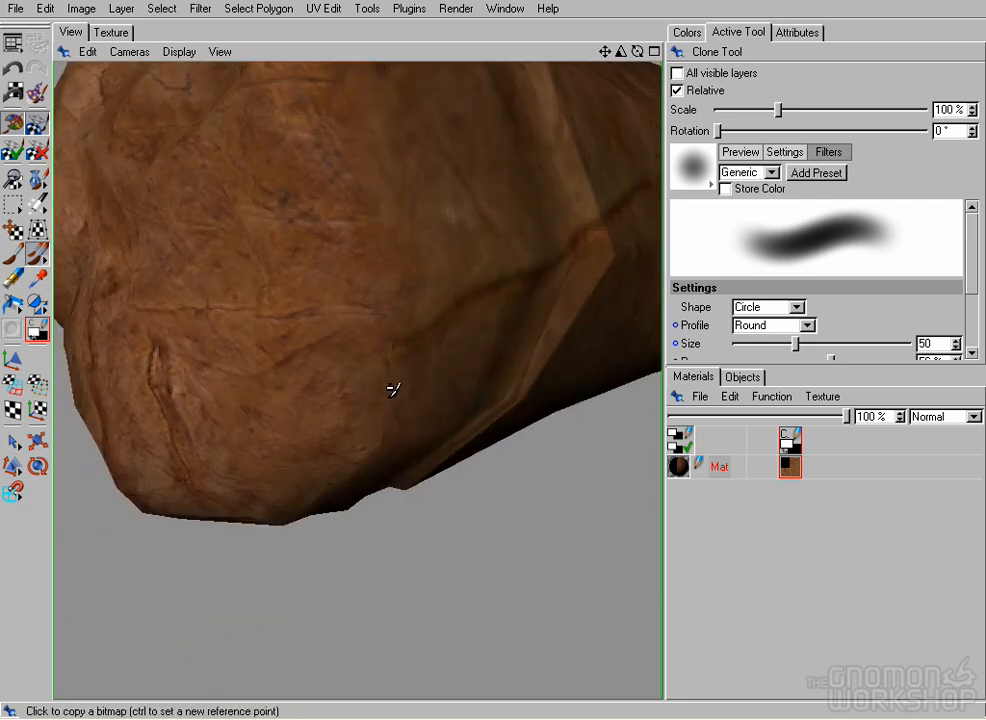
alt+drag(335, 435, 279, 387)
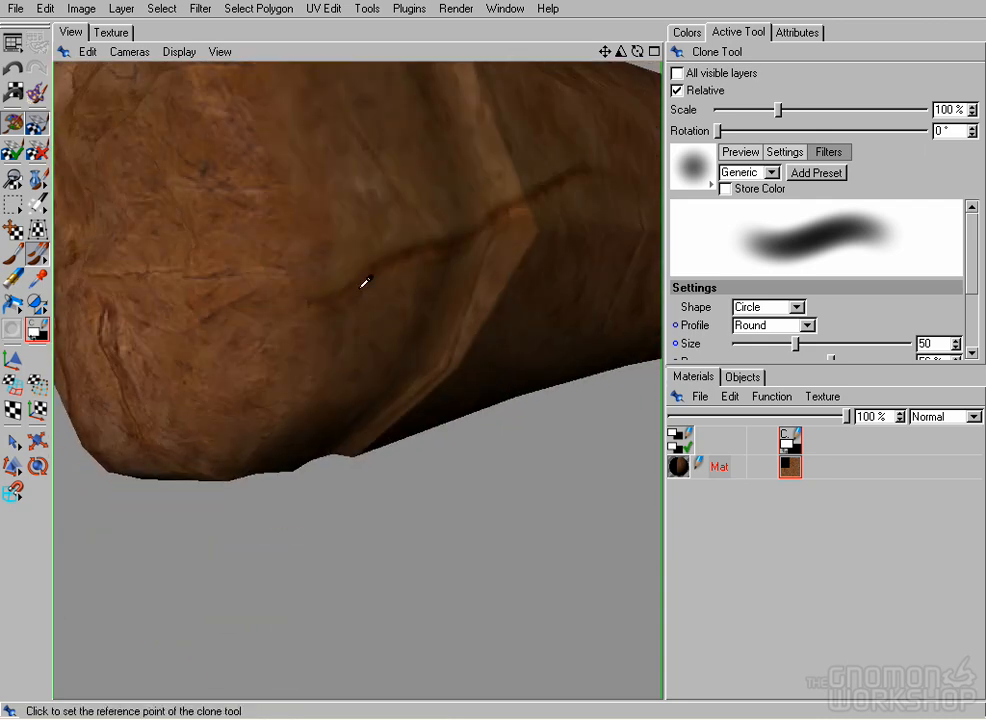
alt+drag(280, 243, 321, 376)
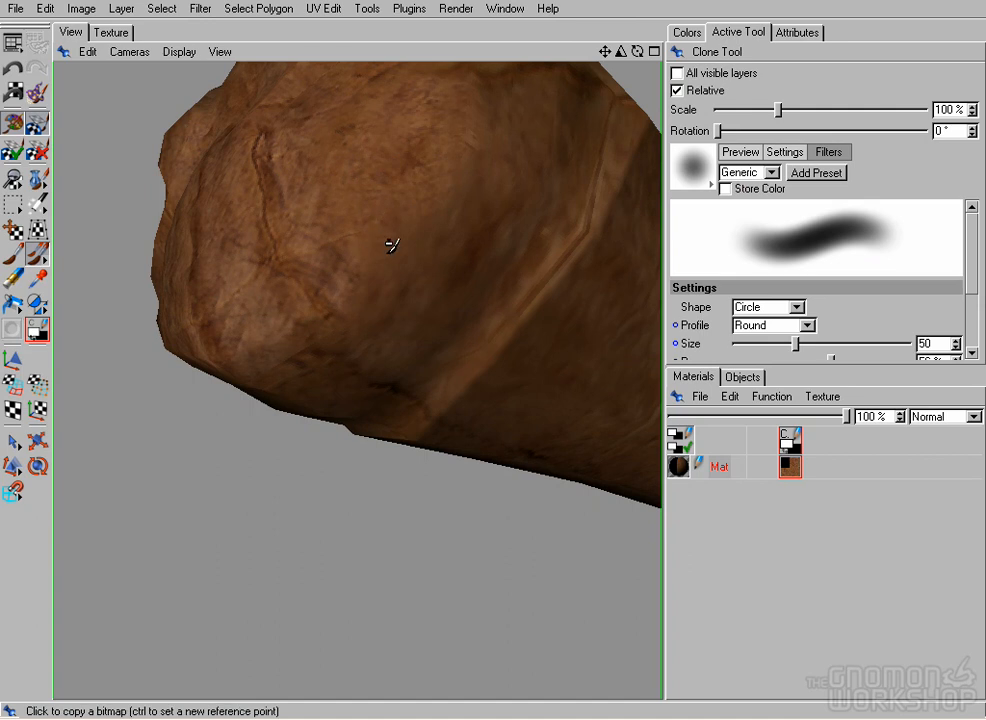
alt+drag(278, 318, 240, 387)
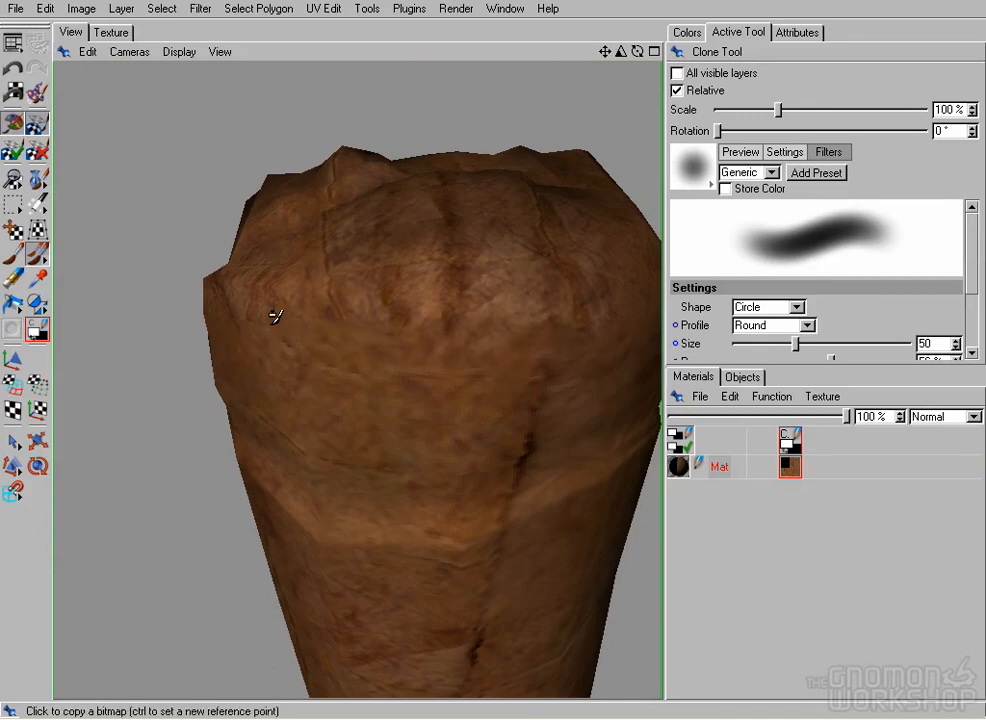
alt+drag(222, 318, 434, 342)
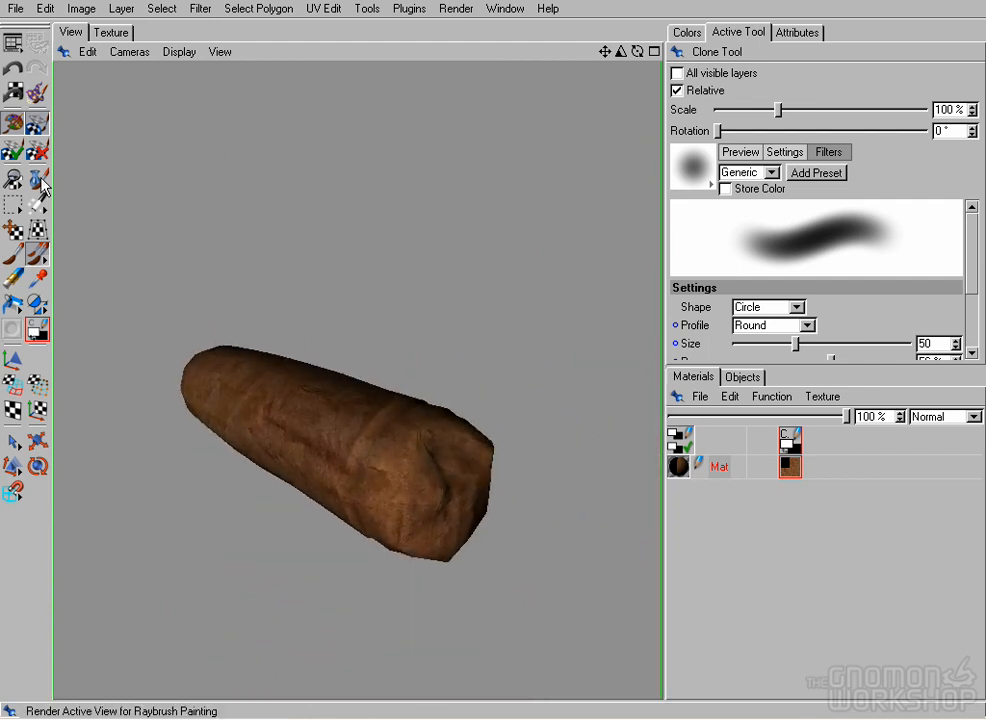
Turn off projection painting and switch the material display to the expanded Layer Manager.
click(43, 124)
right_click(690, 467)
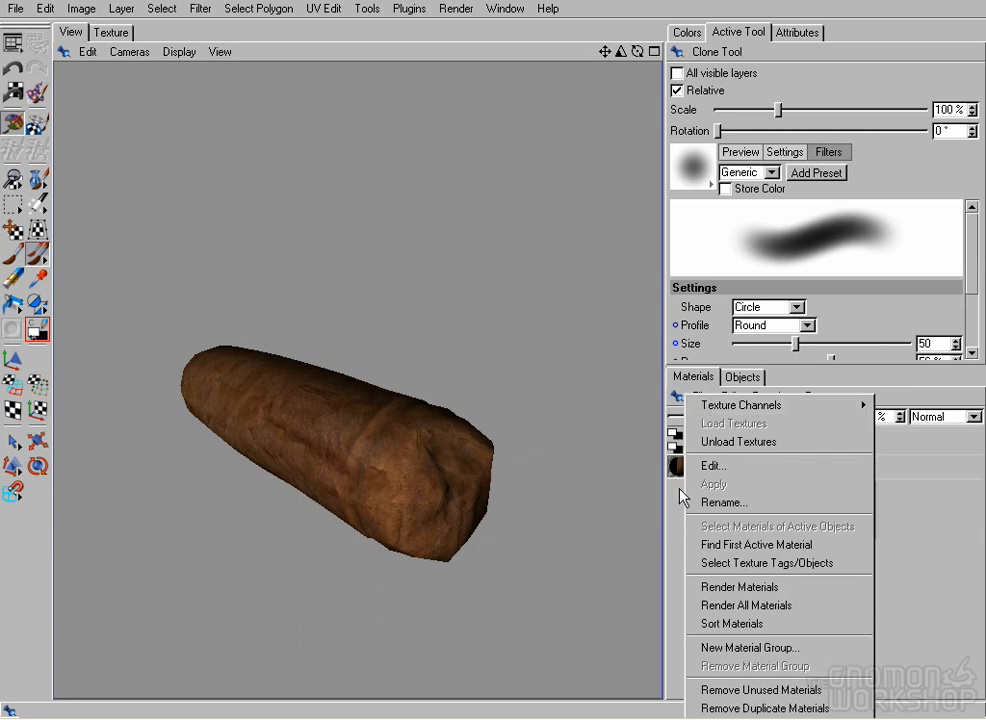
right_click(792, 466)
mouse_move(770, 447)
click(874, 490)
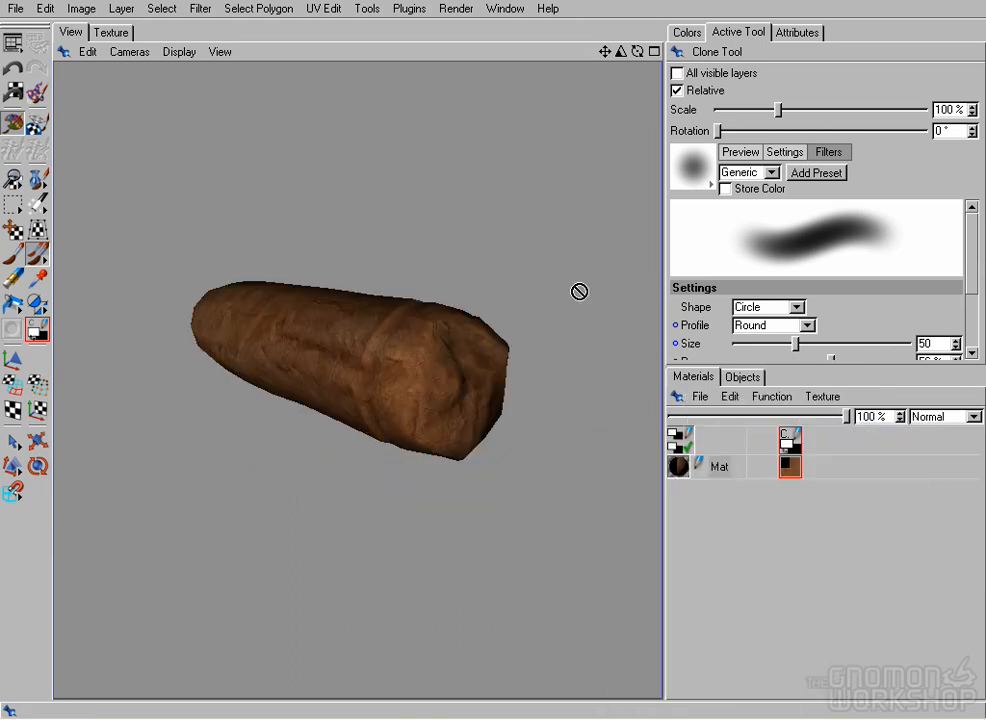
click(700, 396)
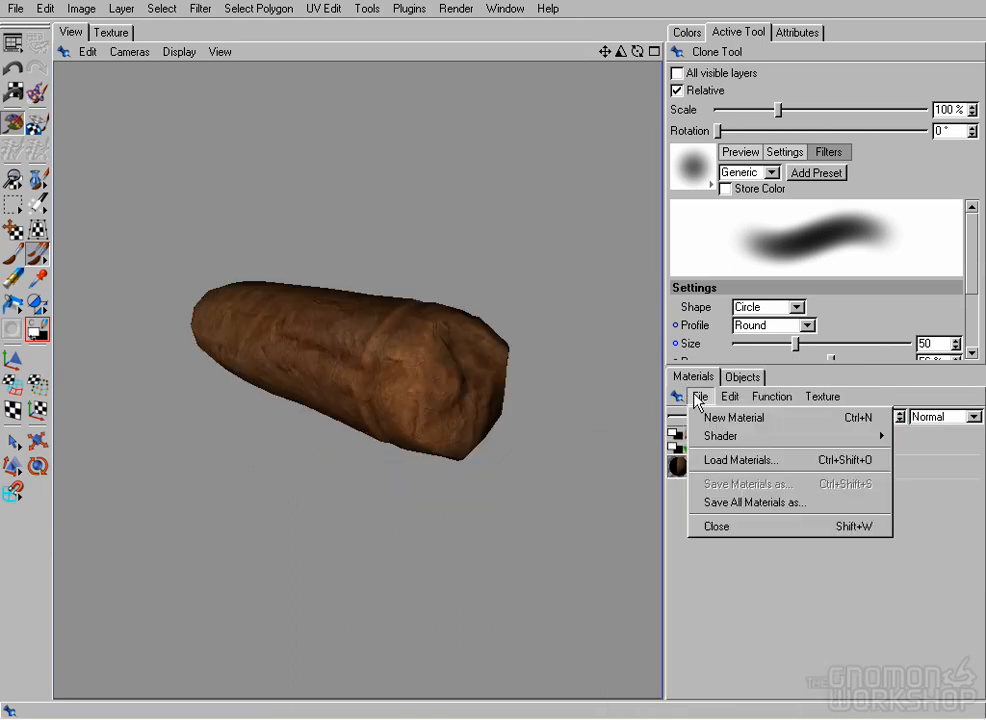
mouse_move(753, 400)
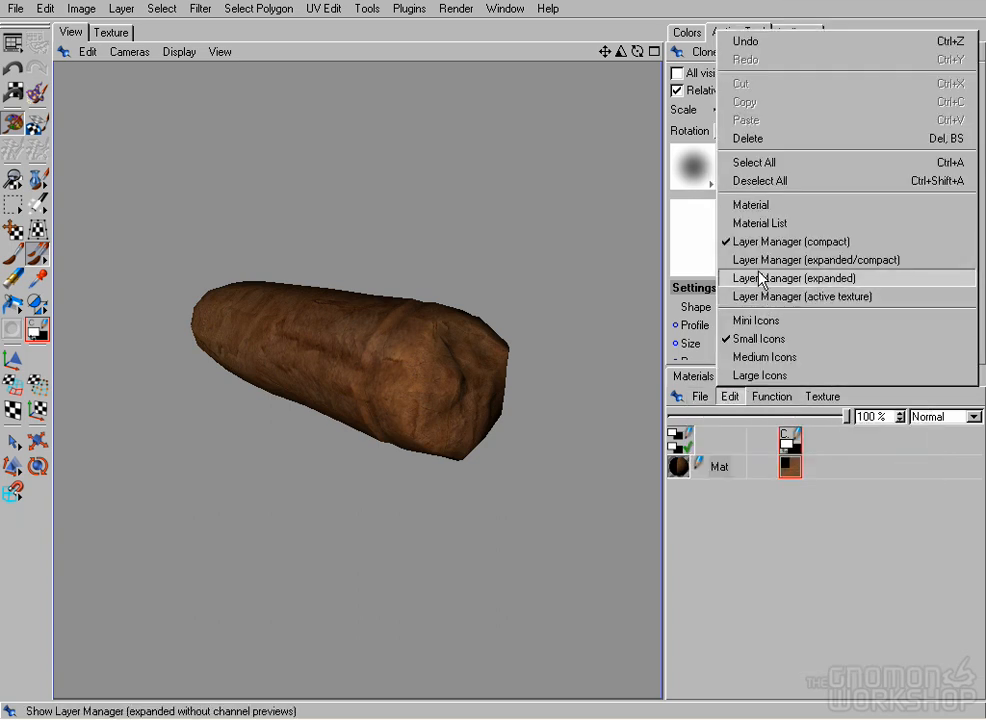
click(767, 279)
Add a new layer above the Background of the cigar's color texture and show the UV mesh in the Texture view.
click(675, 438)
right_click(768, 458)
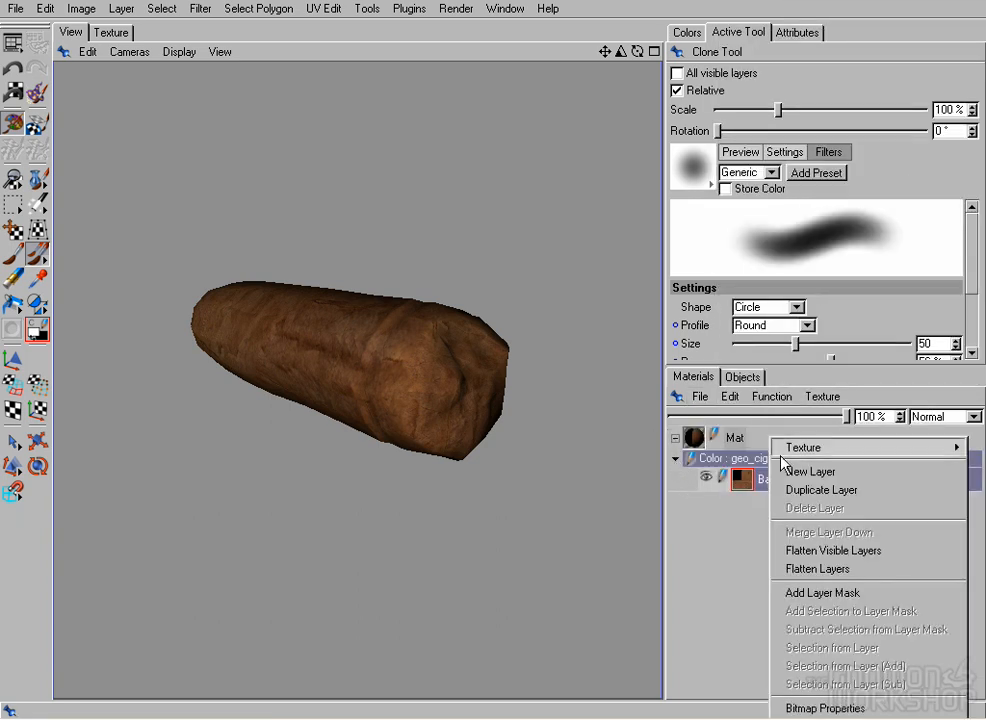
click(812, 471)
alt+drag(305, 325, 528, 326)
alt+right_drag(505, 360, 757, 467)
alt+drag(485, 335, 492, 368)
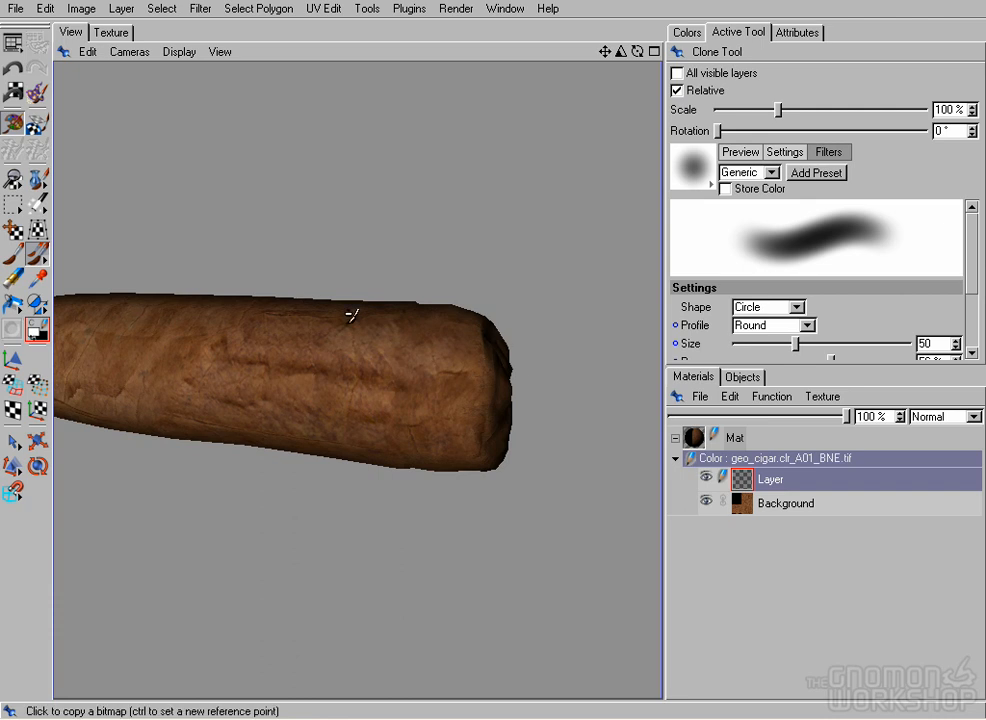
click(111, 32)
click(136, 51)
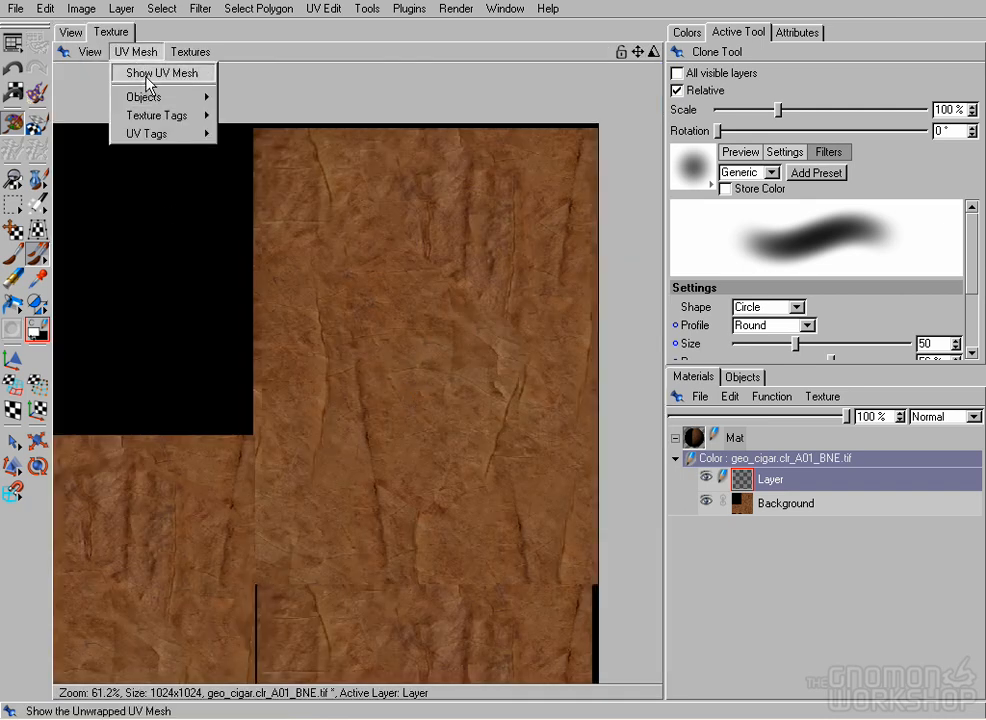
click(145, 80)
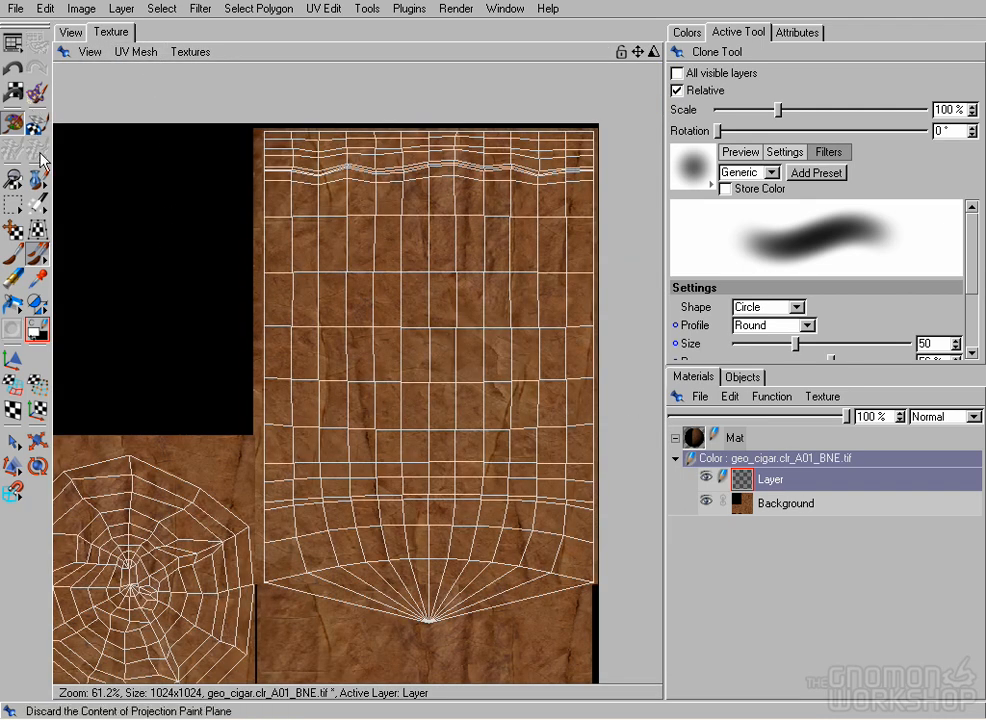
Choose the Brush, sample a brown from the leaf texture and darken it to RGB 46, 33, 24.
click(12, 254)
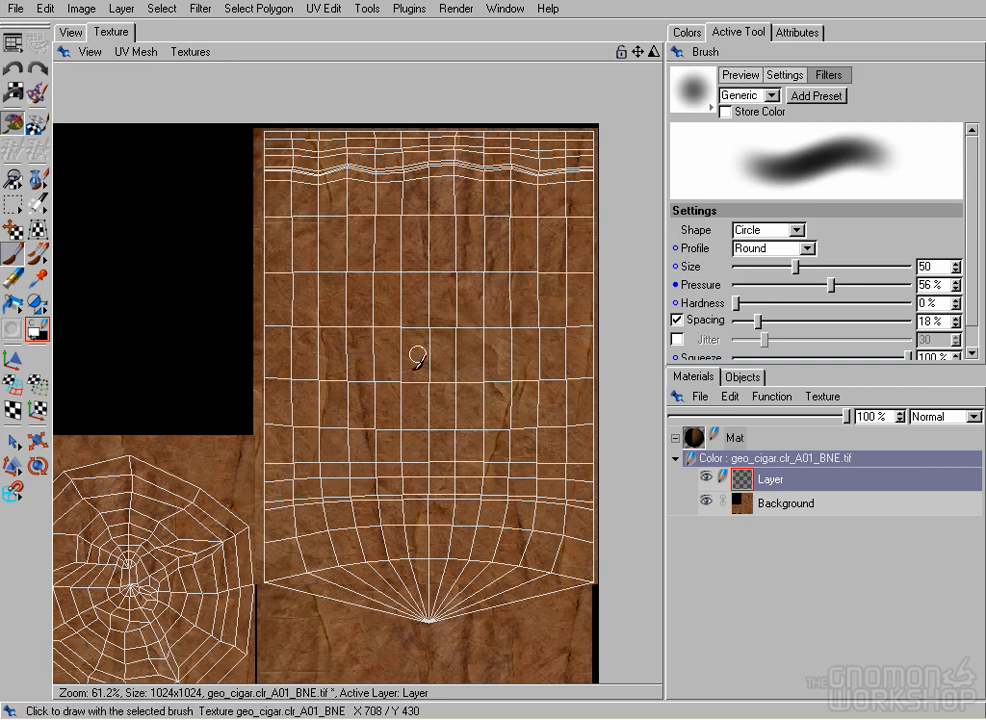
click(687, 32)
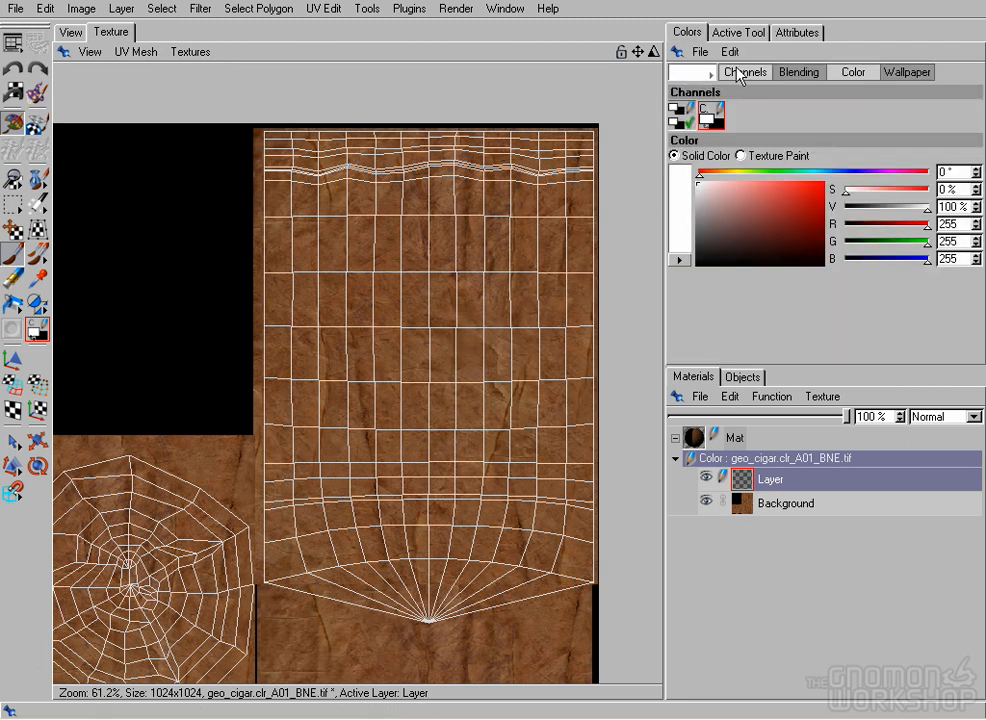
click(38, 279)
click(737, 33)
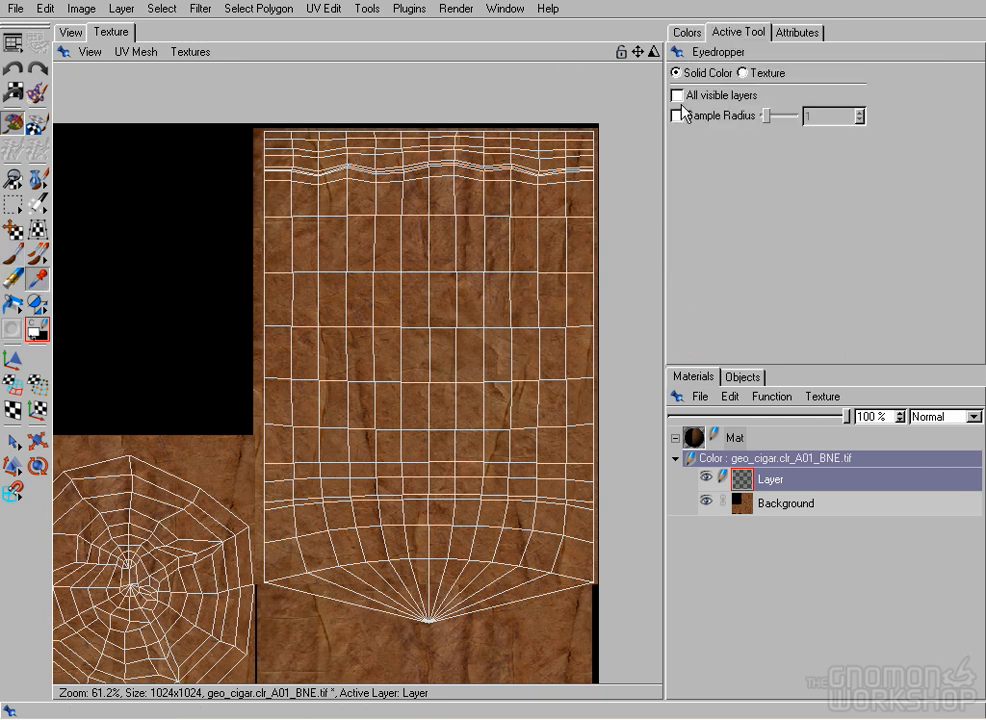
click(687, 32)
click(13, 254)
ctrl+click(414, 346)
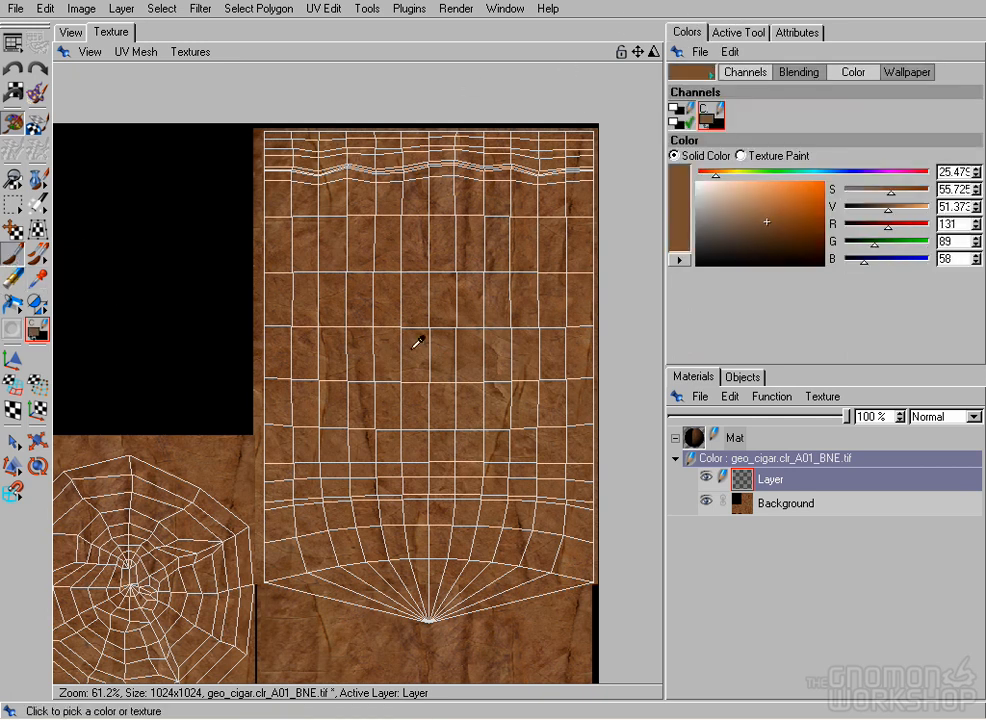
drag(746, 238, 755, 249)
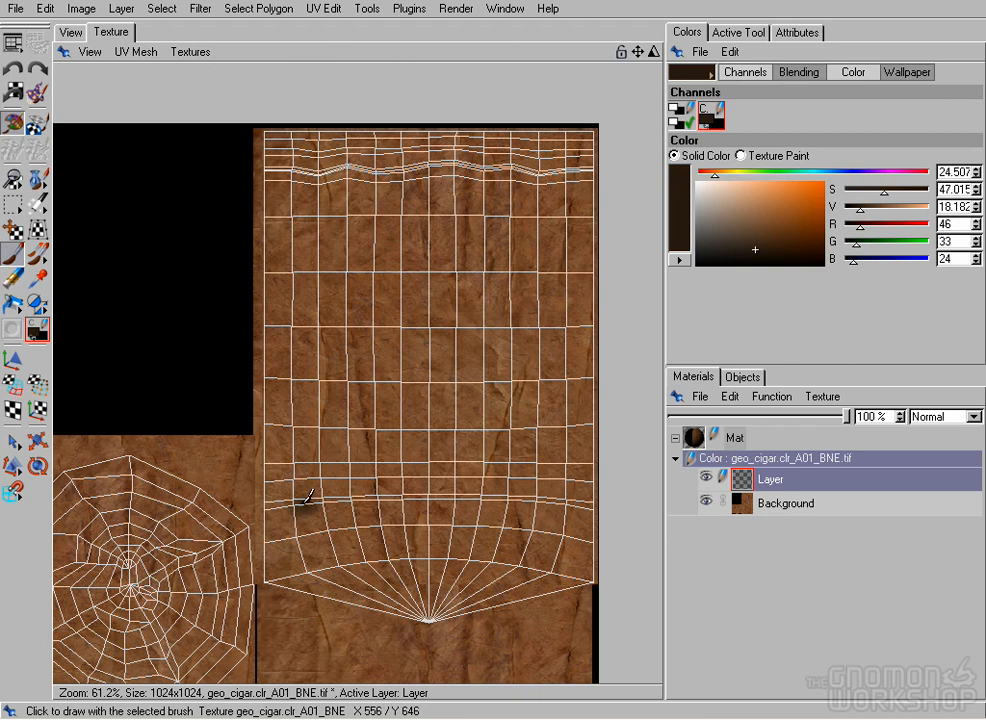
drag(337, 493, 587, 500)
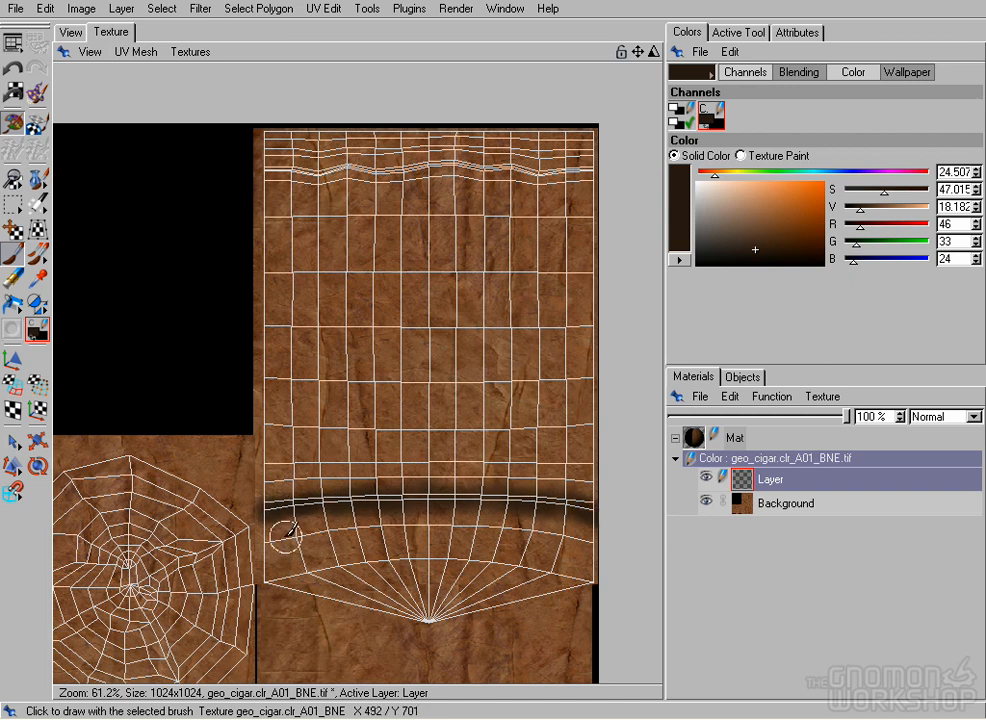
key(ctrl+z)
key(ctrl+z)
key(ctrl+z)
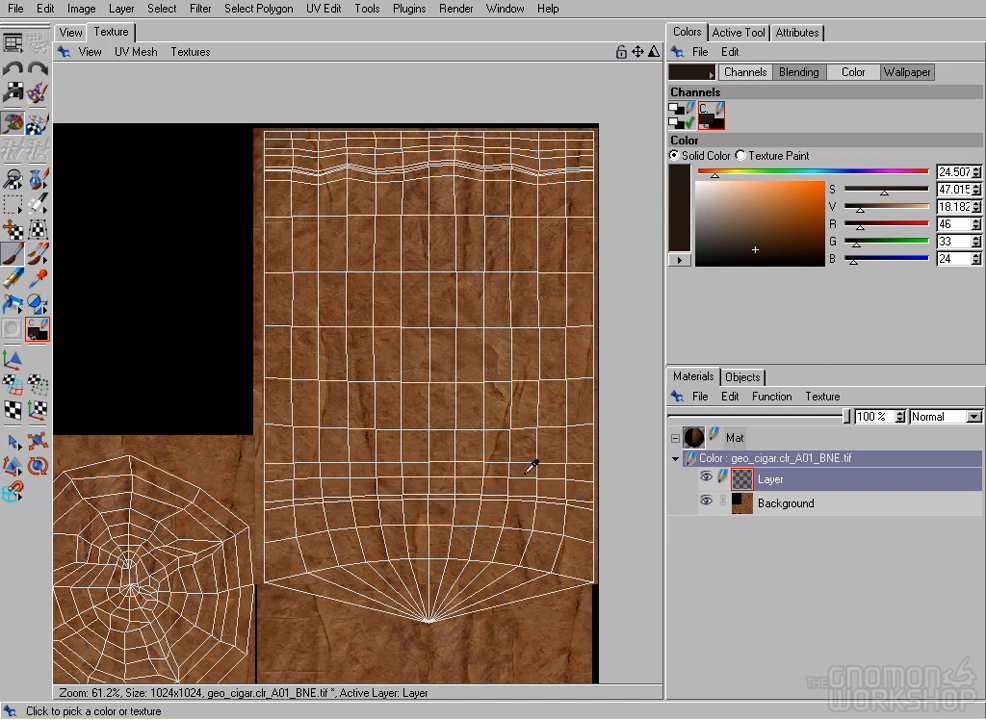
Paint dark brown over the upper rows of the cigar-body UVs and the whole round end-cap UV area.
drag(299, 168, 587, 160)
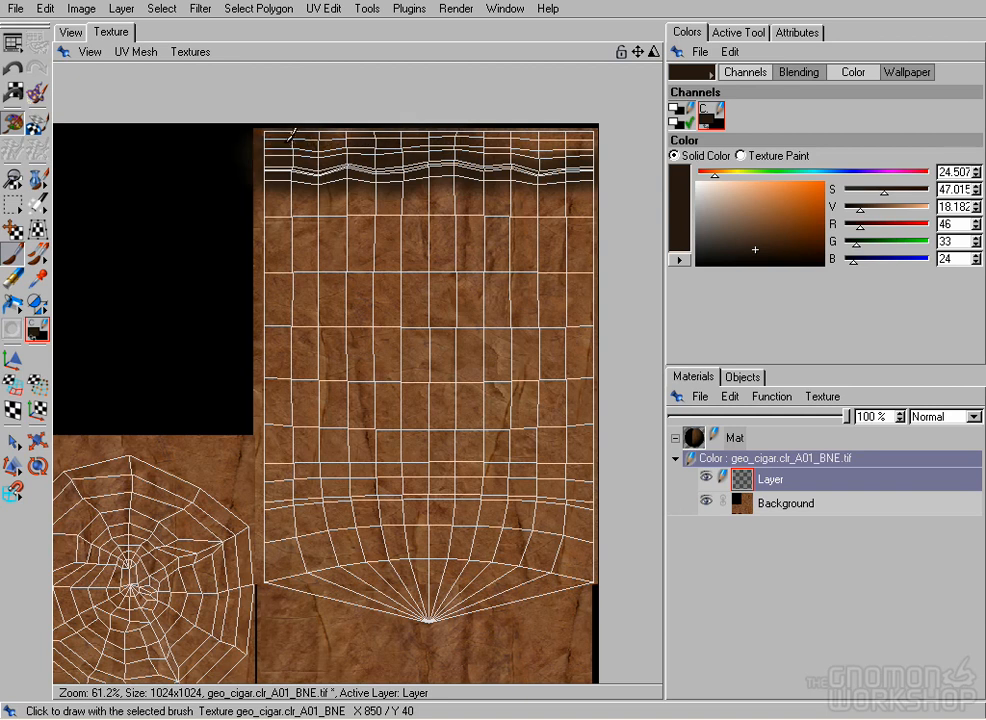
mouse_move(165, 462)
mouse_down()
mouse_move(222, 505)
mouse_move(238, 575)
mouse_move(203, 672)
mouse_up()
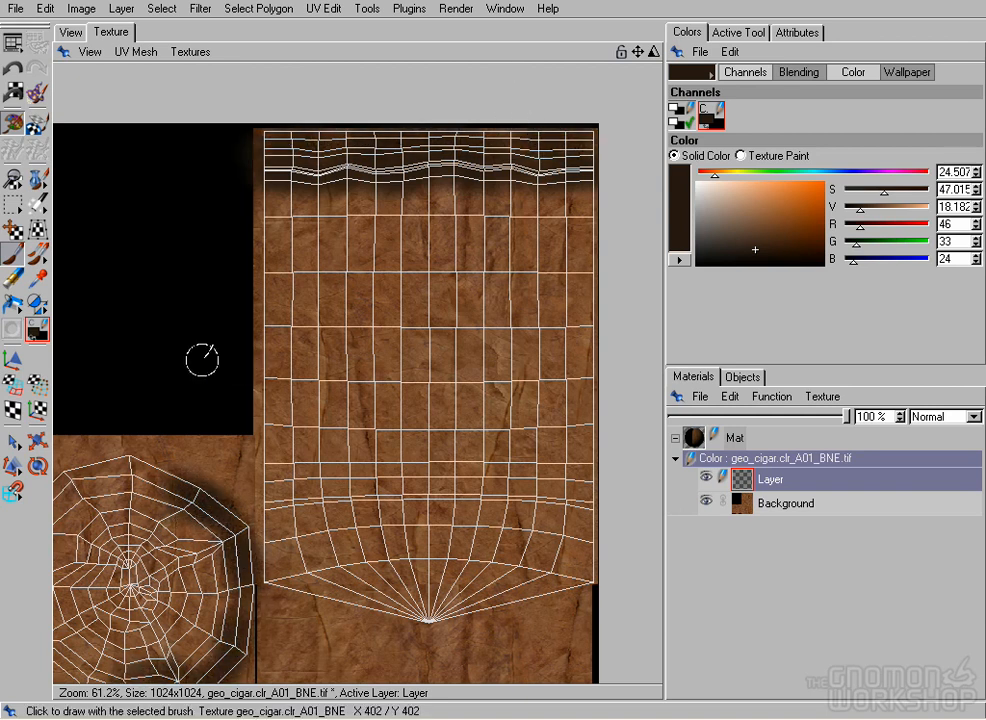
alt+middle_drag(241, 362, 394, 257)
mouse_move(306, 516)
mouse_down()
mouse_move(385, 560)
mouse_move(420, 550)
mouse_move(242, 490)
mouse_move(241, 387)
mouse_move(420, 330)
mouse_move(270, 500)
mouse_move(390, 560)
mouse_move(440, 482)
mouse_move(400, 430)
mouse_move(330, 470)
mouse_move(321, 404)
mouse_up()
In the 3D view, sample the dark brown (RGB 48, 34, 25) and paint over the lighter streaks on the cigar's charred end.
click(70, 31)
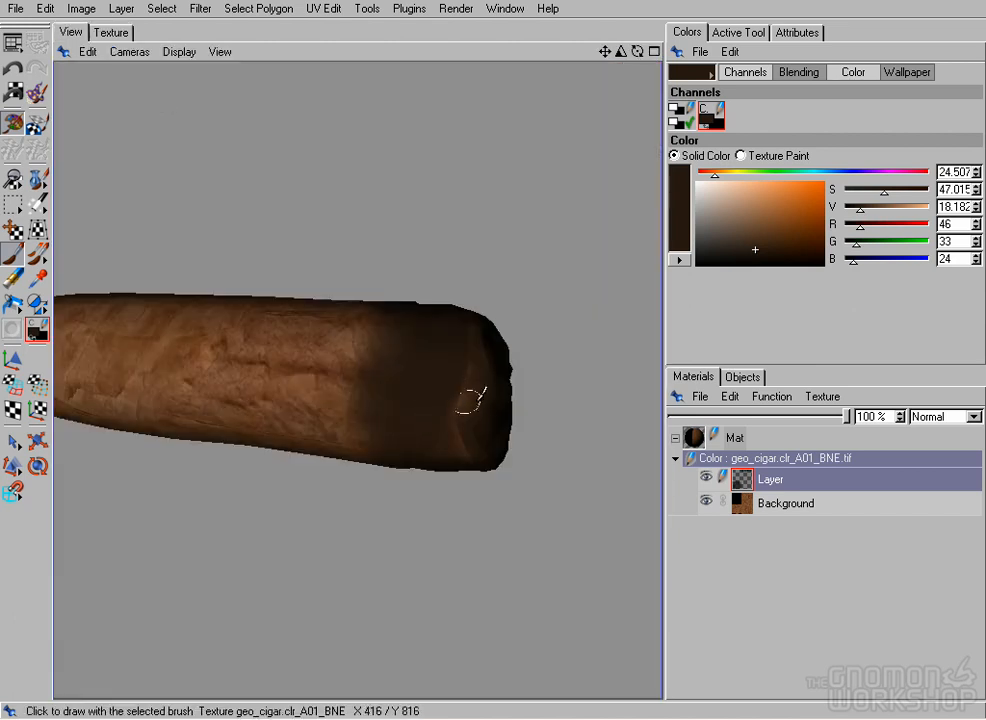
alt+drag(534, 264, 378, 483)
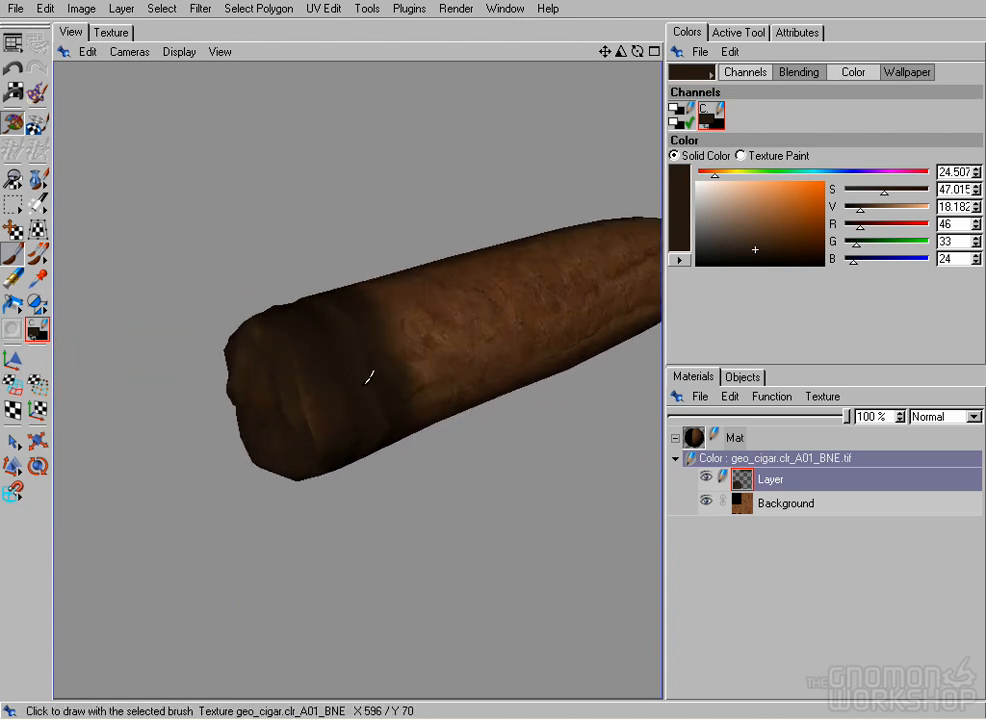
ctrl+click(368, 372)
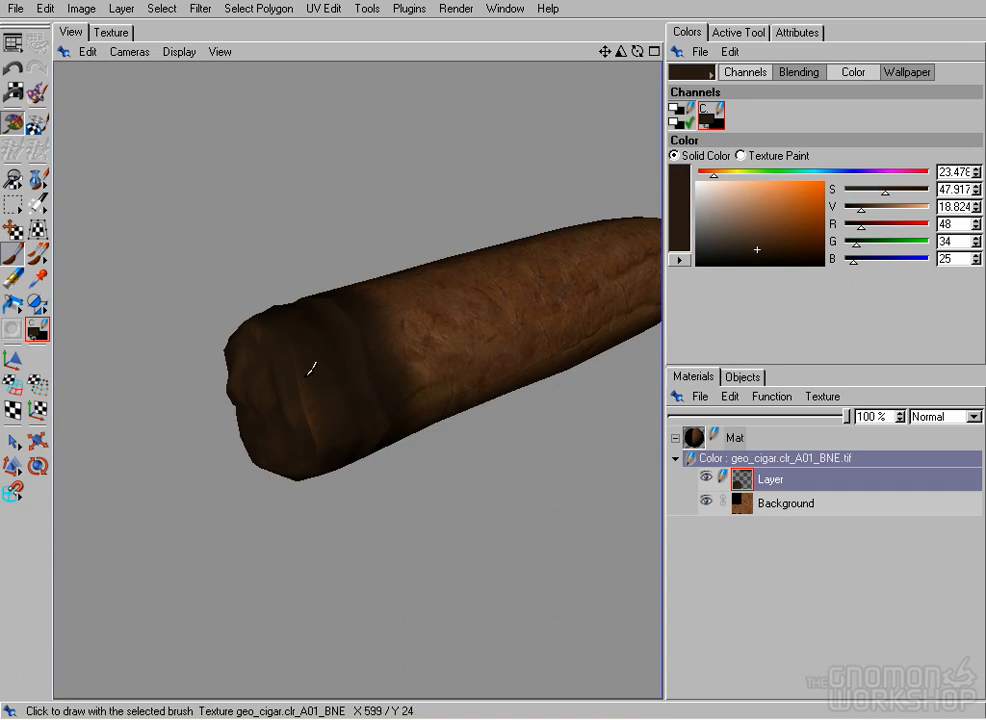
alt+drag(290, 350, 682, 579)
alt+middle_drag(660, 560, 312, 387)
alt+drag(306, 415, 491, 264)
alt+middle_drag(600, 255, 455, 275)
alt+drag(455, 272, 474, 320)
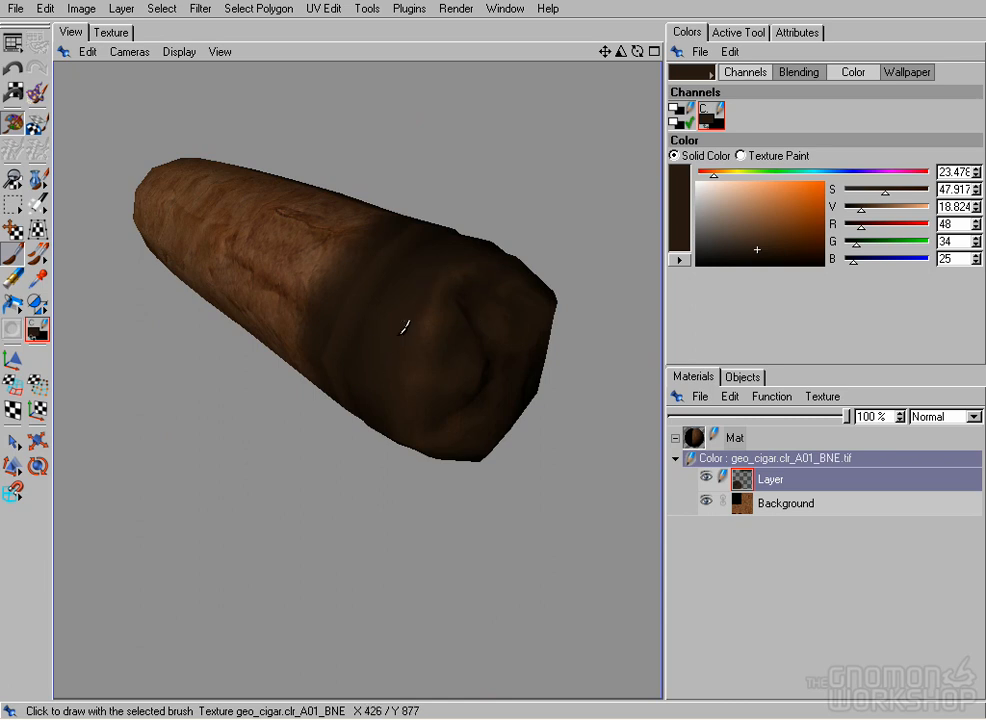
alt+drag(355, 380, 420, 630)
Examine the dark paint coverage over the round end-cap UVs and the upper body UVs in the Texture view.
click(100, 33)
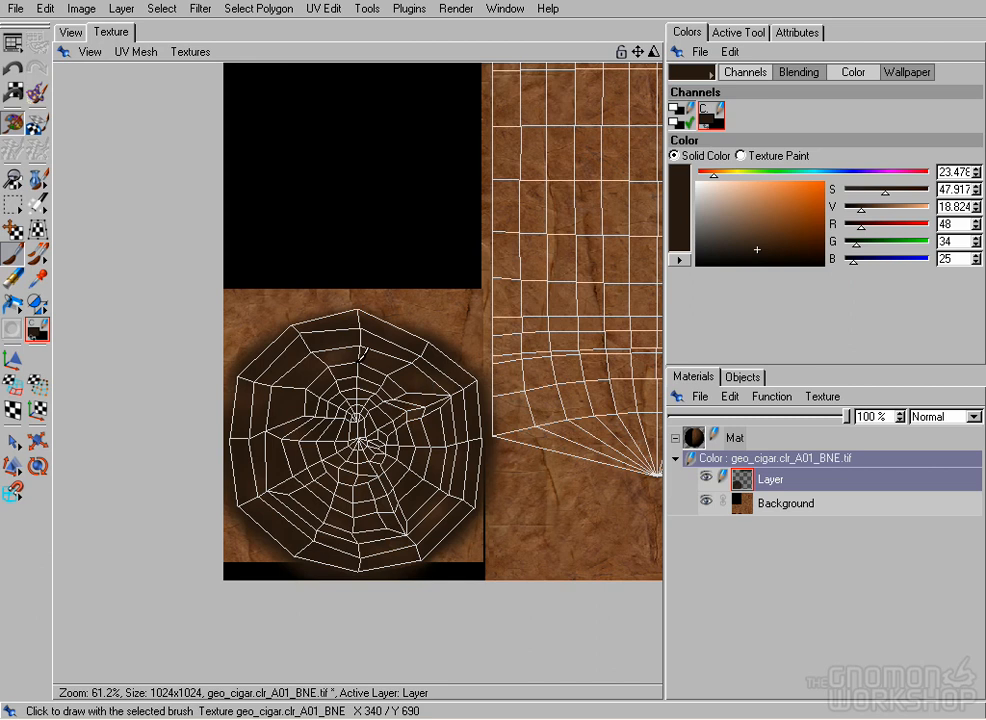
alt+middle_drag(372, 408, 337, 321)
scroll(341, 321, up, 4)
scroll(343, 321, down, 1)
alt+middle_drag(396, 284, 351, 352)
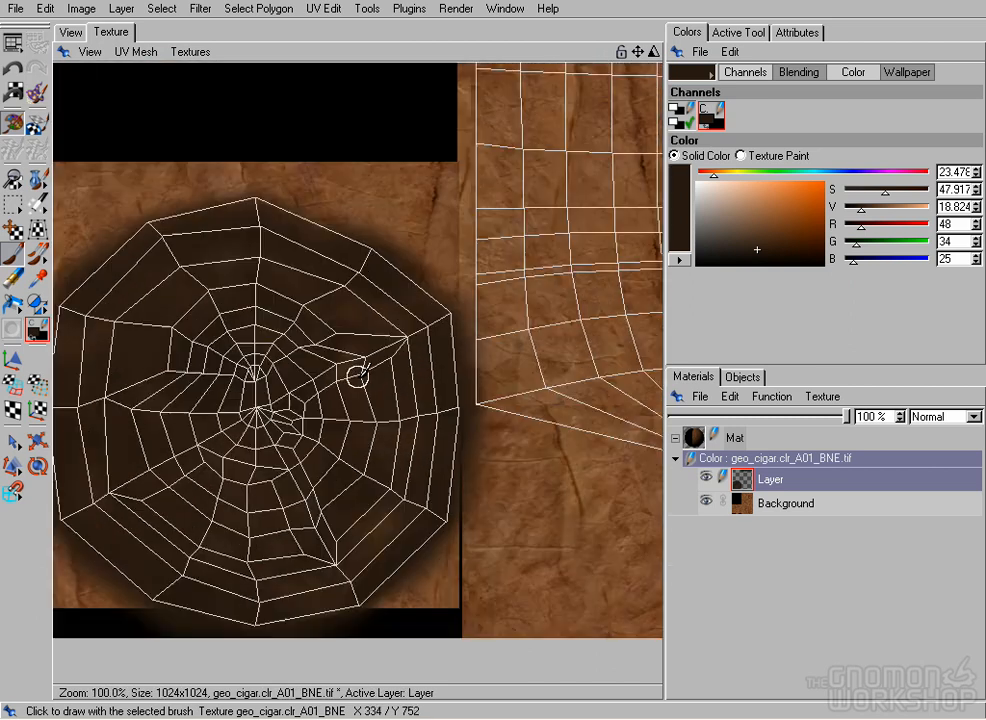
alt+middle_drag(493, 331, 229, 352)
alt+middle_drag(377, 117, 353, 544)
alt+middle_drag(260, 169, 255, 303)
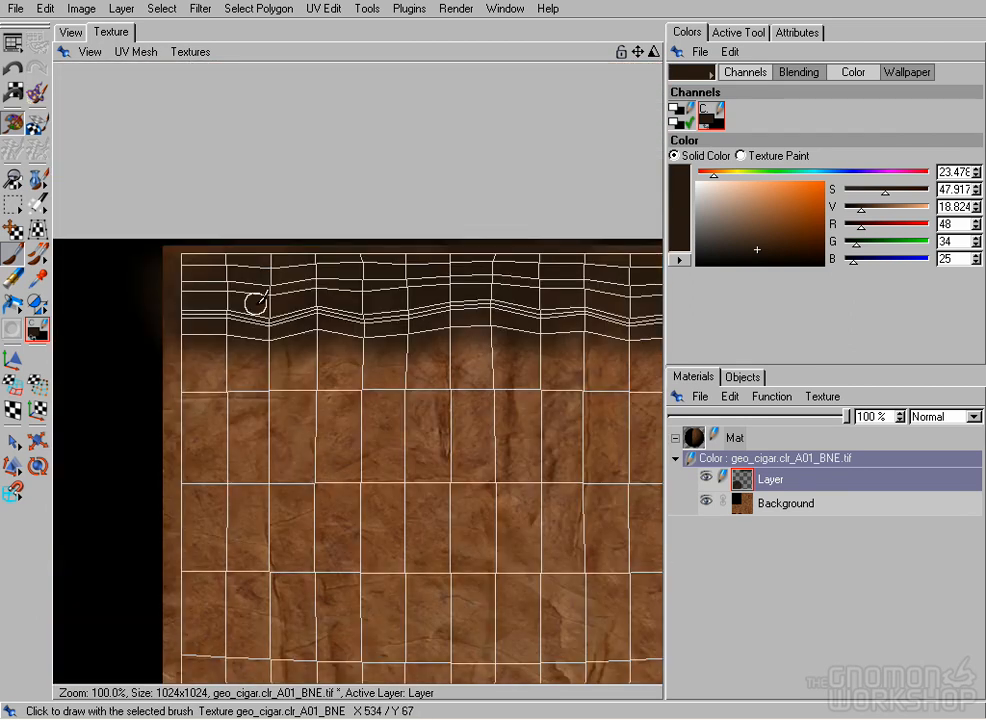
alt+middle_drag(482, 263, 391, 285)
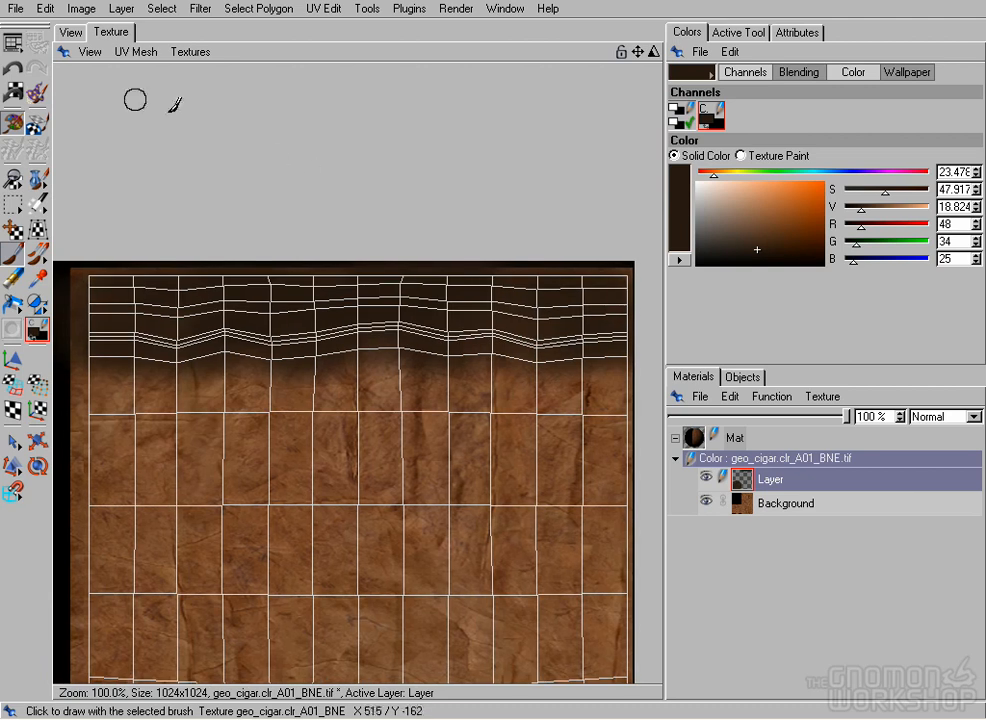
Add a new layer above the dark brown layer and set the paint colour to a light grey, RGB 162, 151, 145.
right_click(761, 479)
click(790, 495)
alt+right_drag(507, 467, 315, 485)
alt+middle_drag(315, 485, 504, 299)
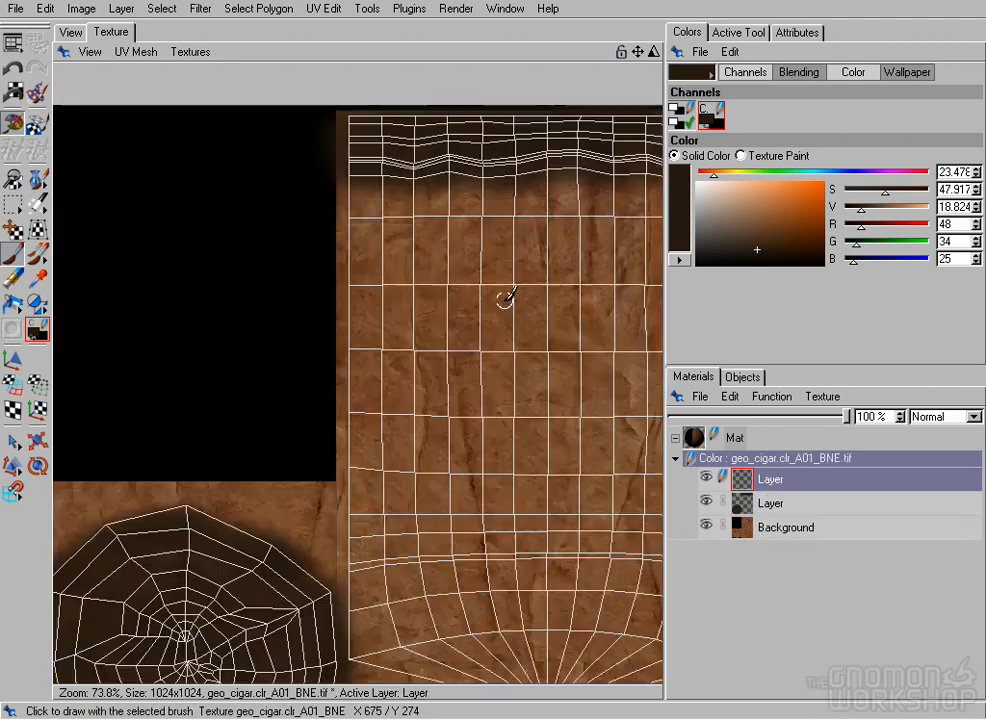
alt+right_drag(505, 298, 374, 347)
drag(713, 220, 709, 213)
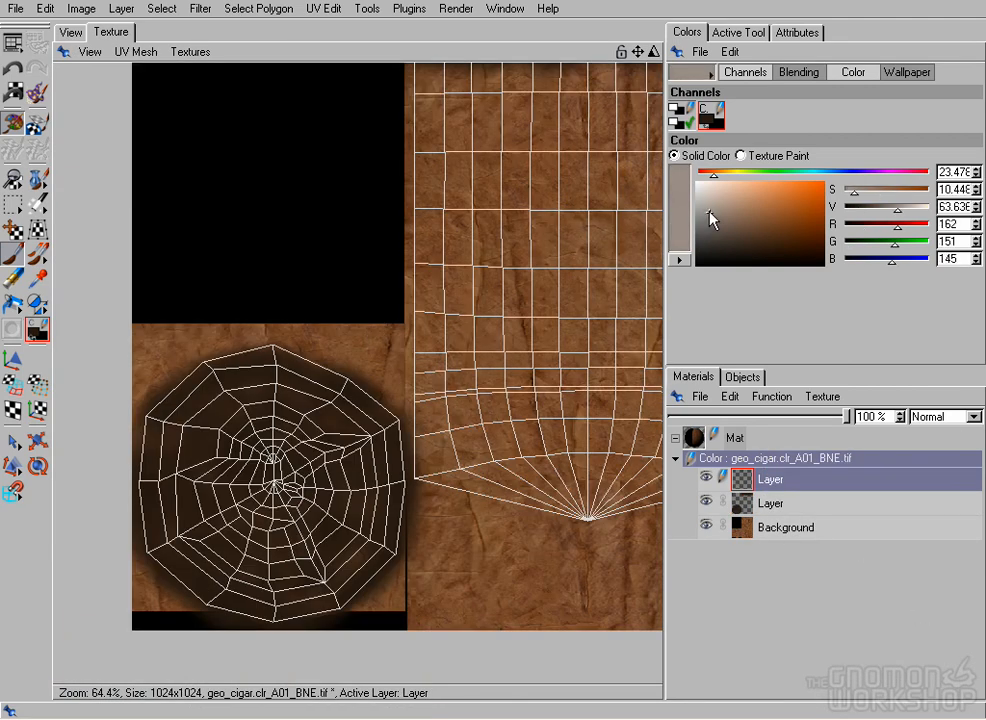
Hide the UV mesh and make a freehand ring selection just inside the edge of the dark round end cap.
click(190, 51)
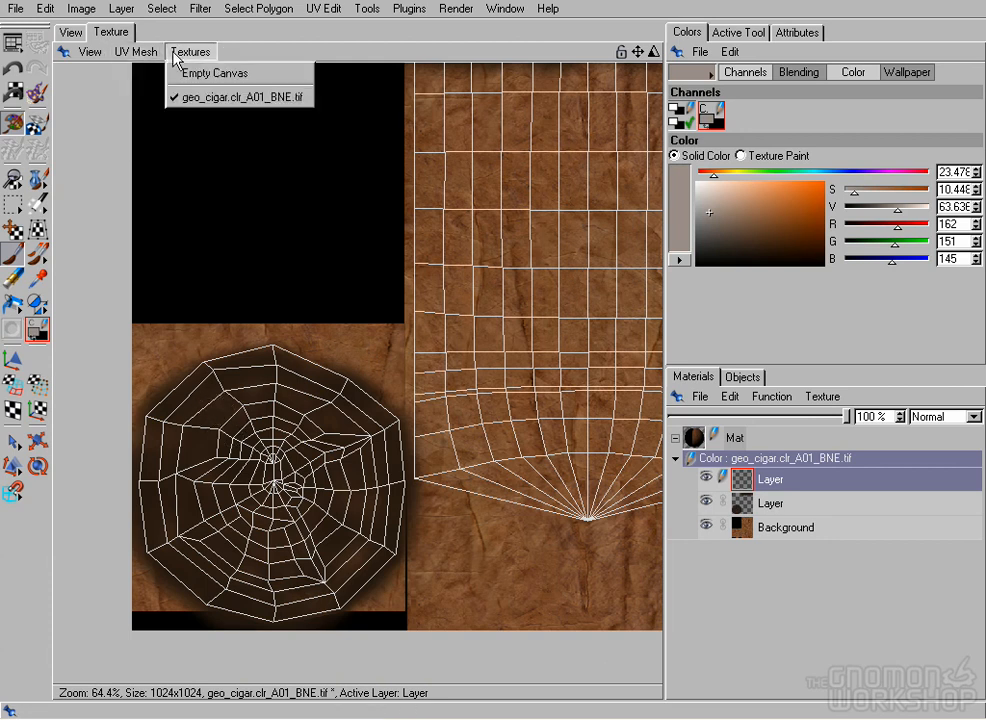
click(194, 97)
click(12, 204)
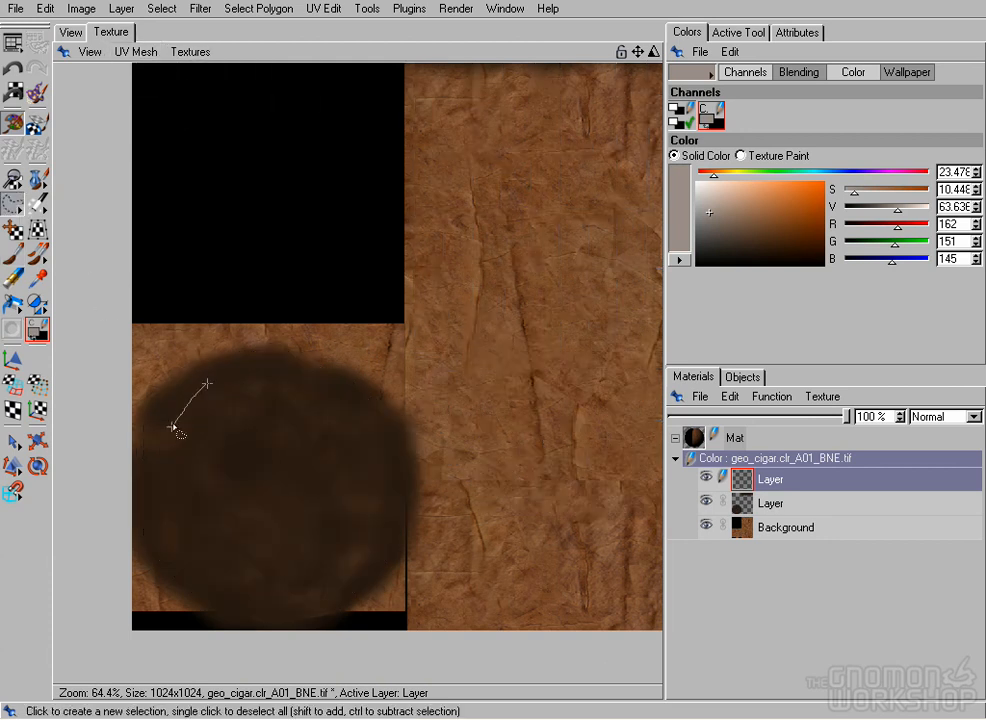
drag(250, 383, 232, 378)
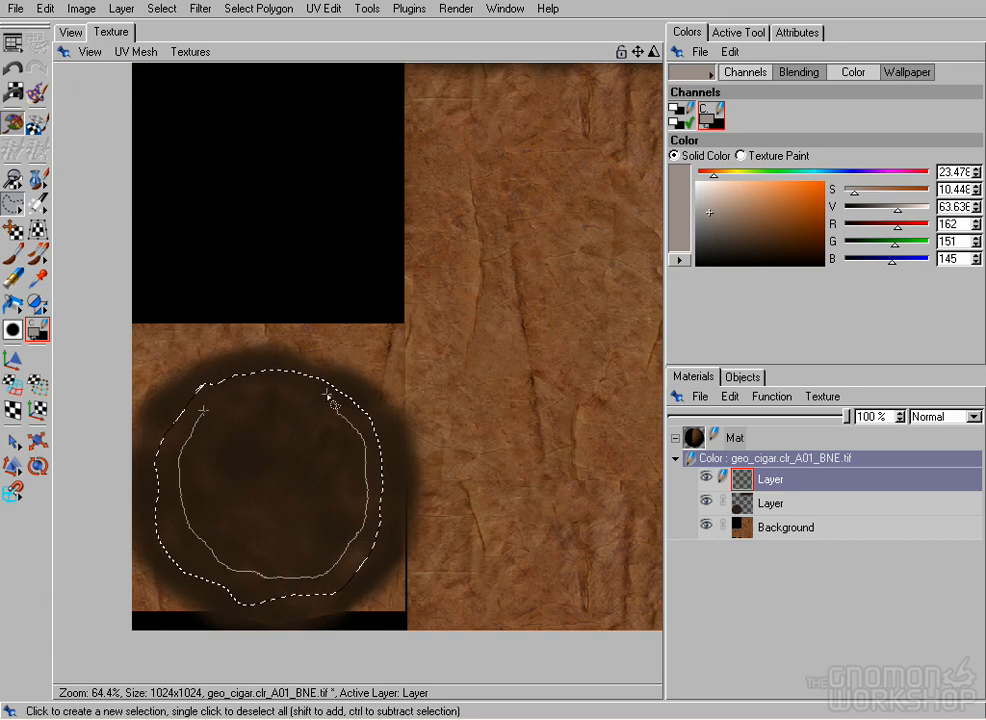
drag(222, 400, 225, 401)
Set the Brush to 7% pressure and softly paint light grey along the ring selection, enlarging the brush to size 100.
click(12, 254)
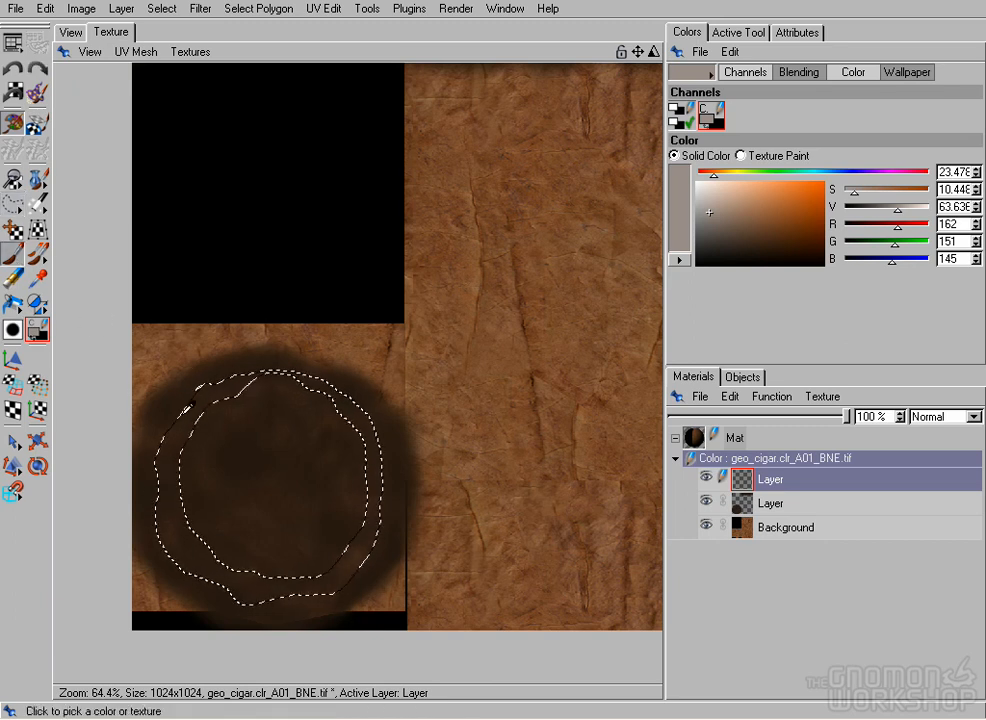
click(736, 31)
drag(778, 284, 746, 284)
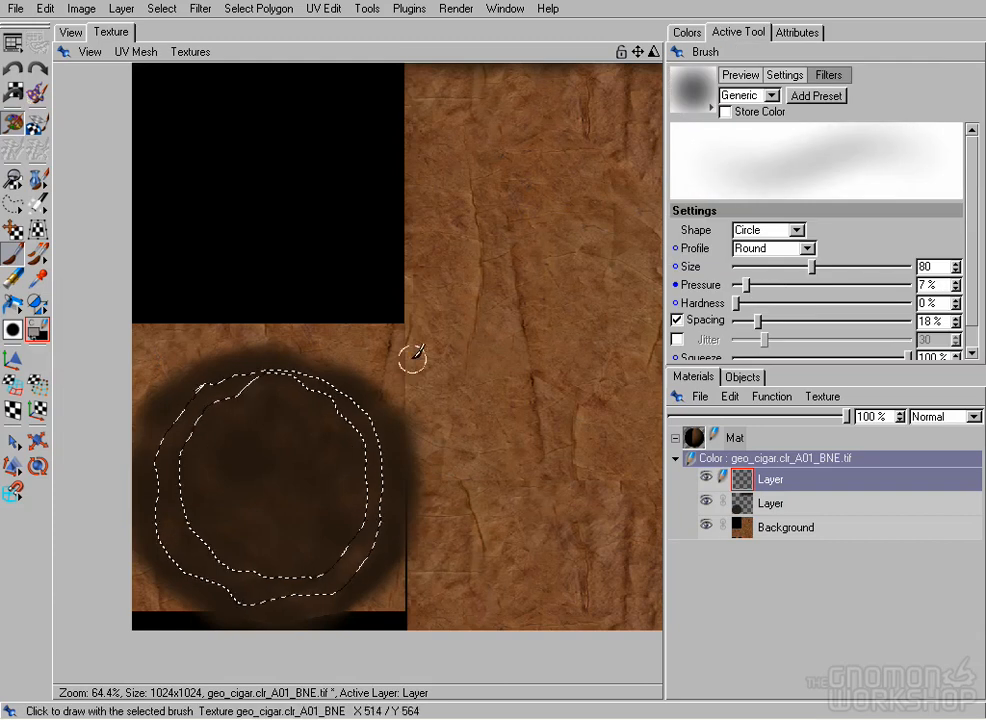
mouse_move(190, 568)
mouse_down()
mouse_move(152, 470)
mouse_move(198, 399)
mouse_up()
key(ctrl+z)
mouse_move(187, 451)
mouse_down()
mouse_move(188, 497)
mouse_move(213, 546)
mouse_up()
mouse_move(303, 562)
mouse_down()
mouse_move(355, 505)
mouse_move(323, 399)
mouse_up()
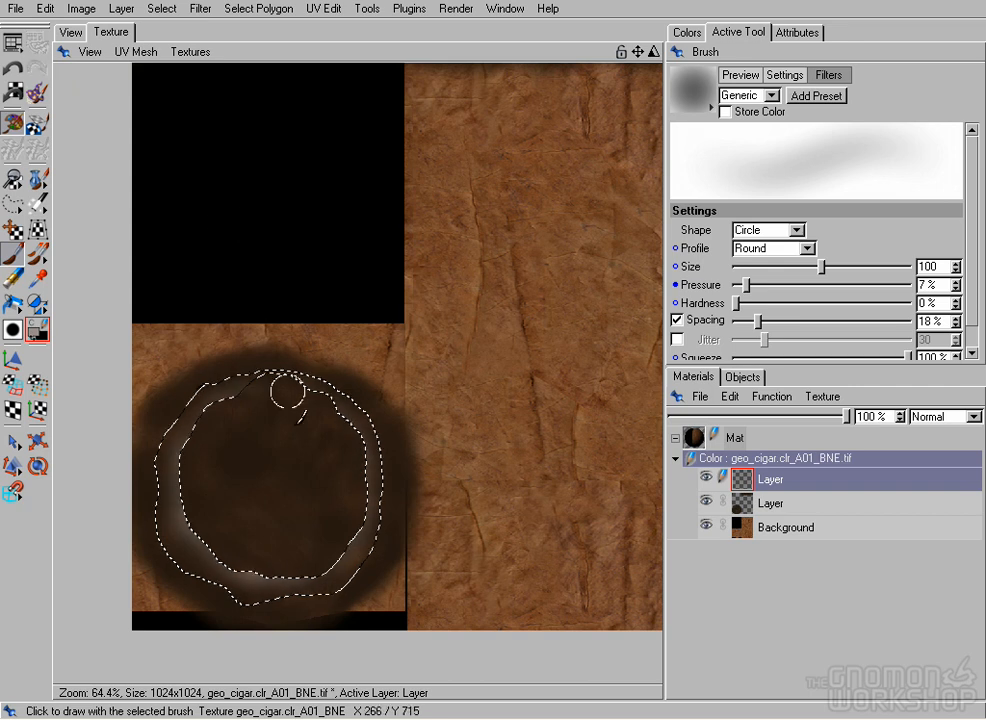
Check the ring on the 3D cigar end, then build up its grey inner edge with the brush at size 50.
click(70, 32)
mouse_move(409, 290)
alt+mouse_down()
mouse_move(194, 312)
mouse_move(154, 238)
mouse_move(396, 305)
mouse_move(537, 409)
mouse_move(478, 403)
mouse_move(447, 489)
mouse_move(440, 480)
alt+mouse_up()
click(111, 32)
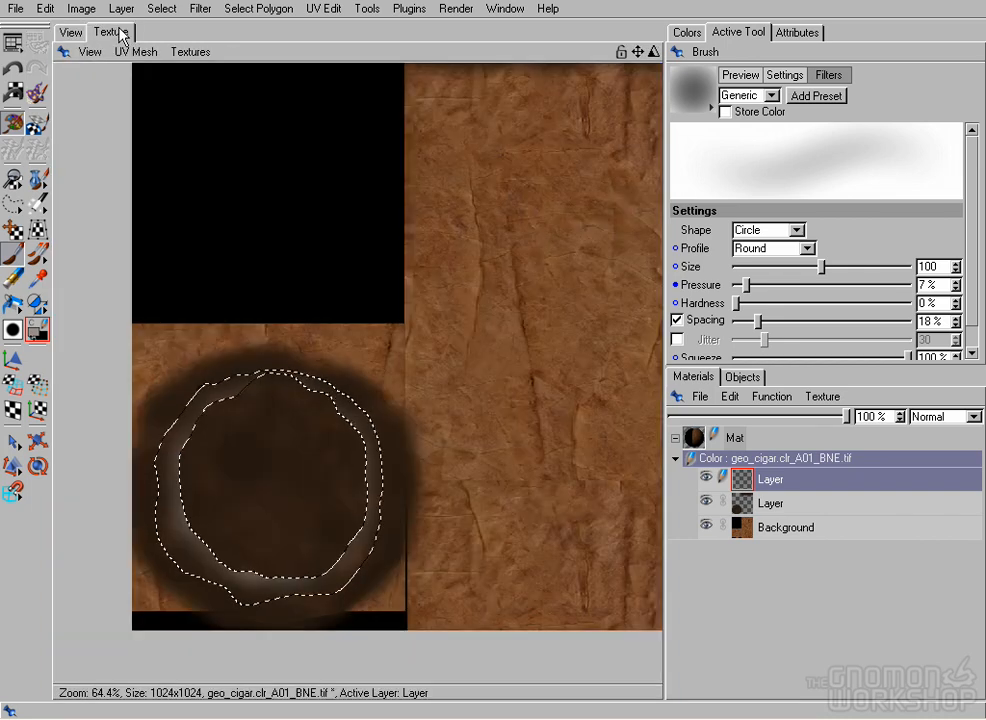
middle_drag(299, 489, 184, 516)
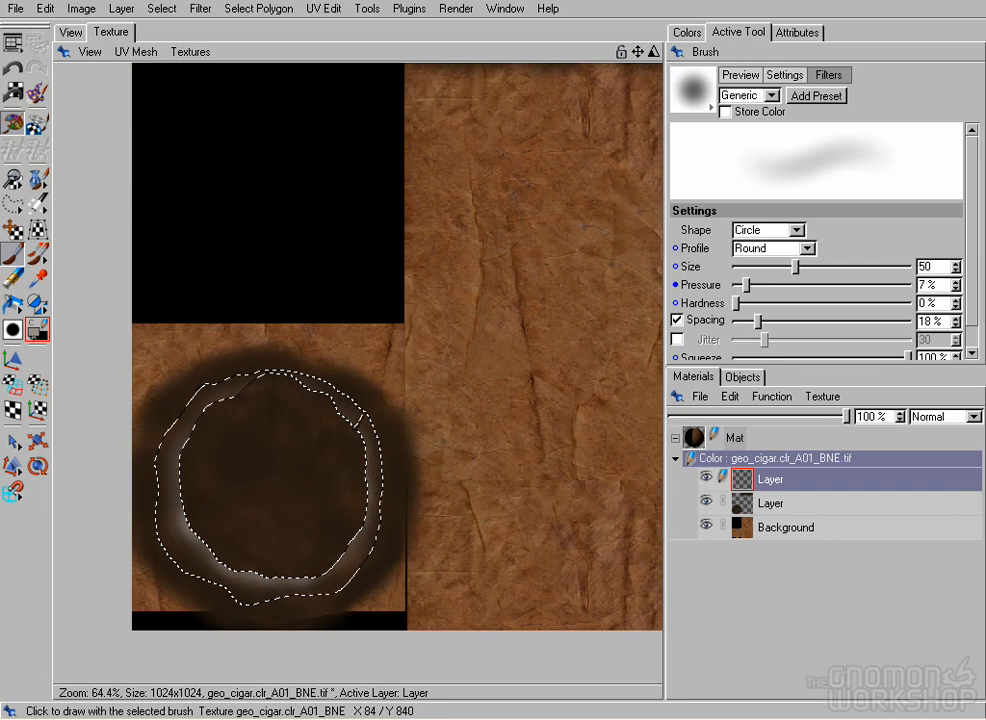
drag(186, 512, 251, 390)
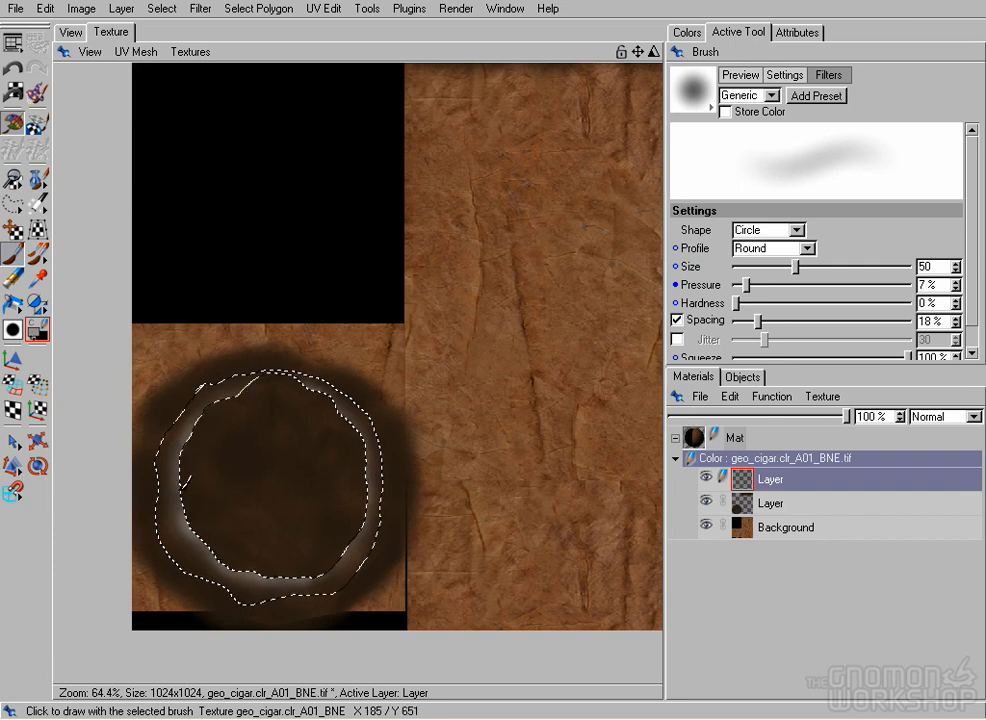
Clear the current selection and make a smaller freehand ring selection inside the first grey ring.
click(13, 205)
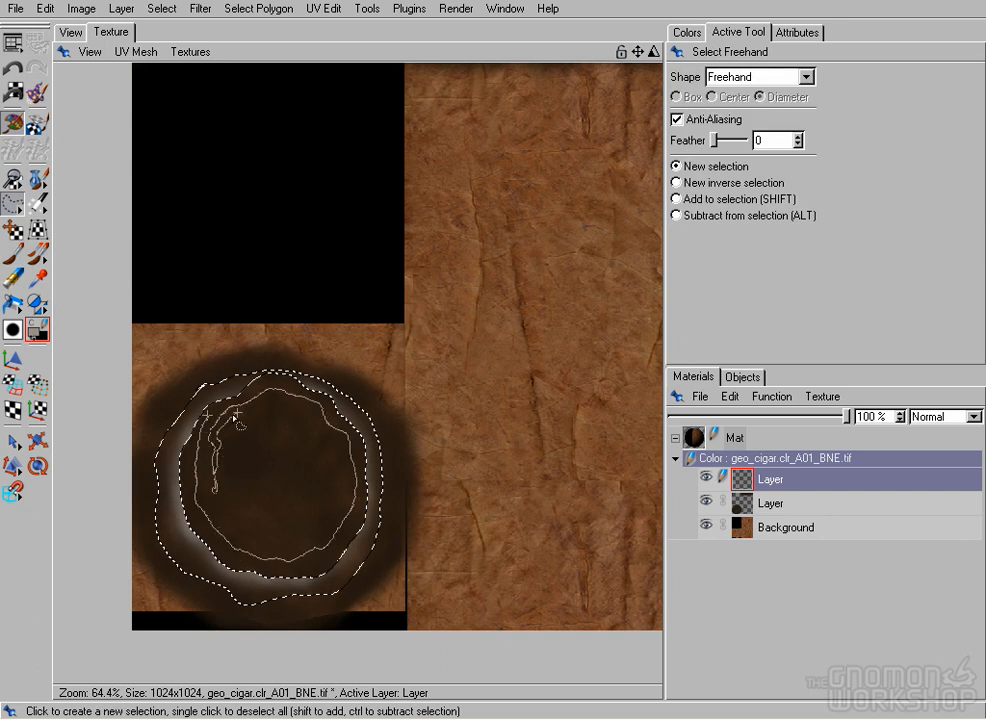
click(278, 360)
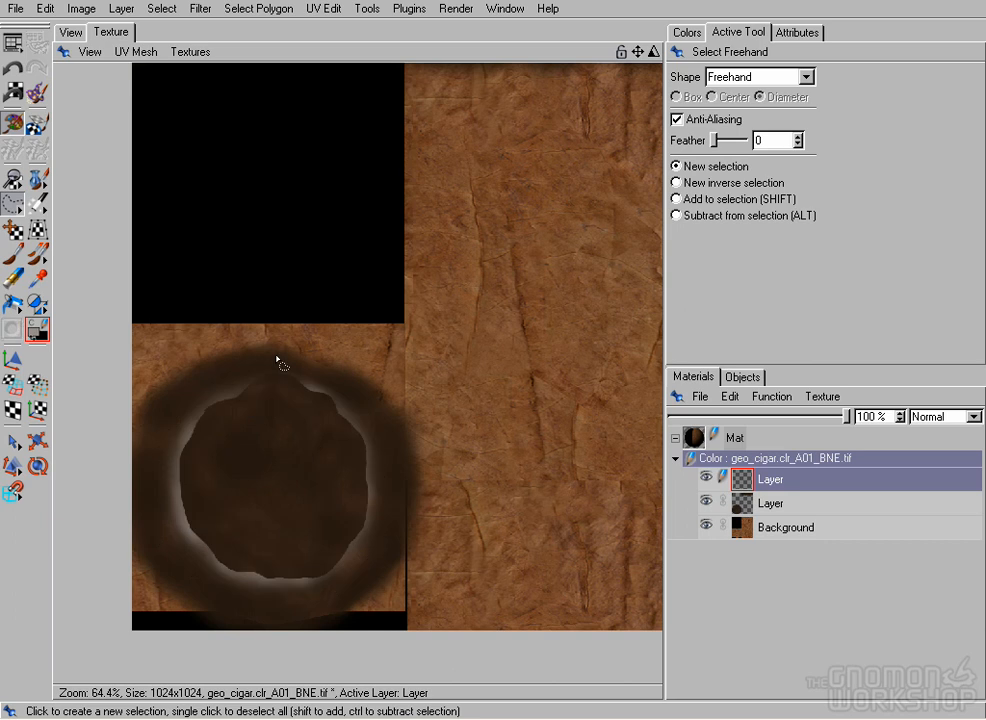
drag(230, 460, 213, 423)
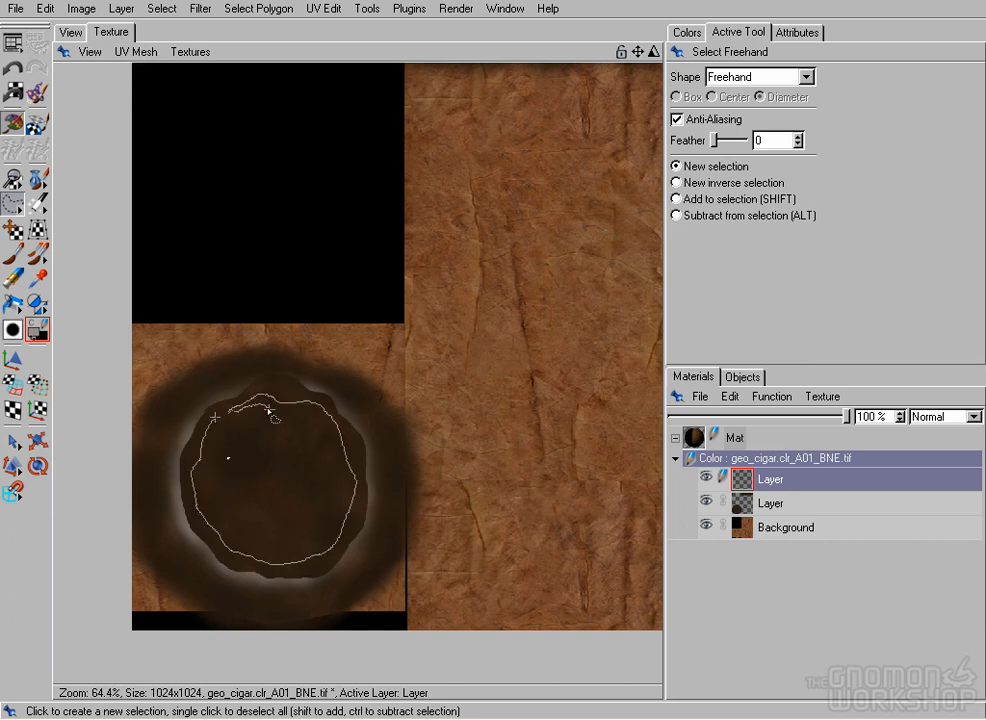
drag(215, 425, 285, 489)
mouse_move(266, 399)
mouse_down()
mouse_move(229, 411)
mouse_move(299, 561)
mouse_move(270, 400)
mouse_move(284, 438)
mouse_up()
Reduce the Brush to size 40 and shade the inner edge of the smaller ring selection with light grey.
click(12, 253)
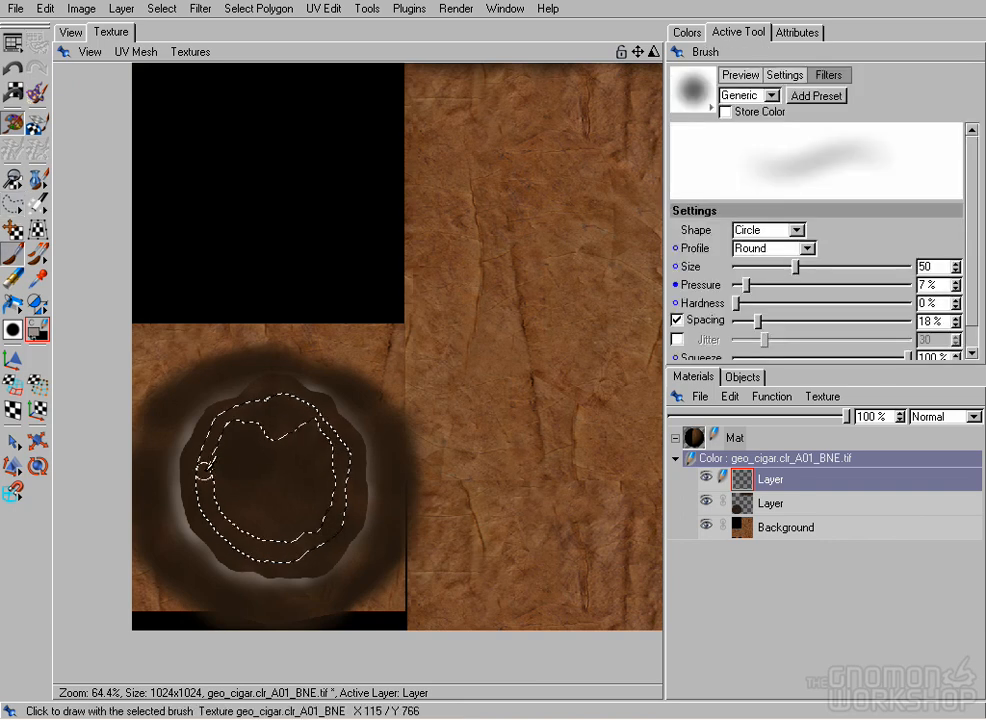
key(])
mouse_move(207, 471)
mouse_down()
mouse_move(212, 516)
mouse_move(295, 553)
mouse_move(305, 533)
mouse_up()
key(ctrl+z)
key(bracketleft)
key(bracketleft)
key(bracketleft)
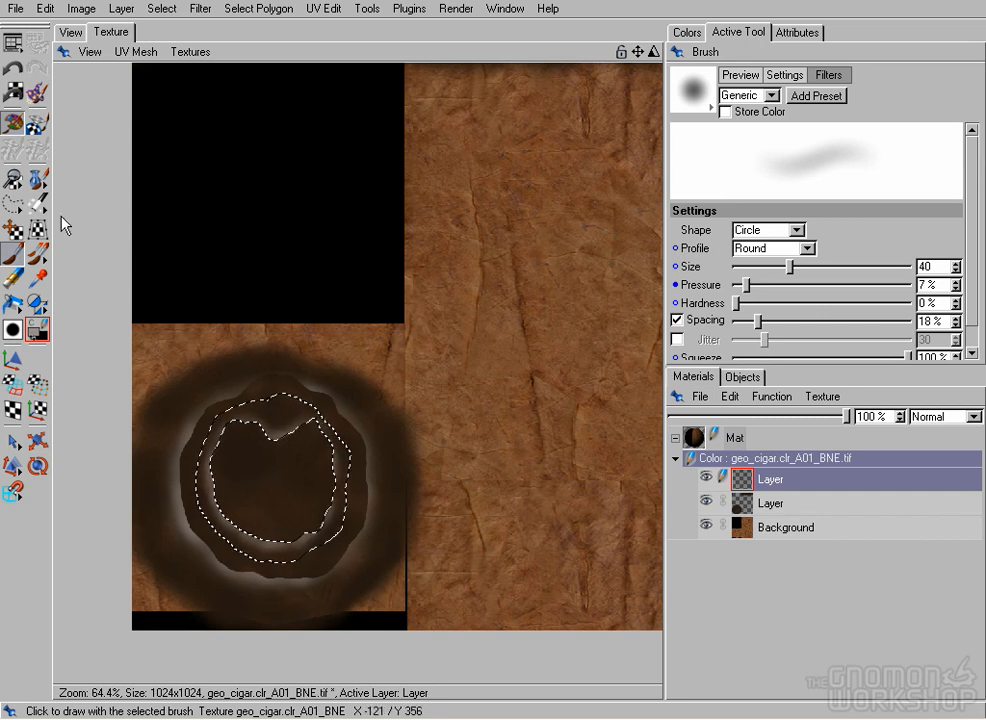
Make a thin wavy ring selection between the two grey bands, brush it with light grey at size 40, and deselect it.
click(13, 204)
click(180, 332)
click(478, 394)
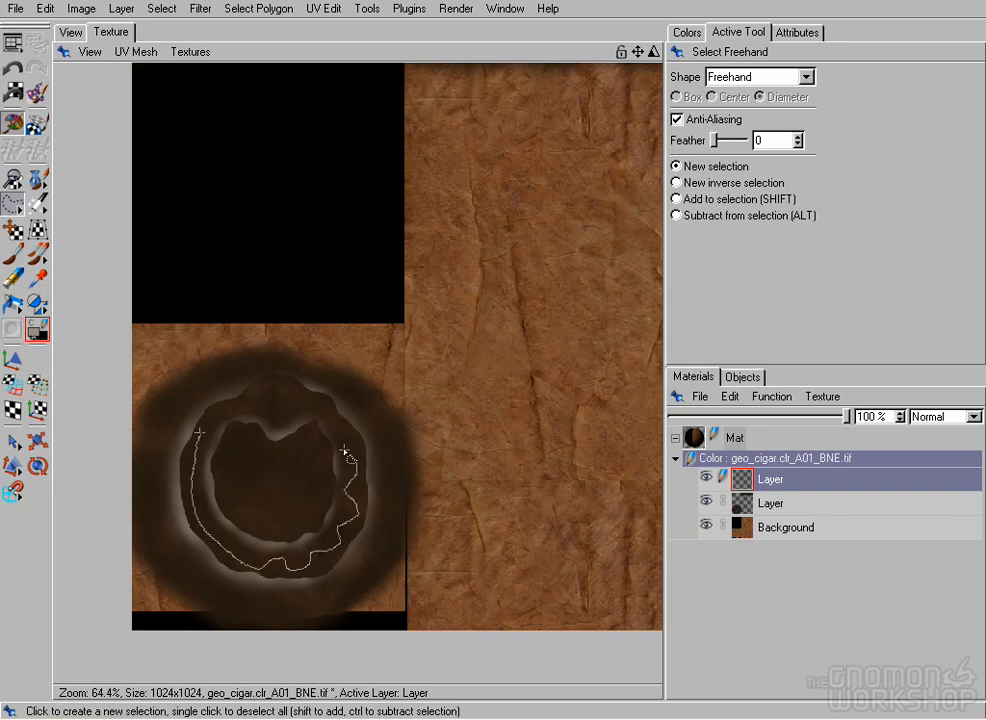
drag(205, 428, 207, 430)
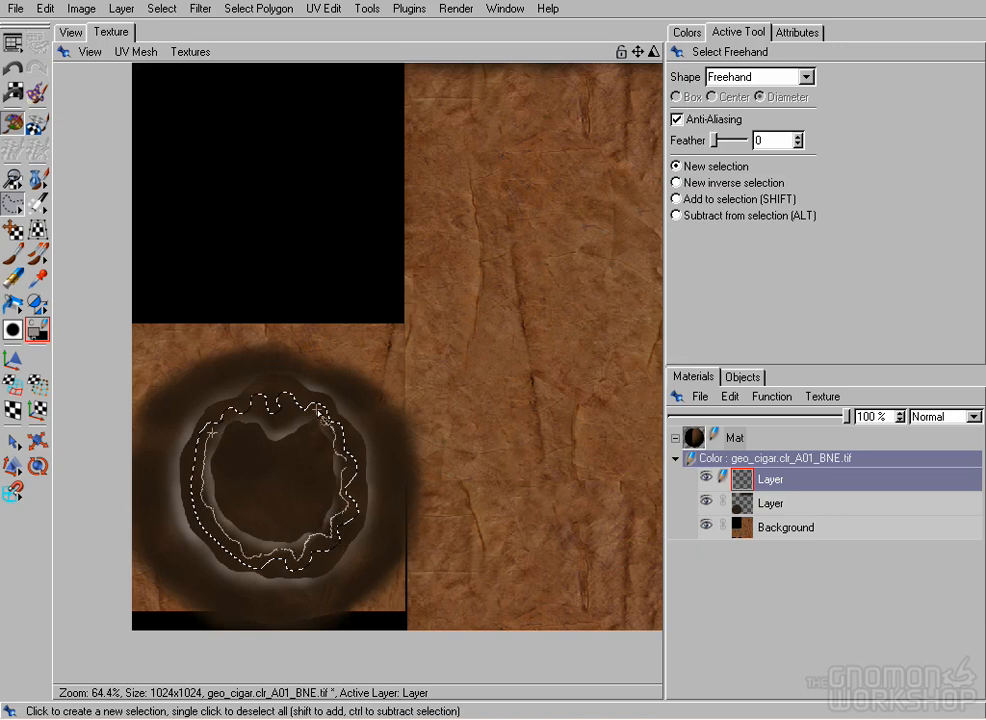
click(12, 253)
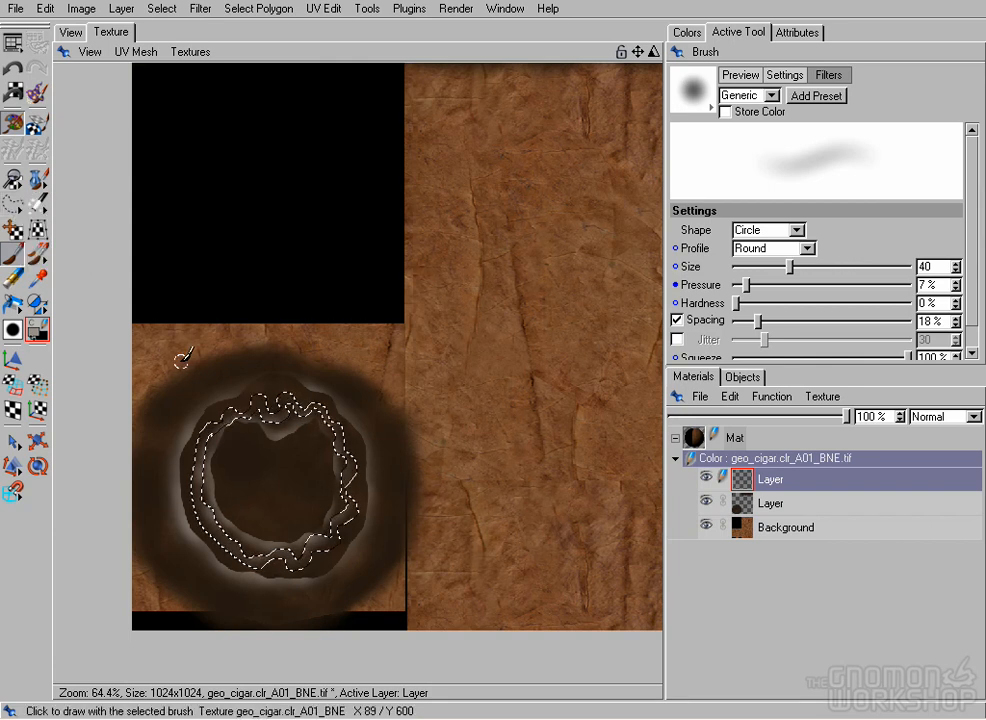
click(16, 207)
click(177, 382)
Check the layered rings on the 3D cigar end, then make a wide freehand ring selection around the outermost grey band.
click(73, 33)
mouse_move(353, 440)
alt+mouse_down()
mouse_move(431, 339)
mouse_move(394, 446)
alt+mouse_up()
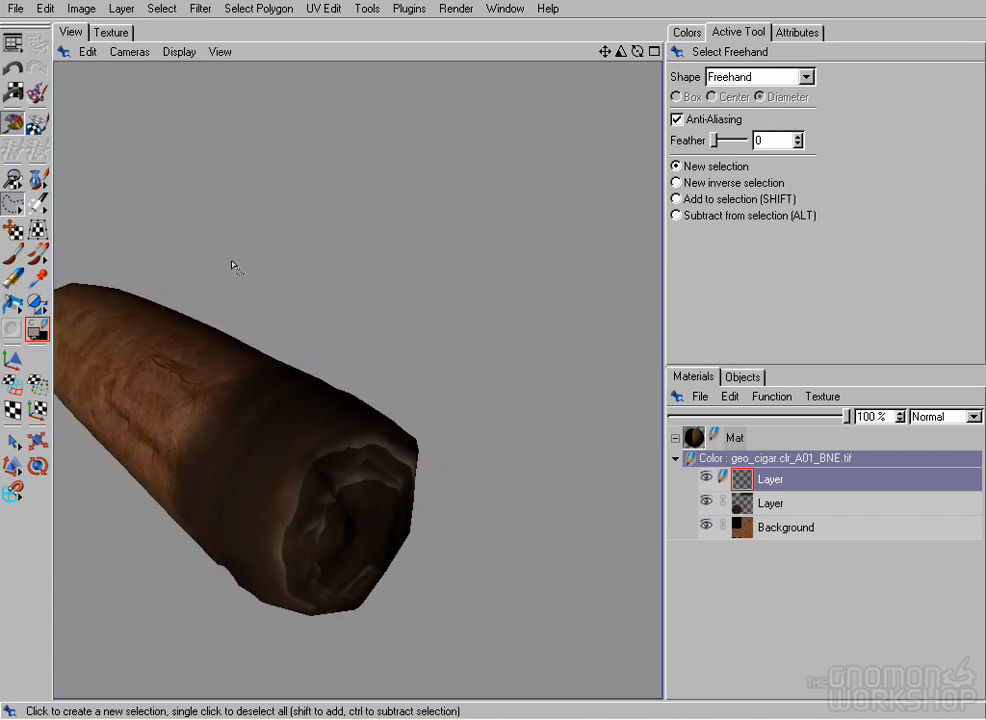
click(107, 33)
mouse_move(168, 400)
mouse_down()
mouse_move(198, 590)
mouse_move(383, 546)
mouse_up()
mouse_move(352, 385)
mouse_down()
mouse_move(168, 400)
mouse_move(173, 522)
mouse_up()
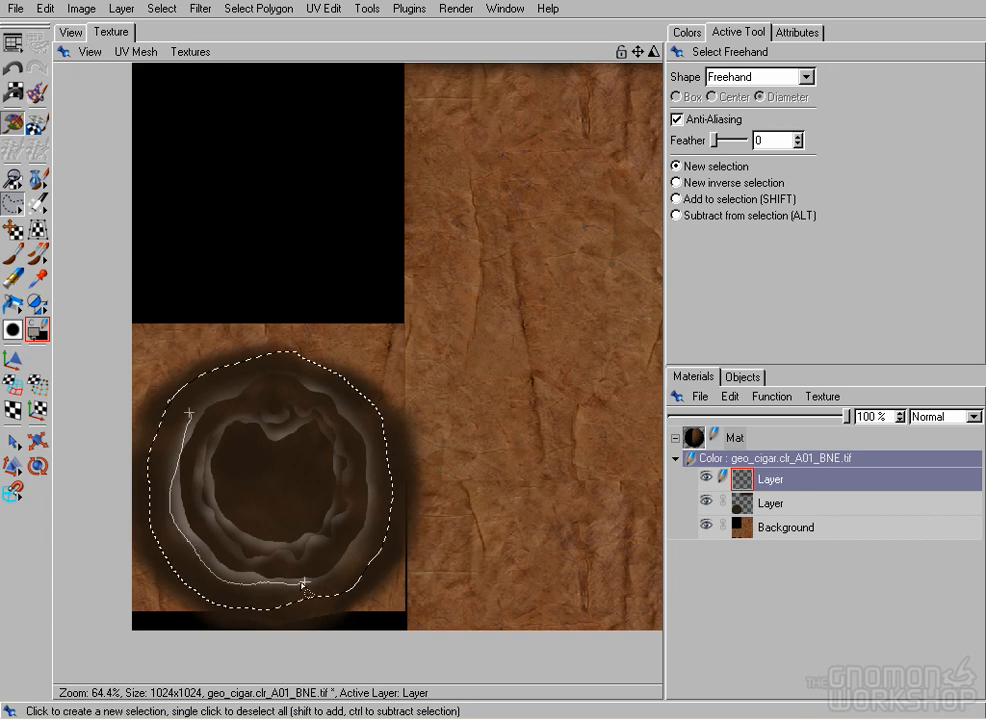
ctrl+drag(205, 403, 189, 412)
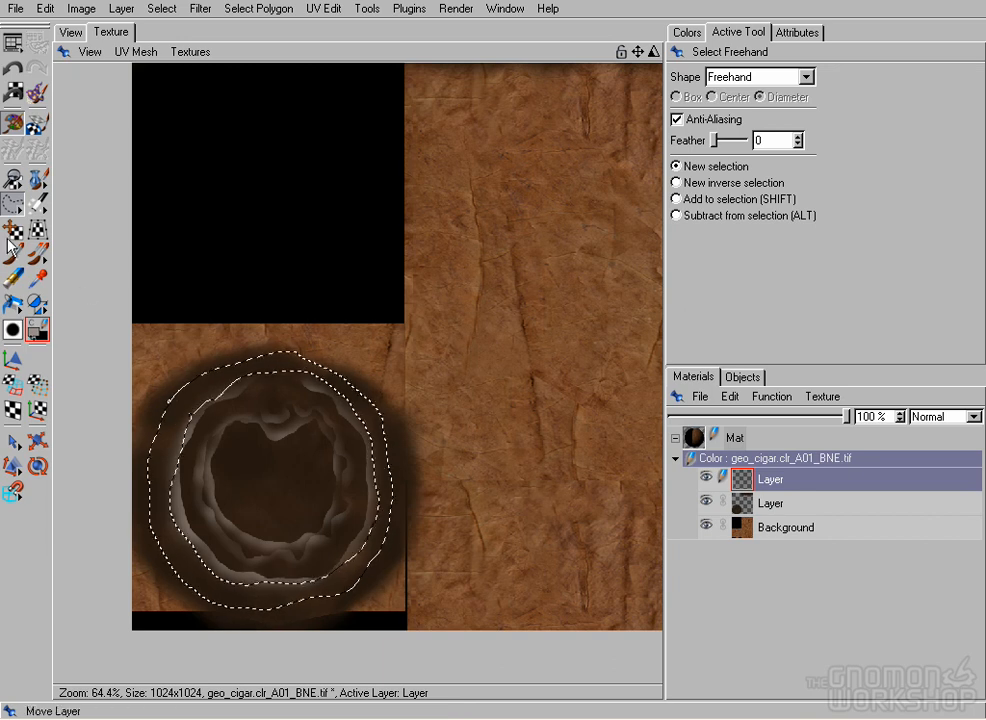
Enlarge the Brush to size 80, paint light grey around the wide outer ring selection, and deselect it.
key(b)
key(bracketright)
key(bracketright)
key(bracketright)
key(bracketright)
mouse_move(168, 521)
mouse_down()
mouse_move(207, 573)
mouse_move(314, 583)
mouse_move(369, 489)
mouse_move(360, 421)
mouse_move(253, 379)
mouse_move(235, 385)
mouse_move(181, 426)
mouse_move(165, 510)
mouse_up()
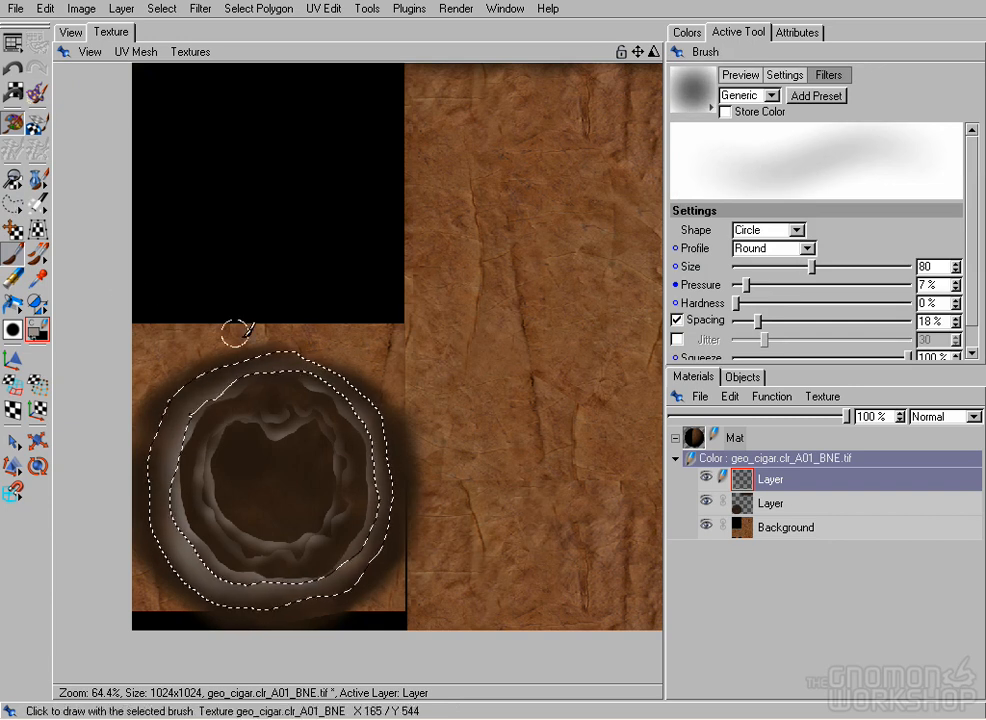
click(12, 203)
click(219, 368)
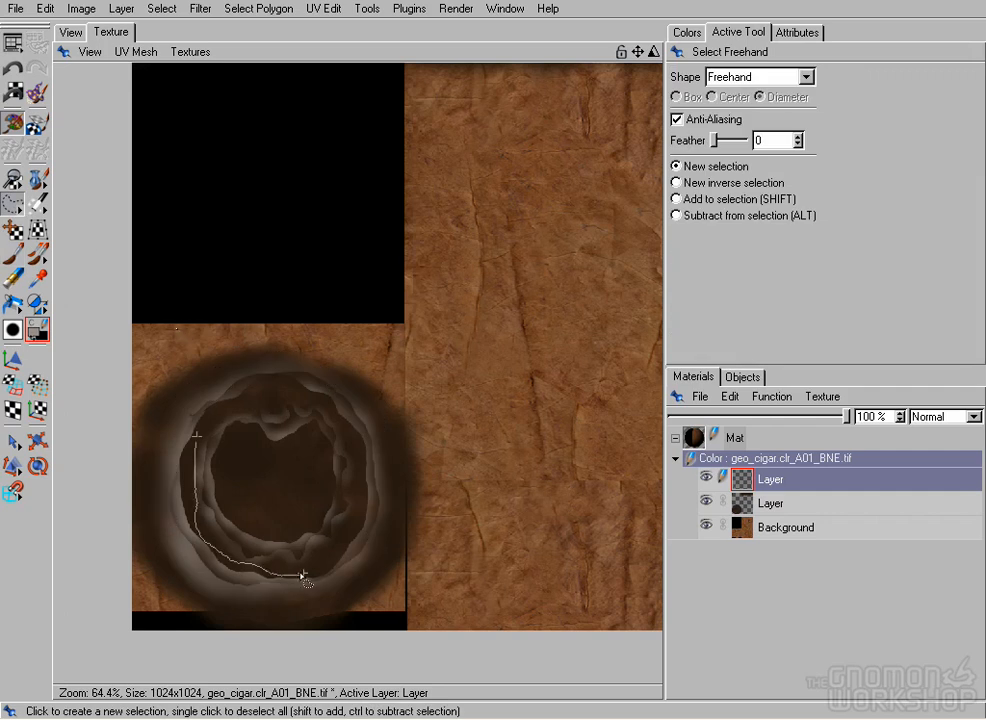
mouse_move(282, 388)
mouse_down()
mouse_move(196, 436)
mouse_move(177, 537)
mouse_up()
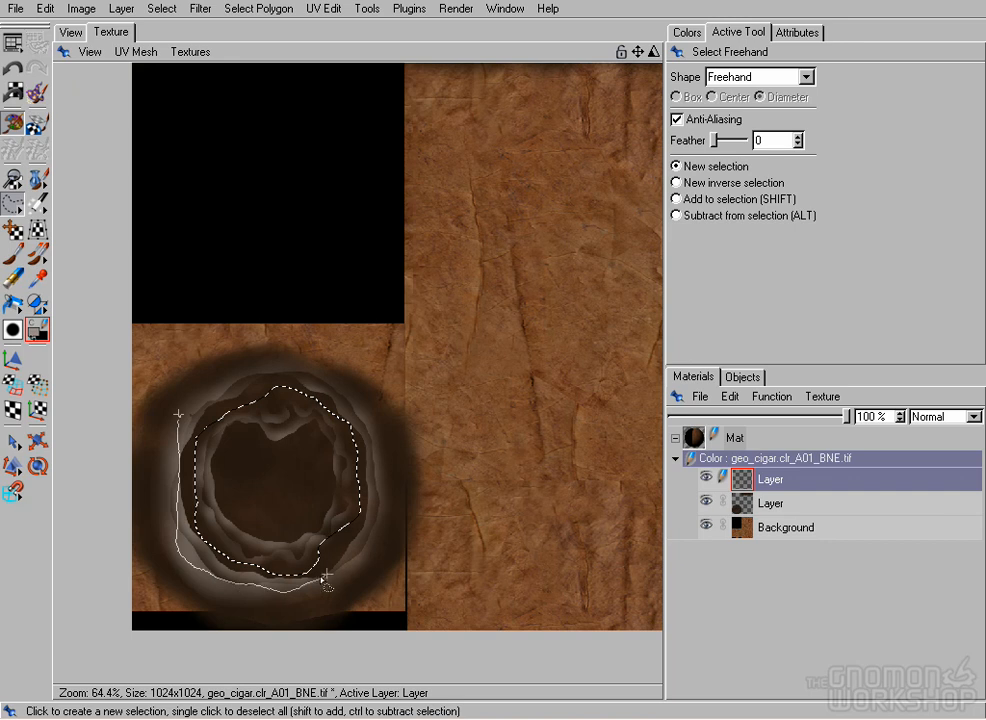
drag(350, 402, 352, 406)
click(470, 400)
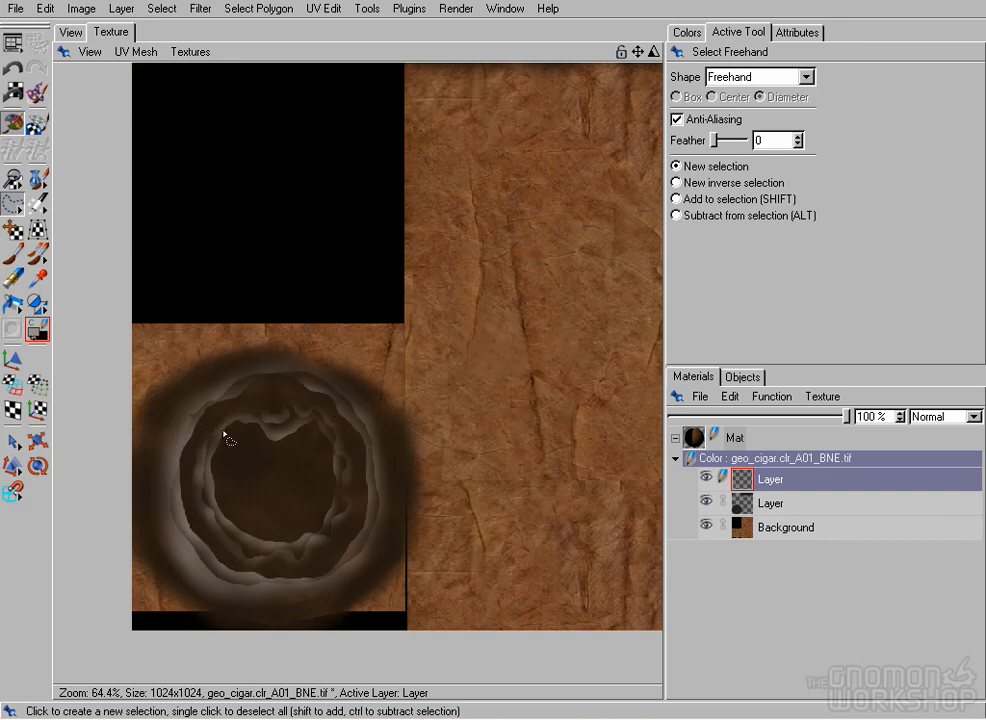
Make a broad freehand ring selection spanning the outer grey bands and the dark gap around the inner bands.
drag(193, 440, 182, 527)
mouse_move(342, 578)
mouse_down()
mouse_move(291, 363)
mouse_move(165, 412)
mouse_move(194, 478)
mouse_up()
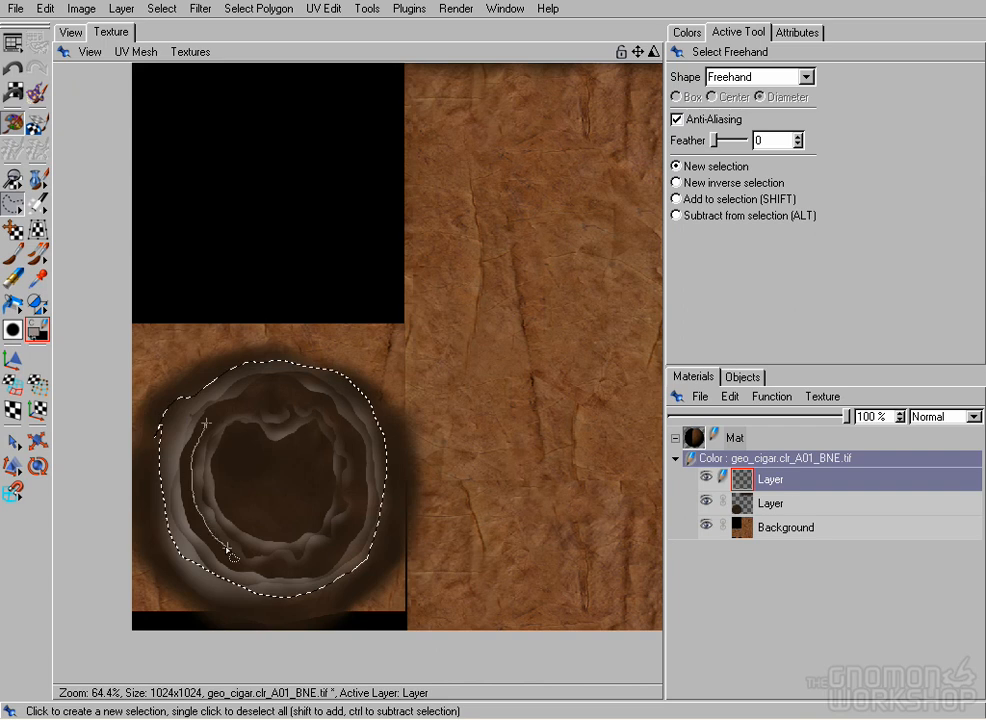
mouse_move(265, 406)
ctrl+mouse_down()
mouse_move(207, 419)
mouse_move(199, 434)
mouse_move(262, 394)
mouse_move(300, 392)
ctrl+mouse_up()
Brush light grey over the broad ring selection at size 80, deselect it, and check the result on the 3D cigar.
click(14, 254)
mouse_move(263, 395)
mouse_down()
mouse_move(305, 393)
mouse_move(347, 418)
mouse_move(341, 527)
mouse_move(290, 565)
mouse_move(207, 522)
mouse_move(195, 484)
mouse_up()
mouse_move(196, 491)
mouse_down()
mouse_move(194, 472)
mouse_move(238, 414)
mouse_up()
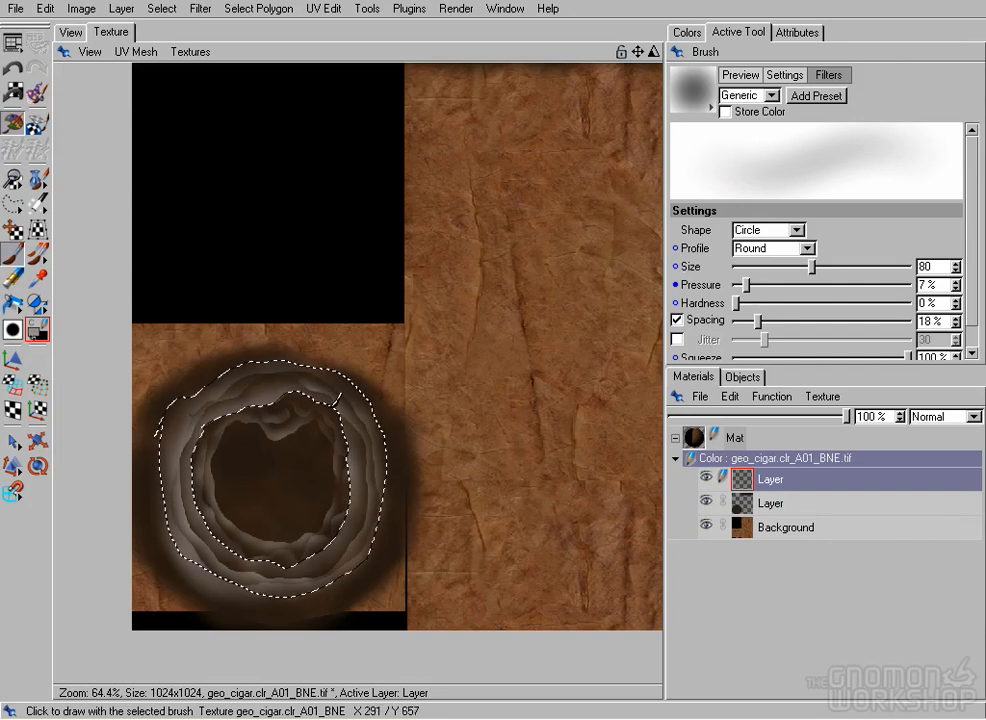
click(13, 207)
click(213, 330)
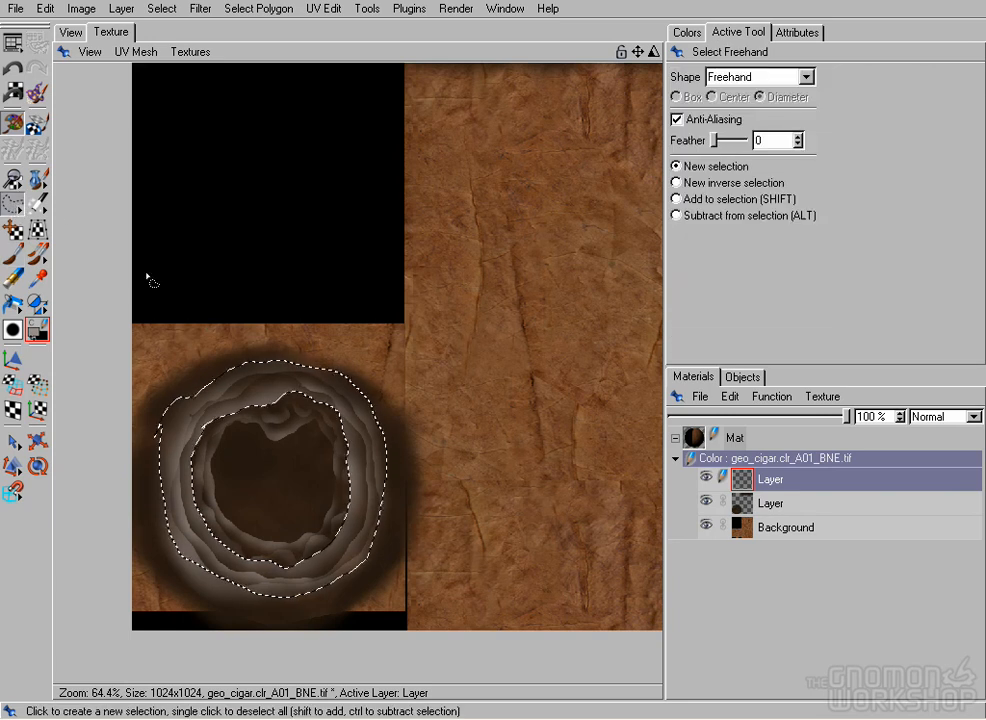
click(496, 396)
click(74, 36)
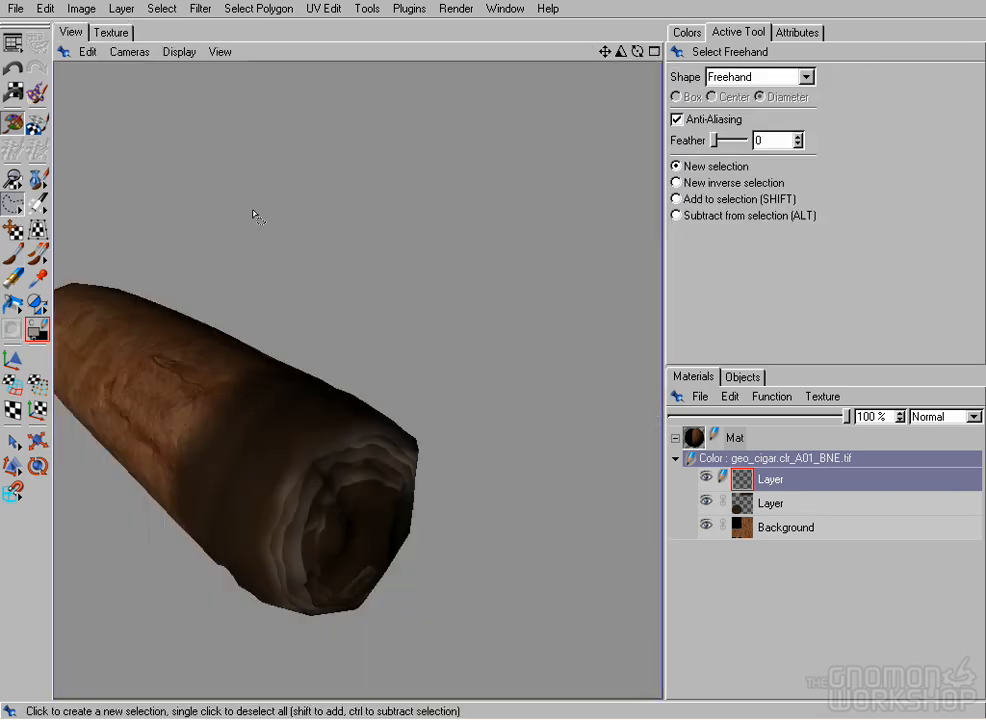
click(111, 32)
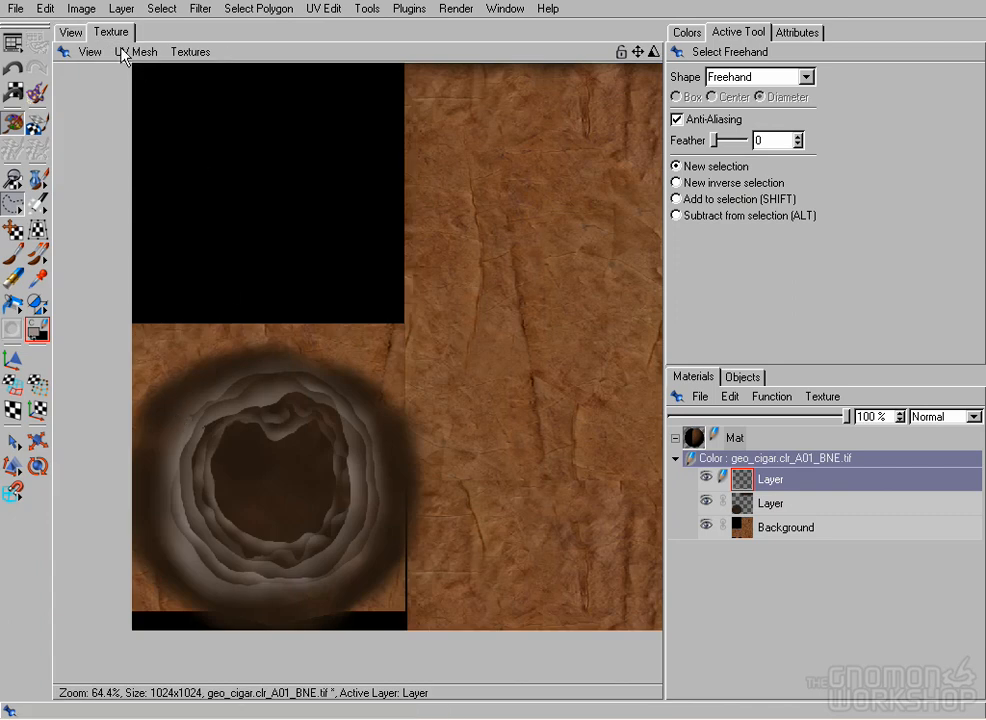
Using the UV mesh as a temporary guide, make a freehand ring selection covering the outer edge of the end-cap UVs.
click(136, 51)
click(138, 79)
mouse_move(157, 392)
mouse_down()
mouse_move(167, 600)
mouse_move(411, 543)
mouse_move(194, 341)
mouse_move(160, 386)
mouse_up()
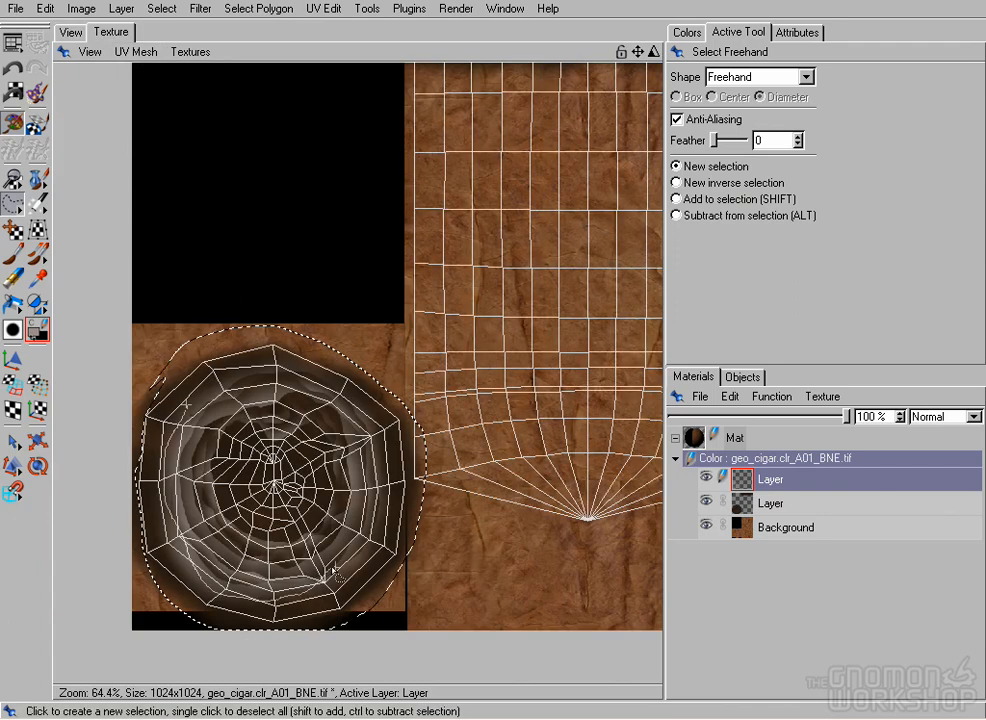
click(136, 51)
click(138, 79)
Paint light grey around the outermost ring selection at size 80, deselect it, and check the cigar end in 3D.
click(13, 254)
mouse_move(156, 498)
mouse_down()
mouse_move(264, 602)
mouse_move(364, 550)
mouse_move(391, 436)
mouse_move(333, 380)
mouse_move(212, 377)
mouse_move(166, 430)
mouse_move(190, 556)
mouse_up()
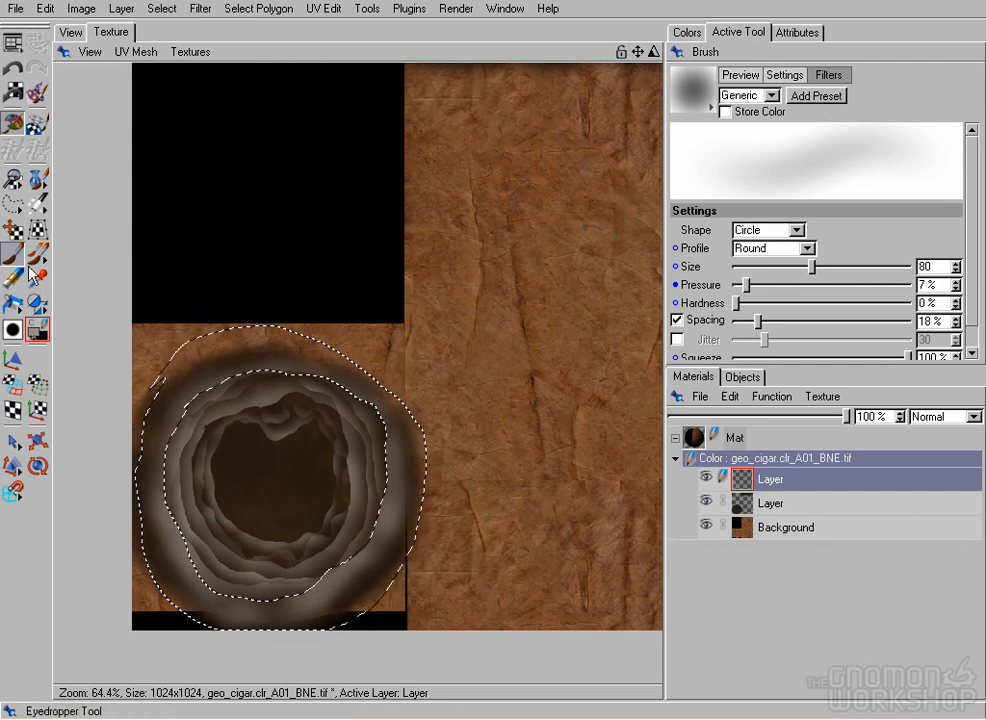
click(13, 204)
click(174, 301)
key(Return)
click(71, 32)
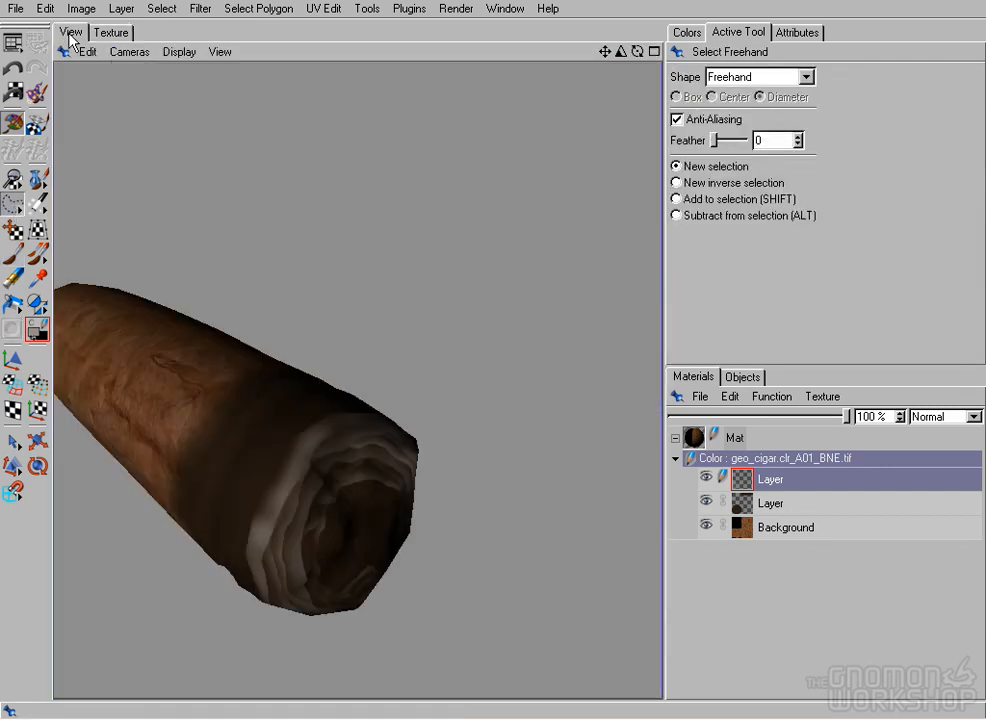
click(111, 32)
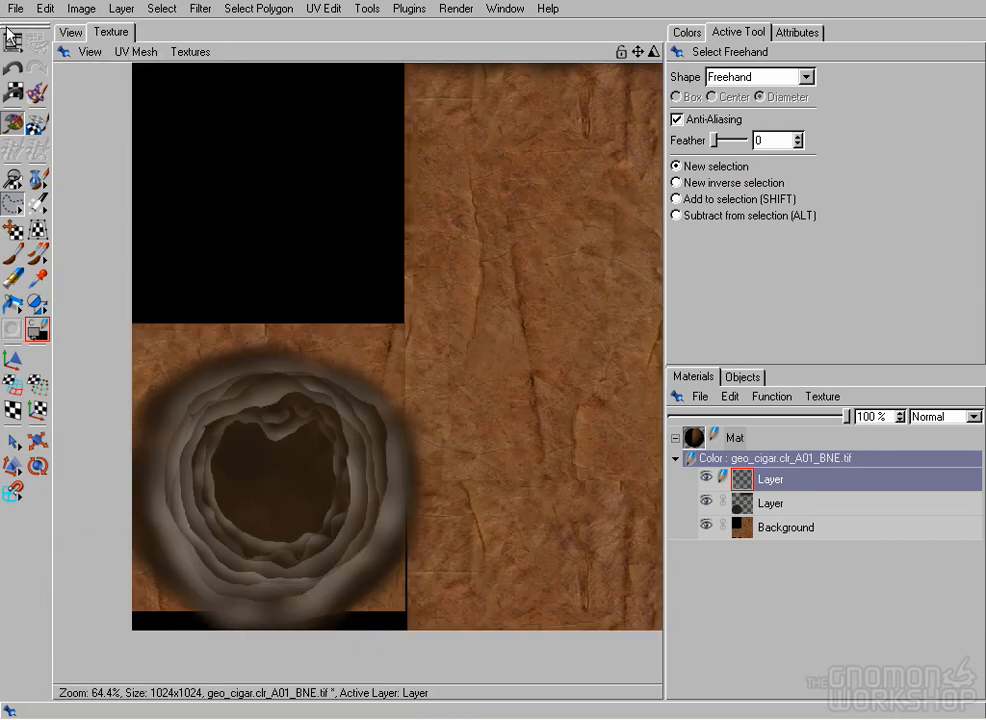
Save the layered cigar texture in Photoshop (PSD) format in the clr folder, trimming the copy suffix and extension from the proposed file name.
alt+middle_drag(543, 188, 325, 398)
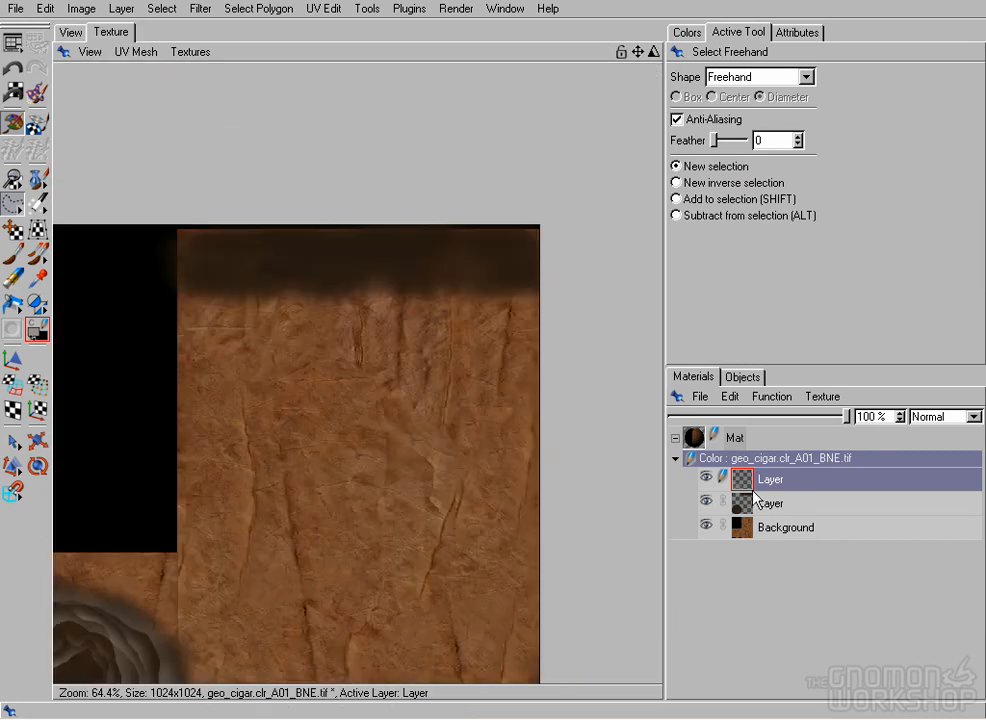
right_click(767, 482)
click(757, 458)
click(762, 455)
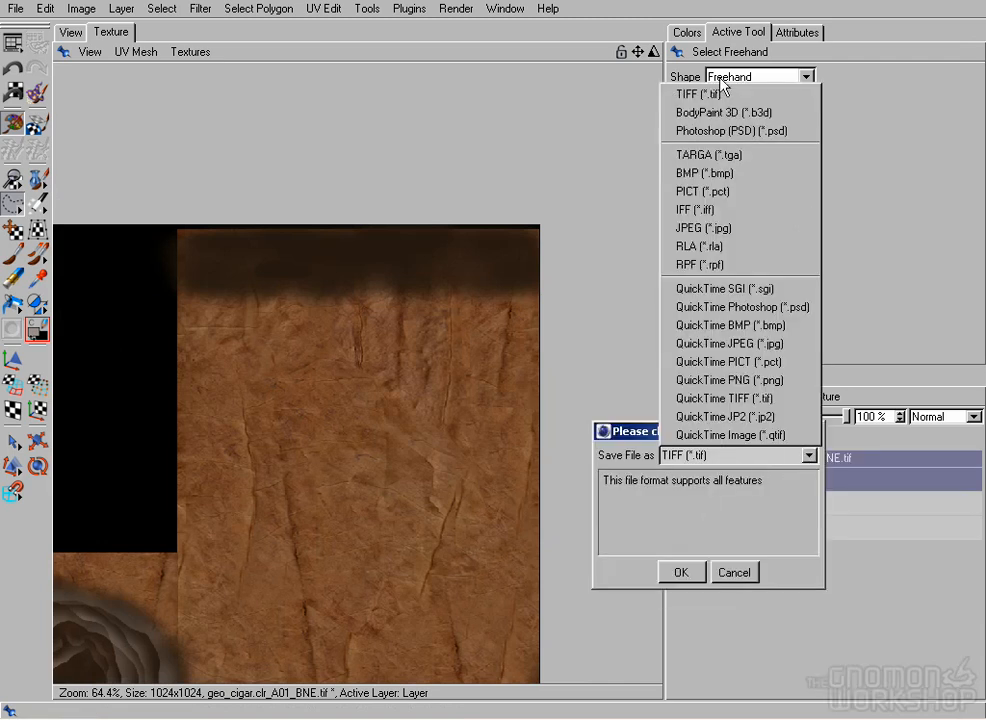
click(716, 134)
click(680, 572)
click(370, 347)
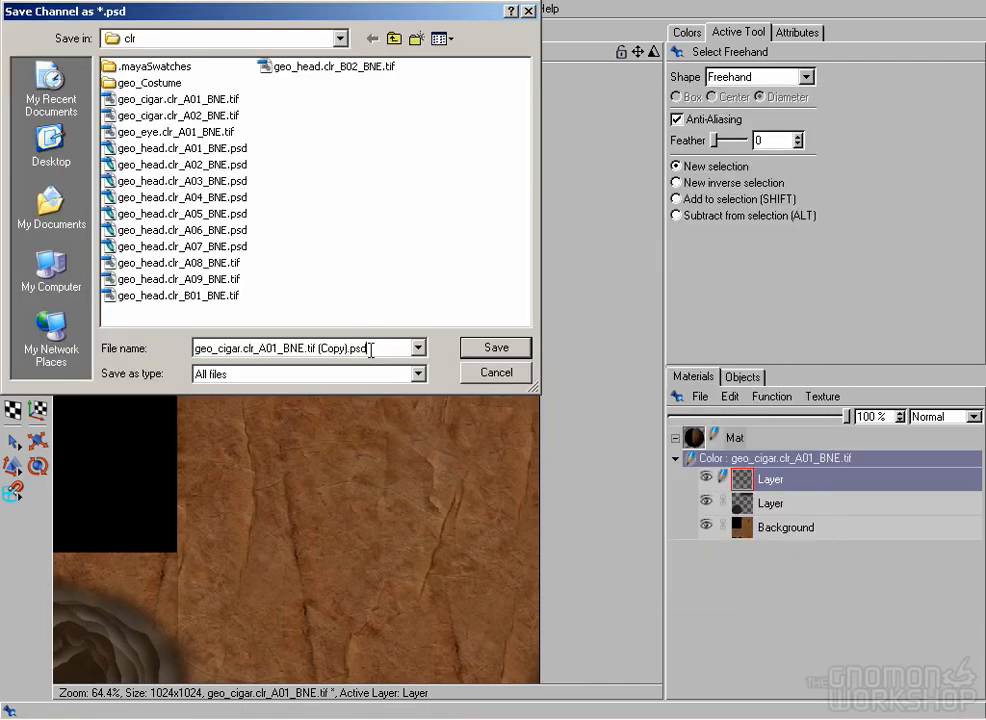
key(BackSpace)
key(BackSpace)
key(BackSpace)
key(BackSpace)
key(BackSpace)
key(BackSpace)
key(BackSpace)
key(BackSpace)
key(BackSpace)
key(BackSpace)
key(BackSpace)
click(487, 348)
Make a thin freehand selection across the charred band at the wrapper's upper edge, brush light grey over it at size 80, and deselect.
mouse_move(158, 265)
mouse_down()
mouse_move(557, 262)
mouse_move(165, 231)
mouse_move(150, 262)
mouse_move(319, 246)
mouse_move(473, 183)
mouse_move(123, 230)
mouse_move(520, 233)
mouse_up()
click(12, 253)
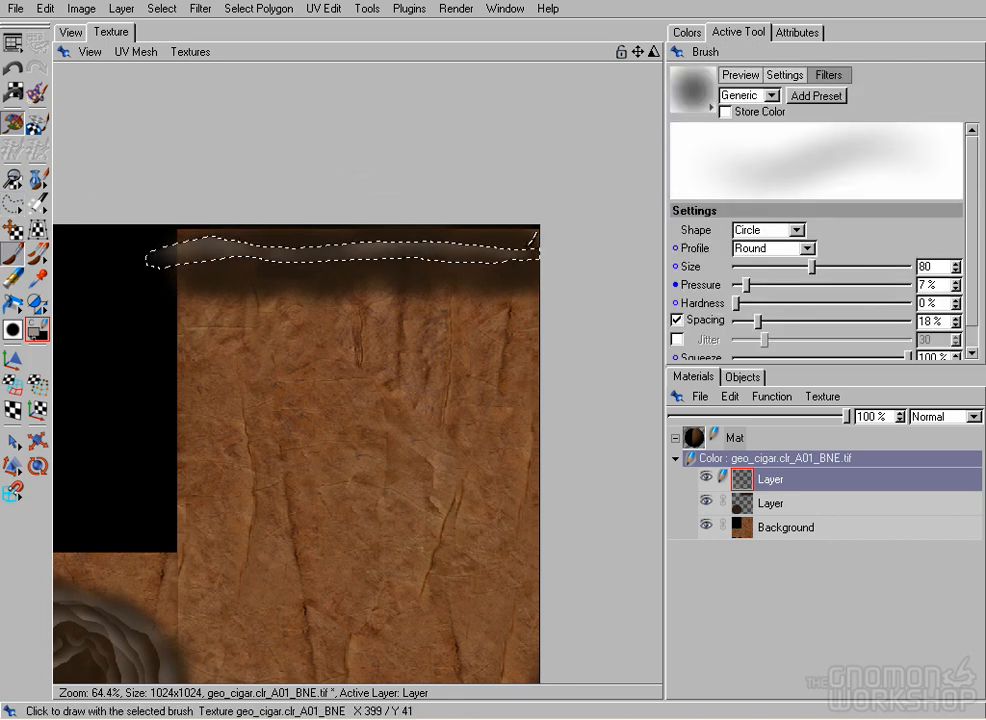
click(12, 204)
click(170, 240)
Select a second wavy strip just above the first ash line, paint light grey over it at size 80, and clear the selection.
drag(143, 246, 257, 237)
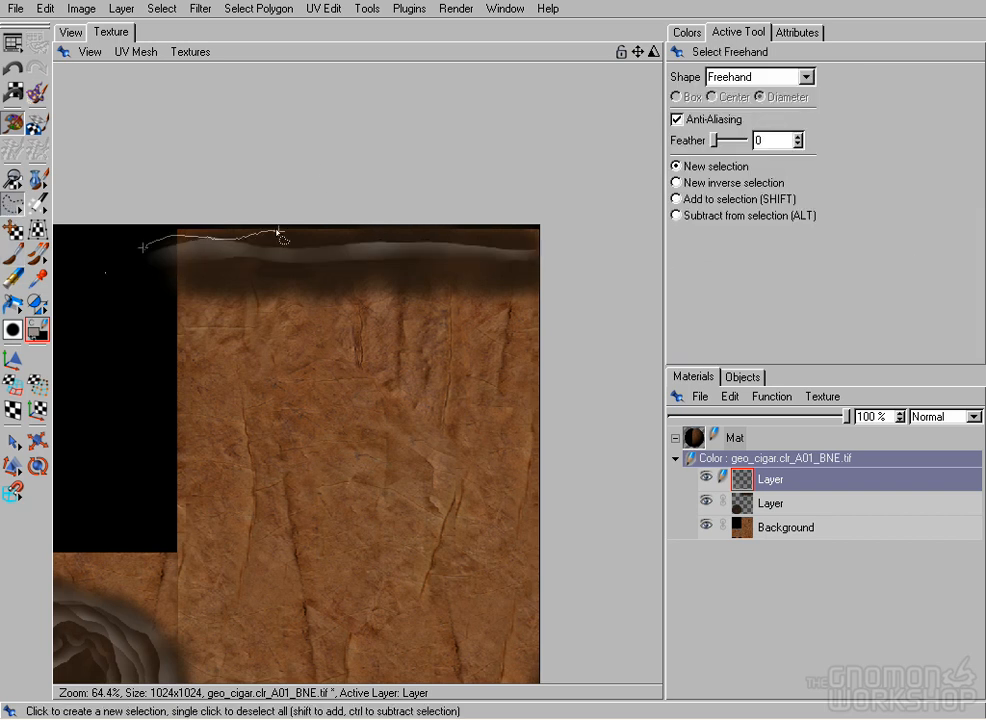
drag(541, 256, 140, 249)
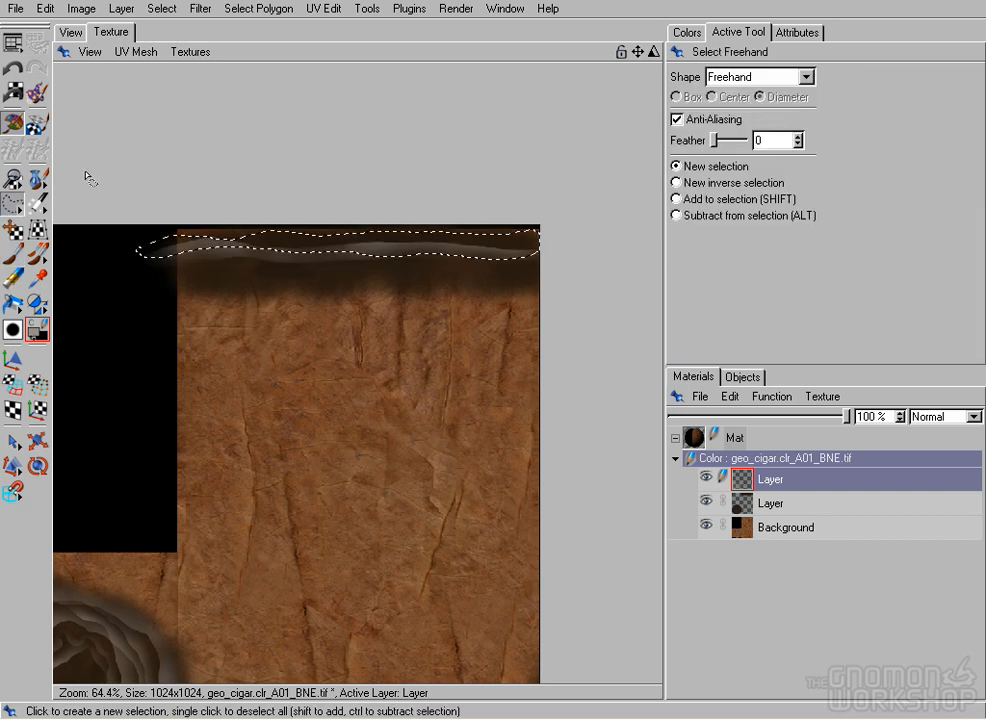
click(14, 251)
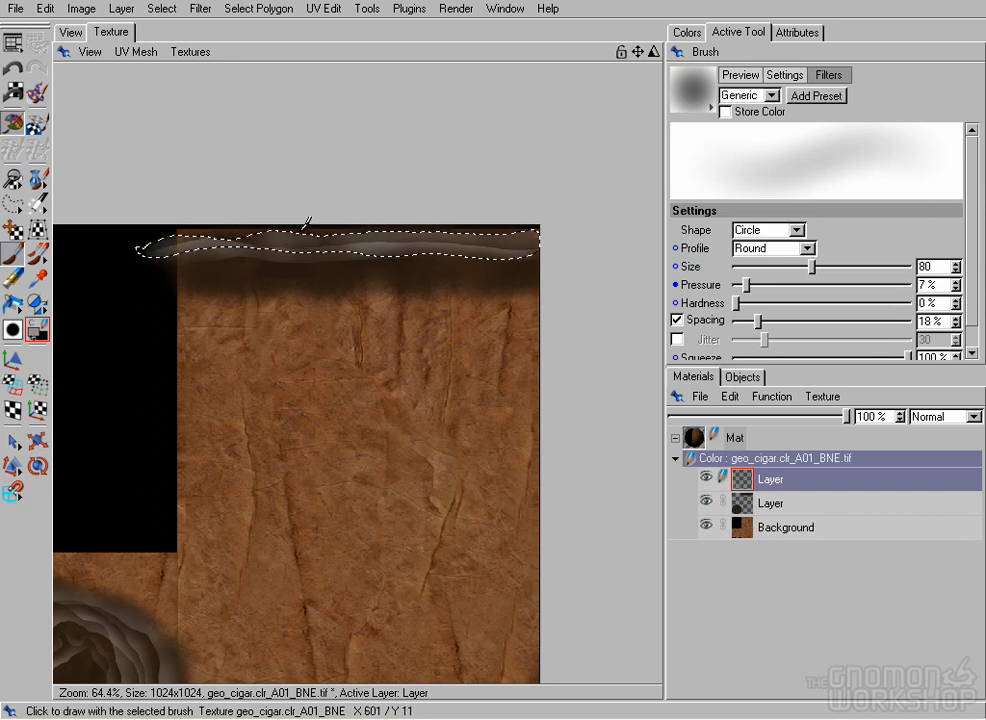
click(14, 204)
click(118, 253)
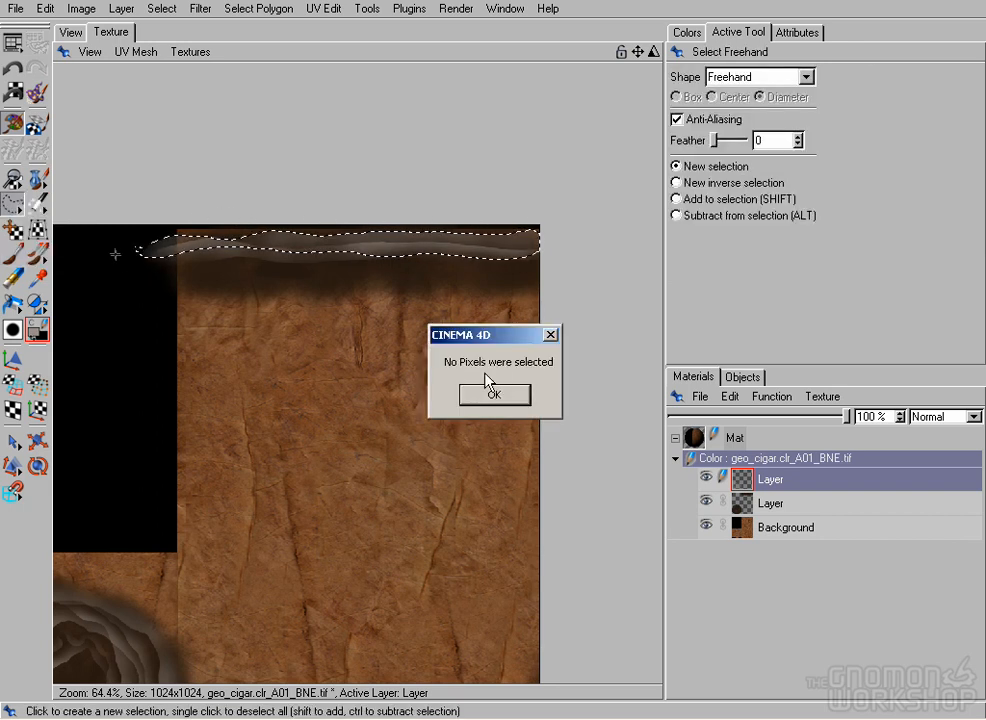
click(493, 372)
Select a narrow jagged strip at the wrapper's top edge, brush light grey over it, deselect, and check the tip on the 3D cigar.
drag(203, 226, 540, 236)
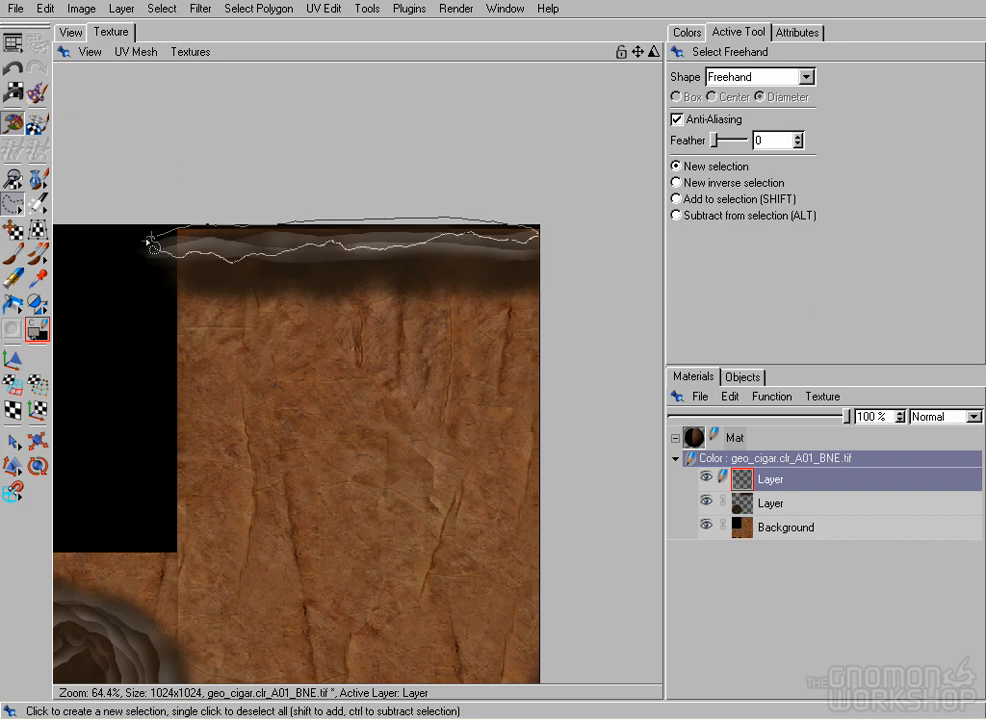
drag(150, 242, 148, 242)
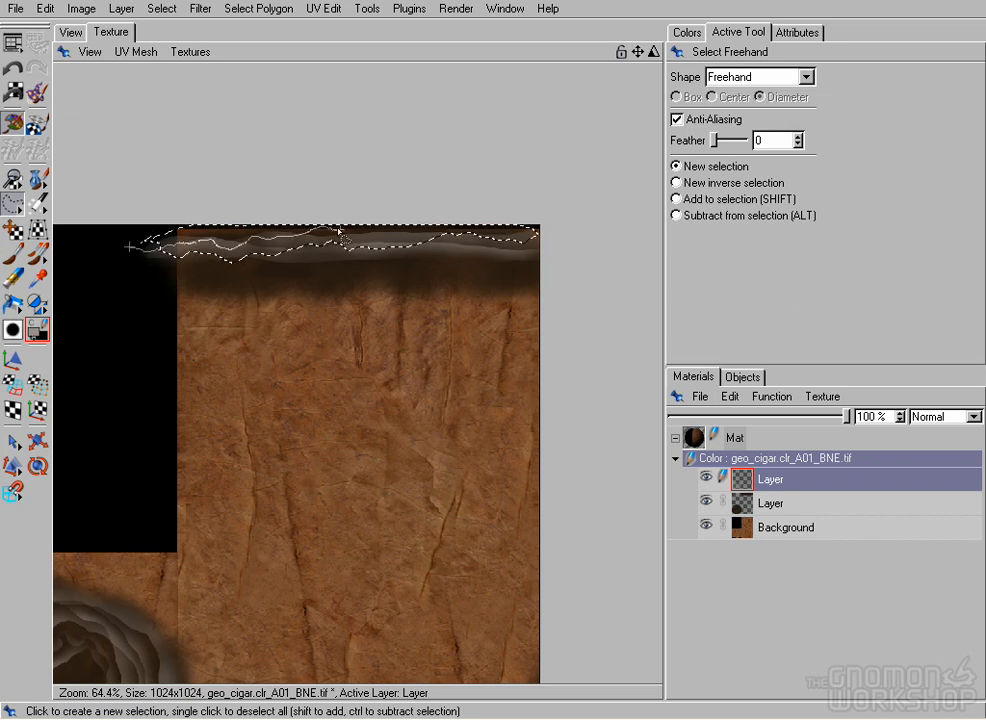
click(12, 253)
mouse_move(258, 226)
mouse_down()
mouse_move(341, 213)
mouse_move(500, 215)
mouse_up()
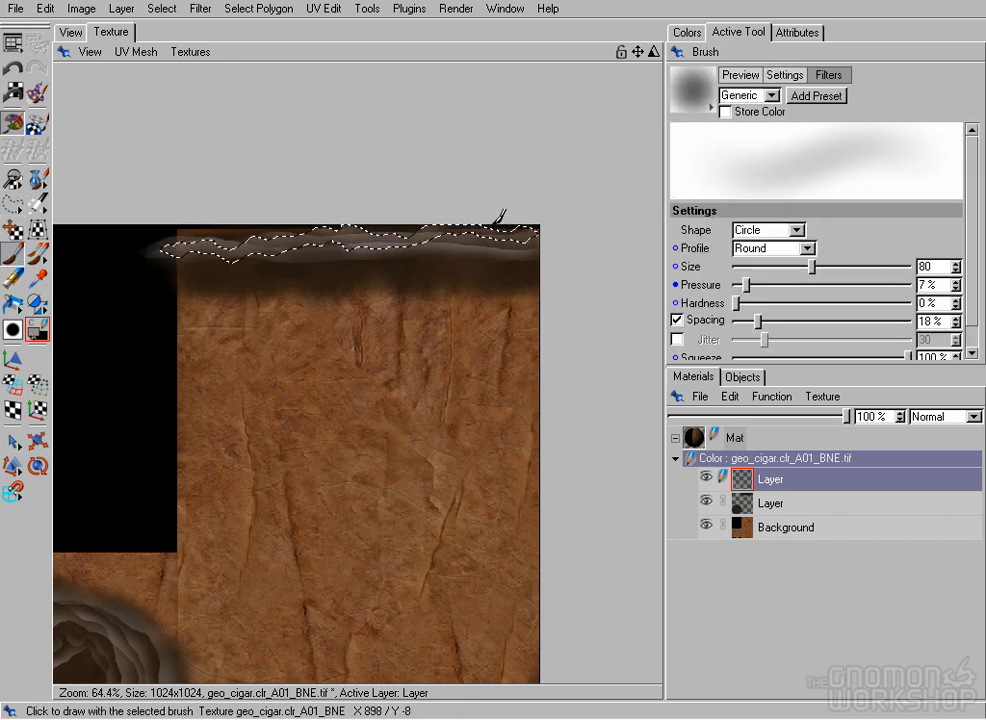
click(12, 204)
click(132, 238)
click(70, 33)
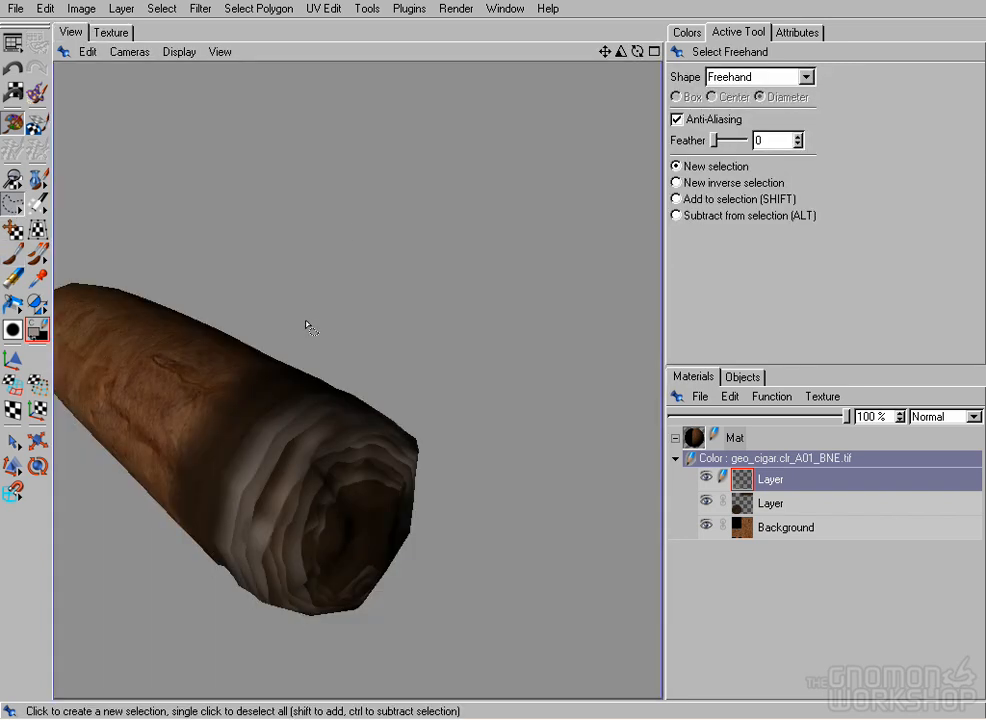
alt+right_drag(476, 372, 370, 395)
alt+right_drag(400, 330, 286, 267)
alt+drag(286, 267, 449, 251)
click(111, 32)
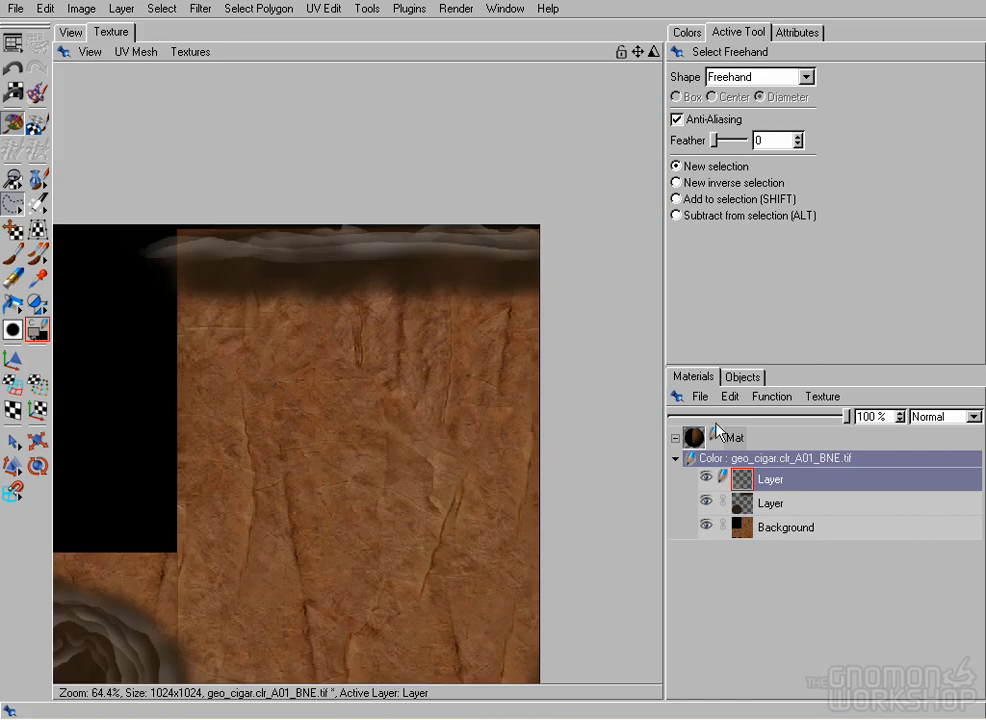
On the middle layer, erase the lower edge of the dark char band with the Eraser at size 80 and check it in 3D.
click(770, 503)
click(98, 281)
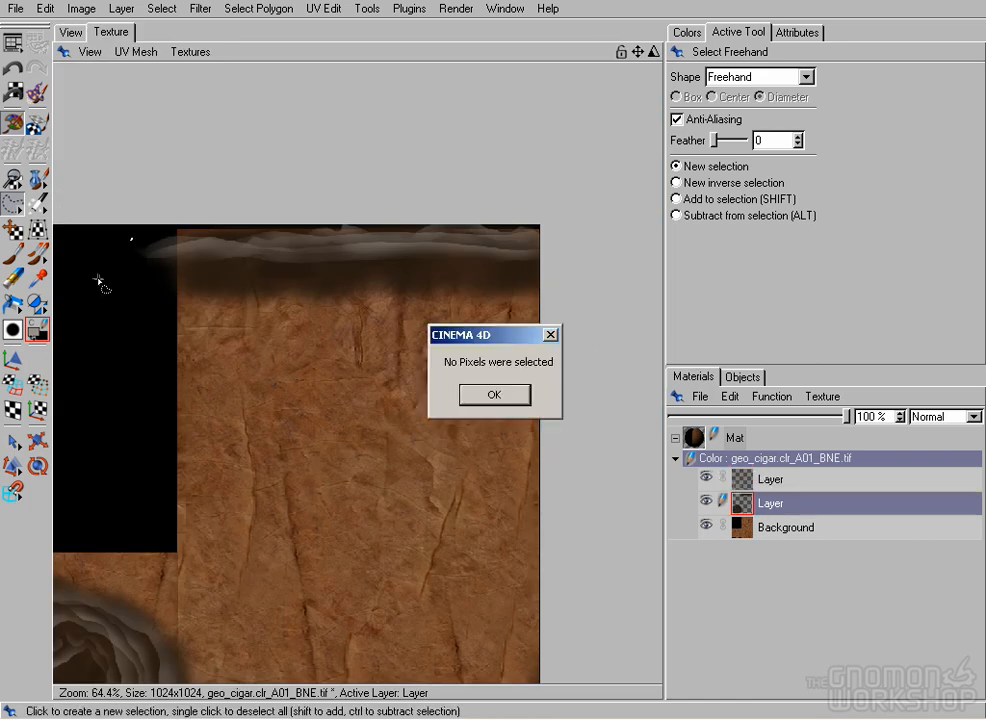
click(495, 395)
click(13, 279)
key(bracketright)
key(bracketright)
drag(163, 299, 252, 290)
key(bracketleft)
key(bracketleft)
key(bracketleft)
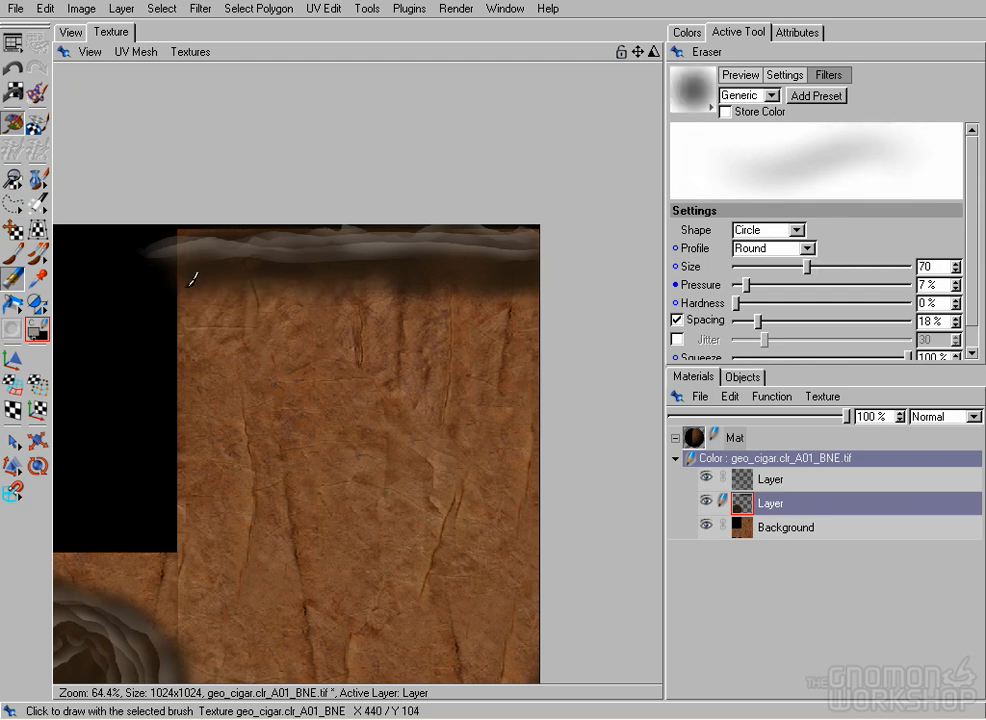
key(bracketright)
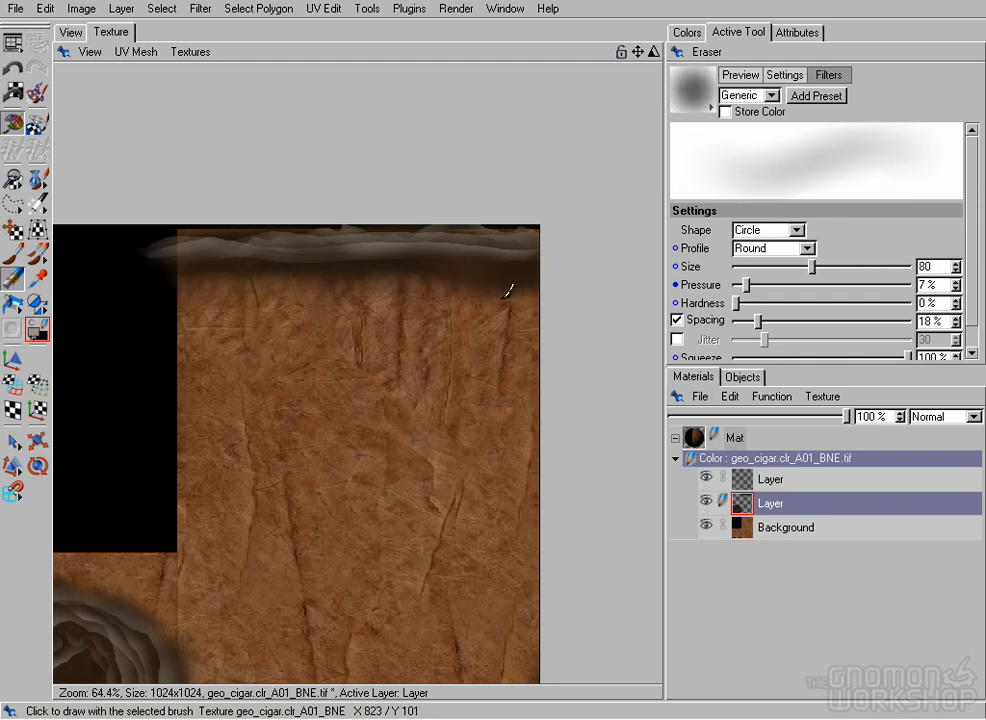
click(71, 33)
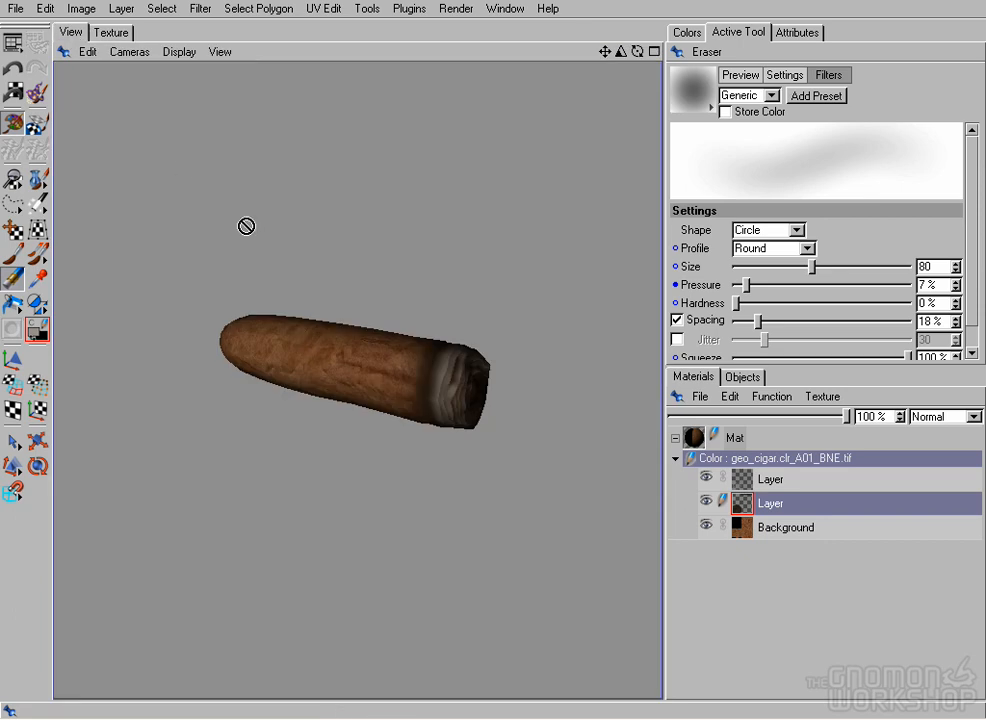
Narrow the char band further by erasing along its lower edge at sizes 50 and 60, and check the 3D cigar.
click(119, 38)
key(bracketleft)
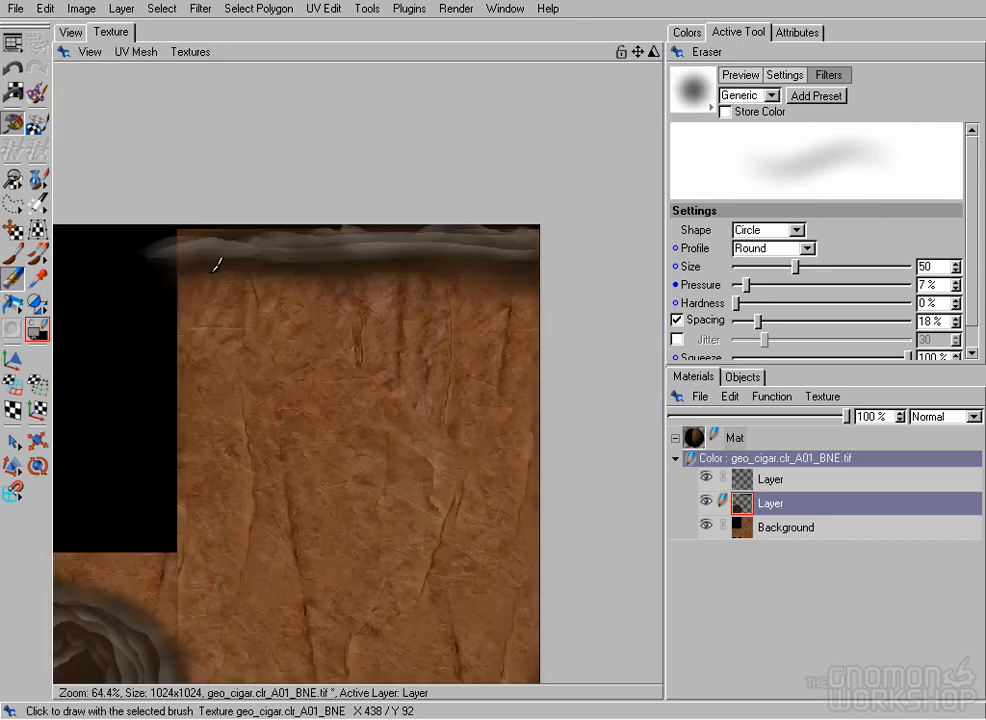
key(bracketleft)
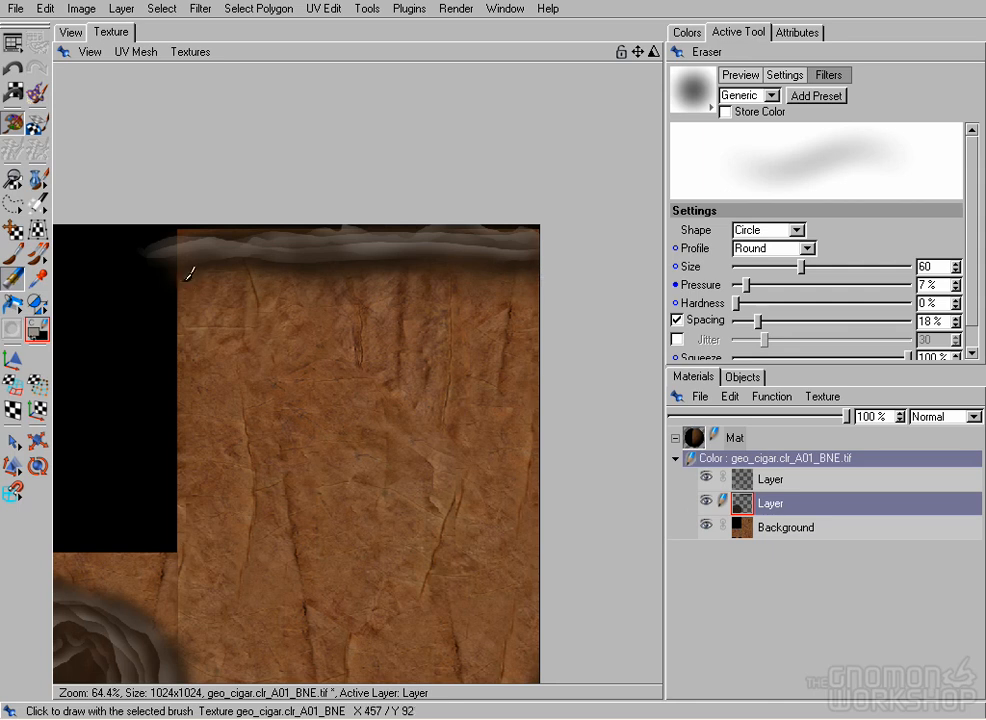
click(74, 33)
Inspect the cigar tip in 3D and sample a dark brown from the ash band for the Brush on the top layer.
click(108, 32)
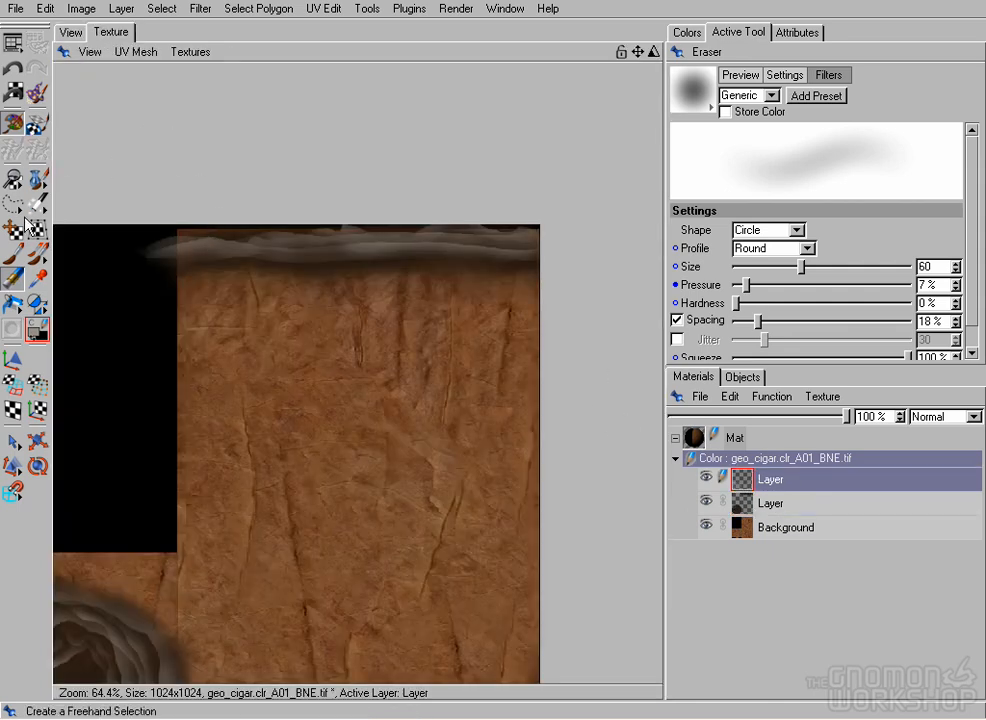
click(12, 253)
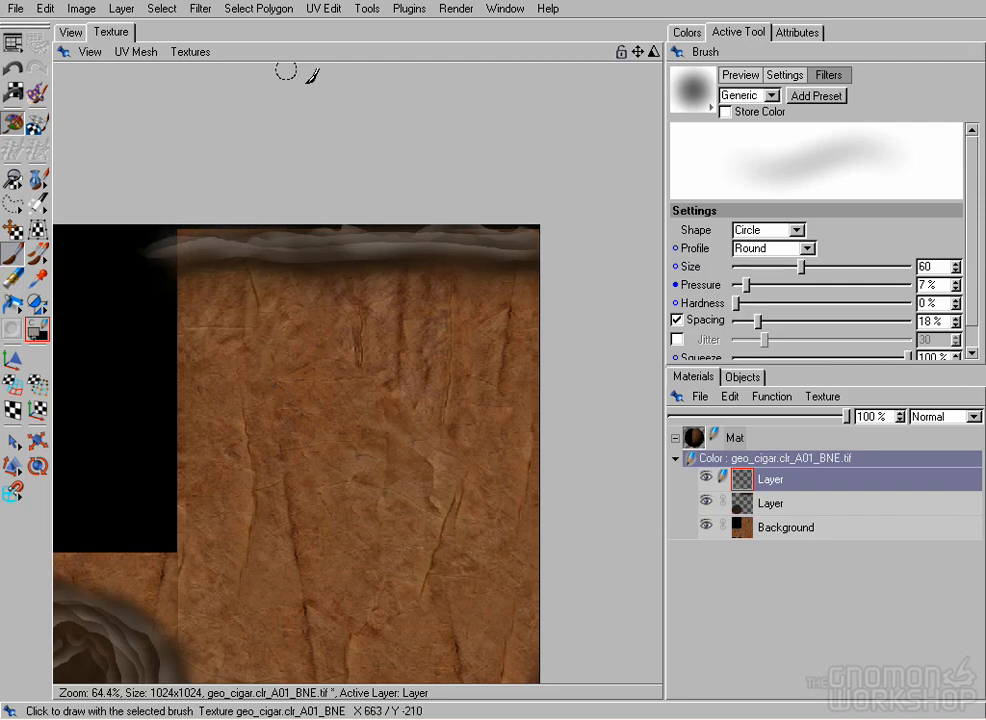
click(71, 32)
mouse_move(361, 208)
alt+mouse_down()
mouse_move(169, 379)
mouse_move(497, 255)
mouse_move(241, 230)
mouse_move(328, 229)
mouse_move(224, 213)
mouse_move(442, 348)
mouse_move(325, 403)
mouse_move(671, 370)
mouse_move(440, 475)
mouse_move(308, 460)
mouse_move(407, 378)
alt+mouse_up()
click(95, 31)
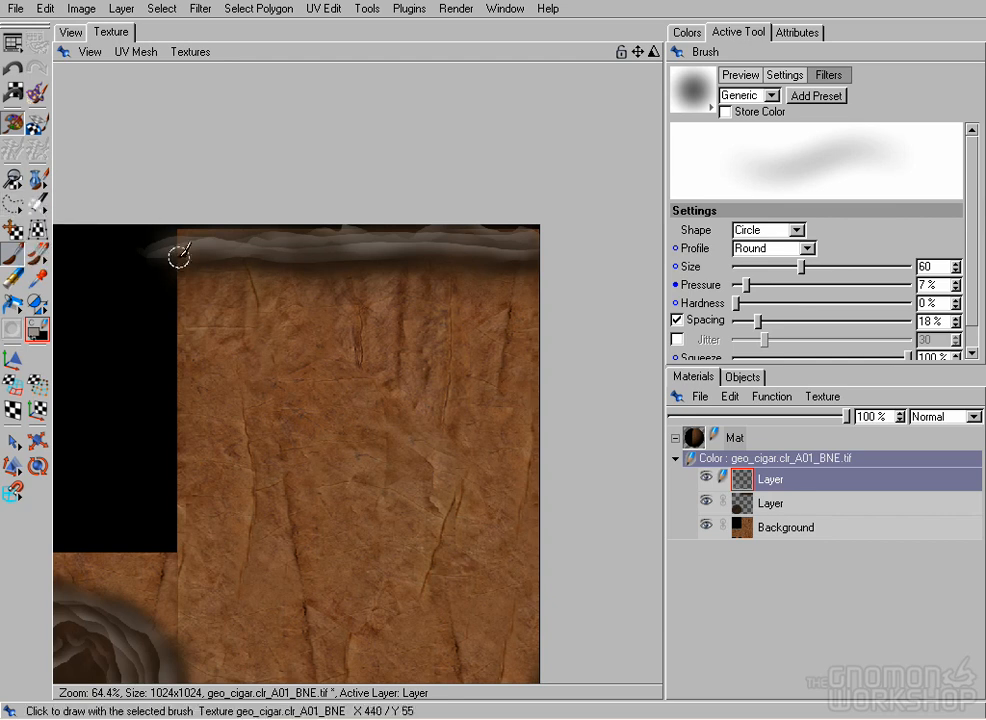
ctrl+click(238, 257)
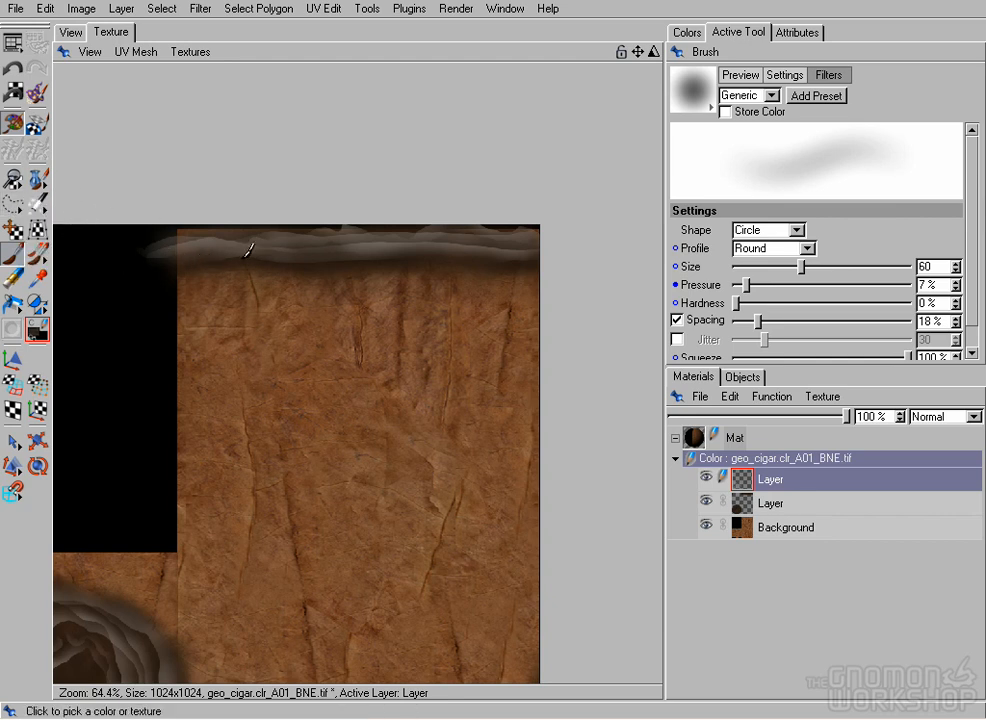
Soften the ash band's edges on the top layer with the Eraser, reduced to size 10 and raised to size 30.
click(13, 279)
key(bracketleft)
key(bracketleft)
key(bracketleft)
key(bracketleft)
key(bracketleft)
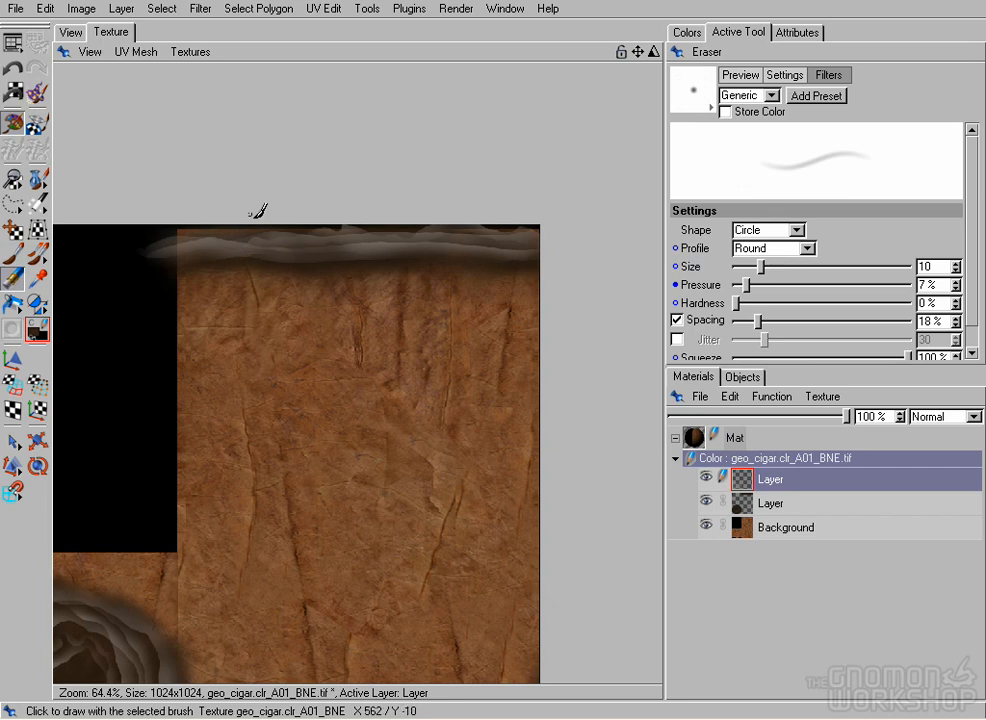
click(80, 9)
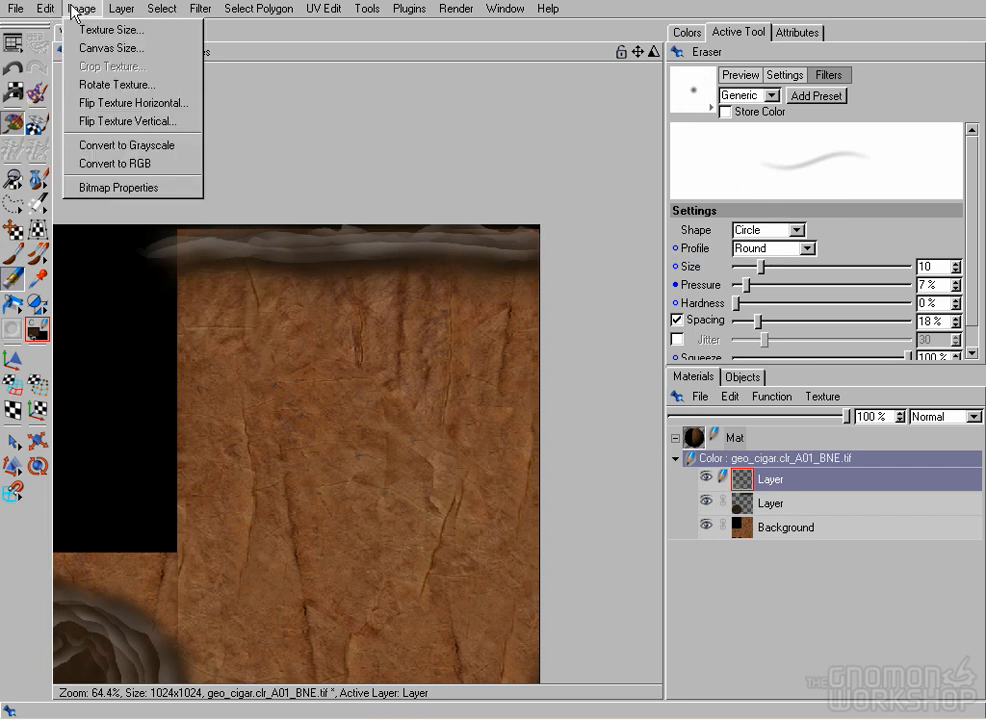
click(80, 9)
key(bracketright)
key(bracketright)
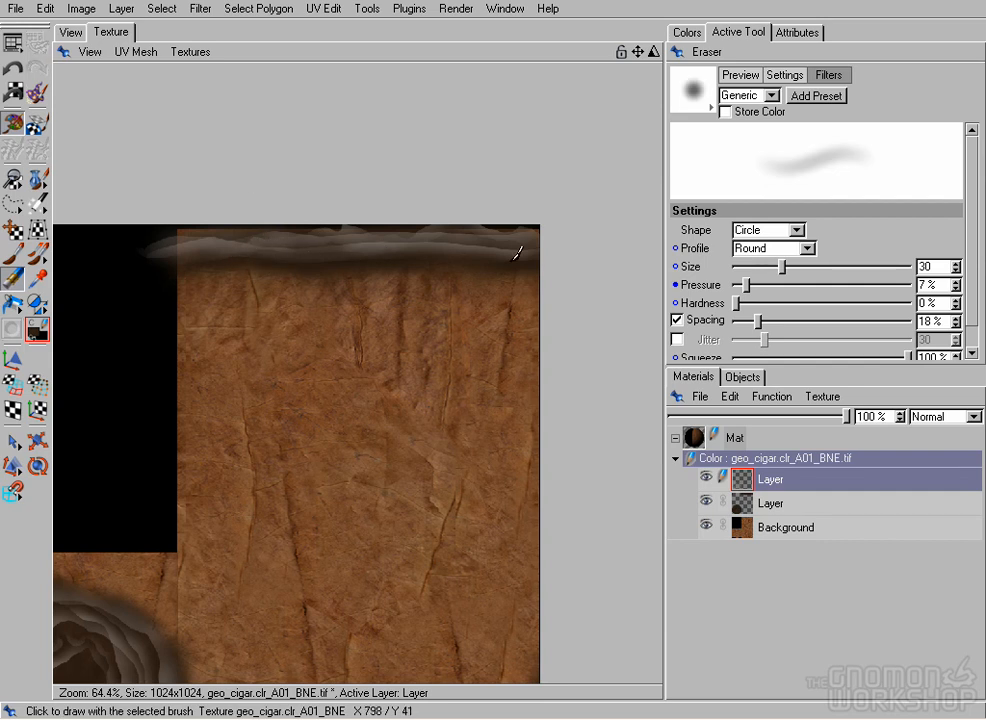
Switch to the middle layer and erase more of the dark char along the band's lower edge at size 60.
click(740, 504)
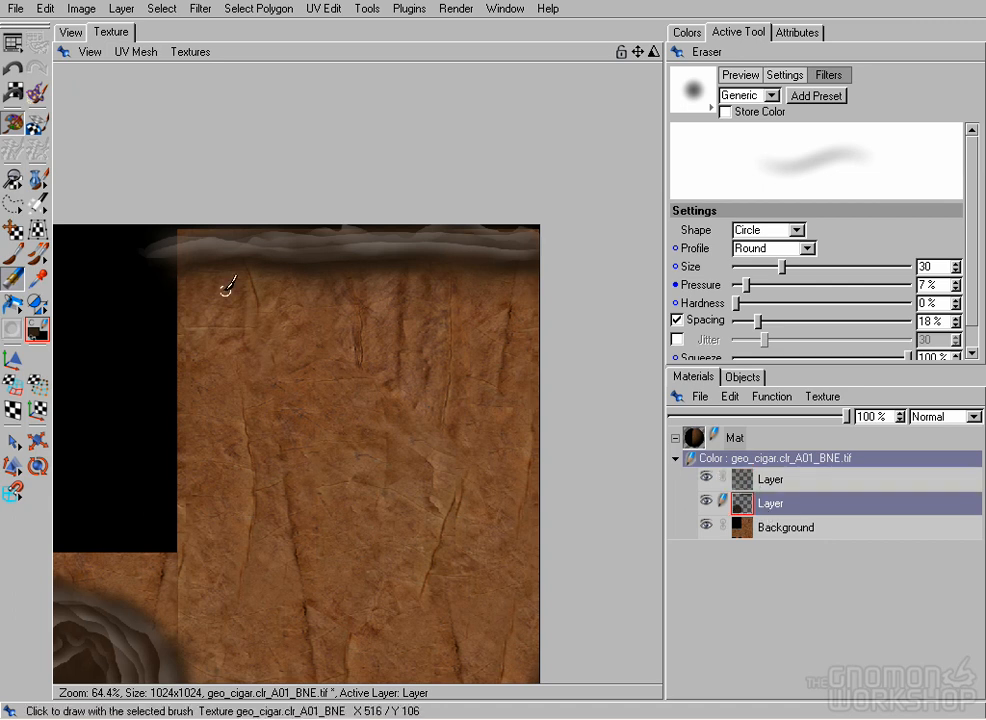
key(bracketright)
key(bracketright)
key(bracketright)
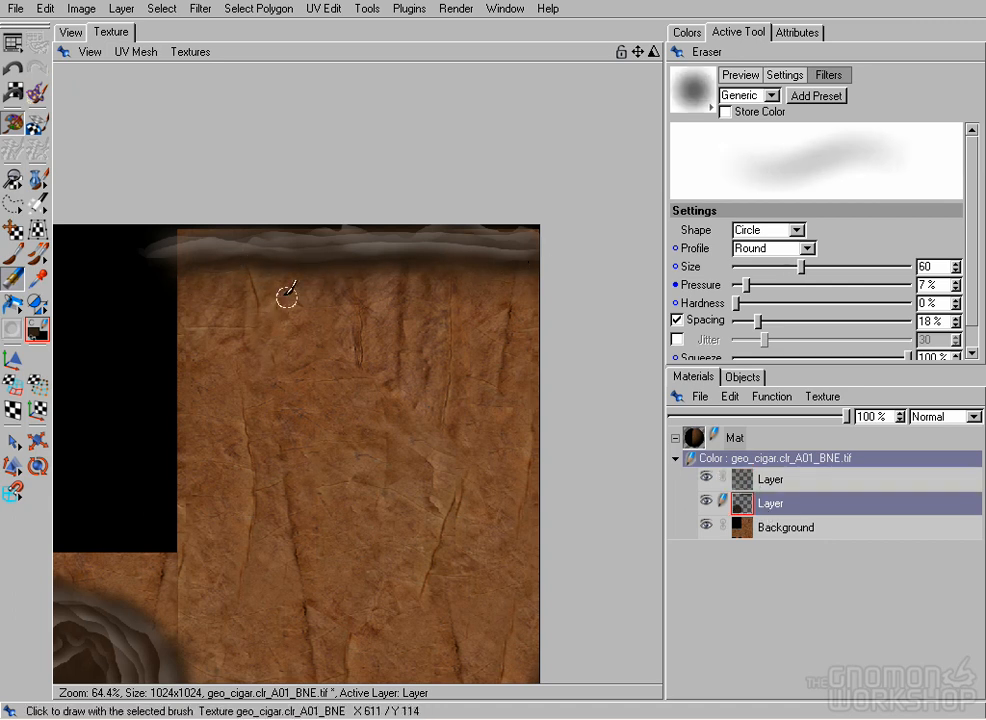
On the top layer, make a freehand ring selection inside the end cap's dark centre by subtracting a smaller inner shape.
click(742, 479)
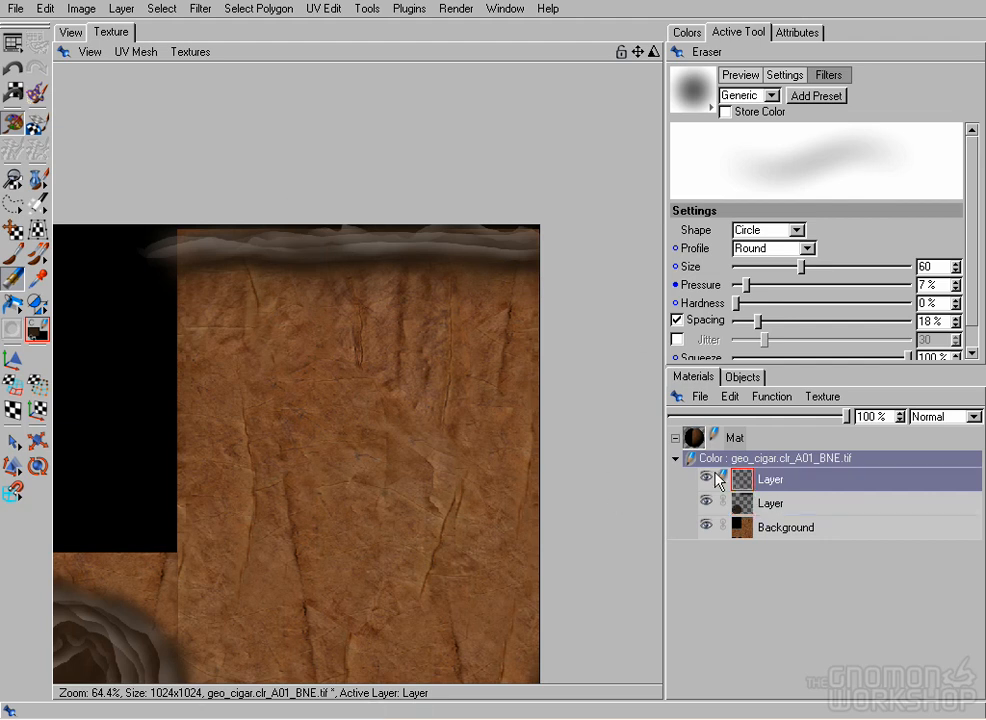
middle_drag(243, 432, 459, 178)
click(12, 203)
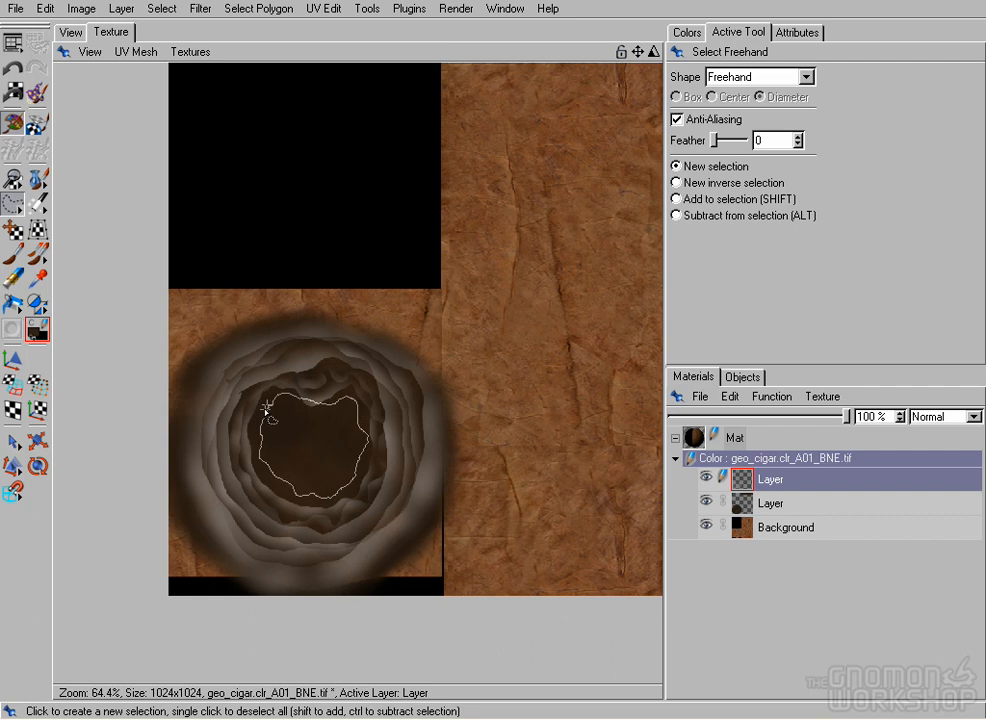
drag(268, 405, 270, 407)
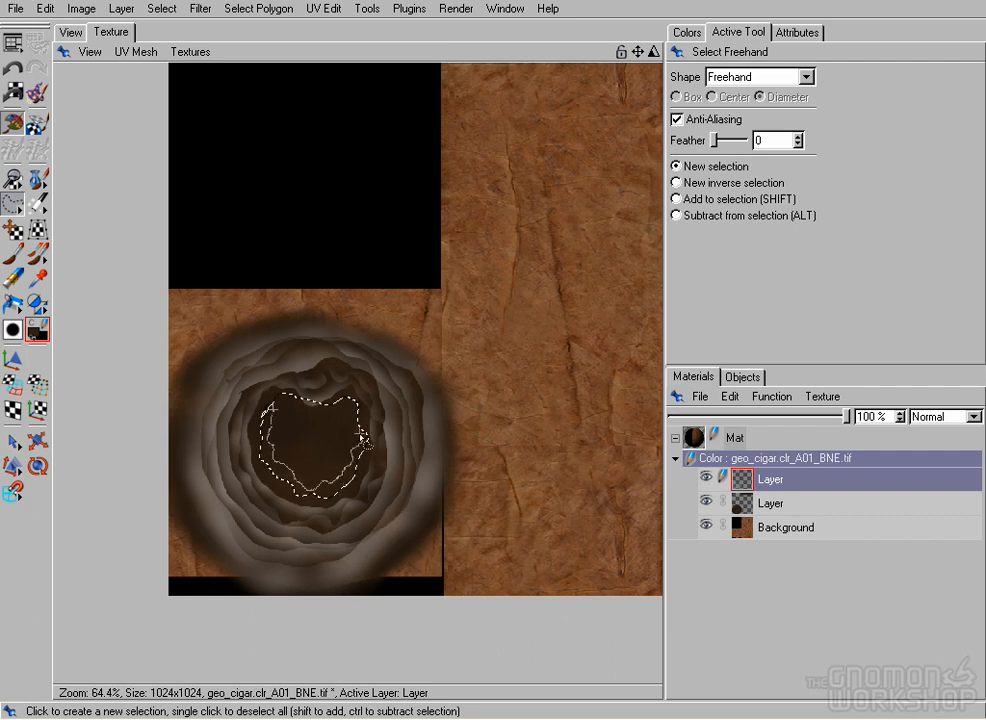
click(263, 354)
drag(312, 405, 284, 422)
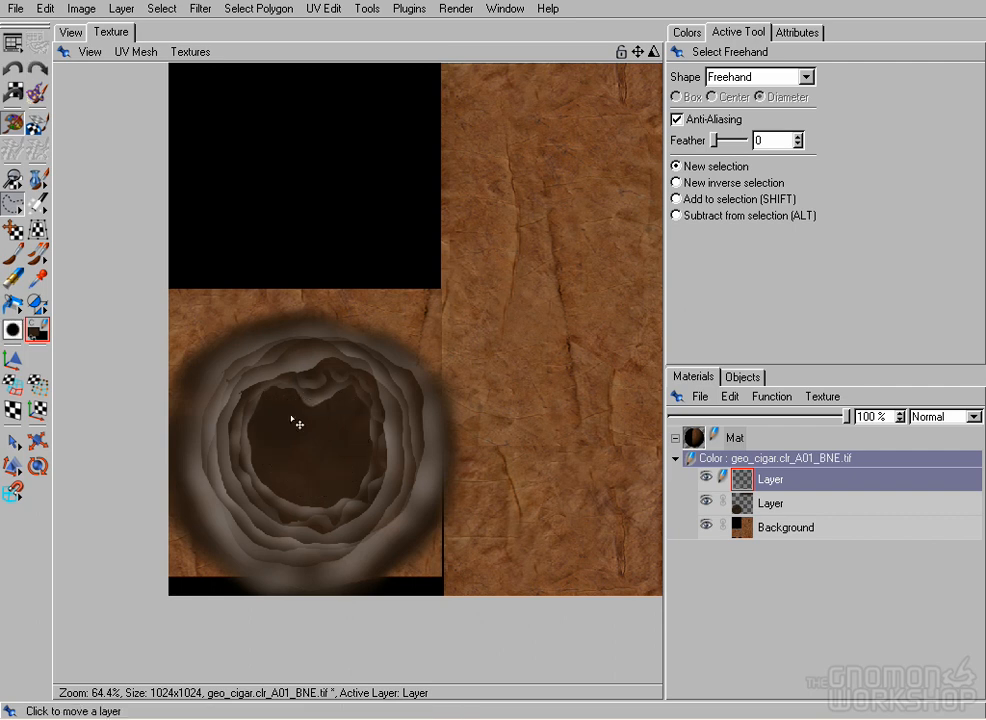
ctrl+drag(324, 476, 284, 410)
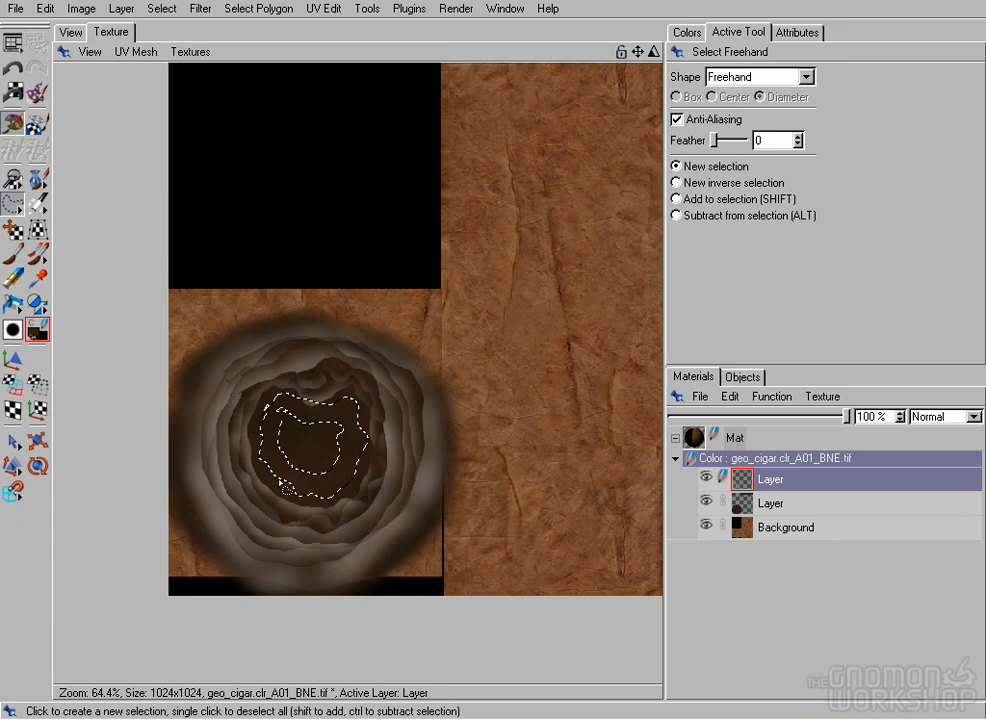
Brush grey around the outer edge of the inner ring selection at size 60 and clear the selection.
click(12, 254)
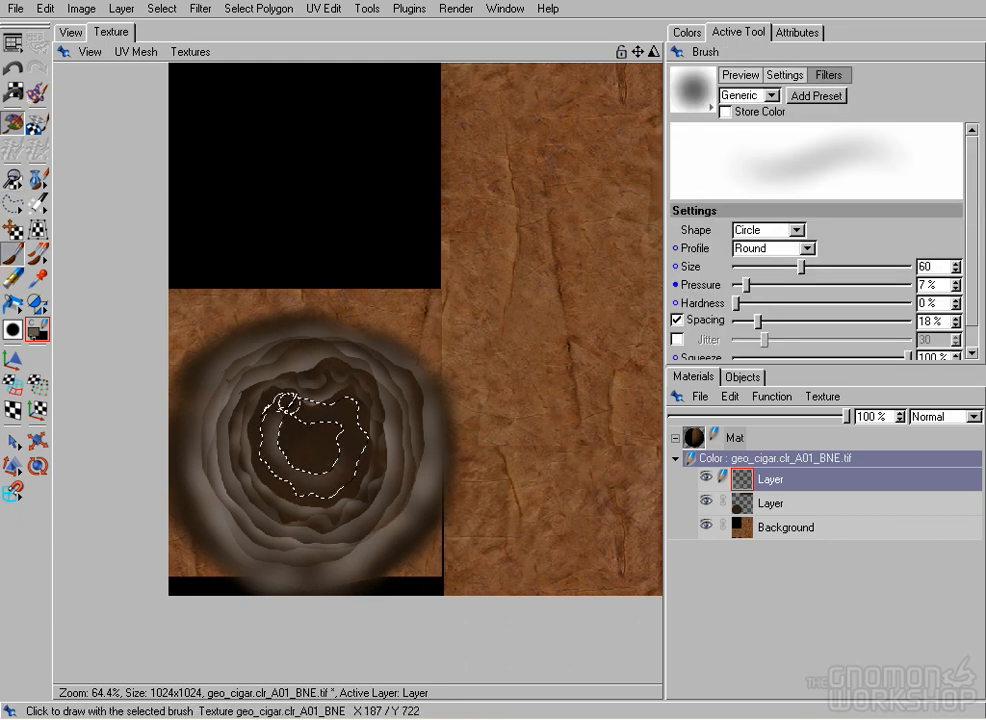
click(12, 204)
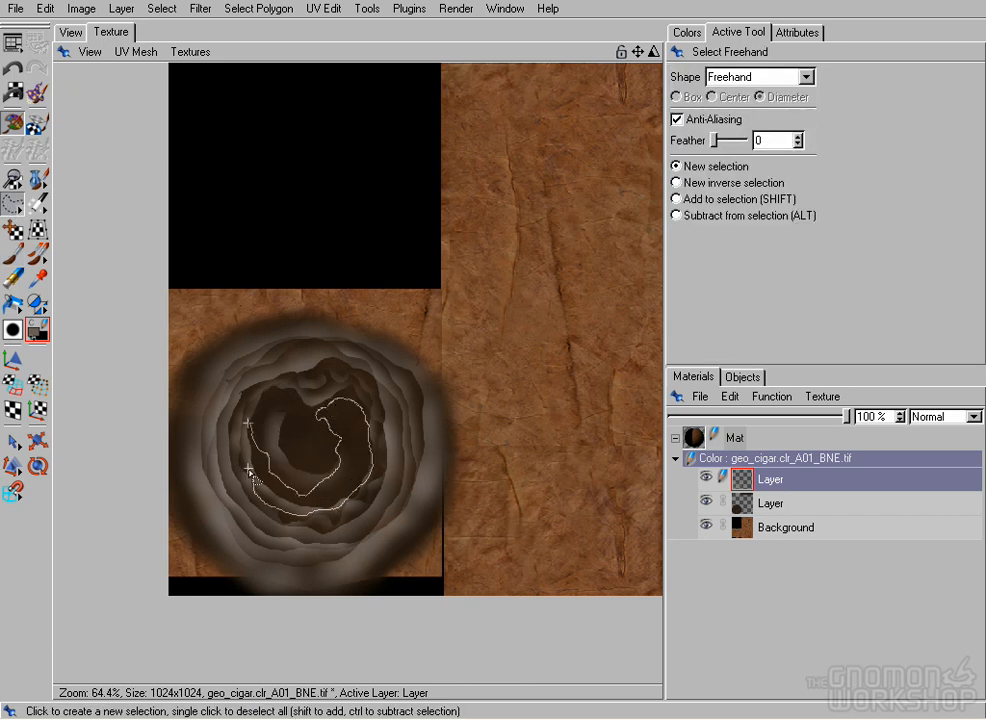
Brush grey into the freehand crescent selection around the dark centre's left and lower sides, and clear the selection.
click(37, 204)
click(12, 254)
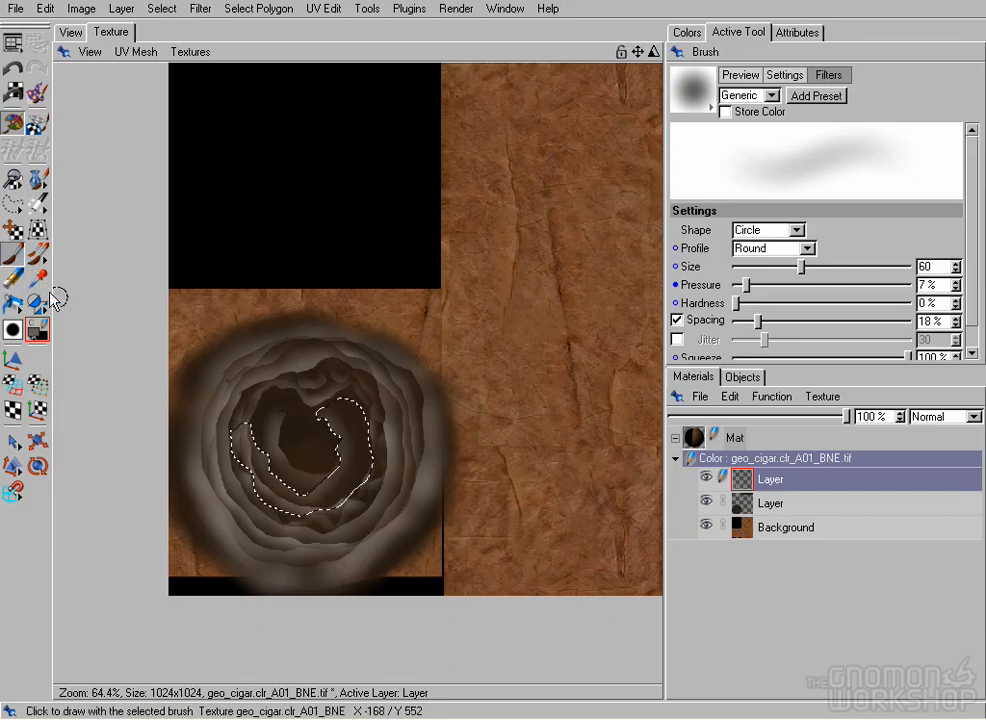
click(12, 204)
click(230, 329)
click(495, 398)
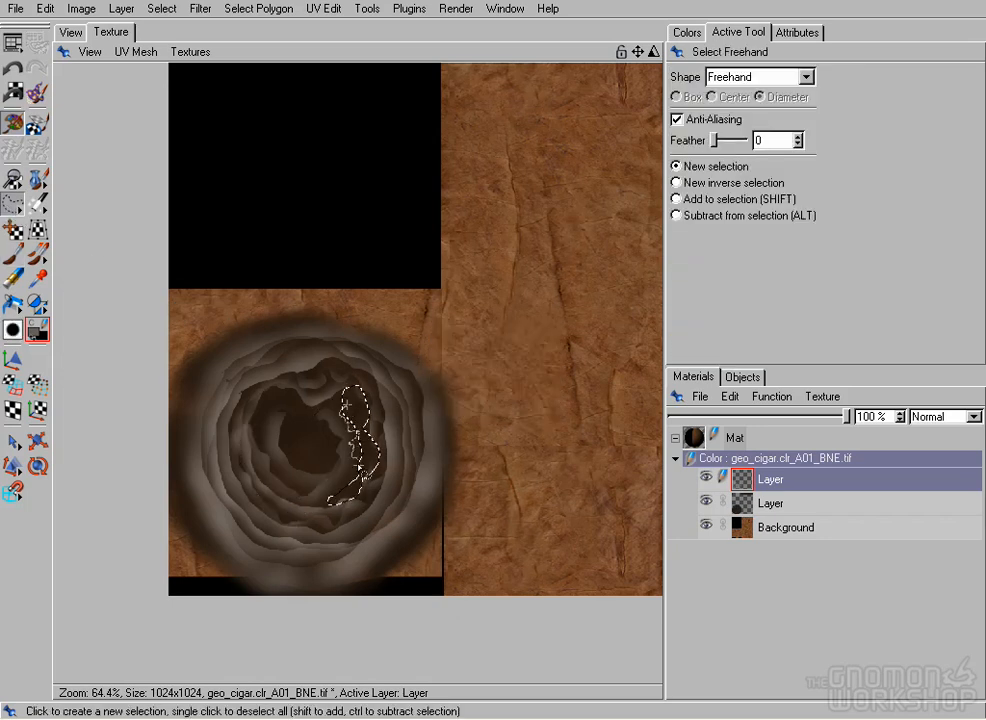
Brush grey into a narrow freehand selection along the centre's right side and another across its upper part, clearing each selection.
click(12, 254)
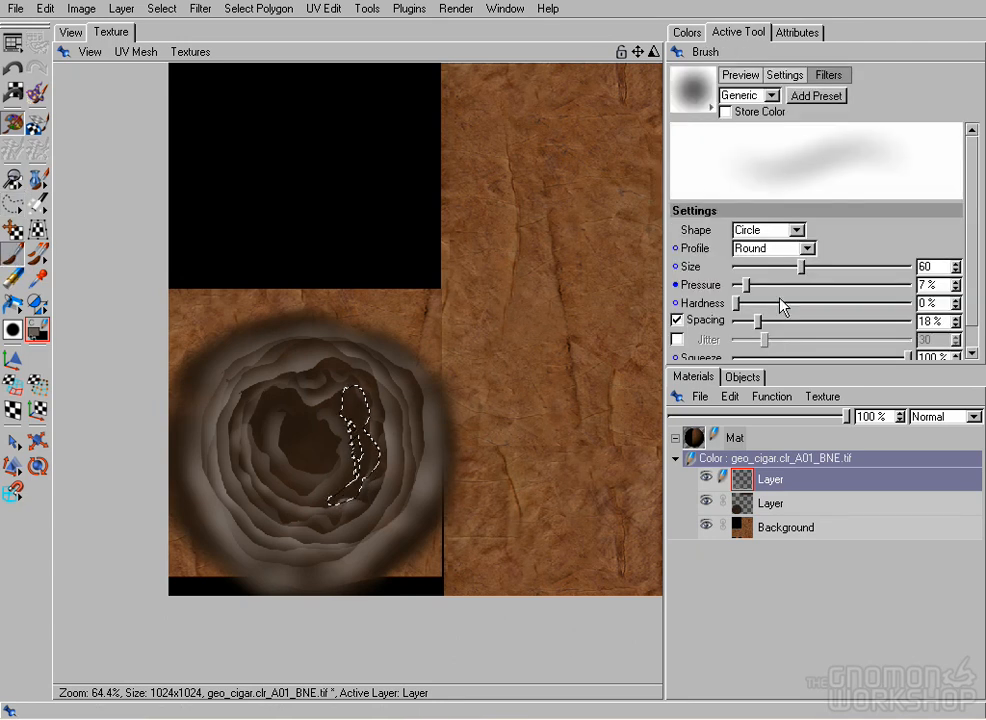
click(12, 203)
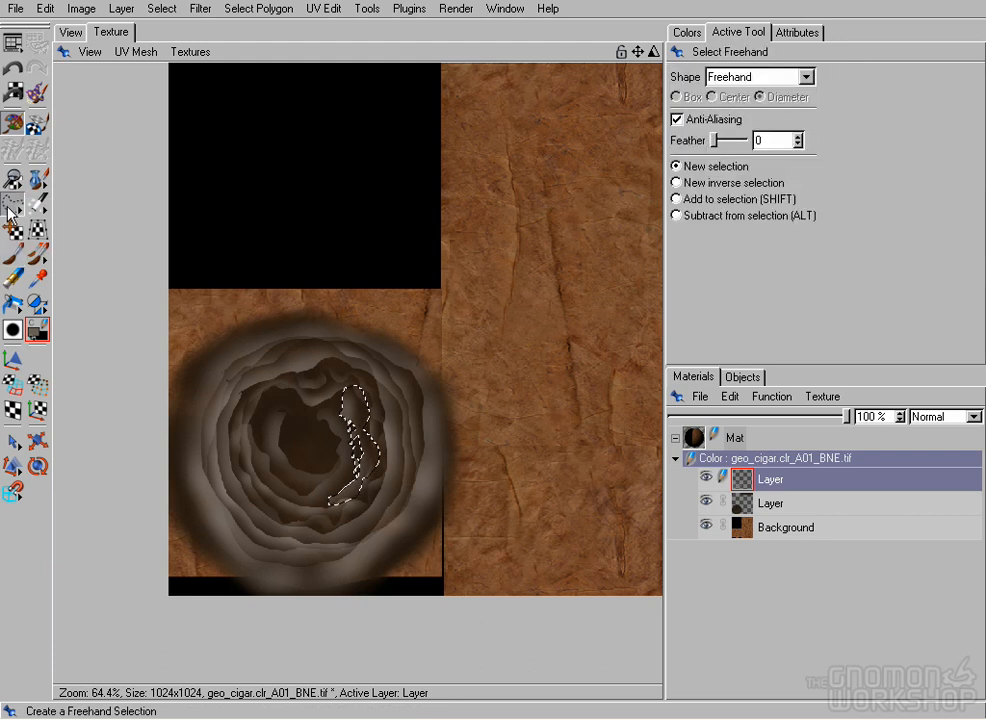
click(301, 391)
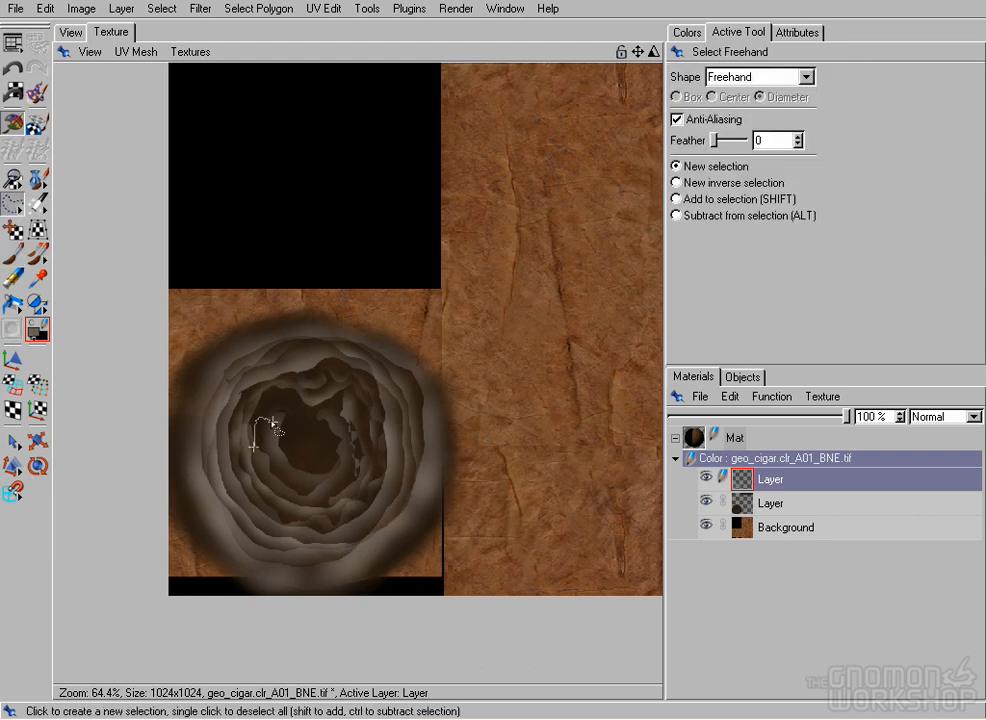
drag(257, 440, 255, 444)
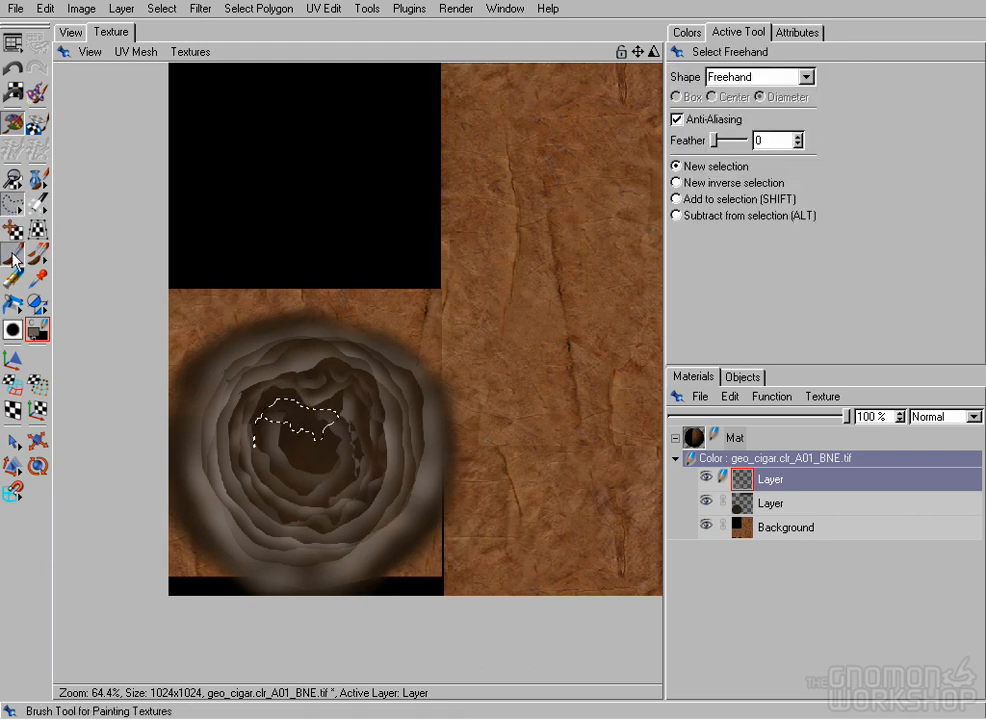
click(12, 254)
click(12, 203)
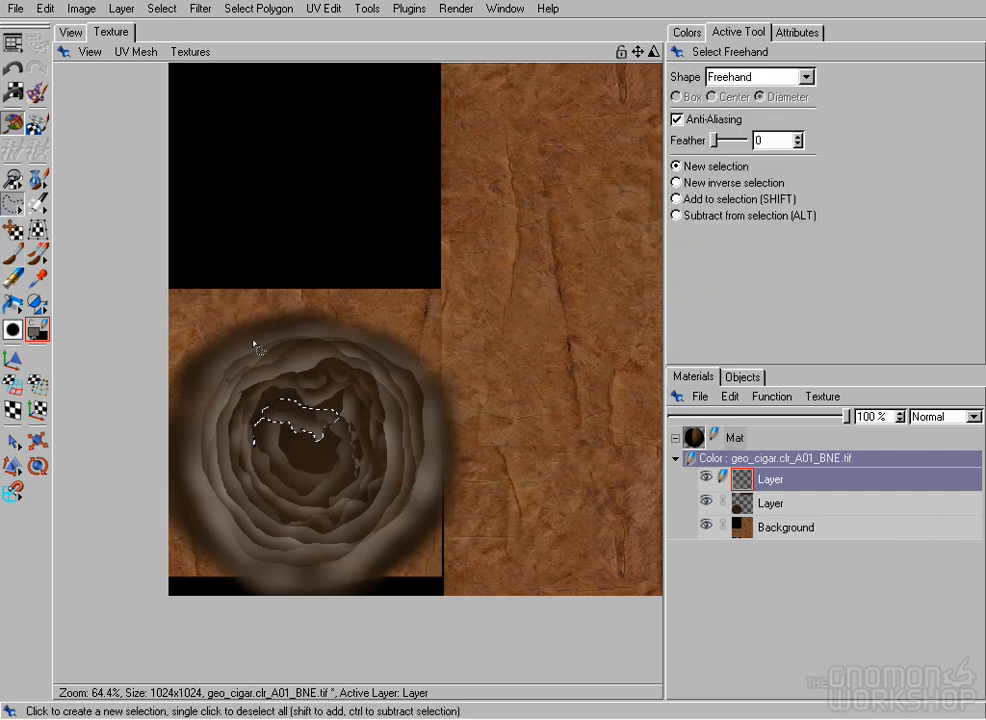
click(281, 372)
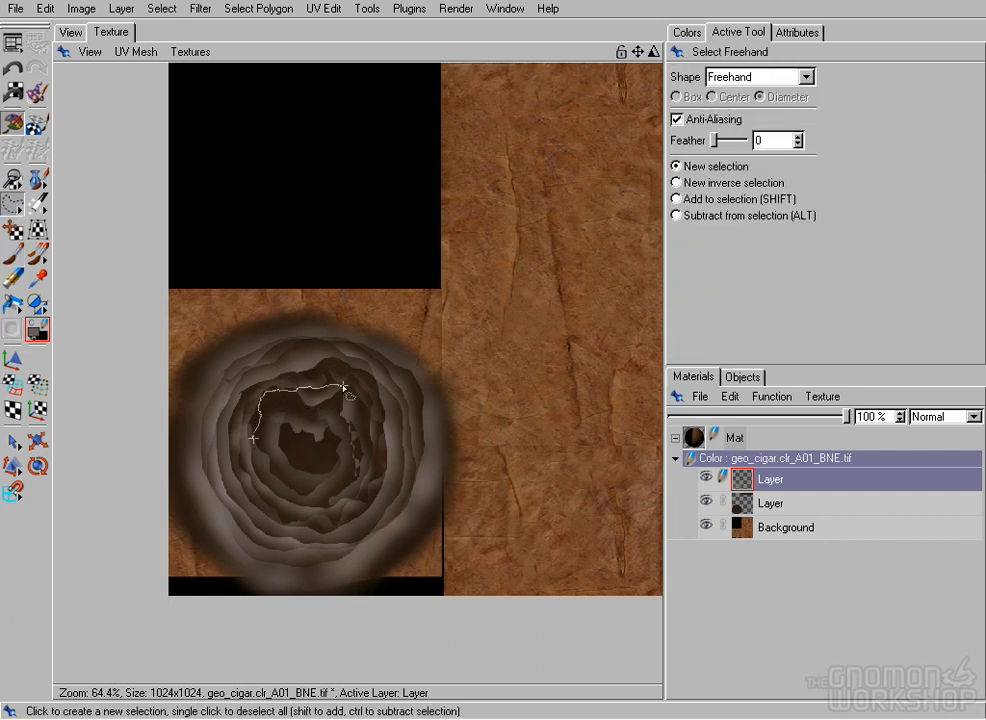
Brush grey into a freehand strip above the dark centre and into a small V-shaped selection inside it.
drag(283, 408, 278, 412)
click(12, 254)
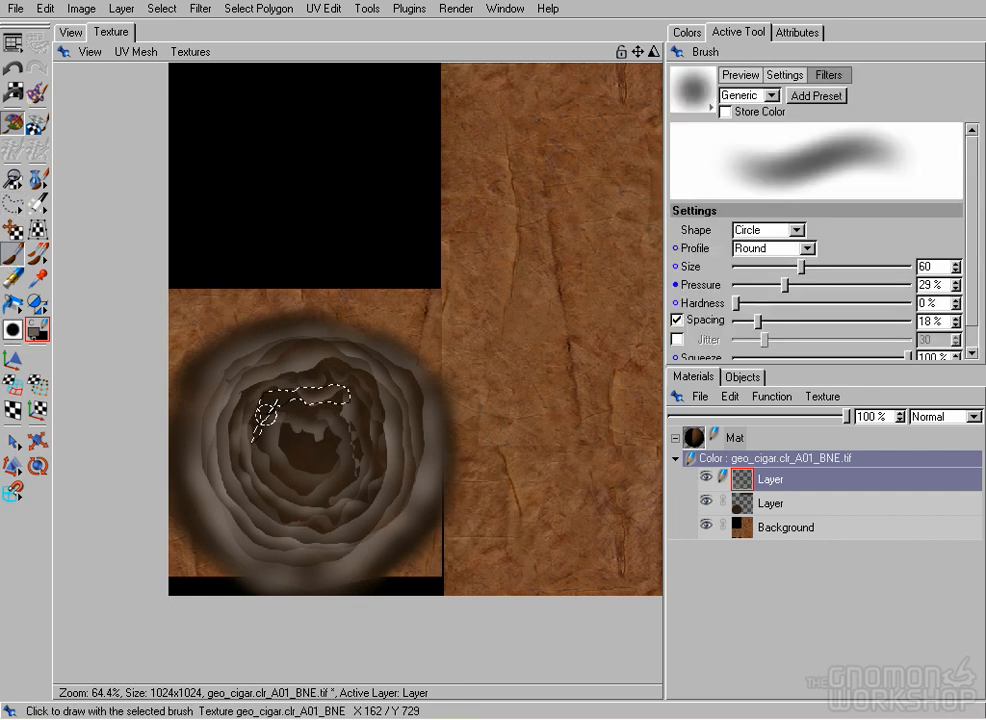
click(12, 203)
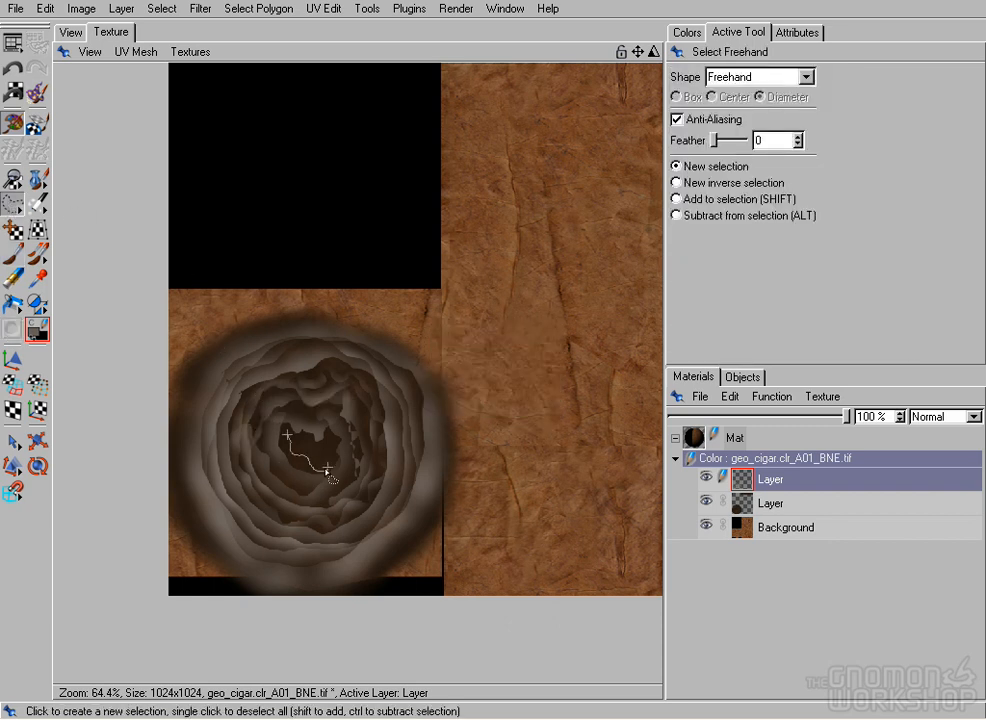
click(12, 254)
drag(328, 452, 304, 452)
click(12, 203)
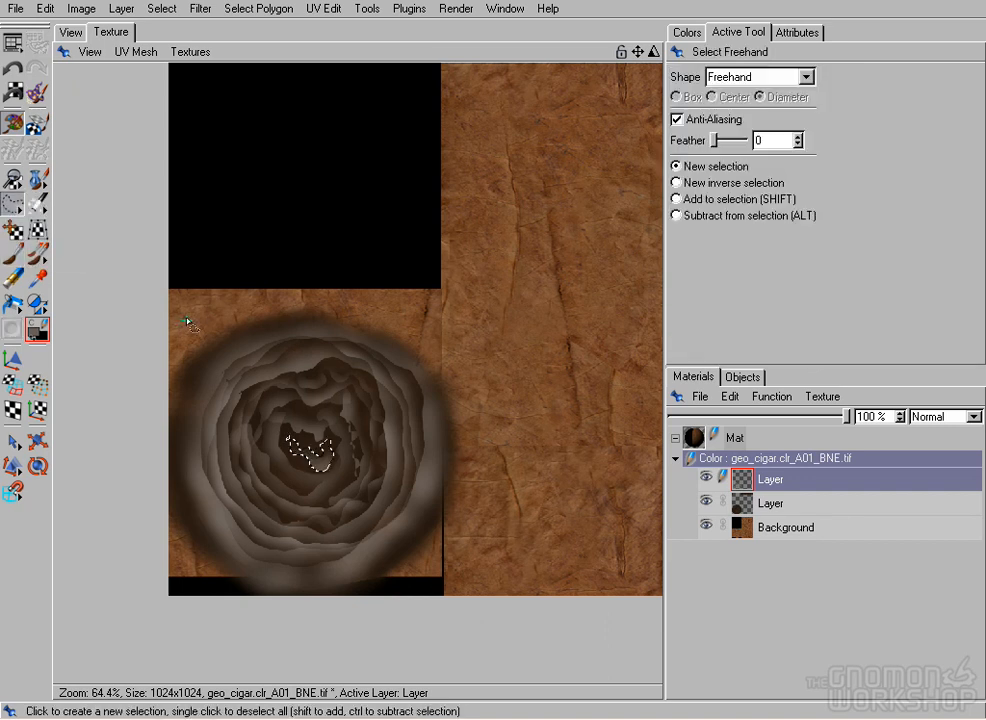
Brush grey into a freehand crescent on the centre's left, clear the selection, and orbit the cigar in the 3D view.
drag(289, 432, 297, 416)
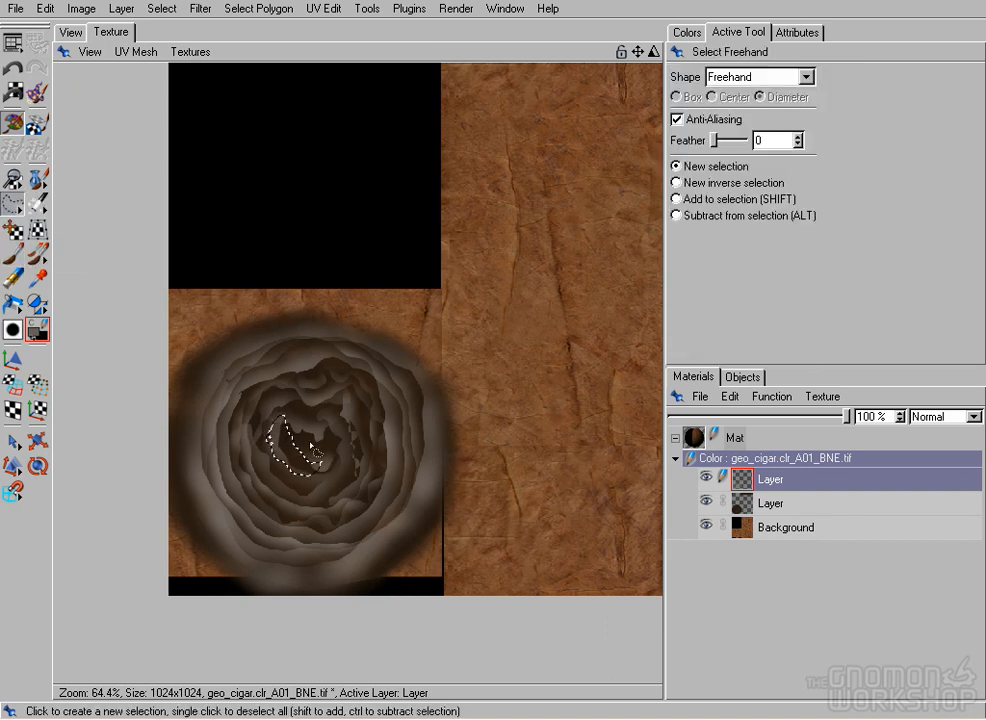
click(12, 254)
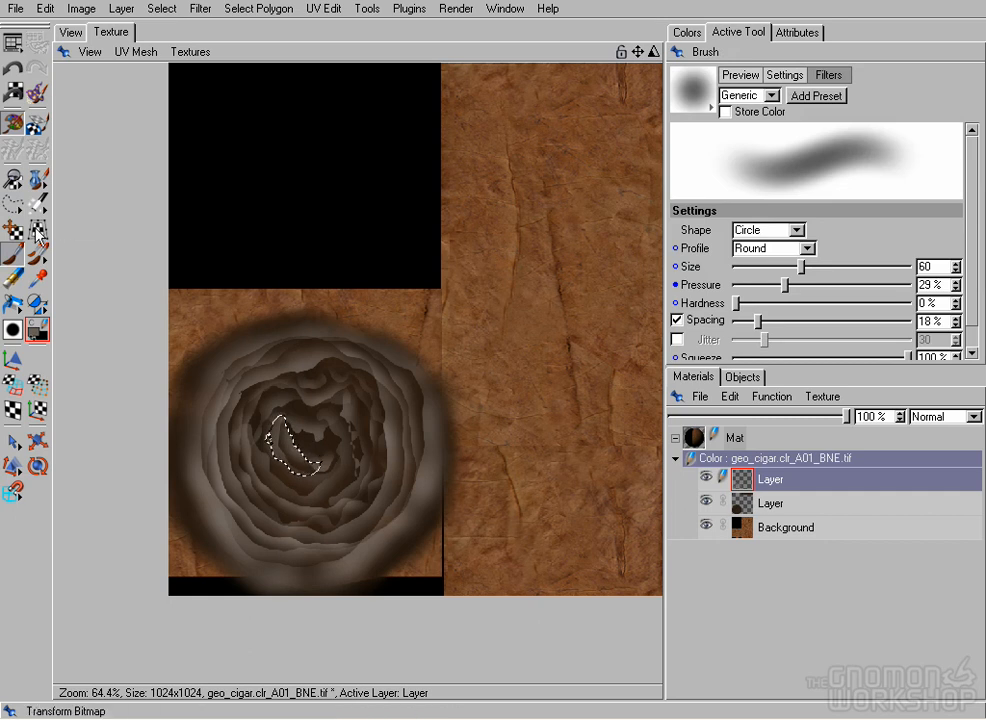
click(12, 205)
click(227, 326)
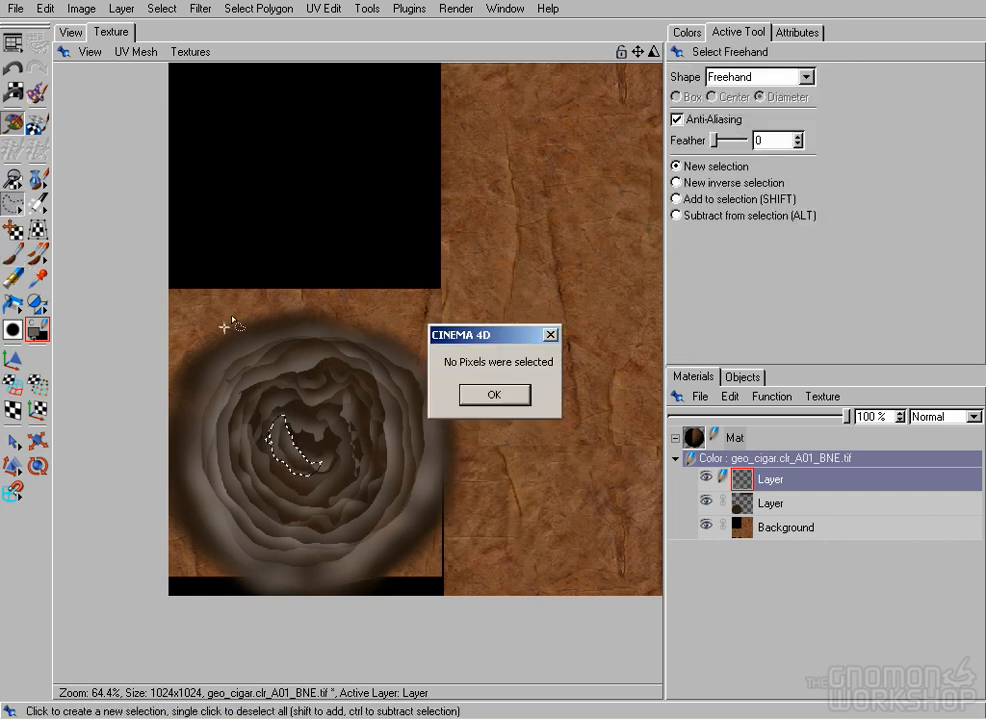
click(492, 393)
click(69, 32)
alt+drag(536, 343, 493, 277)
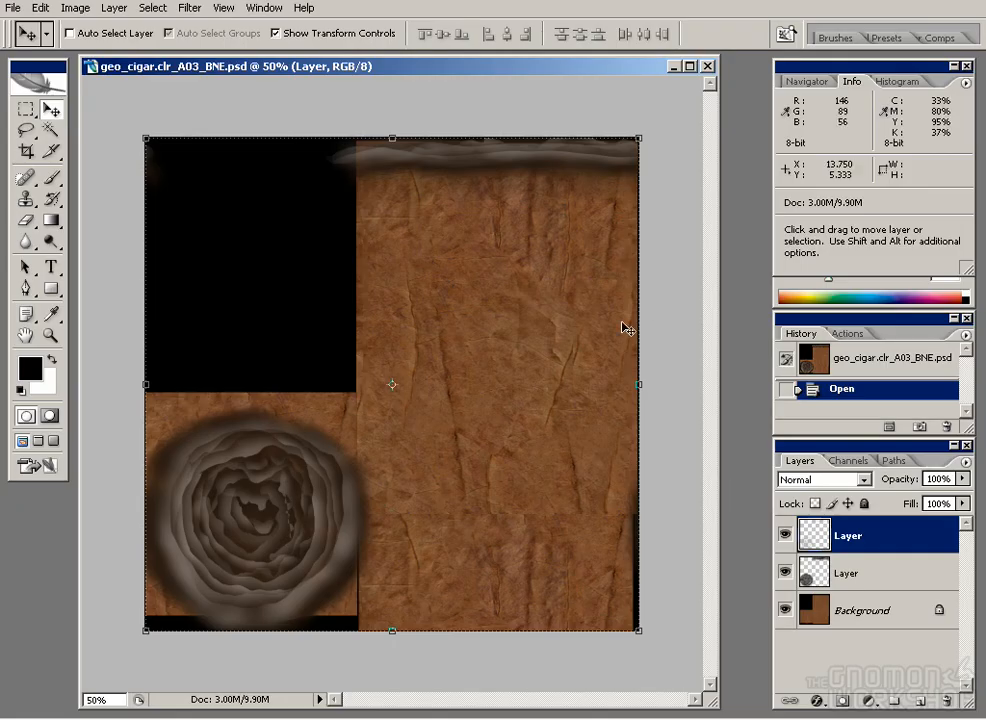
Switch to Photoshop with geo_cigar.clr_A03_BNE.psd and set the middle layer to Multiply blending at 83% opacity.
key(ctrl+alt+0)
drag(623, 326, 425, 440)
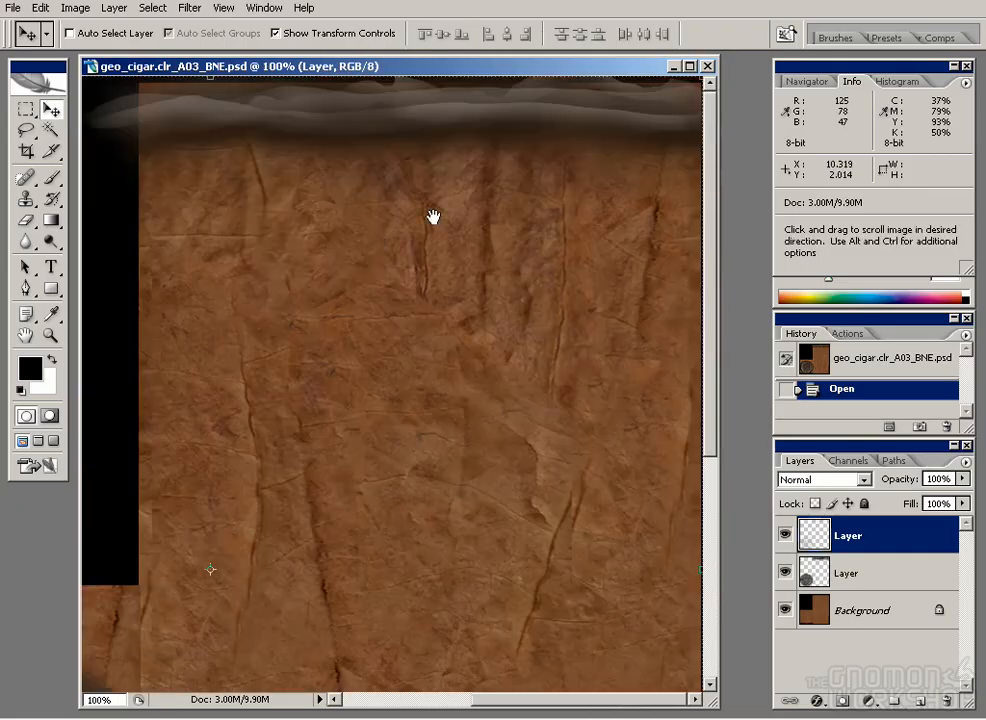
click(848, 573)
click(821, 479)
click(808, 268)
key(ctrl+z)
click(801, 479)
click(795, 122)
click(963, 479)
drag(962, 493, 951, 497)
On the top layer, clean up stray slivers around the end cap's centre with a small Eraser, undoing the last stroke.
drag(182, 625, 547, 255)
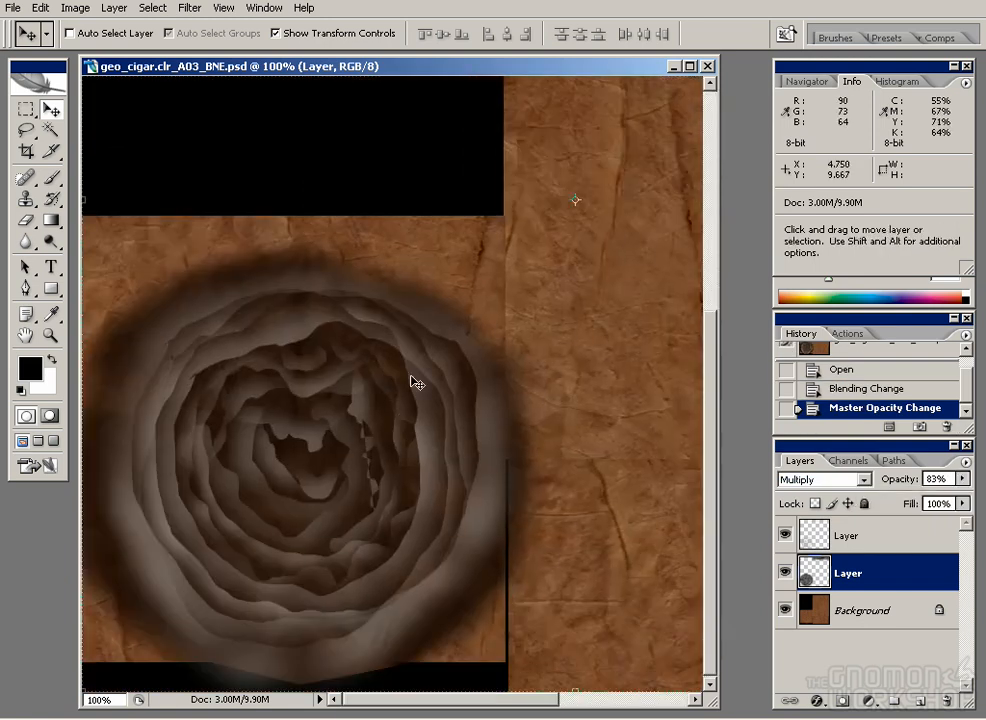
key(ctrl+plus)
click(823, 537)
key(e)
key(bracketleft)
key(bracketleft)
key(bracketleft)
key(bracketleft)
key(bracketleft)
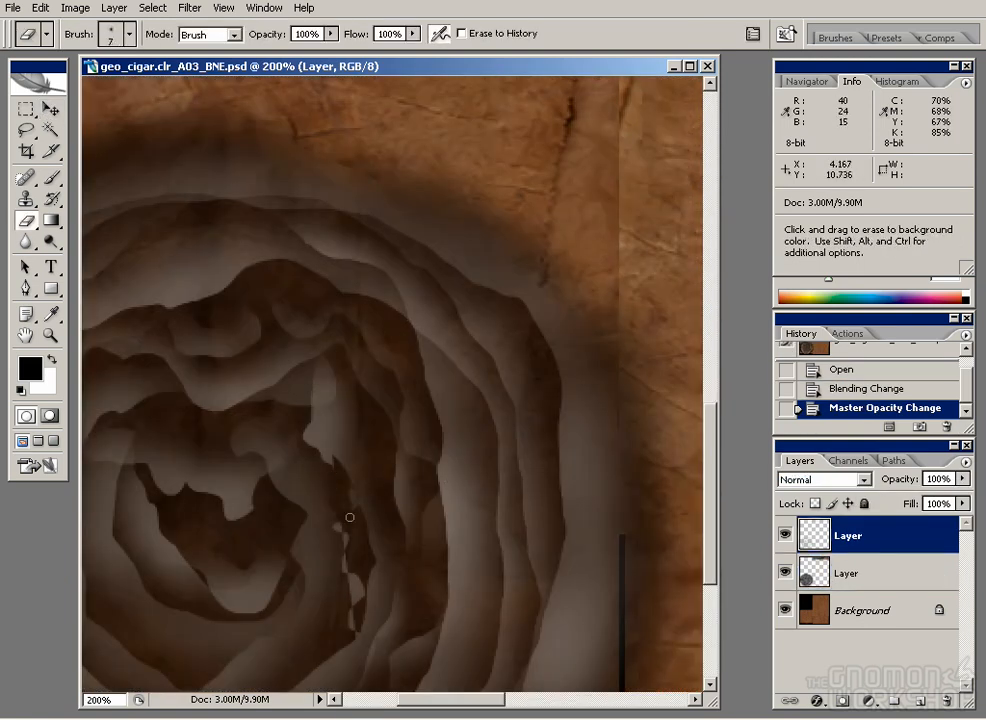
drag(332, 475, 328, 550)
drag(318, 443, 331, 462)
drag(285, 562, 390, 458)
drag(238, 396, 310, 438)
drag(165, 318, 196, 286)
key(ctrl+z)
Soften the hard edges of the end cap's ash rings with the Blur tool at size 20 and 50% strength.
key(r)
mouse_move(151, 196)
mouse_down()
mouse_move(187, 204)
mouse_move(136, 262)
mouse_up()
drag(130, 275, 112, 350)
drag(166, 460, 185, 436)
drag(225, 560, 217, 434)
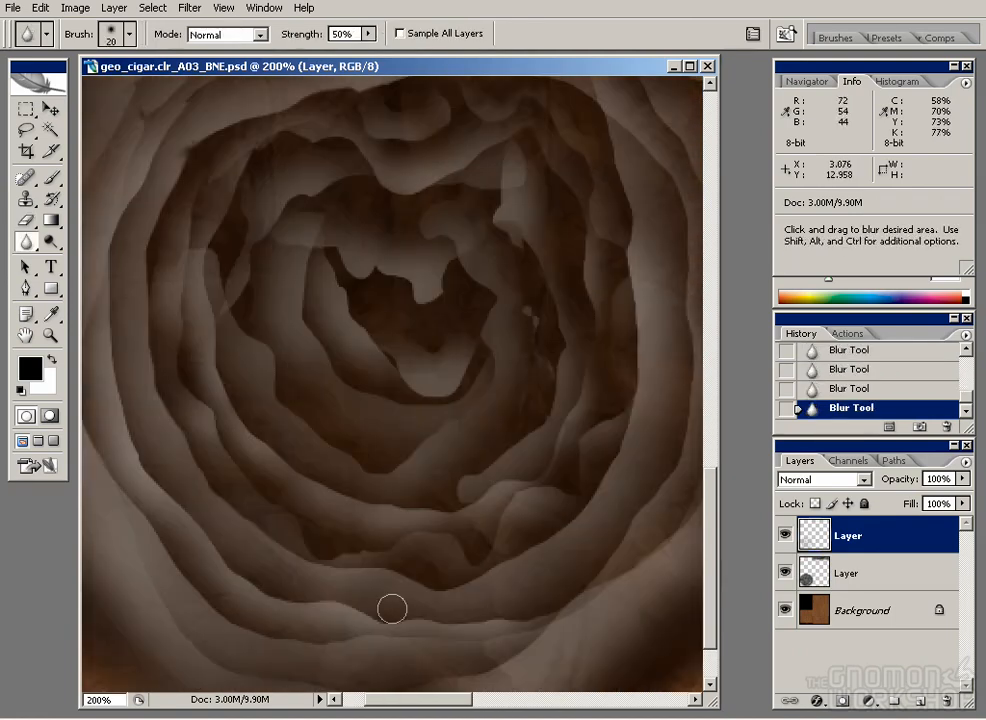
drag(589, 560, 524, 470)
drag(677, 360, 552, 453)
drag(431, 119, 508, 315)
drag(502, 574, 506, 474)
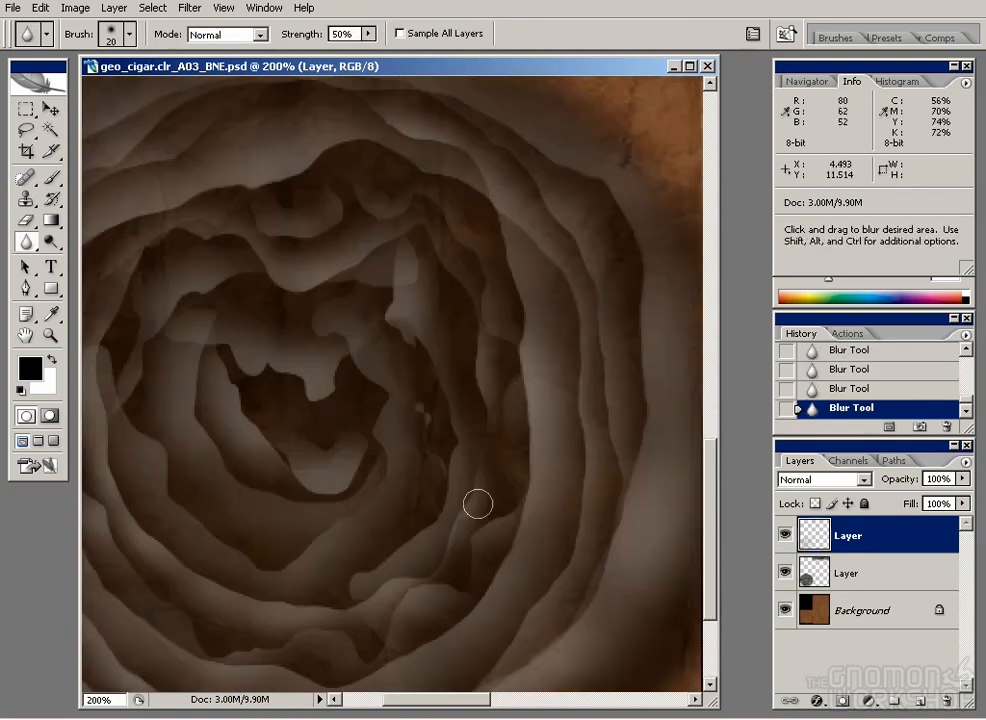
Soften the layered edges of the grey ash band along the wrapper's upper edge with the Blur tool.
key(ctrl+minus)
key(ctrl+minus)
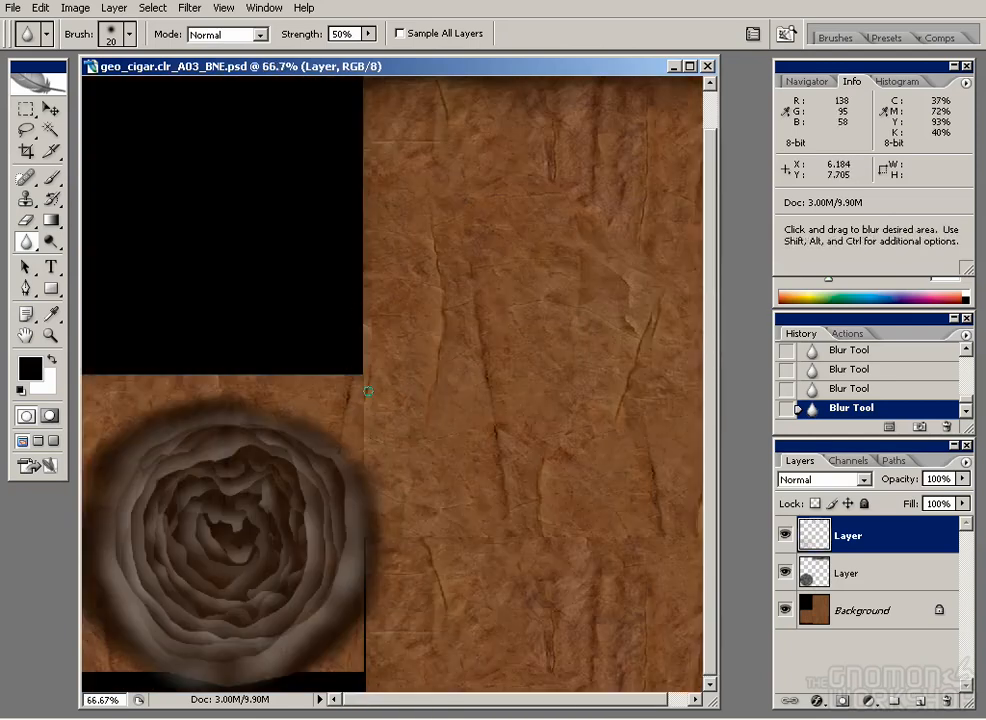
drag(489, 367, 471, 407)
key(ctrl+plus)
key(ctrl+plus)
drag(385, 218, 370, 518)
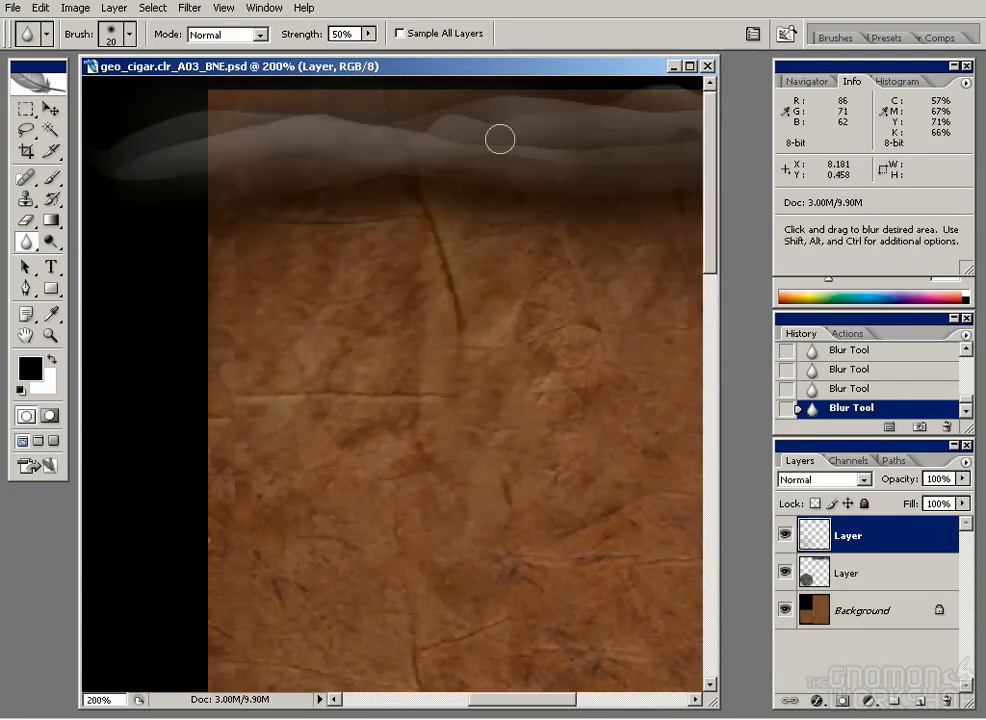
drag(655, 145, 402, 150)
drag(507, 152, 768, 396)
Add grain to the top ash layer with the Add Noise filter.
click(190, 8)
mouse_move(330, 208)
click(408, 210)
click(357, 463)
drag(380, 377, 365, 379)
click(599, 120)
drag(230, 235, 435, 235)
Try a blur filter on the noisy top layer and undo it.
click(190, 8)
mouse_move(328, 158)
click(430, 192)
key(ctrl+z)
Soften the noise on the top layer with the Blur filter.
click(190, 8)
mouse_move(380, 159)
click(415, 176)
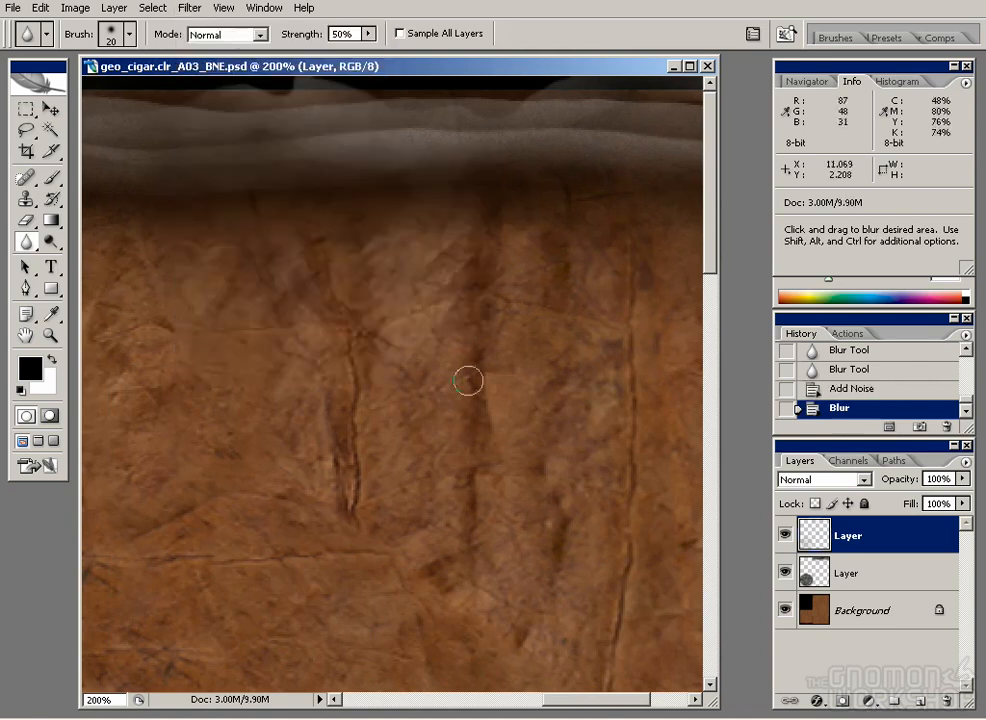
Examine the blurred noise across the side band, the whole texture and the end cap's rings.
drag(200, 570, 536, 220)
drag(270, 600, 402, 195)
drag(290, 517, 598, 260)
key(ctrl+minus)
key(ctrl+minus)
key(ctrl+minus)
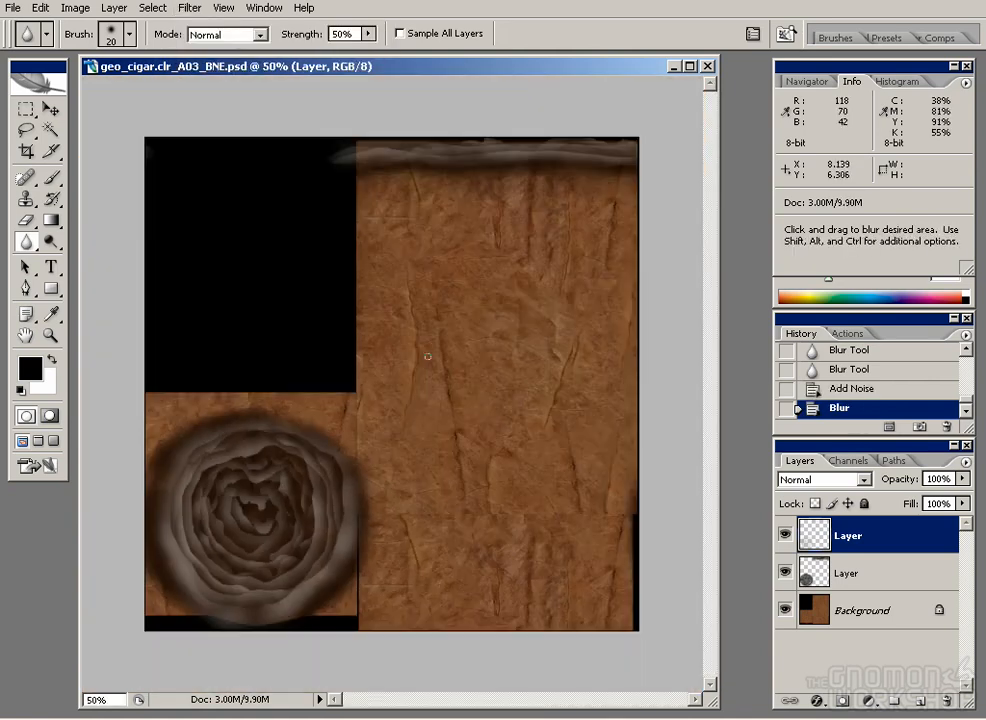
key(ctrl+plus)
key(ctrl+plus)
key(ctrl+plus)
Choose a rough textured brush for the Eraser and try it along a ring's edge, undoing the trial.
key(e)
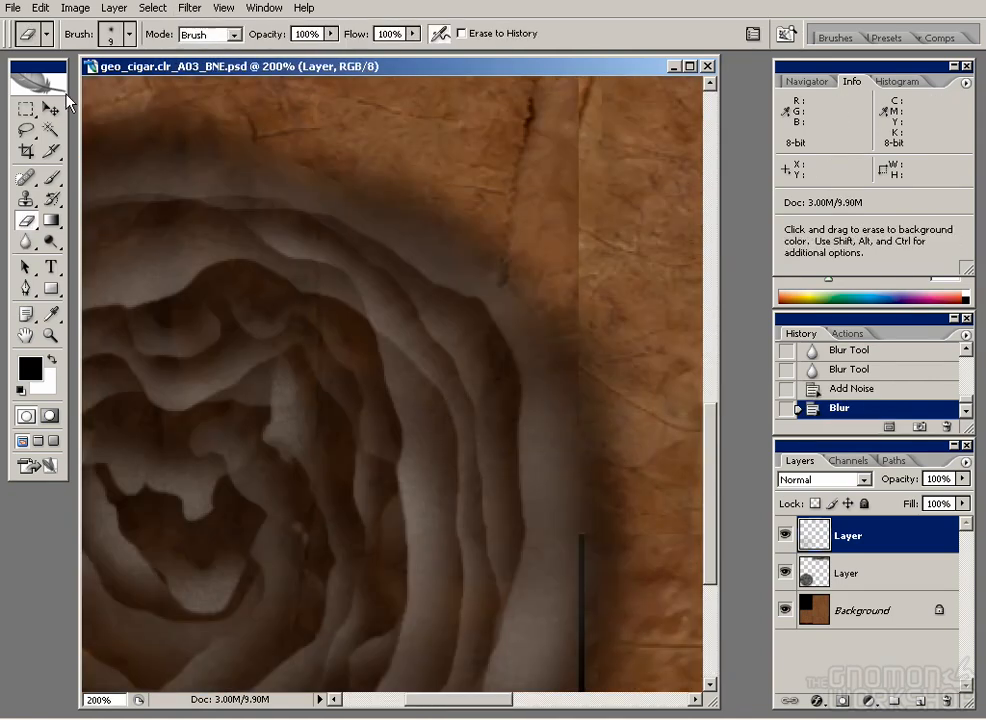
click(105, 34)
scroll(220, 250, down, 3)
click(140, 183)
drag(404, 400, 408, 558)
key(ctrl+z)
key(ctrl+z)
Change the Eraser brush's texture pattern, enable Texture Each Tip, and set the dual brush's scatter to 123%.
click(826, 40)
click(663, 145)
click(793, 83)
double_click(869, 148)
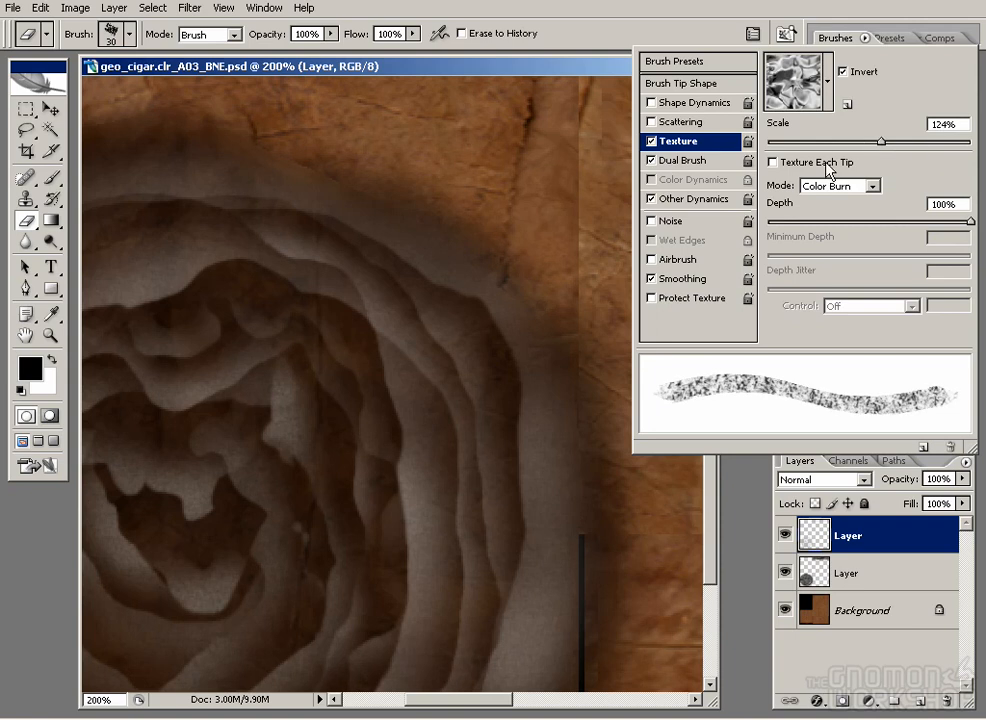
click(771, 162)
click(869, 186)
click(843, 306)
mouse_move(770, 256)
mouse_down()
mouse_move(817, 258)
mouse_move(792, 271)
mouse_move(829, 240)
mouse_up()
click(675, 163)
drag(769, 306, 793, 307)
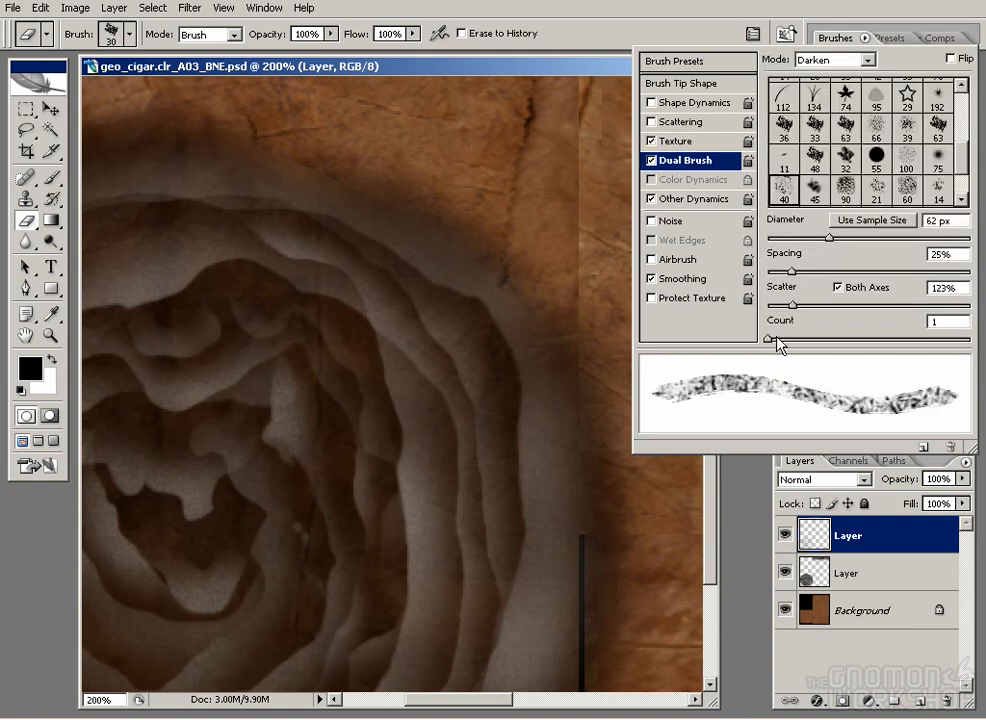
Change the brush texture to a dense grainy pattern and try several texture blending modes.
click(675, 141)
click(827, 83)
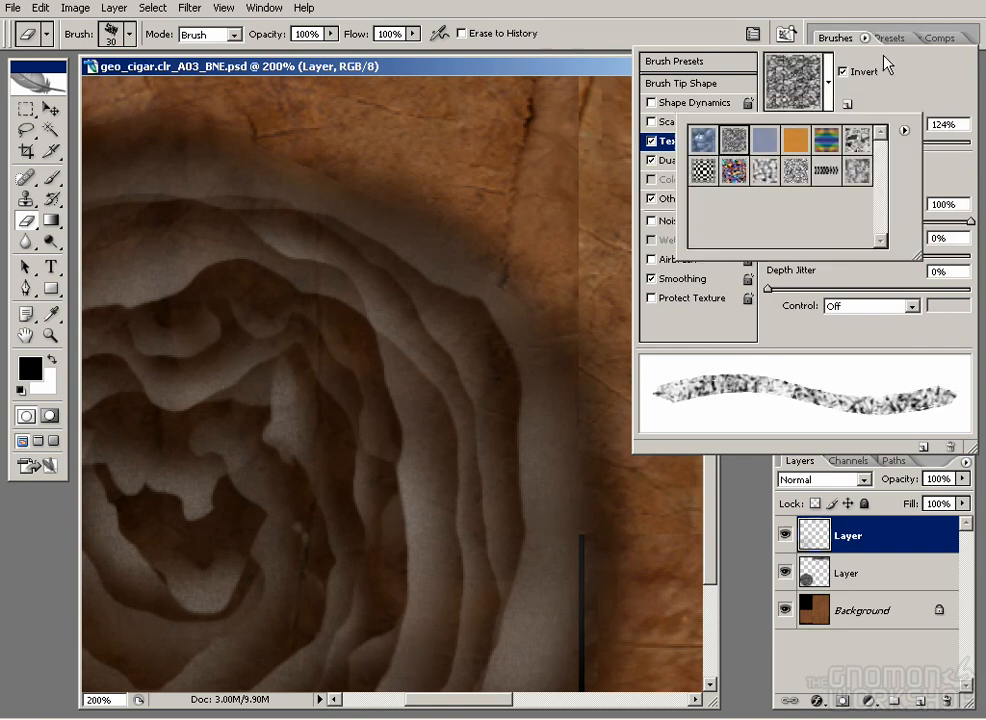
click(869, 186)
click(839, 234)
click(840, 188)
click(840, 219)
click(837, 187)
click(839, 265)
click(840, 187)
click(839, 281)
click(839, 188)
click(839, 292)
Add scattering to the Eraser brush and set its tip spacing to 28%.
click(661, 123)
drag(772, 76, 782, 77)
click(838, 59)
click(697, 85)
drag(772, 340, 793, 341)
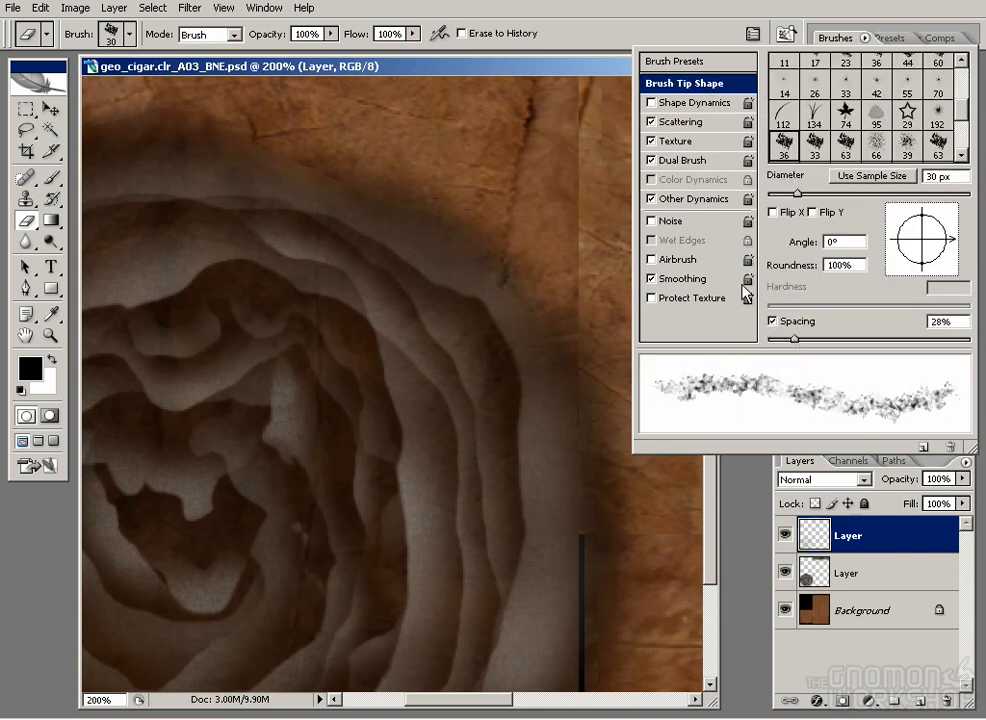
click(473, 542)
Set the dual brush's spacing to 1%.
click(830, 39)
click(697, 159)
drag(796, 276, 771, 280)
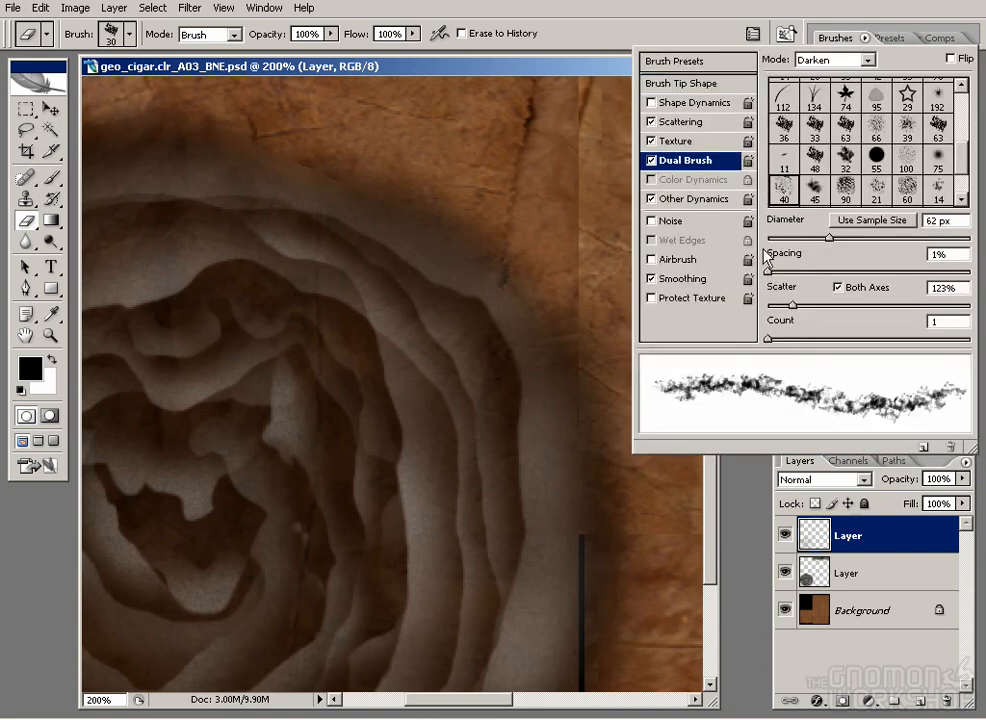
click(478, 494)
Add a layer mask to the top layer, test the Eraser on it, and swap the foreground and background colours.
click(843, 702)
key(b)
key(e)
drag(397, 440, 390, 419)
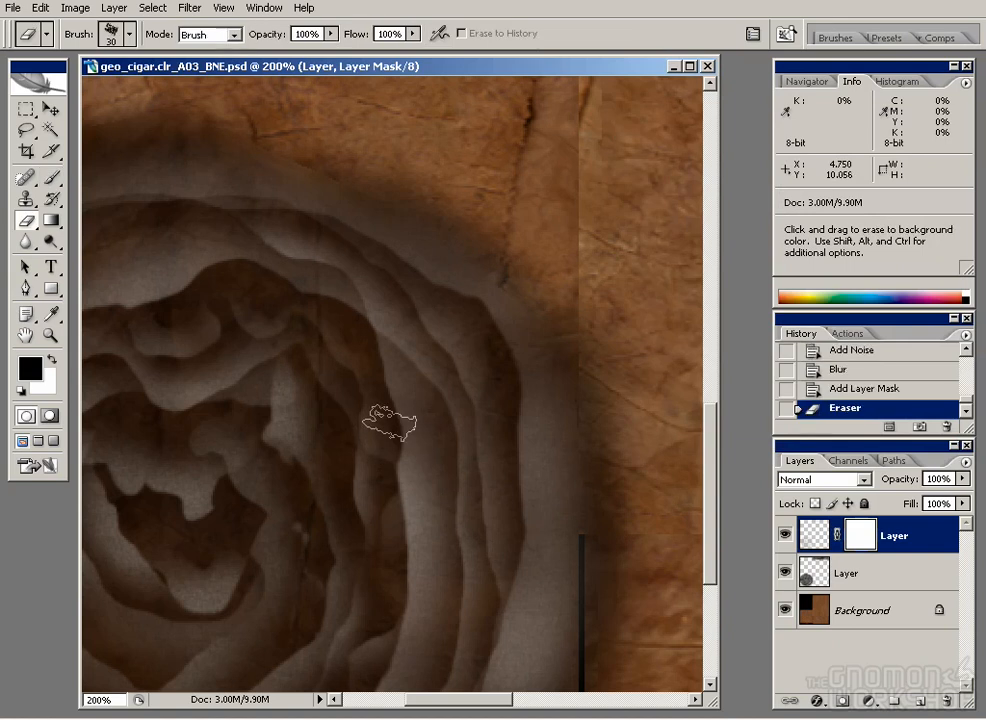
key(x)
Roughen the inner ash rings' edges on the top layer's mask with the textured Eraser at size 8.
key(bracketleft)
key(bracketleft)
key(bracketleft)
key(bracketleft)
drag(404, 490, 380, 342)
mouse_move(408, 535)
mouse_down()
mouse_move(412, 561)
mouse_move(412, 456)
mouse_up()
mouse_move(408, 465)
mouse_down()
mouse_move(386, 540)
mouse_move(438, 440)
mouse_up()
drag(434, 442, 355, 533)
drag(258, 577, 379, 521)
drag(152, 551, 300, 552)
mouse_move(296, 550)
mouse_down()
mouse_move(196, 487)
mouse_move(125, 390)
mouse_move(103, 292)
mouse_up()
drag(148, 277, 200, 361)
drag(162, 325, 218, 186)
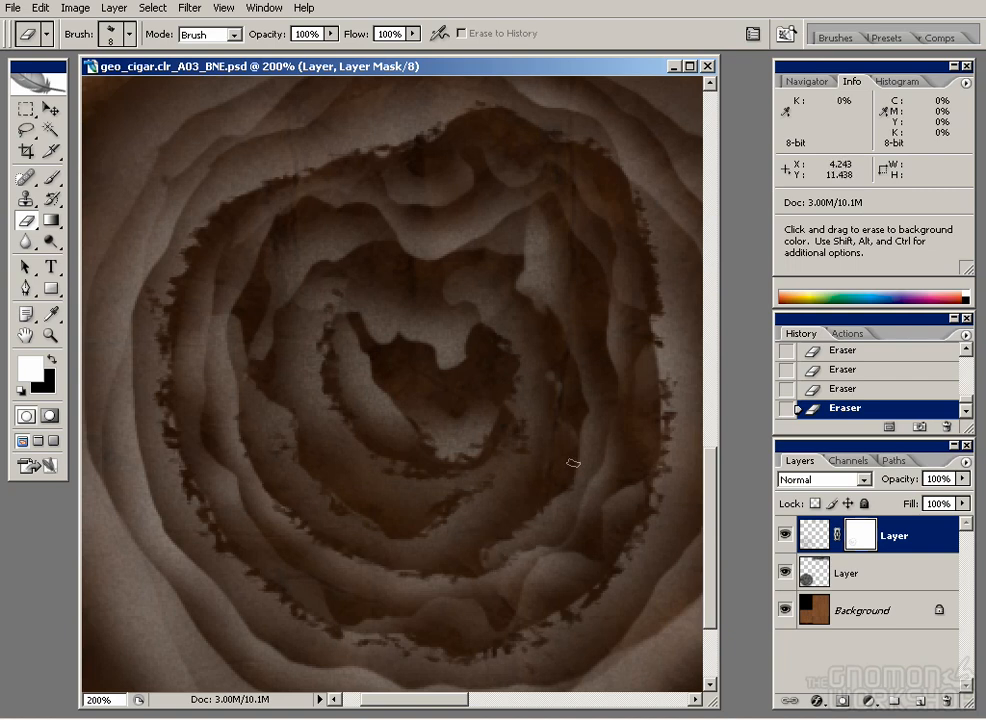
Roughen the outer ash rings' edges on the top layer's mask with the textured Eraser at size 8.
drag(468, 608, 414, 546)
drag(134, 518, 202, 567)
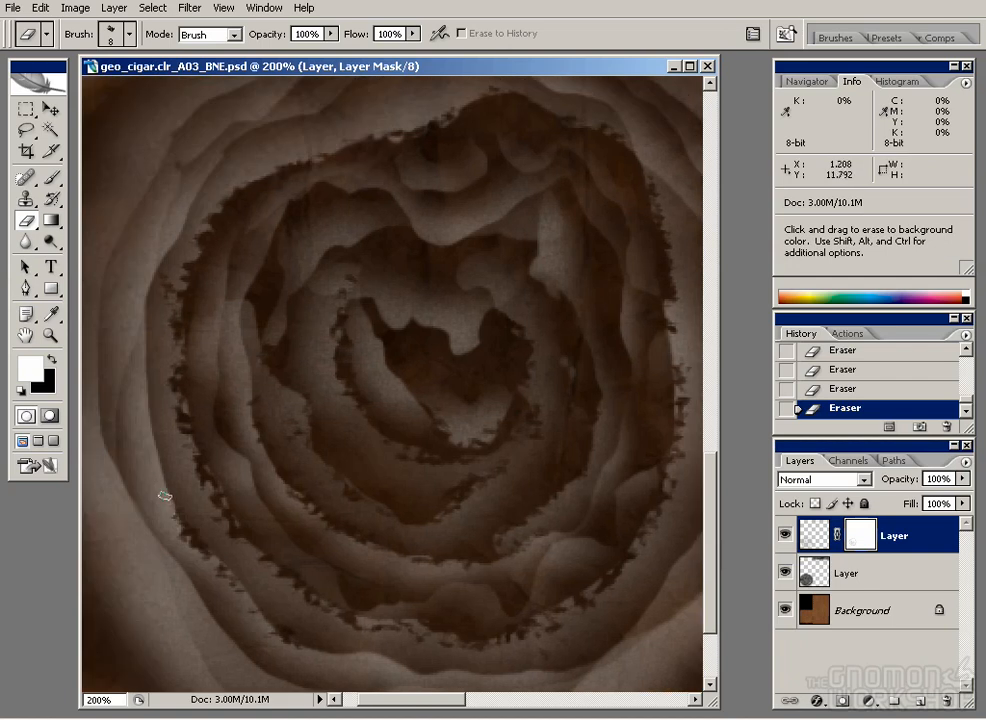
drag(256, 134, 236, 256)
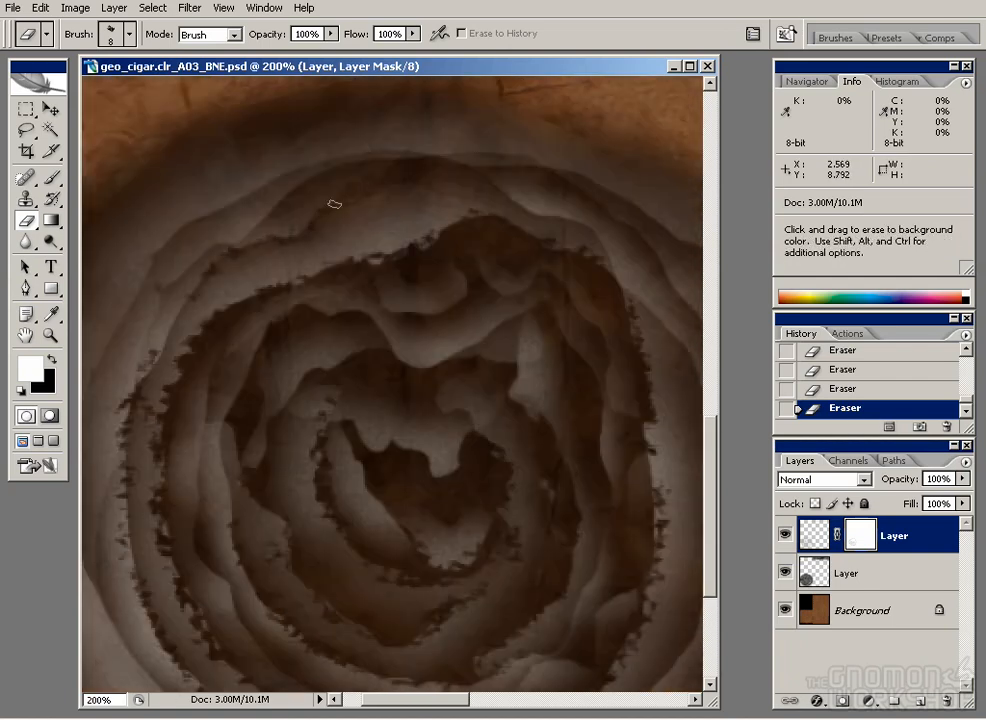
drag(509, 182, 431, 208)
drag(625, 564, 629, 464)
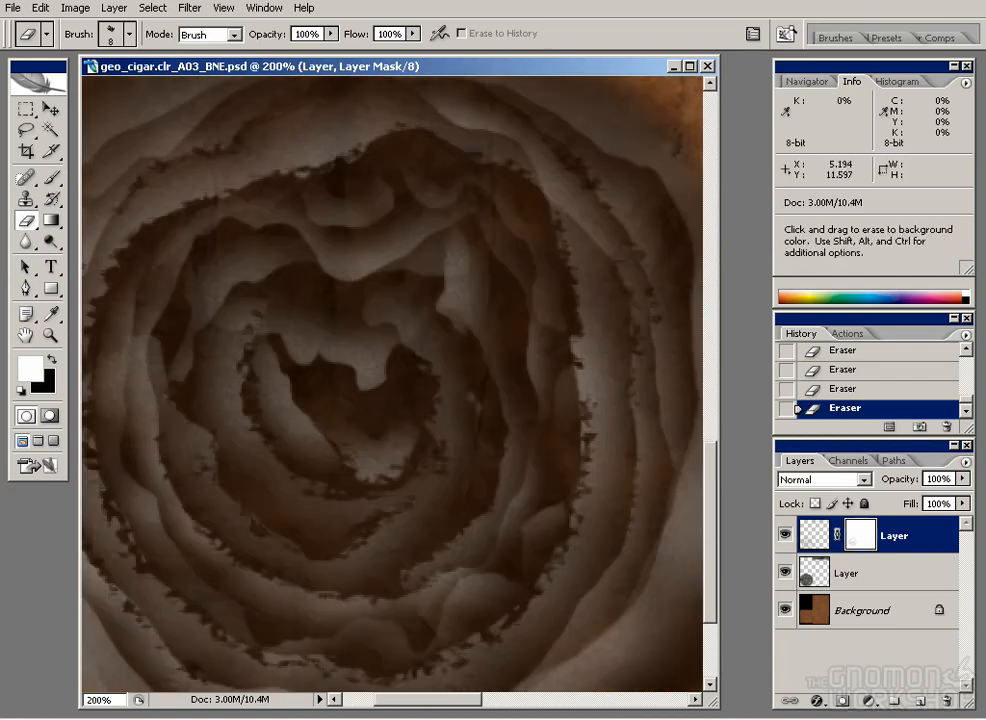
drag(535, 614, 546, 462)
drag(590, 516, 517, 524)
Enlarge the Eraser to size 10 and break up the remaining ash ring edges on the top layer's mask.
key(])
drag(586, 435, 604, 355)
key(])
drag(614, 200, 609, 321)
drag(622, 190, 548, 131)
drag(207, 232, 380, 354)
drag(360, 168, 186, 262)
mouse_move(138, 378)
mouse_down()
mouse_move(116, 480)
mouse_move(121, 411)
mouse_up()
drag(140, 590, 201, 639)
key(ctrl+plus)
drag(614, 292, 277, 460)
drag(273, 380, 314, 480)
drag(200, 440, 375, 422)
mouse_move(290, 390)
mouse_down()
mouse_move(345, 392)
mouse_move(440, 334)
mouse_up()
drag(228, 332, 160, 319)
mouse_move(362, 292)
mouse_down()
mouse_move(240, 323)
mouse_move(325, 392)
mouse_up()
drag(335, 450, 368, 473)
drag(290, 528, 348, 532)
key(ctrl+minus)
key(ctrl+minus)
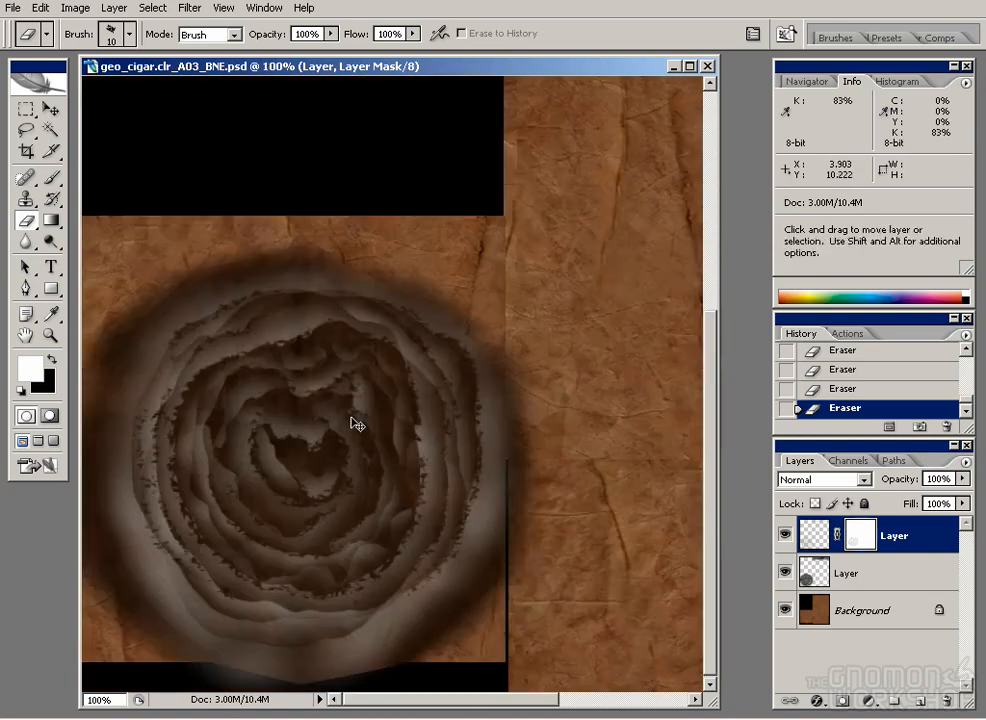
Soften the top layer's mask with a Gaussian Blur.
click(189, 8)
mouse_move(265, 159)
click(467, 226)
drag(404, 408, 363, 412)
key(Return)
Paint black along the ragged ring edges on the mask with the Brush, reducing its size to 7.
key(b)
key(ctrl+plus)
key(ctrl+plus)
key(x)
drag(427, 457, 413, 302)
key(ctrl+minus)
key(ctrl+minus)
key(bracketleft)
key(bracketleft)
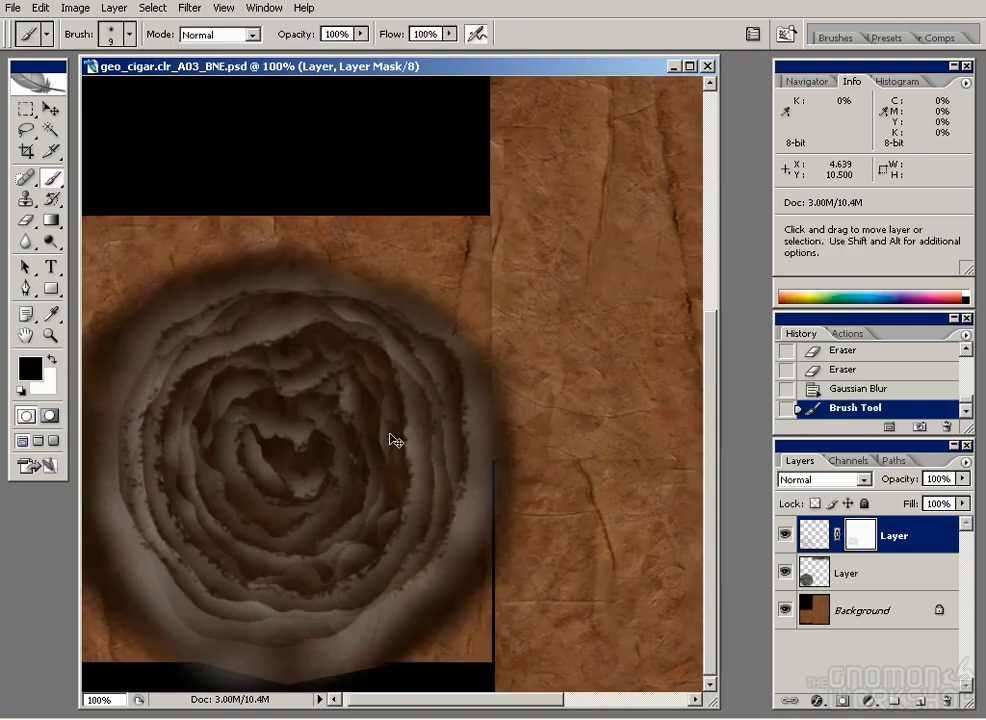
drag(163, 482, 169, 495)
mouse_move(174, 503)
mouse_down()
mouse_move(186, 536)
mouse_move(244, 583)
mouse_up()
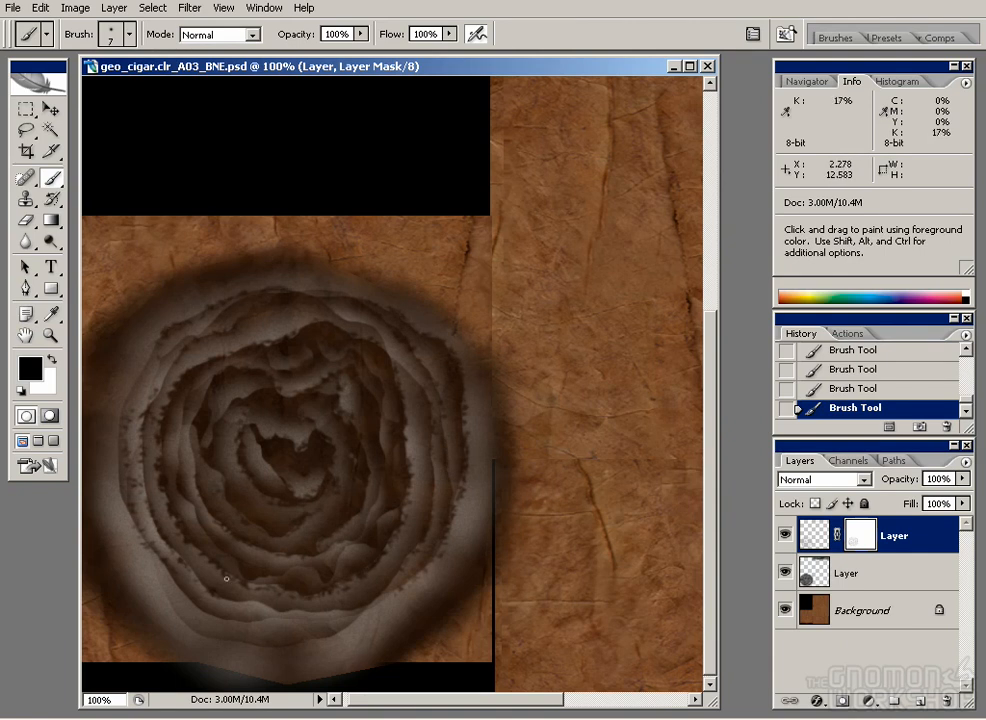
drag(365, 550, 467, 109)
Roughen the edges of the horizontal ash strip on the top layer's mask with the textured Eraser at size 10.
key(e)
drag(354, 107, 402, 107)
key(x)
drag(408, 108, 428, 105)
drag(241, 106, 289, 102)
mouse_move(470, 97)
mouse_down()
mouse_move(379, 95)
mouse_move(501, 101)
mouse_up()
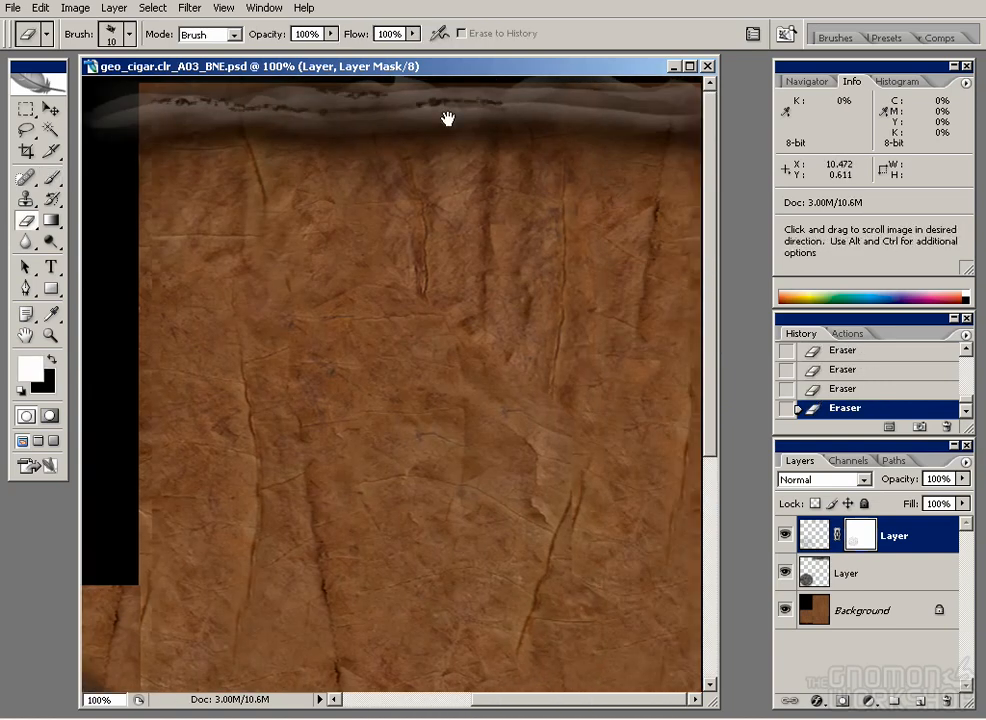
Touch up the ash strip's ragged mask edges with the Brush at size 7, swapping between black and white.
key(b)
drag(192, 101, 198, 102)
drag(203, 102, 209, 103)
mouse_move(215, 103)
mouse_down()
mouse_move(223, 101)
mouse_move(200, 86)
mouse_up()
key(x)
key(x)
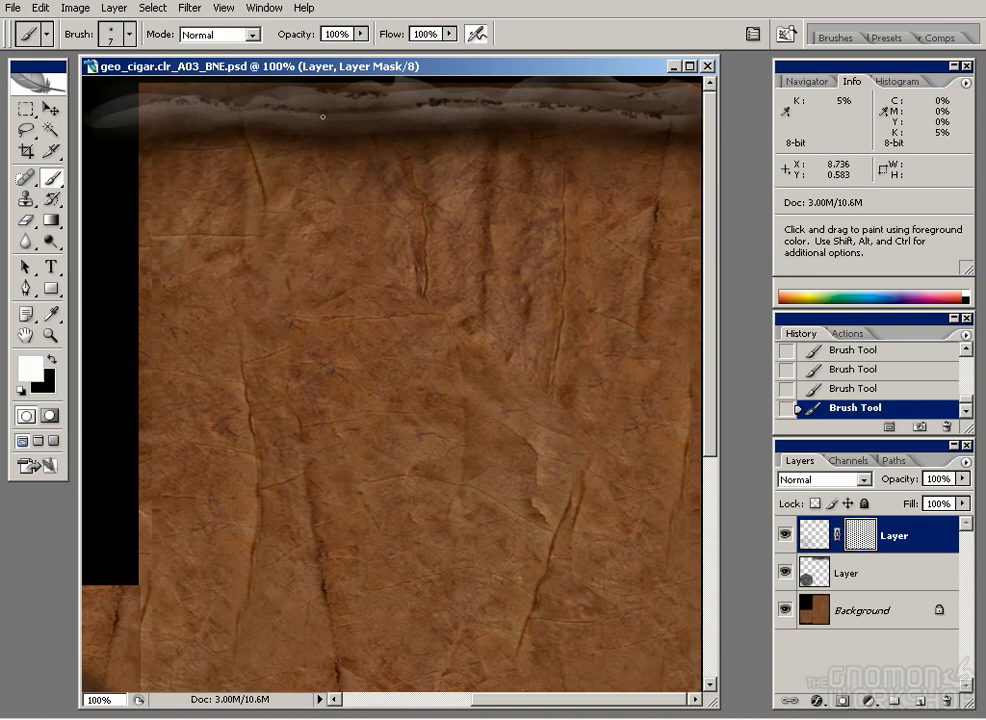
drag(261, 86, 389, 84)
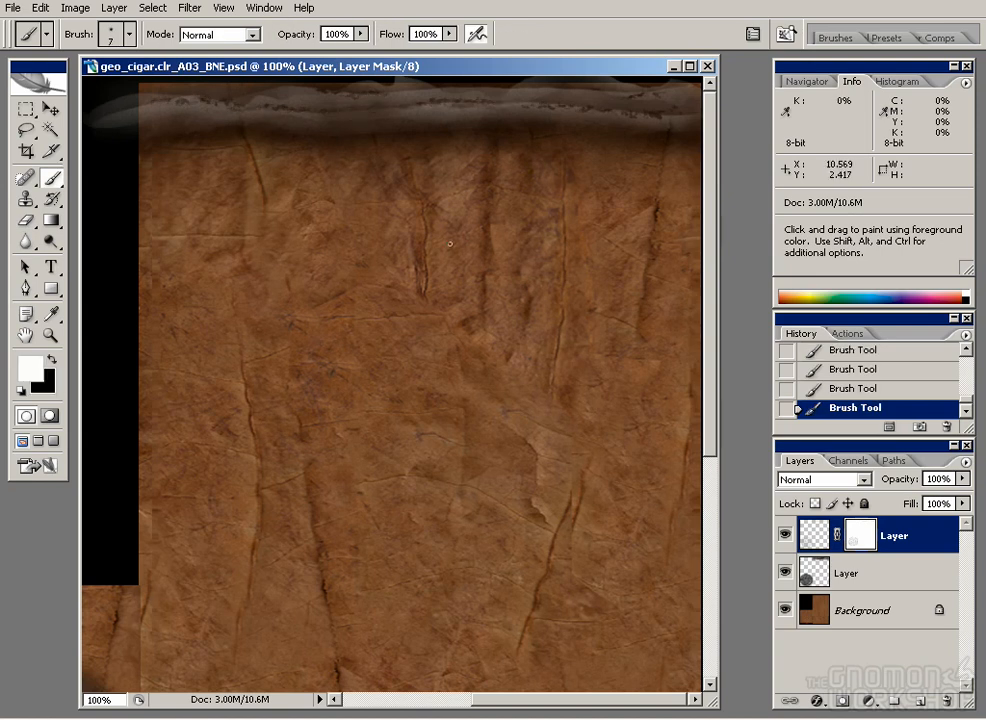
Save the document as the TIFF file geo_cigar.clr_A04_BNE.tif with its layers kept.
key(ctrl+minus)
click(13, 7)
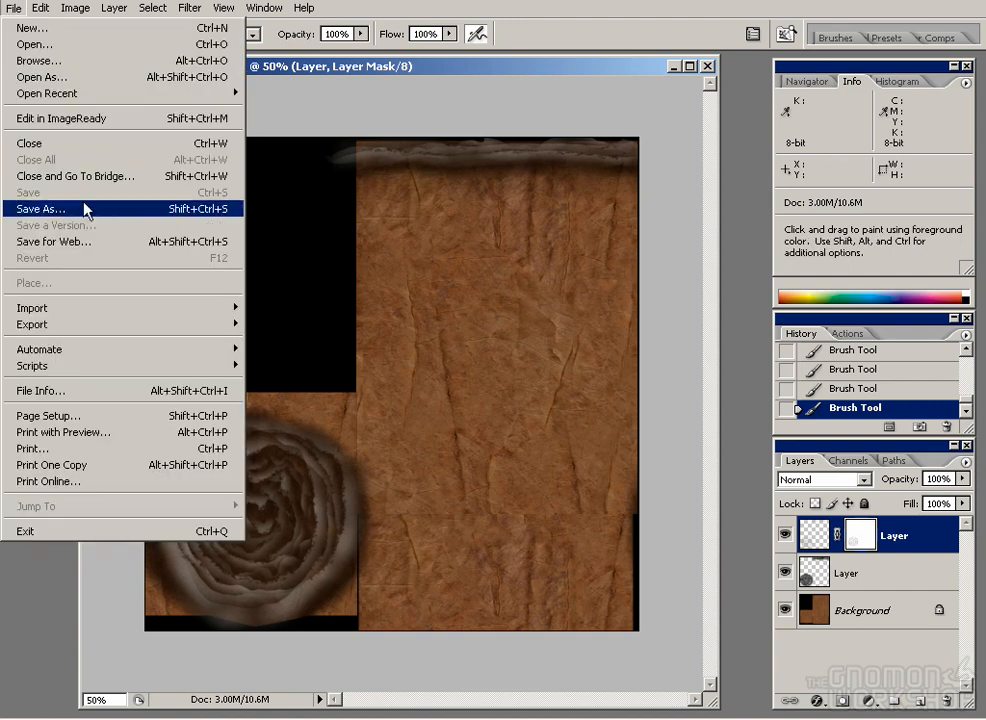
click(50, 209)
click(372, 417)
key(BackSpace)
text(4)
click(425, 442)
click(368, 652)
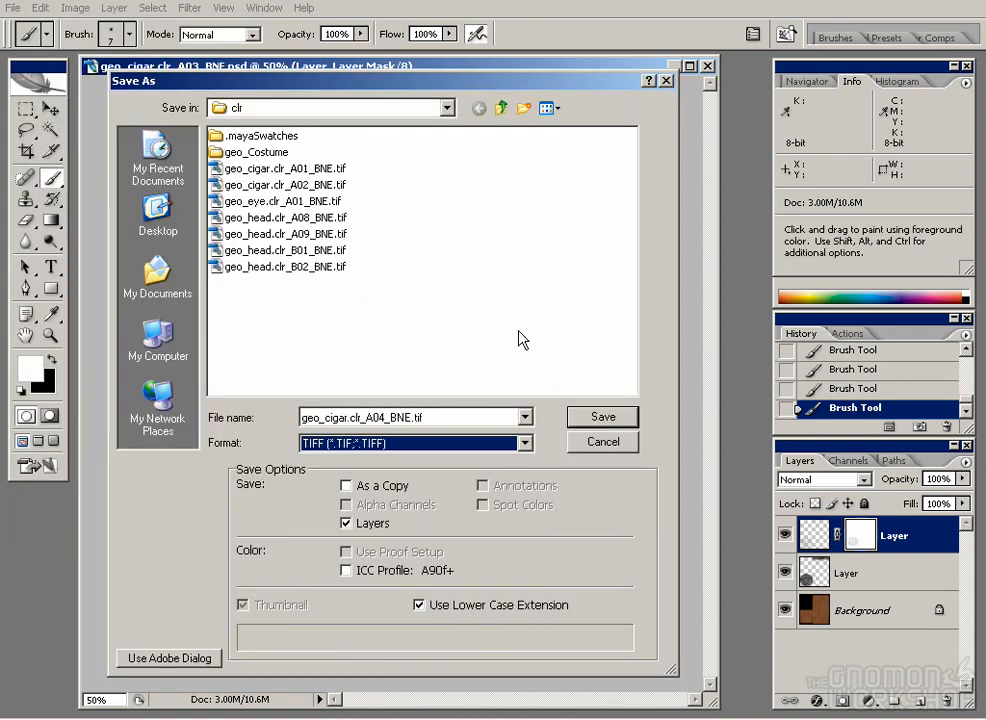
click(590, 417)
click(620, 100)
Target the top layer's image instead of its mask and desaturate it.
key(ctrl+grave)
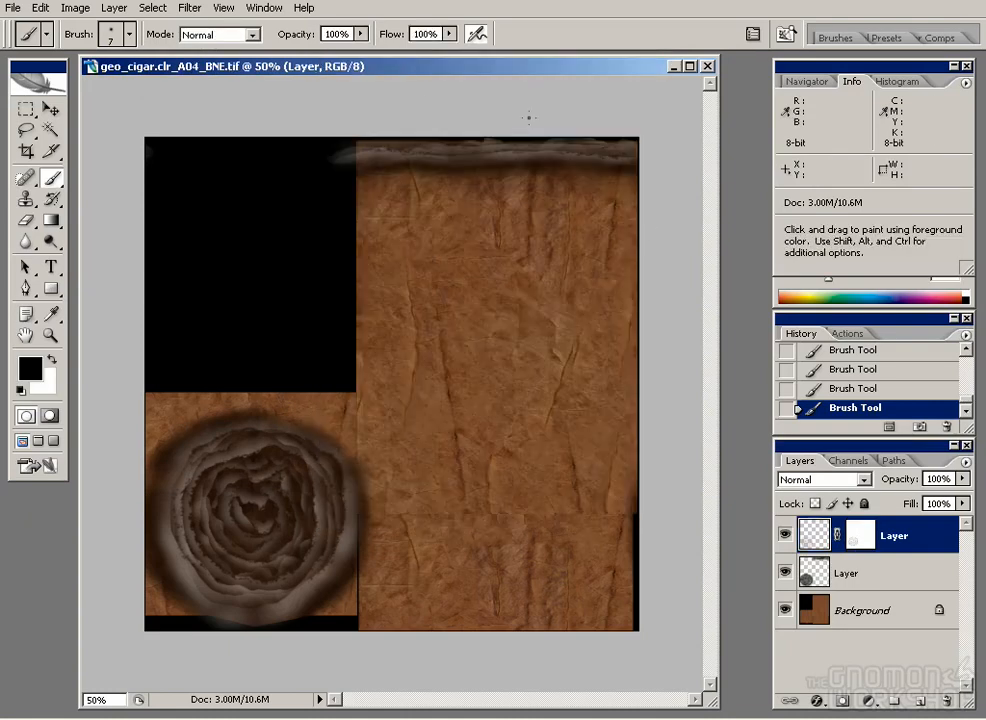
click(86, 14)
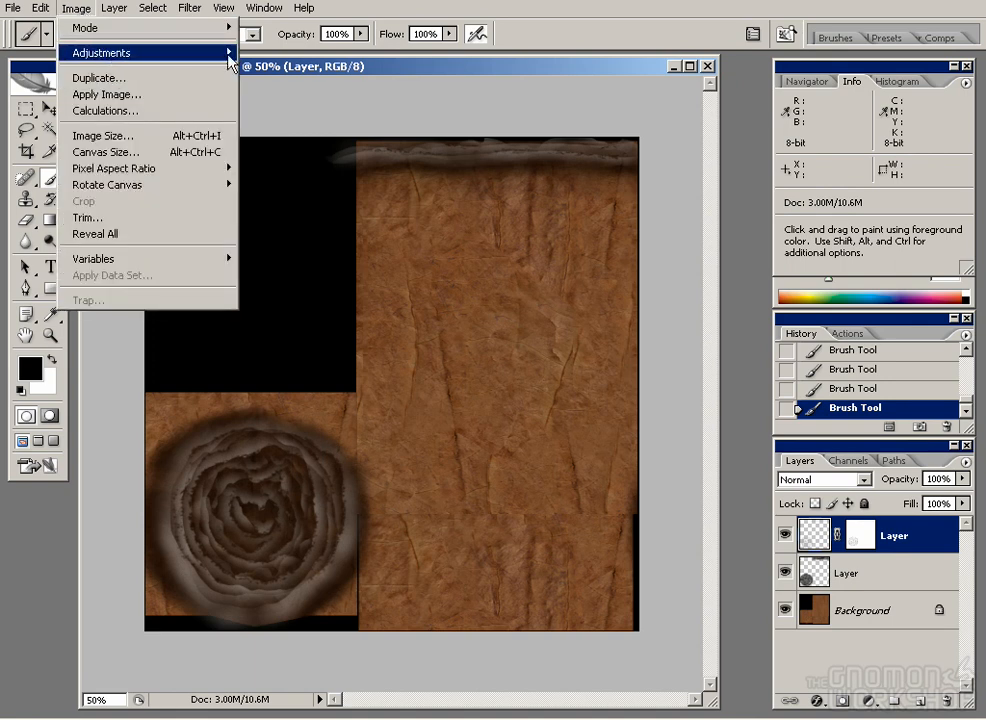
mouse_move(225, 53)
click(290, 192)
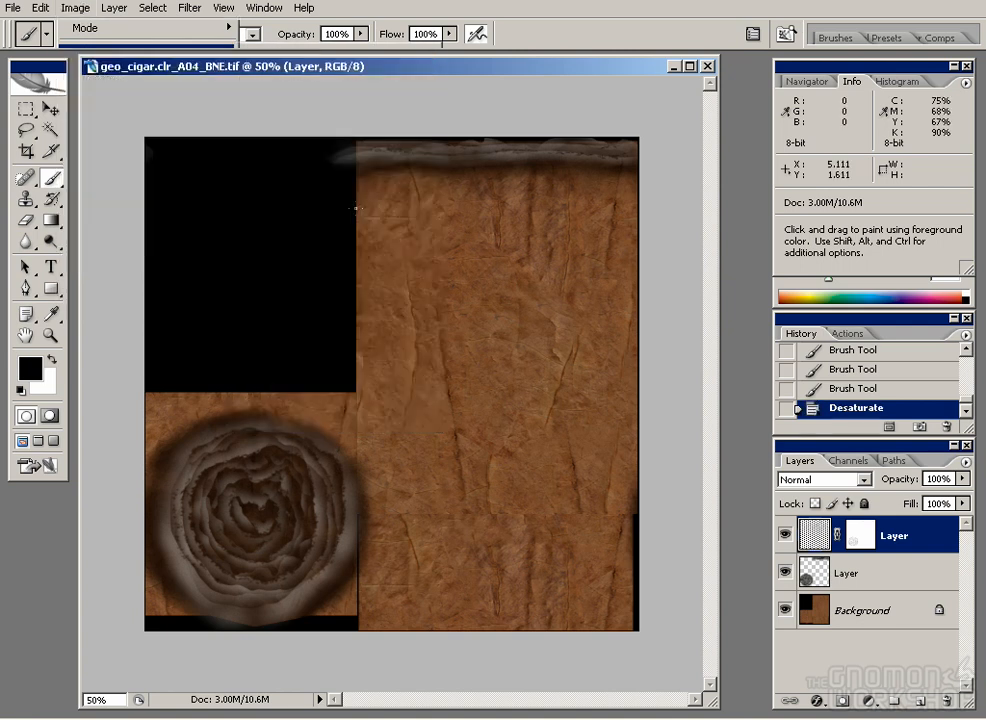
Desaturate the Multiply ash layer beneath the masked layer.
click(848, 573)
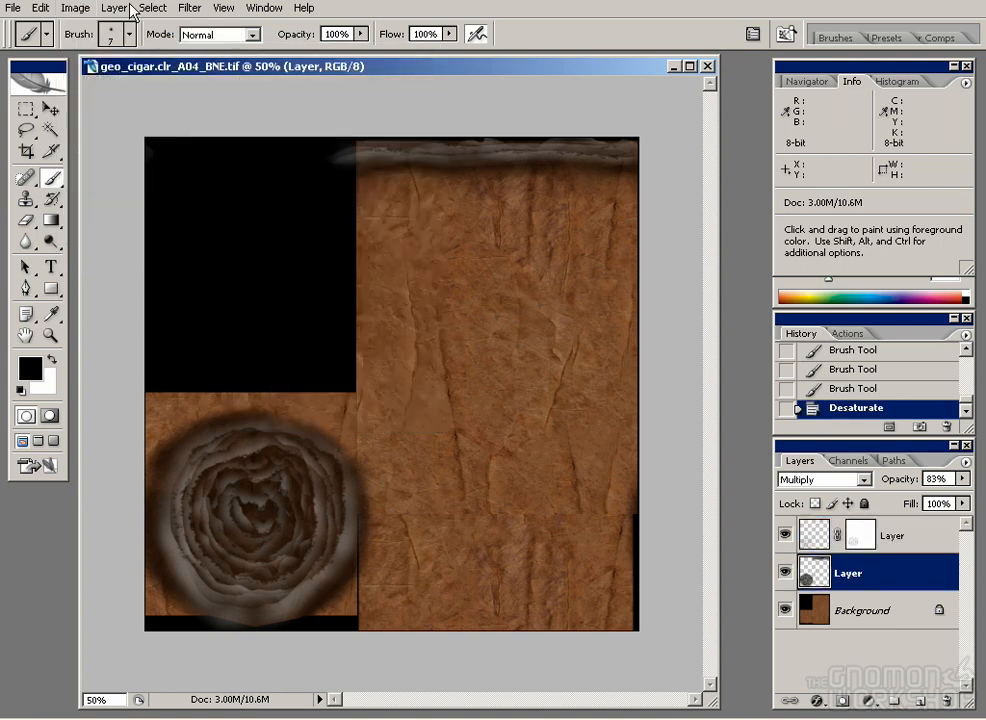
click(77, 8)
mouse_move(105, 52)
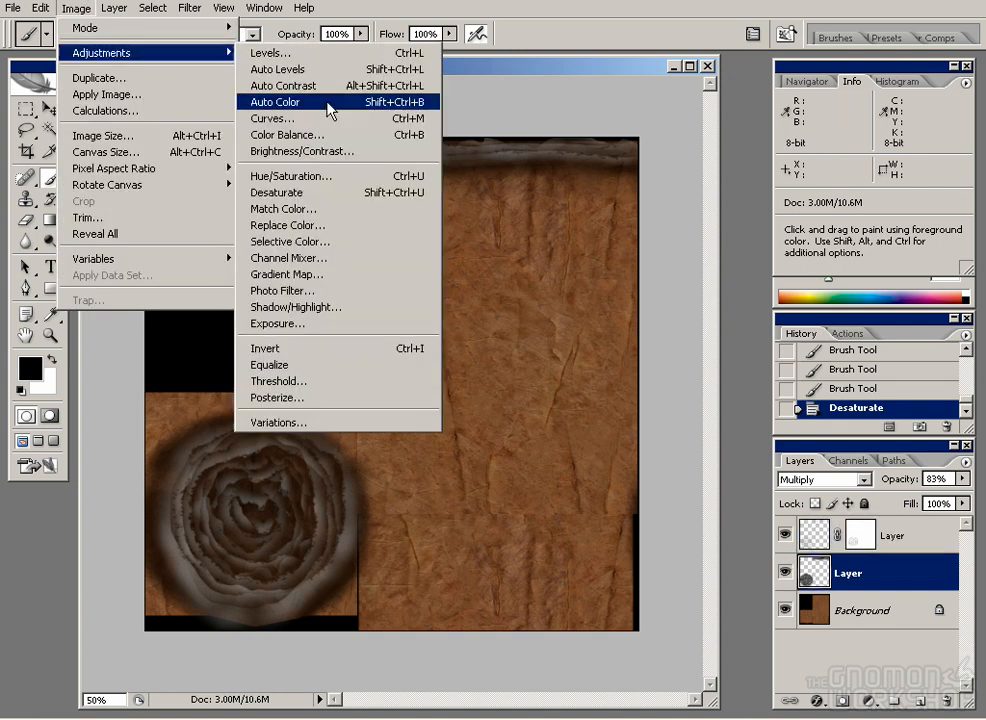
click(300, 192)
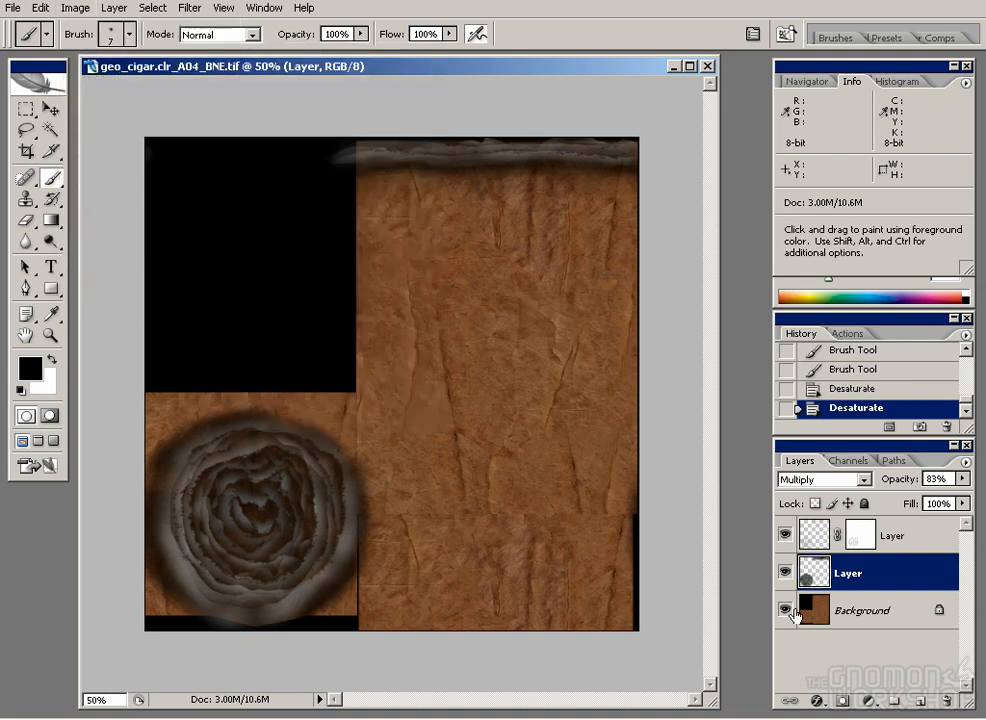
Create a new layer directly above the Background and fill it with black.
click(800, 608)
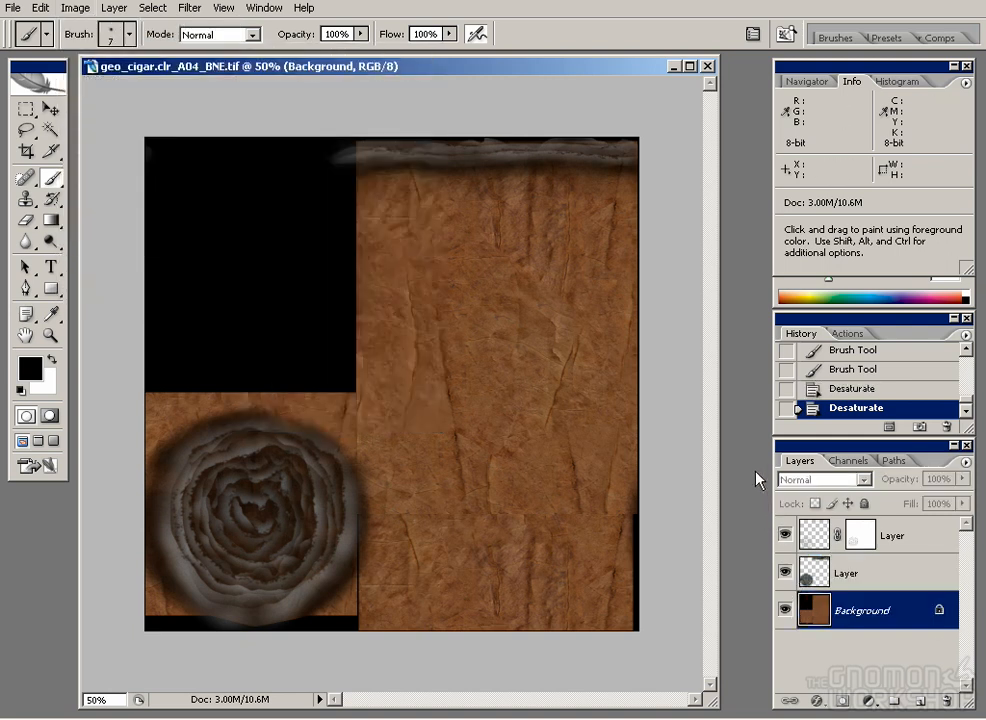
key(alt+BackSpace)
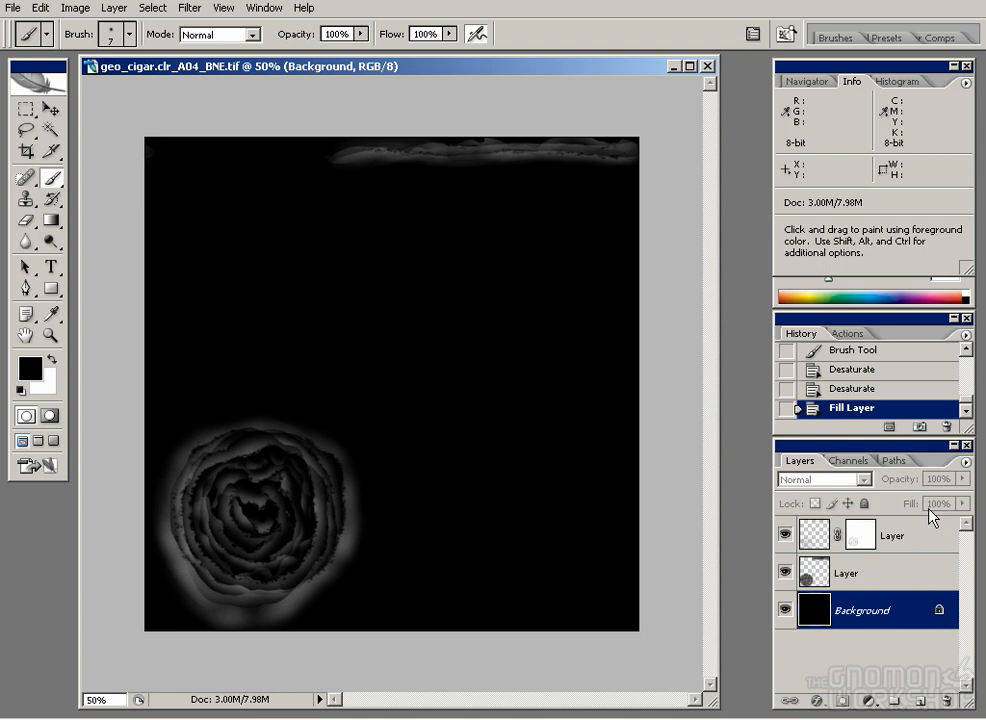
key(ctrl+z)
click(930, 702)
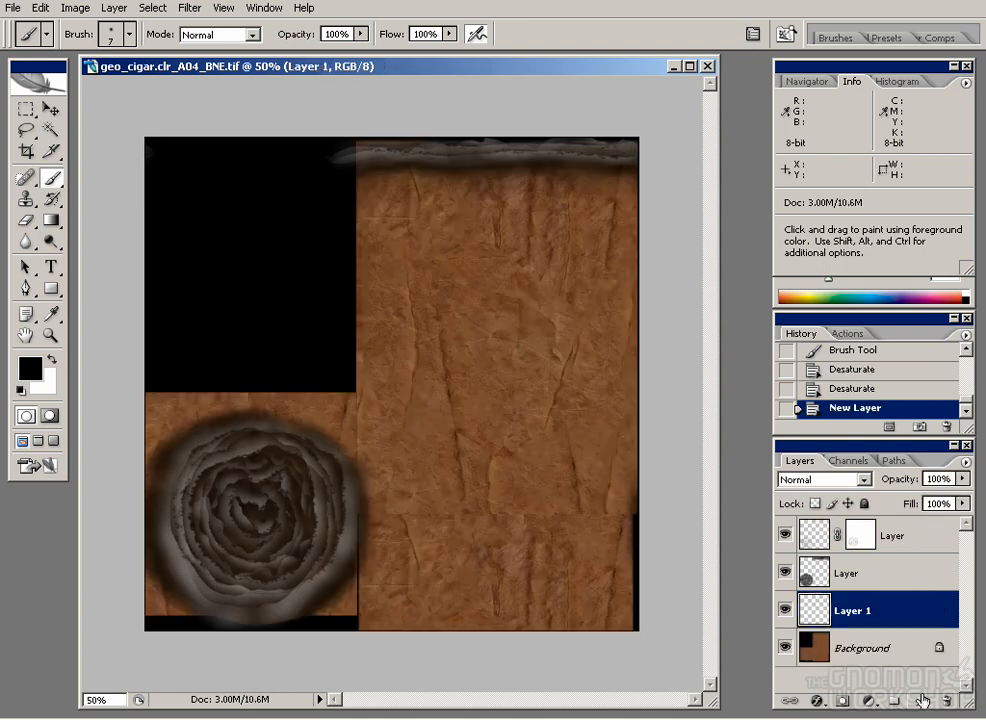
key(alt+BackSpace)
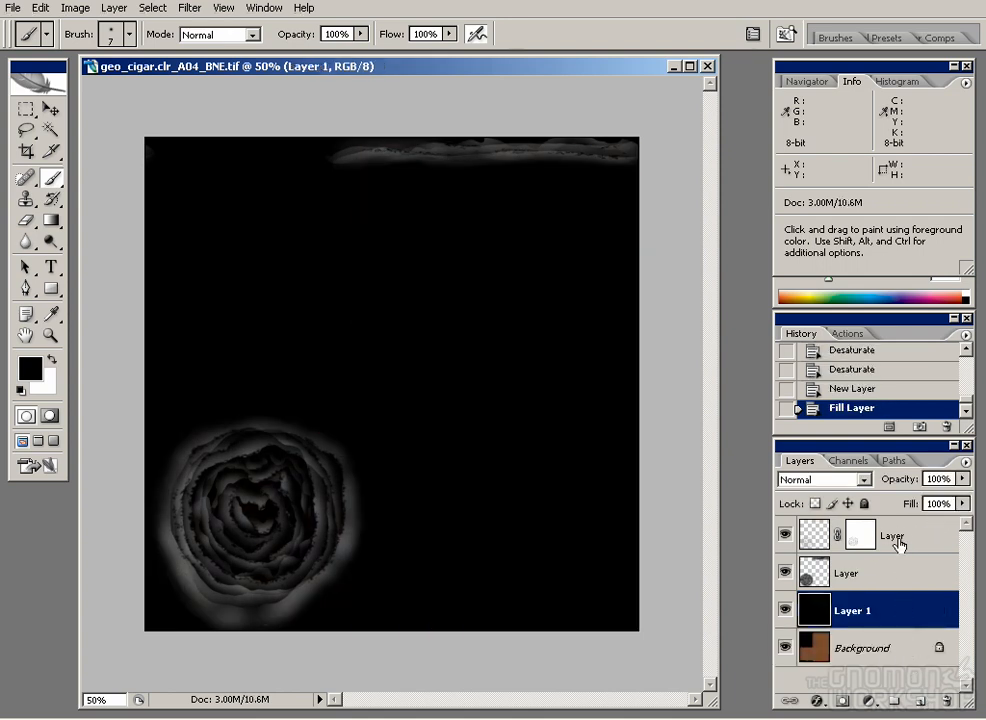
Toggle the Multiply ash layer's visibility to check what it contributes over the black fill.
click(816, 578)
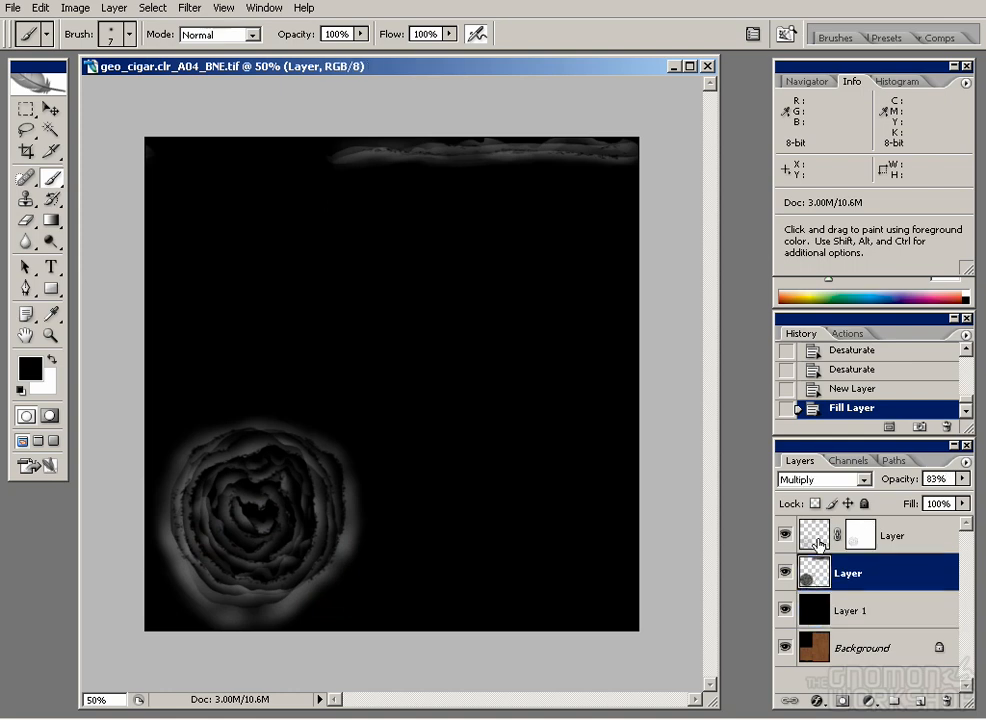
click(786, 573)
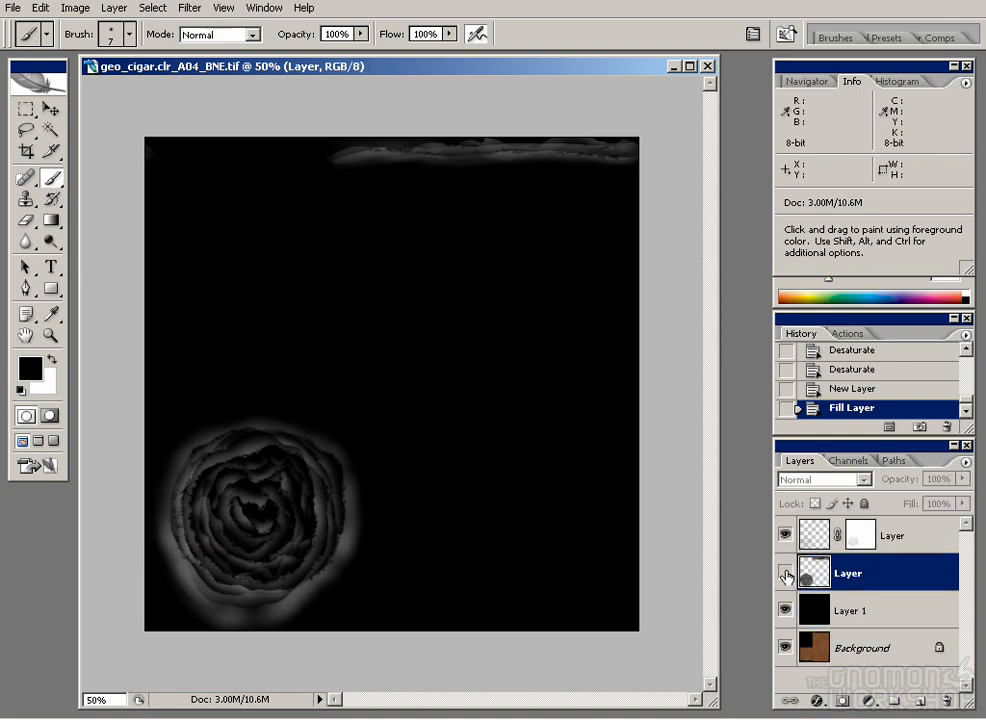
click(786, 575)
click(786, 575)
click(786, 573)
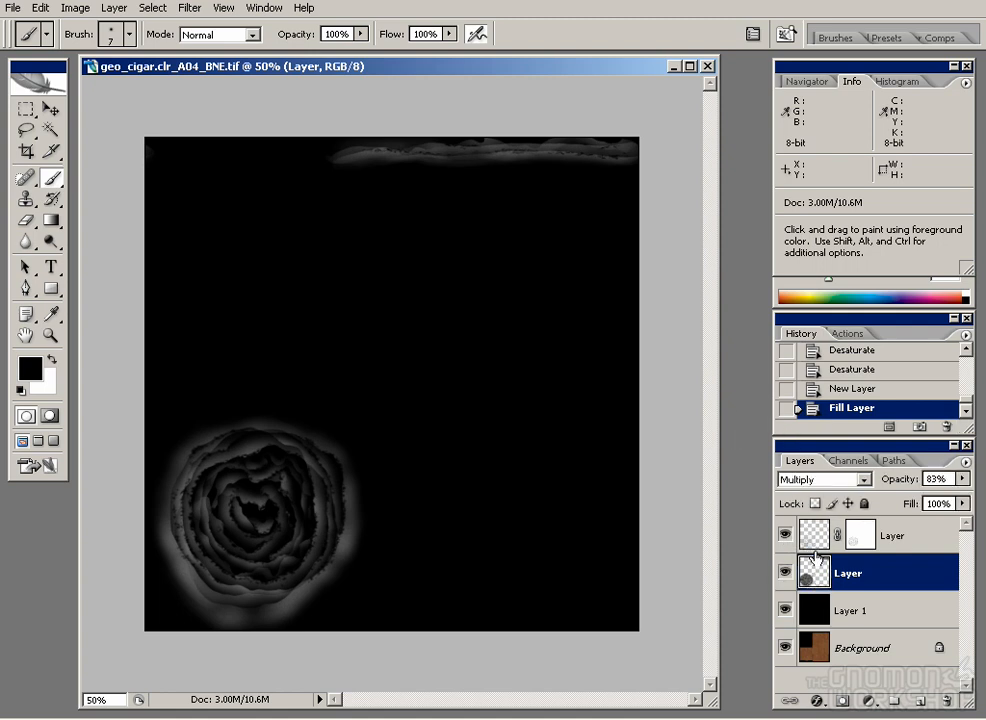
click(76, 8)
mouse_move(104, 55)
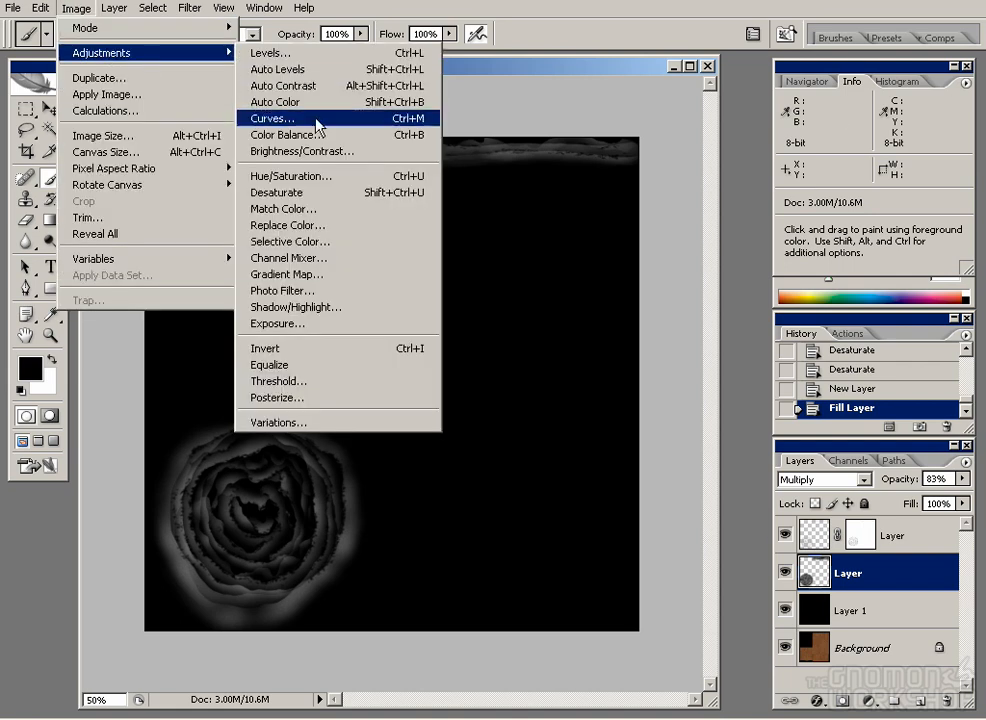
click(326, 172)
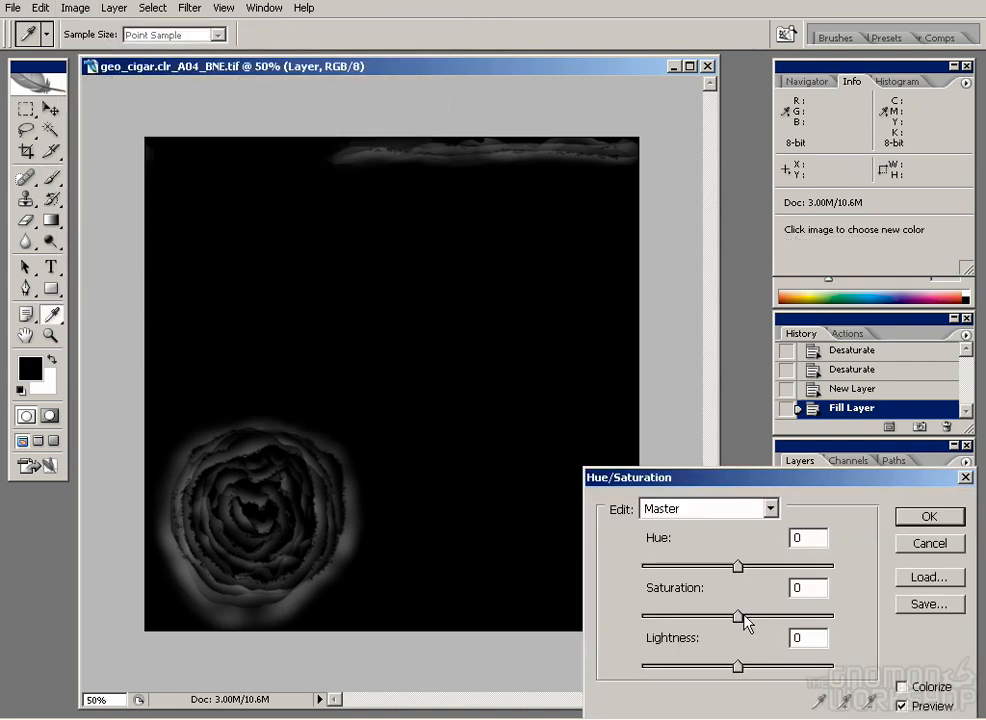
drag(759, 669, 770, 668)
drag(740, 615, 754, 615)
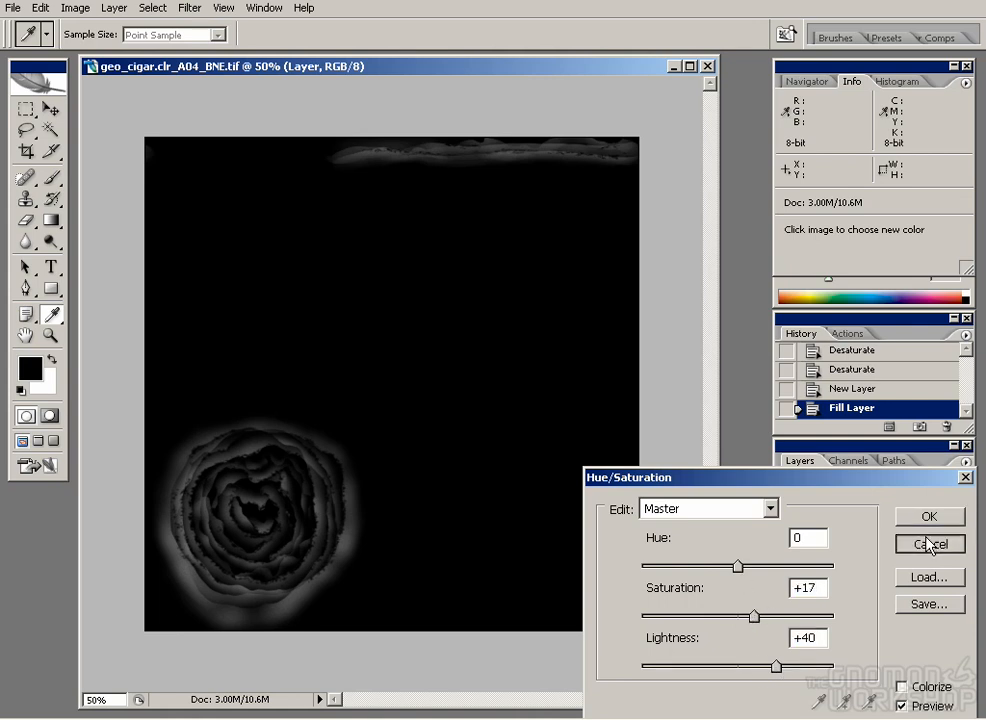
click(930, 543)
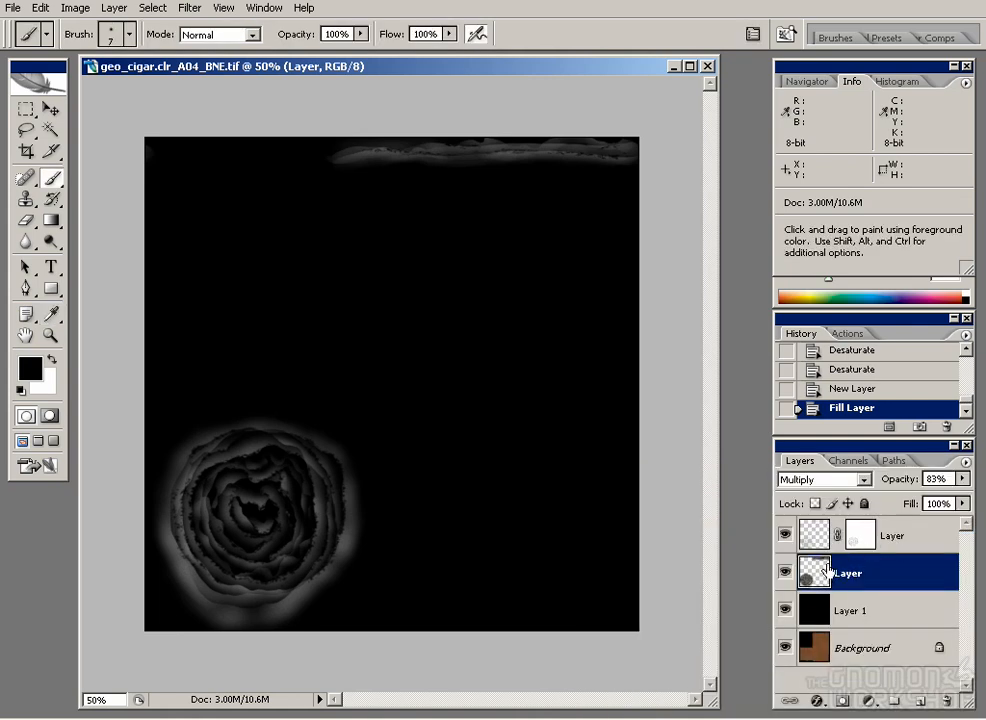
click(76, 8)
mouse_move(110, 52)
click(380, 176)
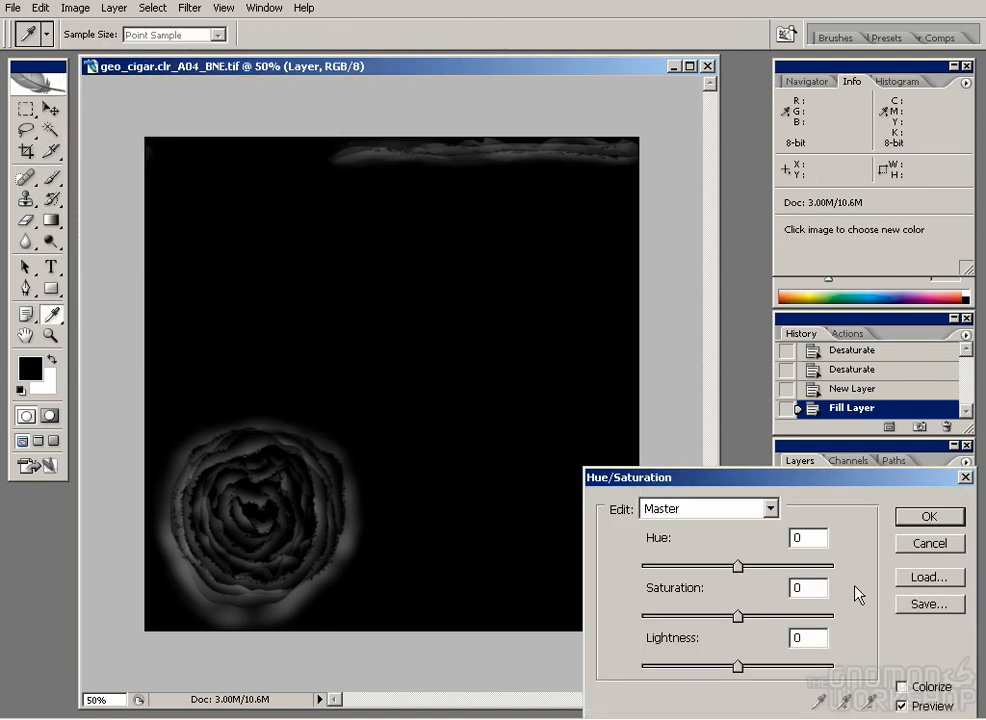
click(900, 687)
drag(737, 666, 805, 668)
drag(689, 615, 721, 616)
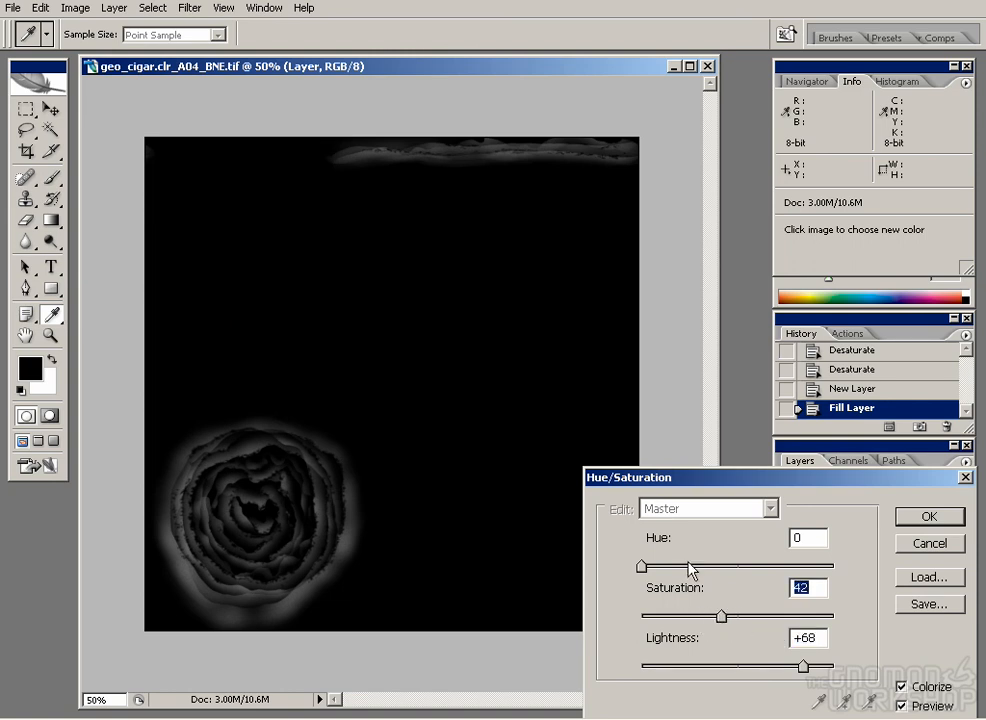
drag(642, 566, 707, 570)
drag(803, 666, 851, 667)
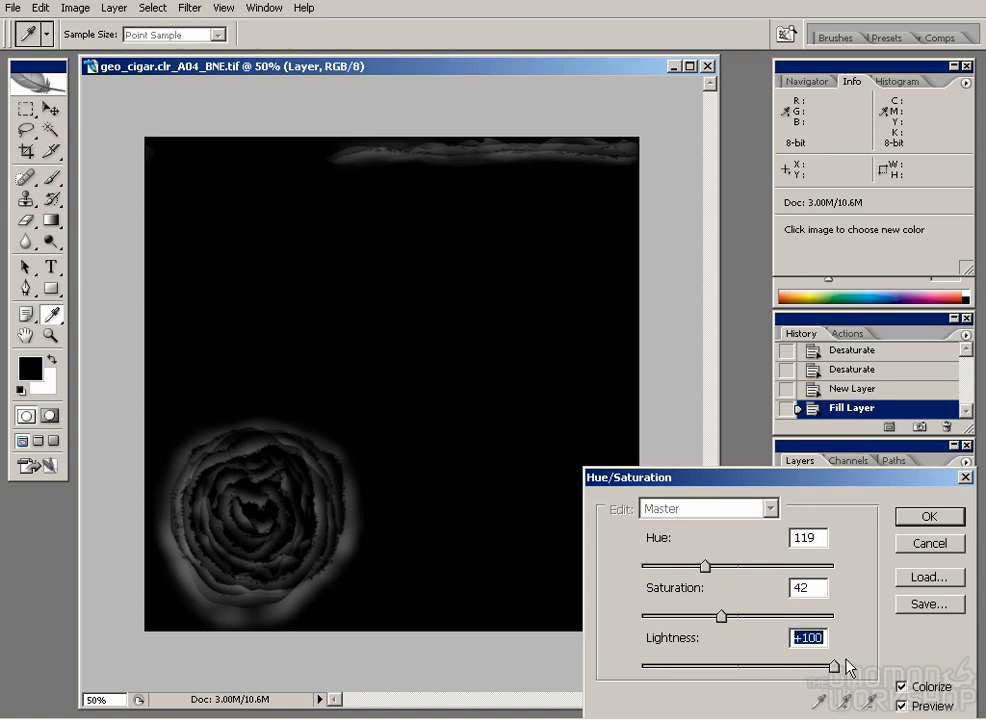
click(906, 548)
key(b)
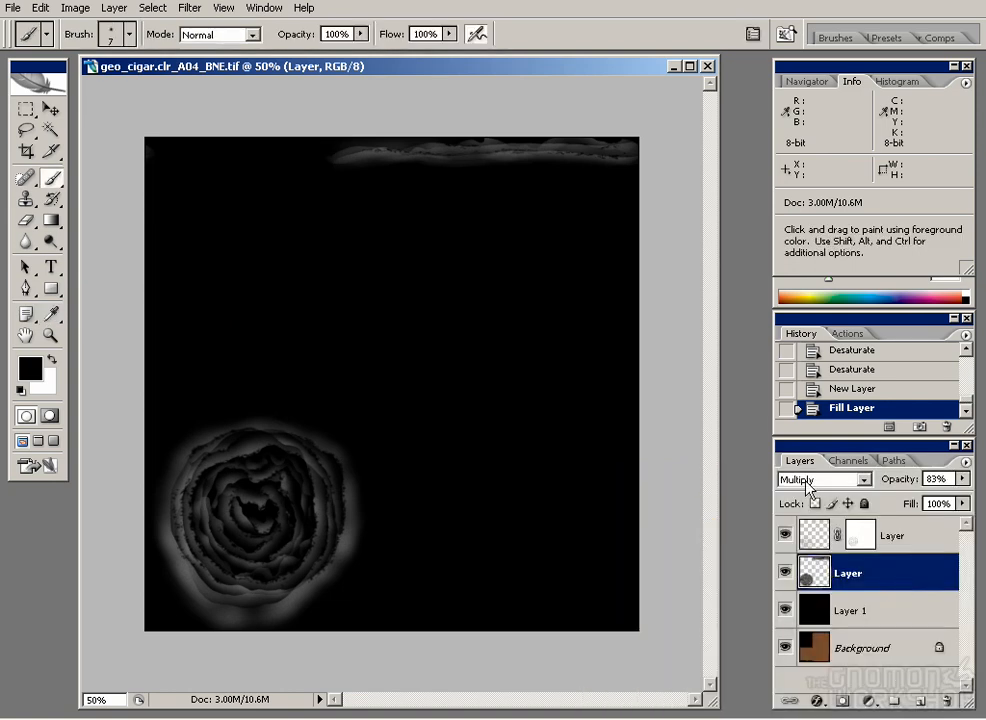
click(76, 8)
mouse_move(110, 52)
click(272, 51)
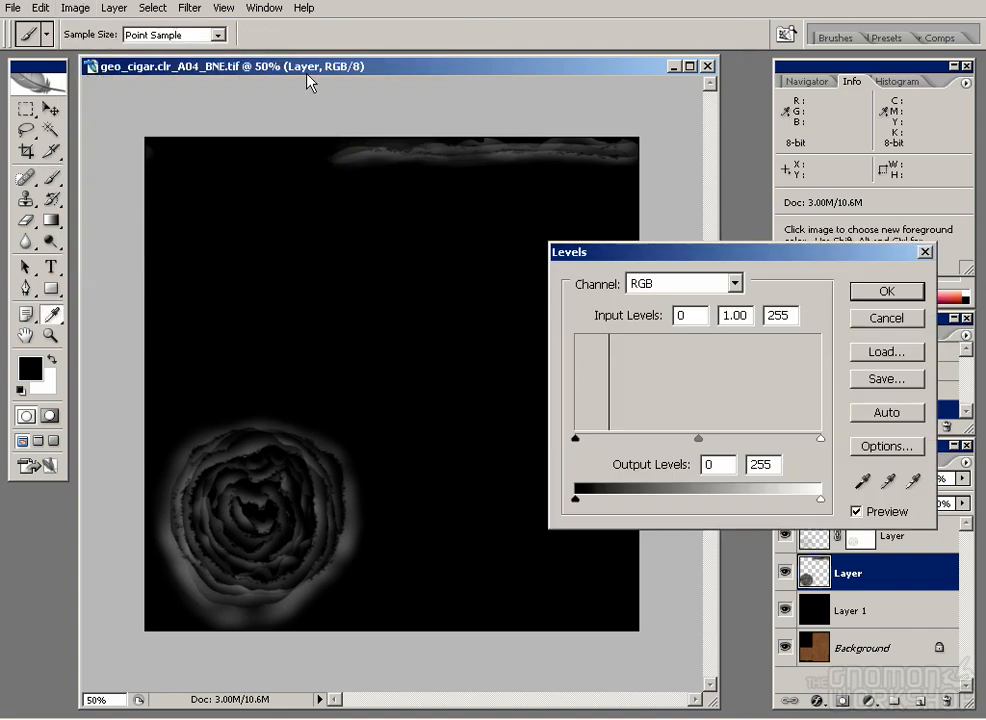
drag(621, 439, 645, 439)
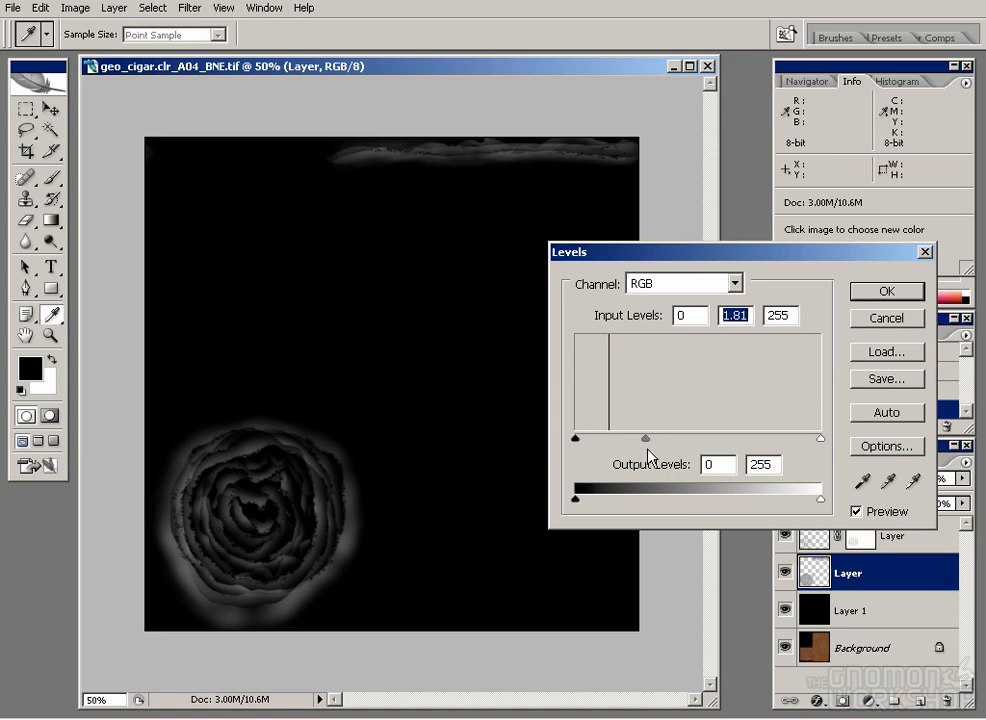
drag(821, 497, 736, 497)
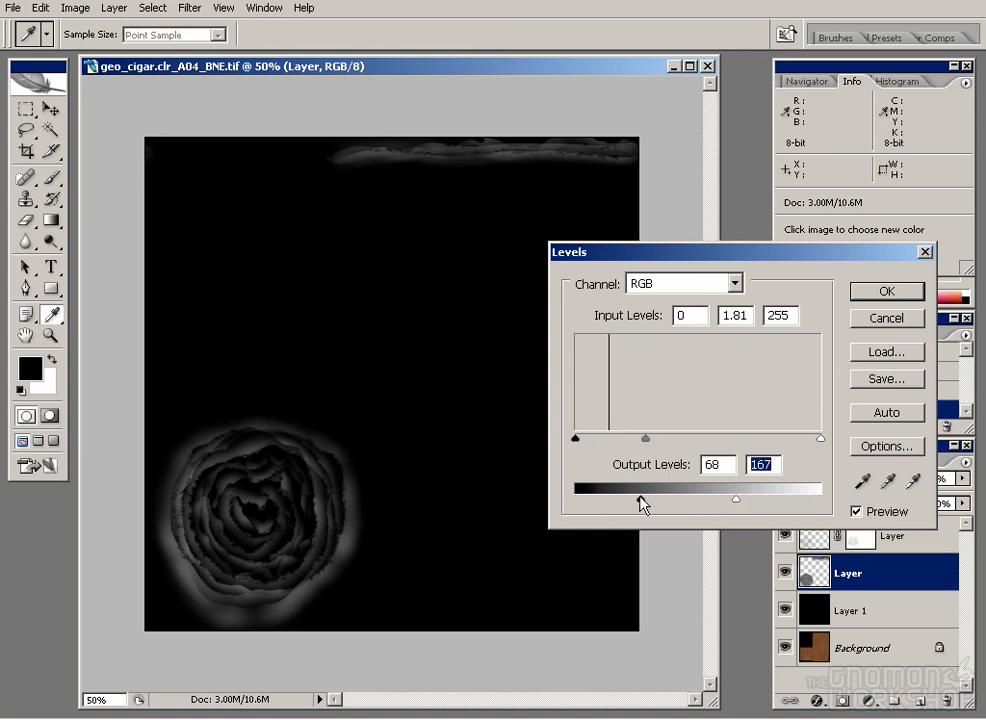
drag(640, 500, 648, 500)
click(886, 319)
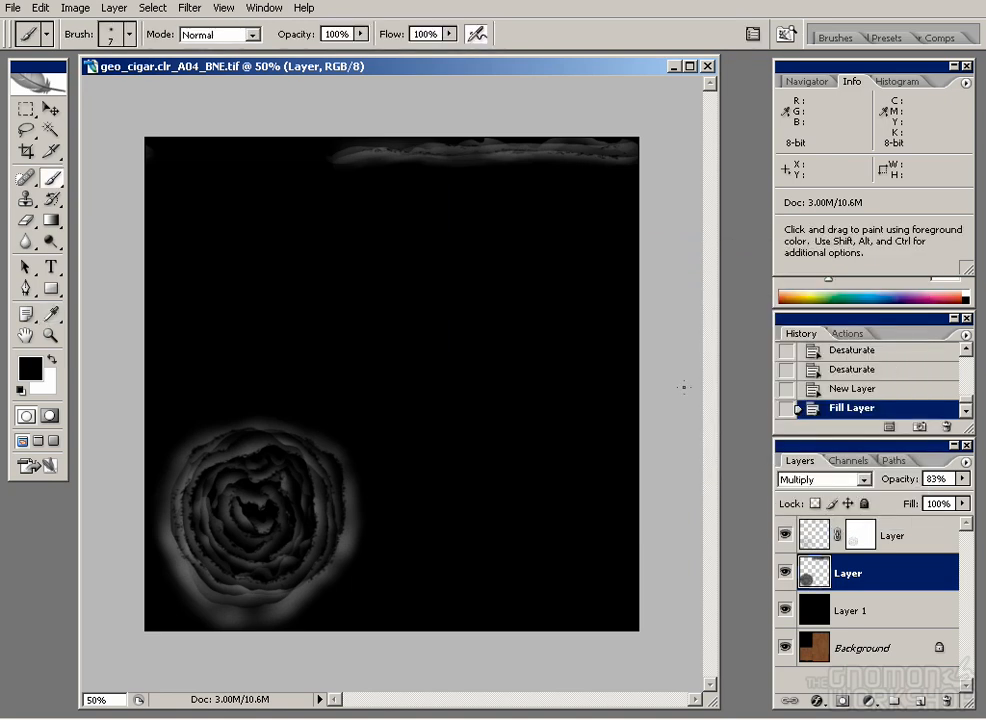
Set the Multiply ash layer's blending to Normal and colorize it with Hue 20, Saturation 100 and Lightness +35.
click(822, 479)
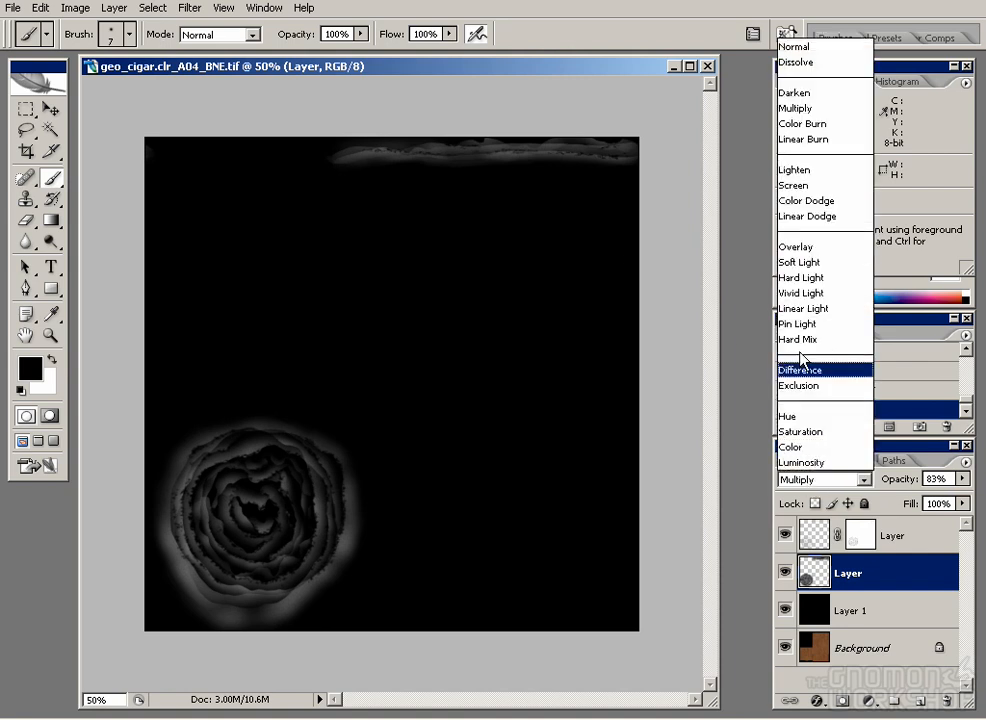
click(792, 44)
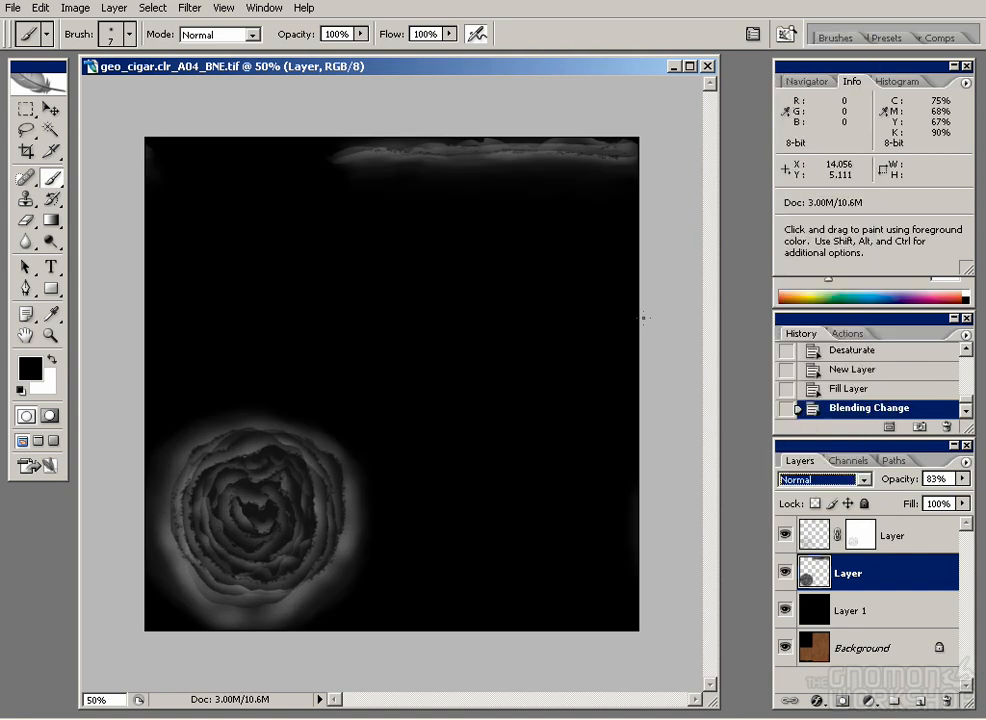
click(76, 8)
mouse_move(110, 58)
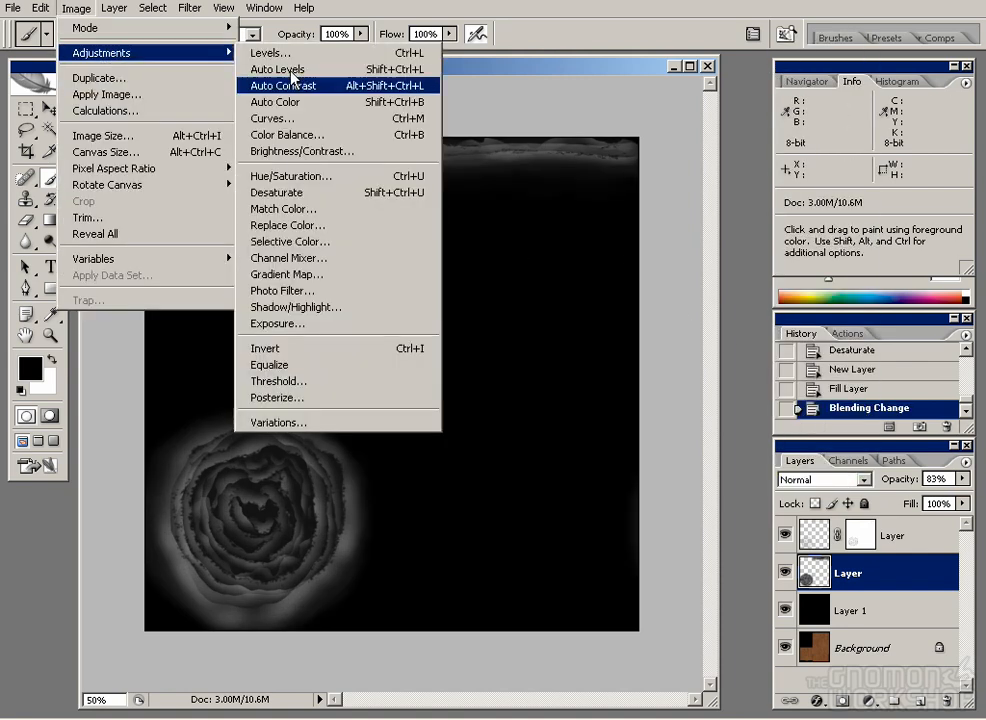
click(381, 174)
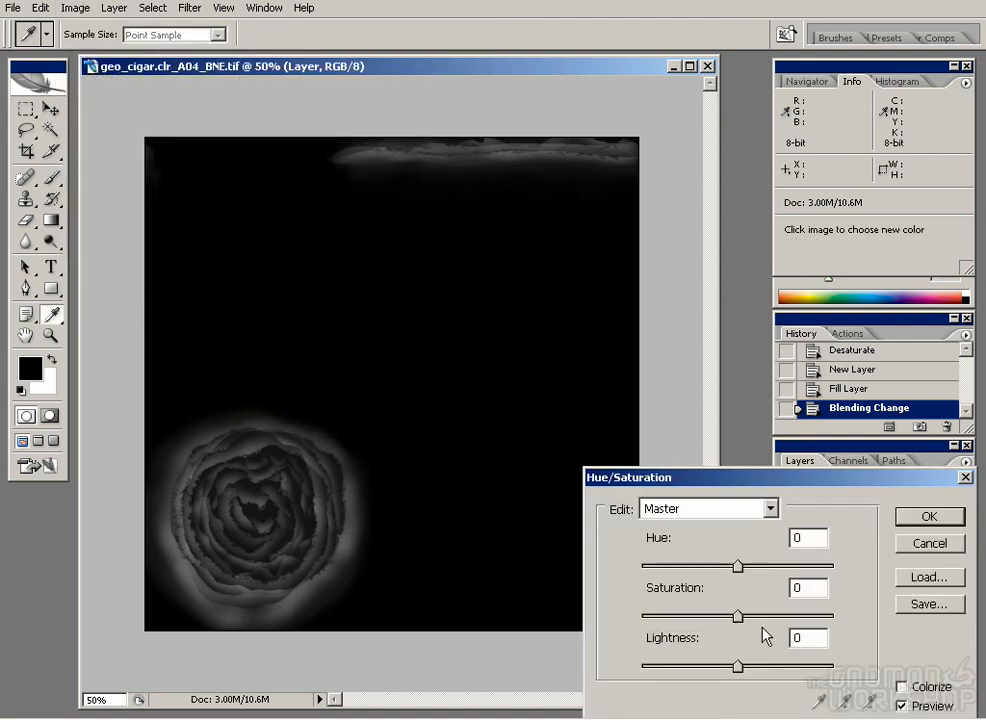
click(901, 686)
drag(689, 616, 866, 628)
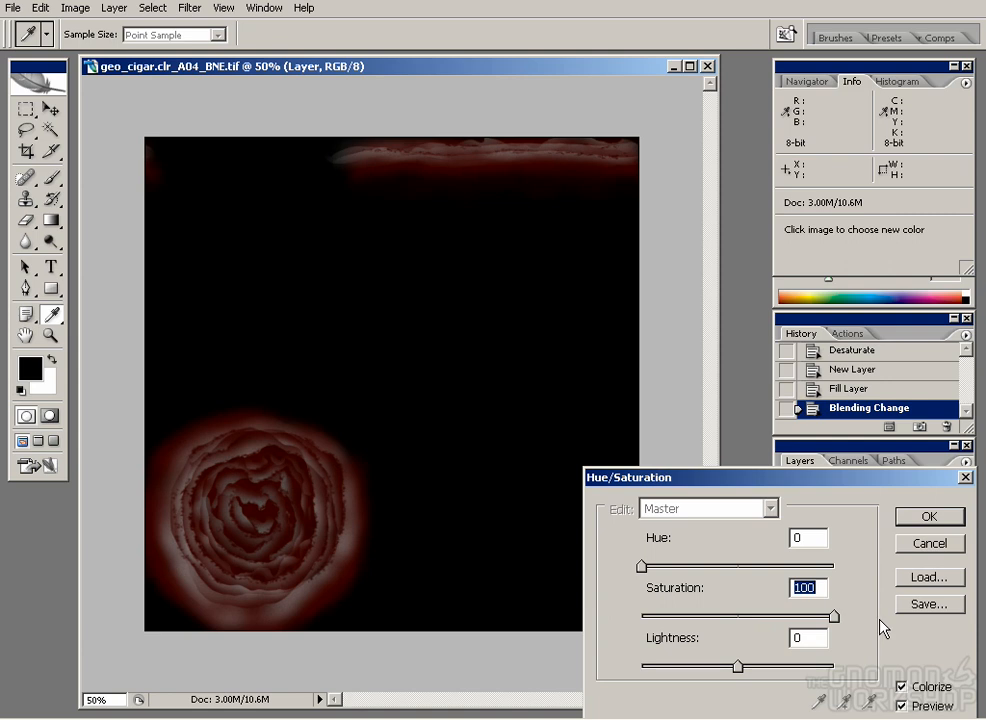
drag(642, 566, 655, 566)
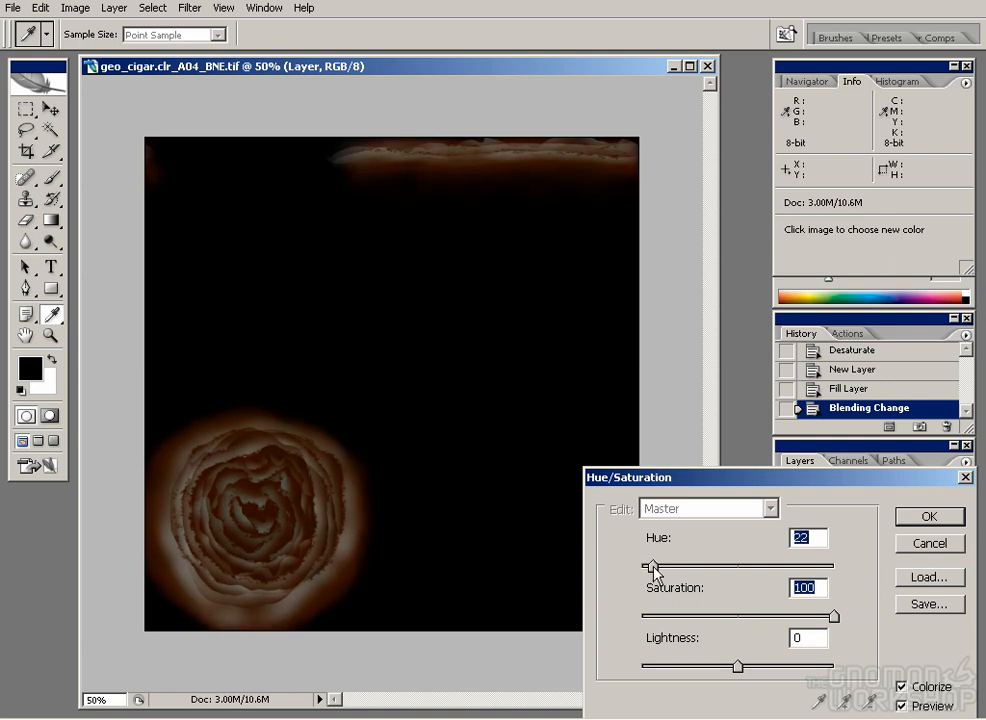
drag(747, 665, 773, 671)
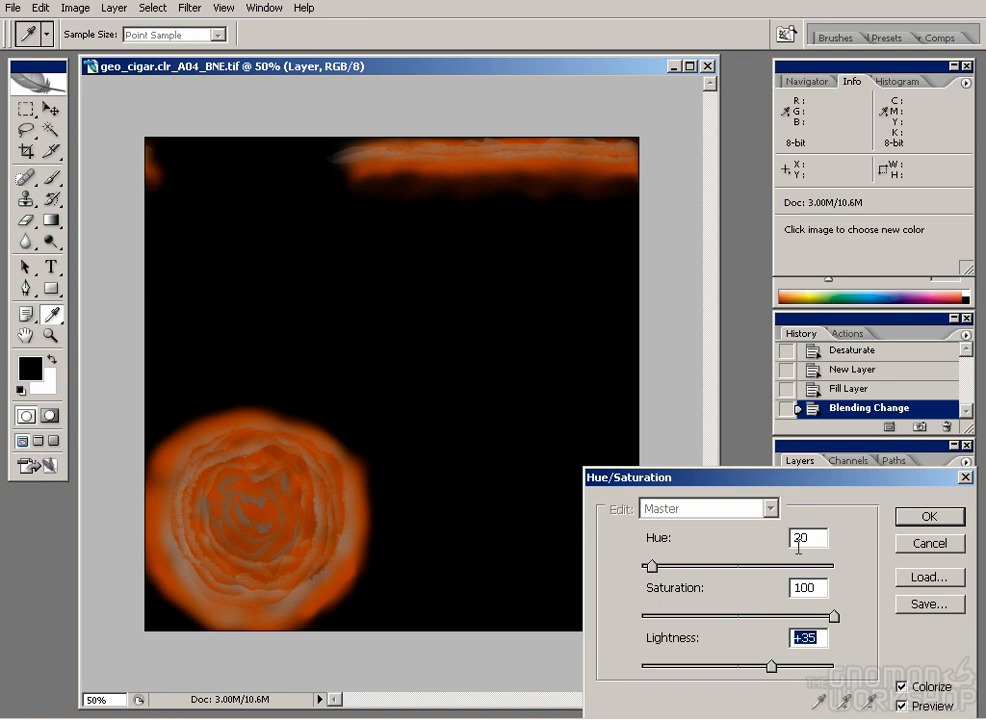
click(906, 522)
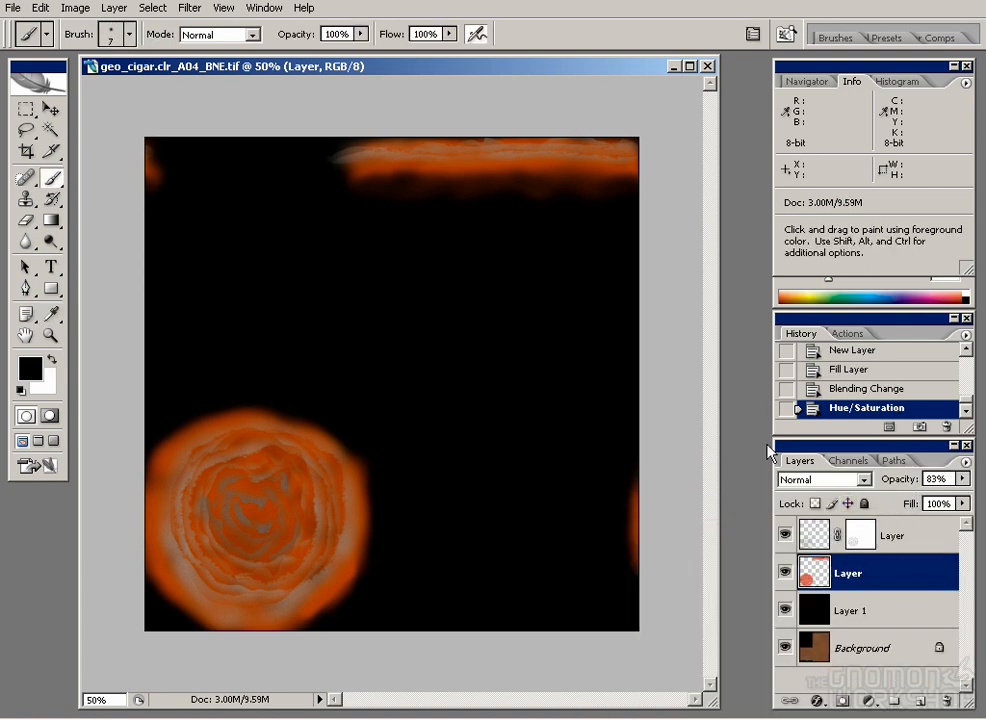
Set the masked top layer's blending mode to Multiply over the orange ash layer.
click(811, 540)
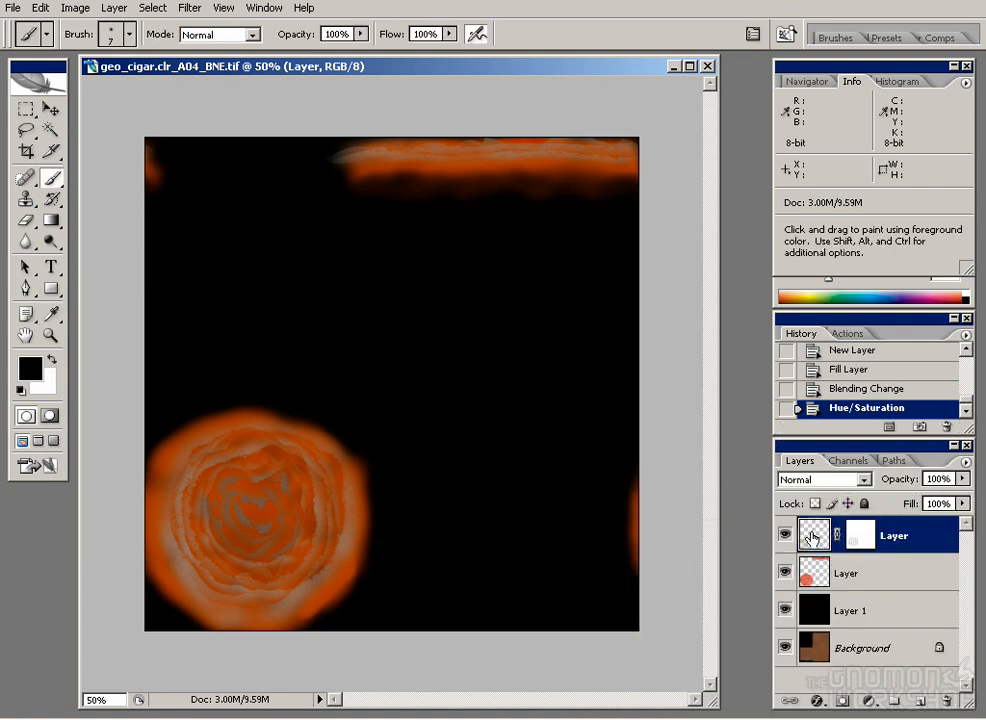
click(826, 480)
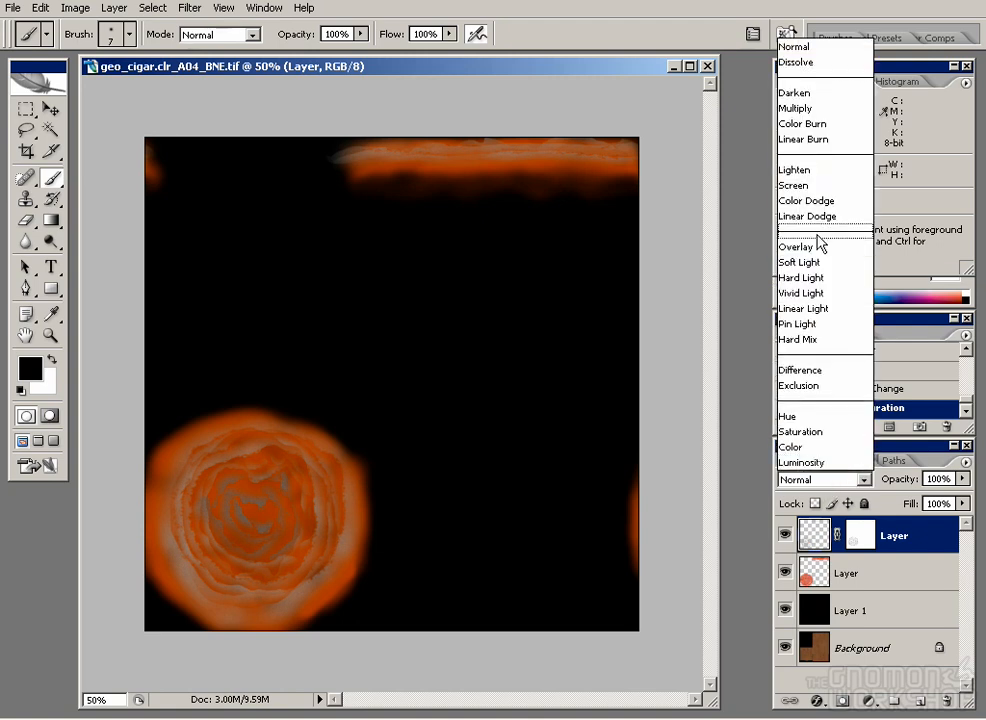
click(844, 100)
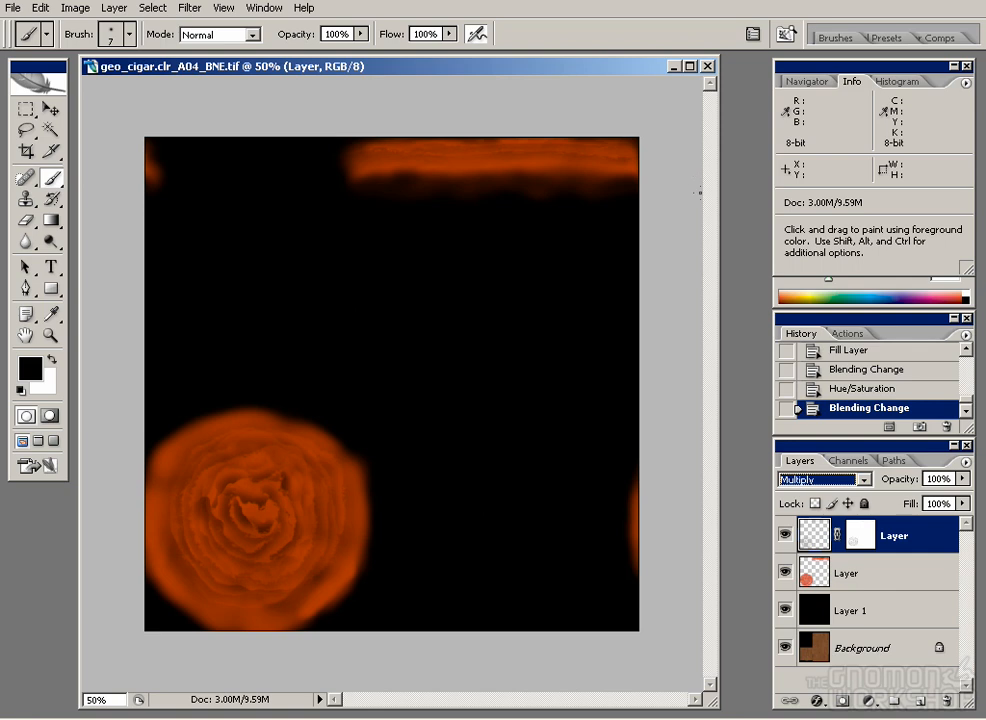
Stack three duplicates of the masked Multiply layer above the original and flatten the image.
drag(816, 549, 922, 701)
drag(816, 532, 922, 700)
drag(841, 536, 922, 700)
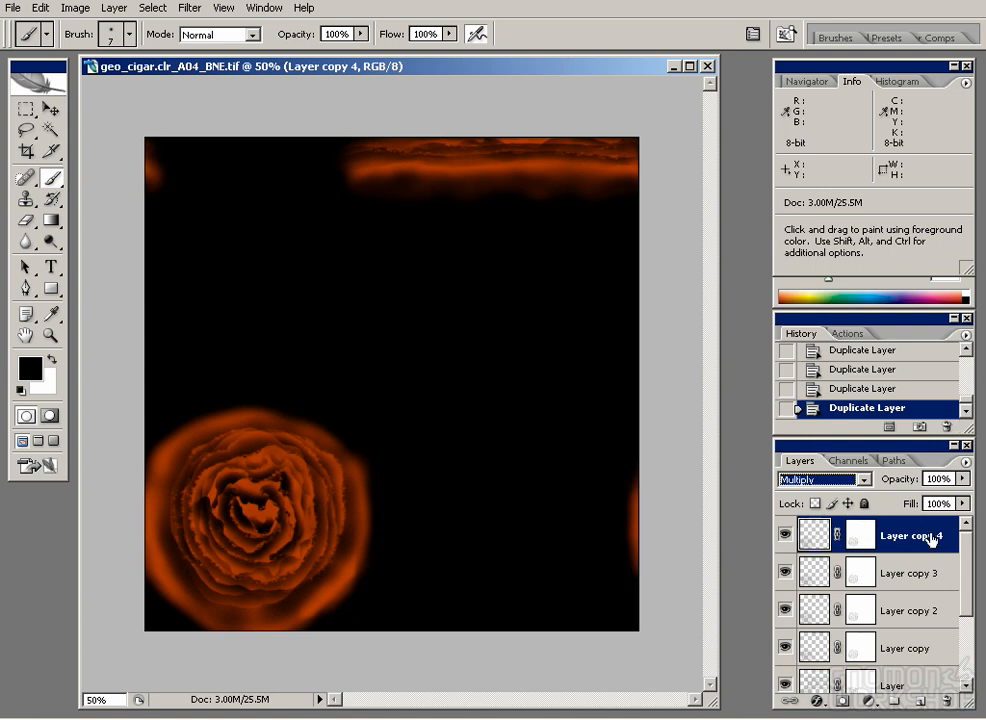
drag(816, 537, 947, 701)
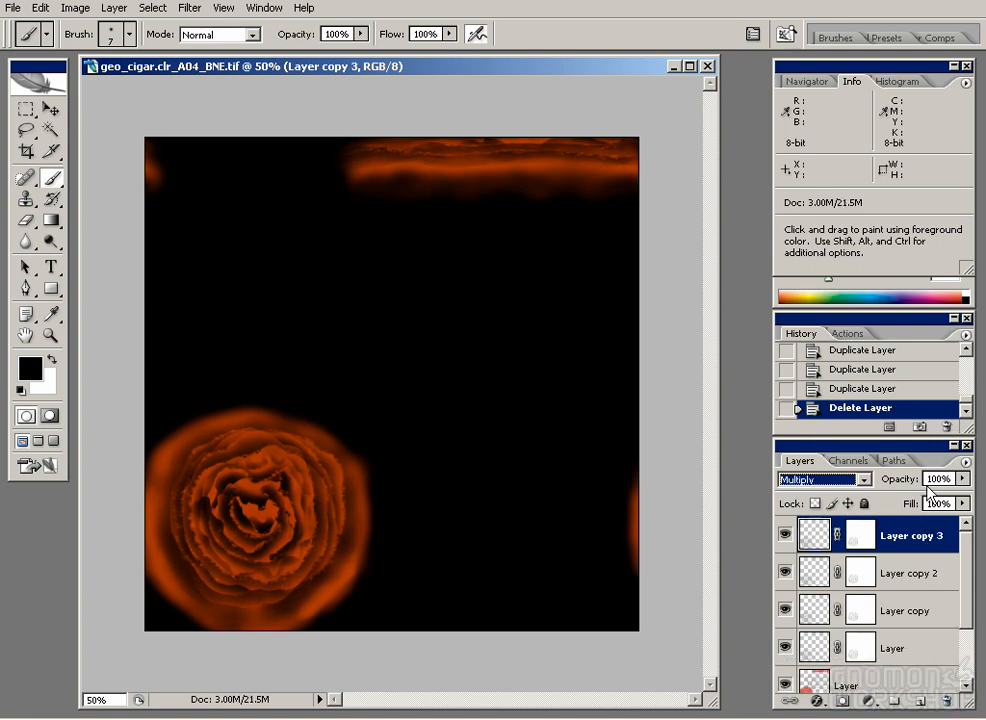
click(965, 463)
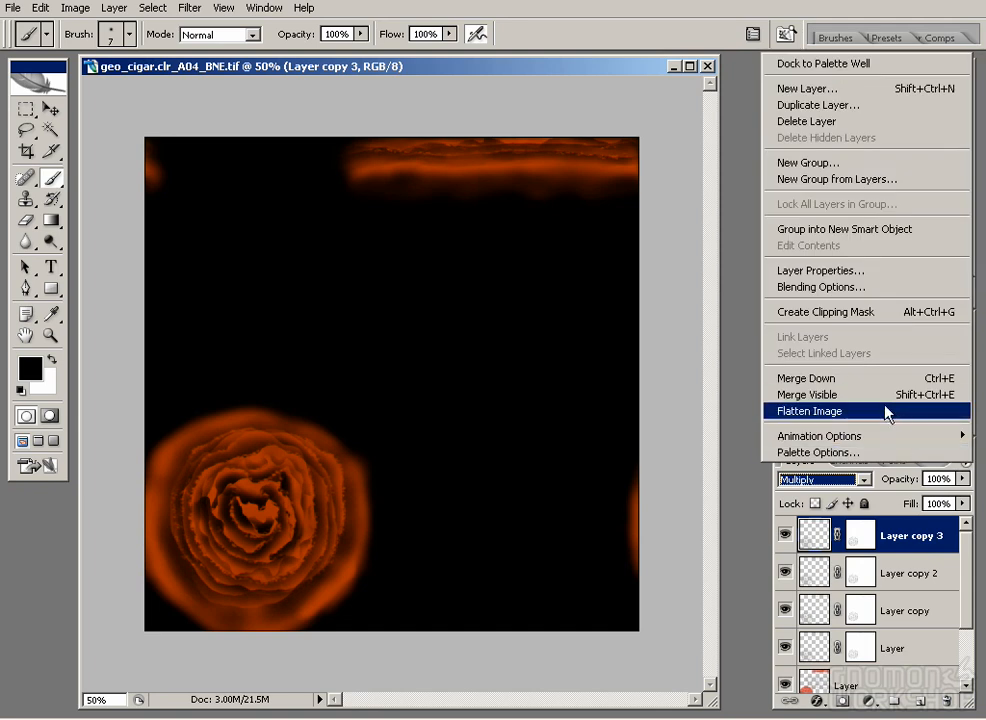
click(887, 413)
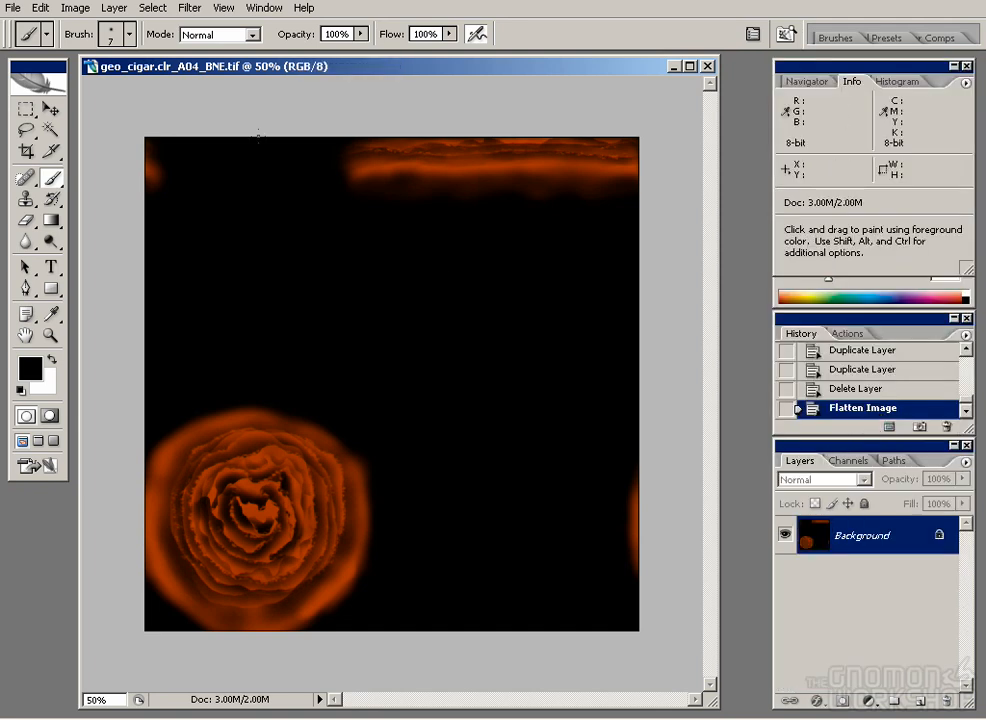
Open the Levels adjustment for the flattened orange ash image.
click(73, 9)
mouse_move(205, 48)
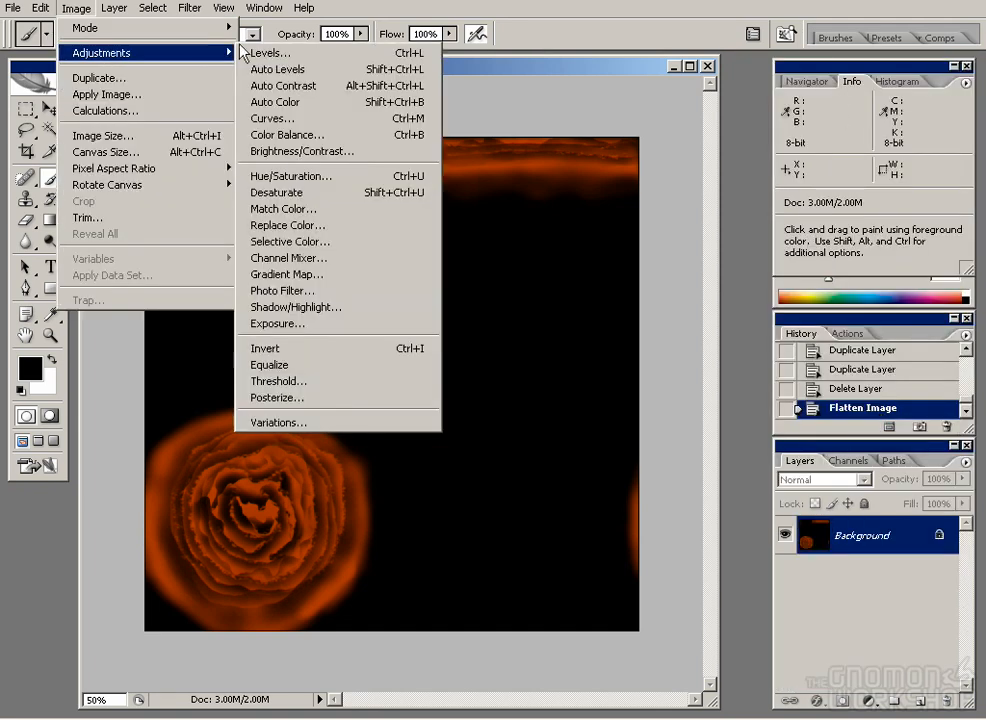
click(265, 53)
click(75, 8)
mouse_move(108, 51)
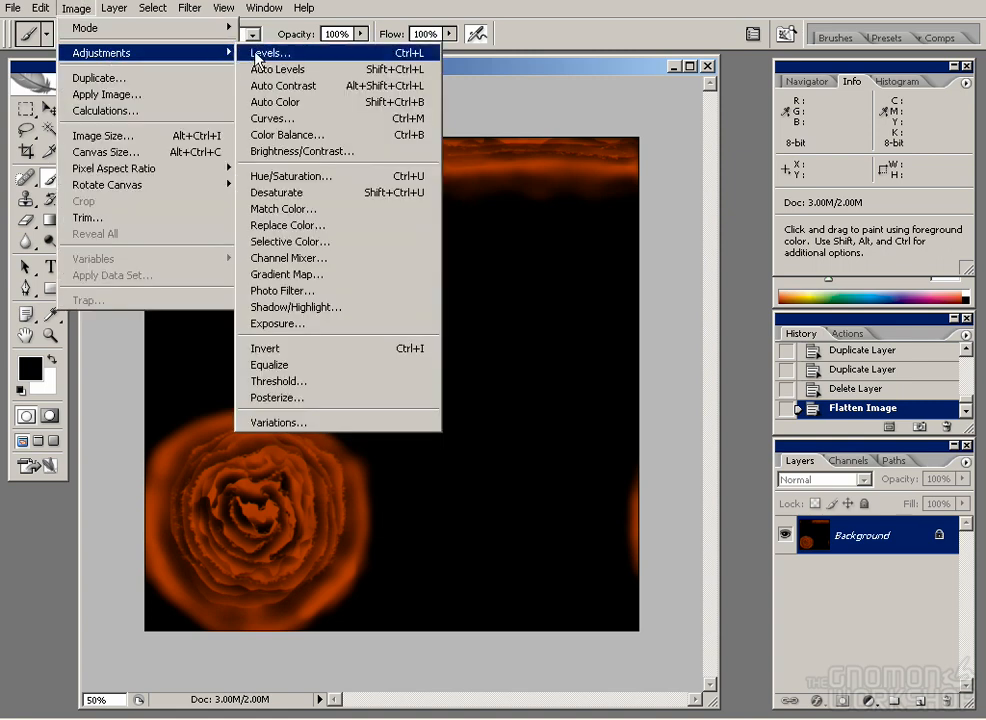
Increase the image's contrast with Levels, setting the black input level to 65 and the white input level to 210.
click(262, 53)
drag(577, 438, 638, 442)
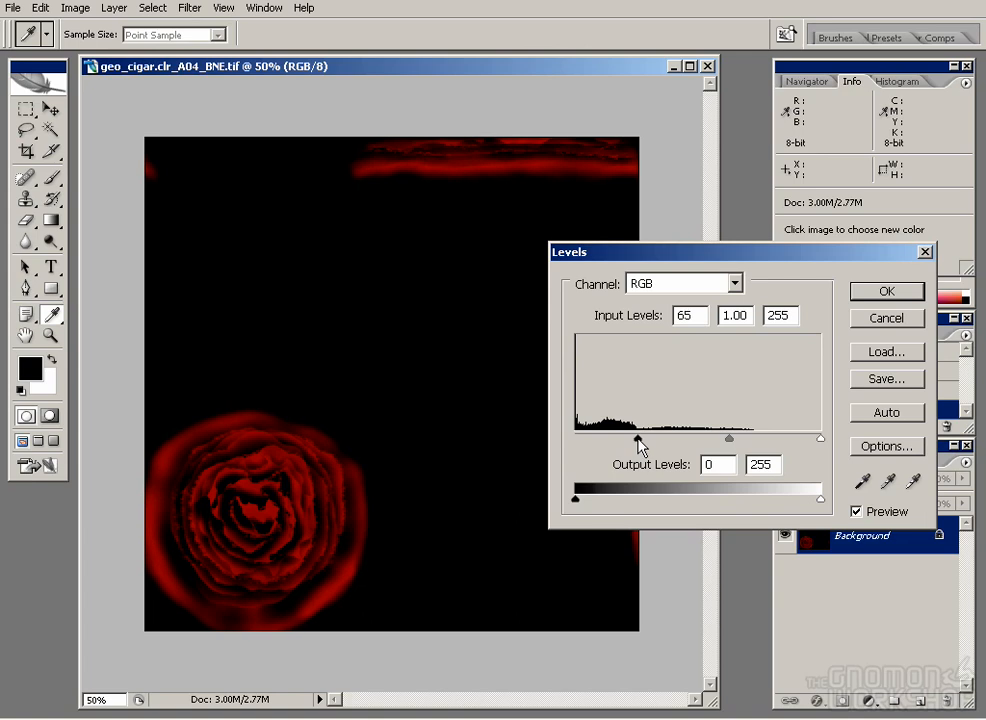
drag(821, 438, 777, 442)
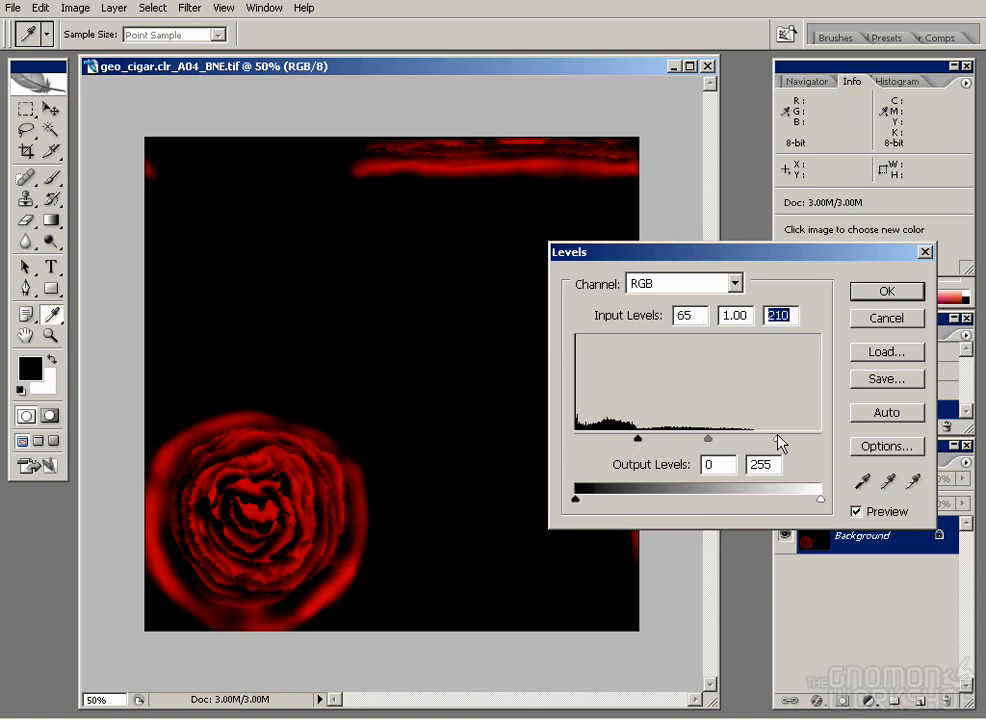
key(Return)
Shift the image's red hue toward orange and set its saturation to -16 with Hue/Saturation.
click(72, 9)
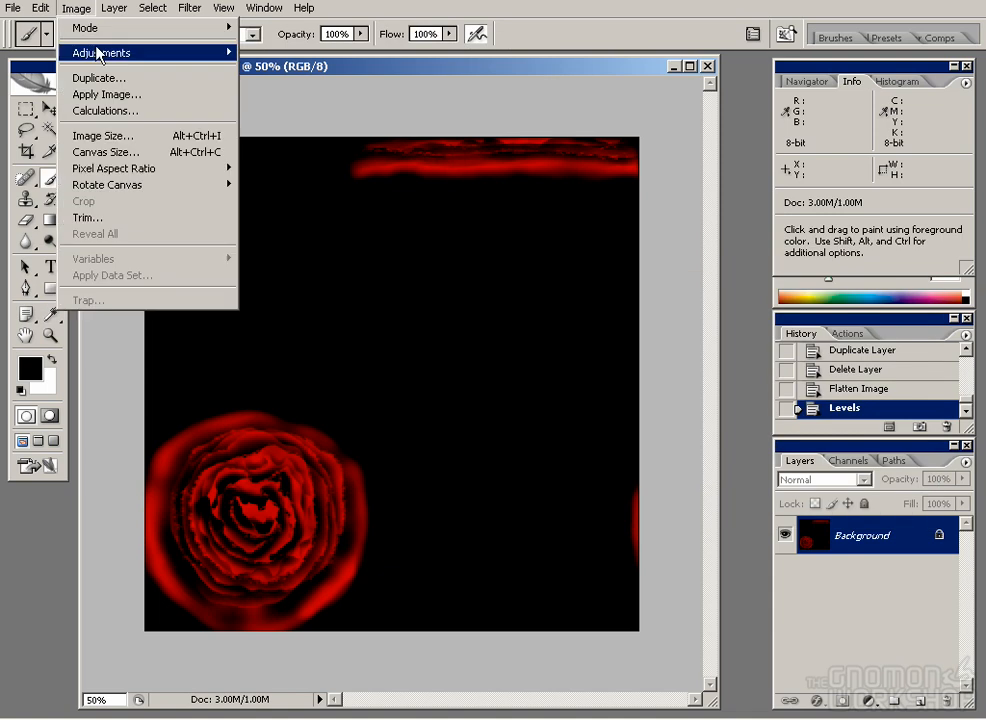
mouse_move(97, 48)
click(350, 174)
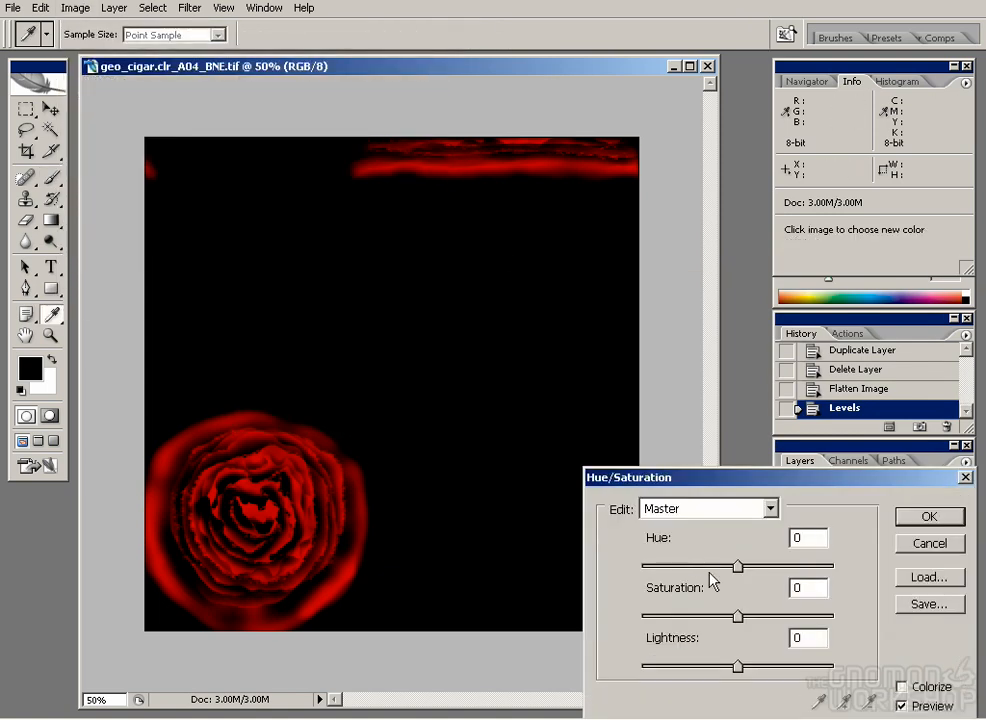
drag(682, 570, 759, 570)
click(716, 617)
drag(716, 620, 722, 618)
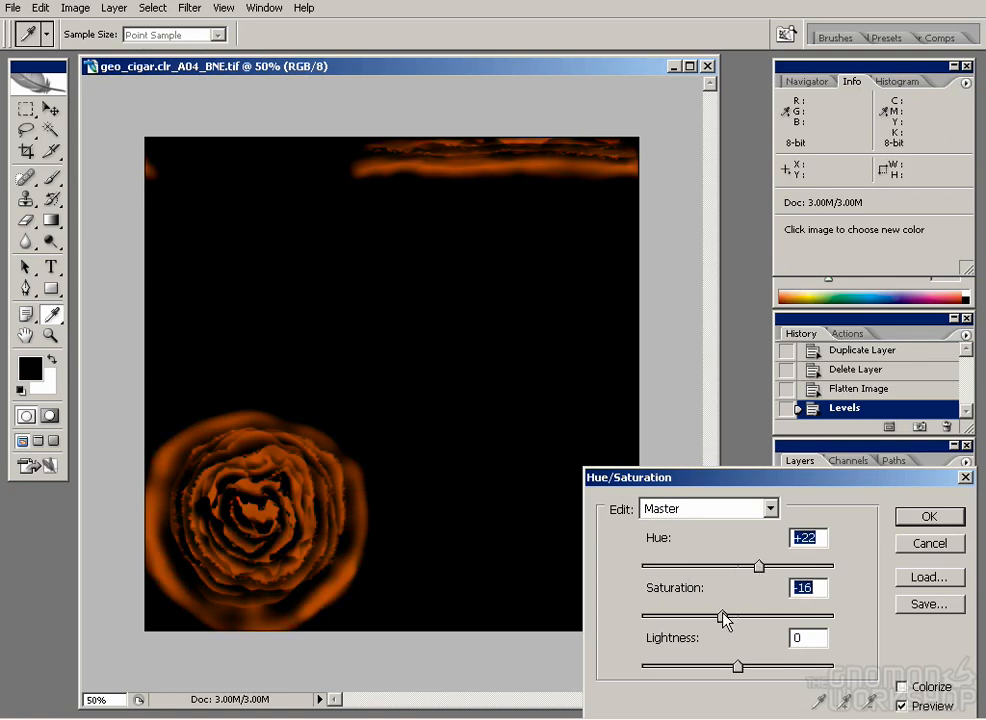
mouse_move(759, 567)
mouse_down()
mouse_move(763, 575)
mouse_move(755, 568)
mouse_up()
click(922, 518)
key(b)
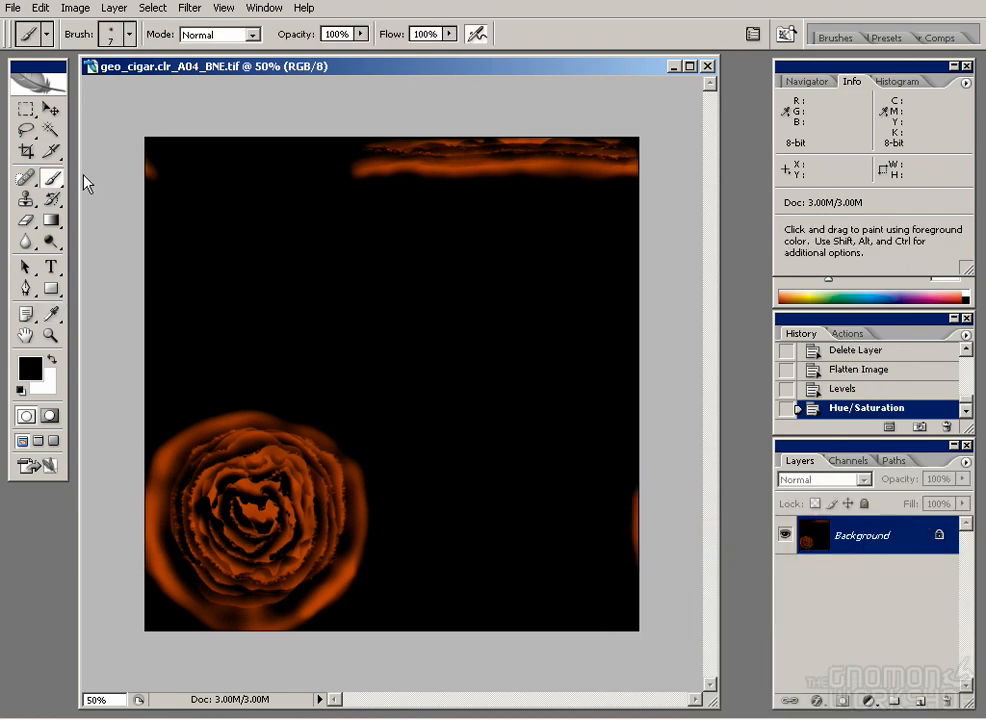
Save the image as geo_cigar.mat_A04_BNE.tif in the mat folder.
click(13, 8)
click(110, 210)
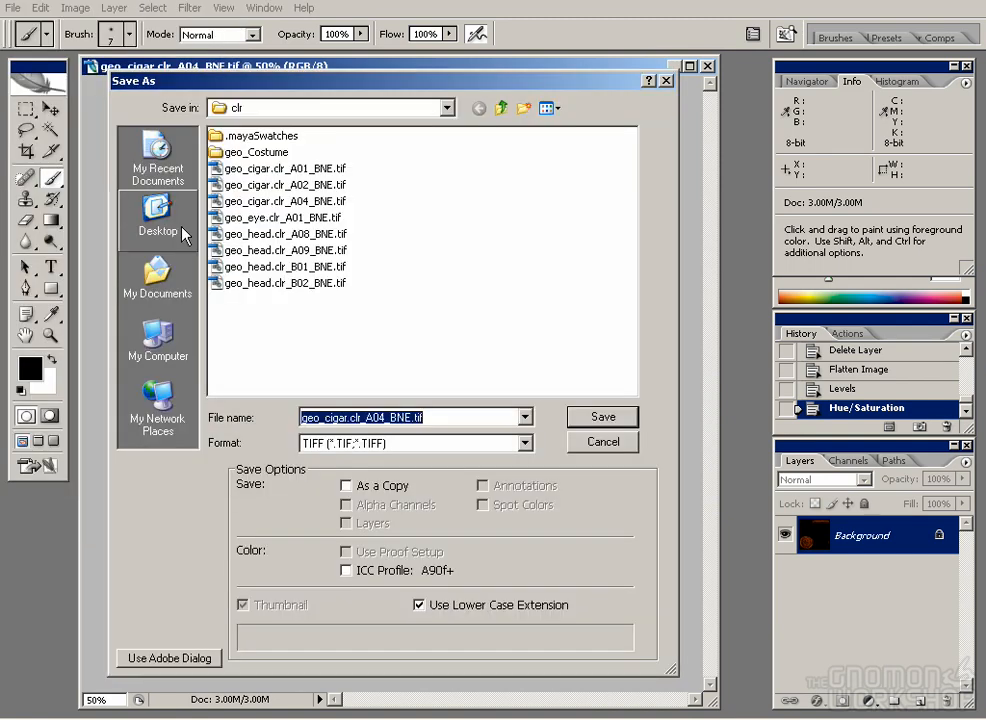
click(357, 418)
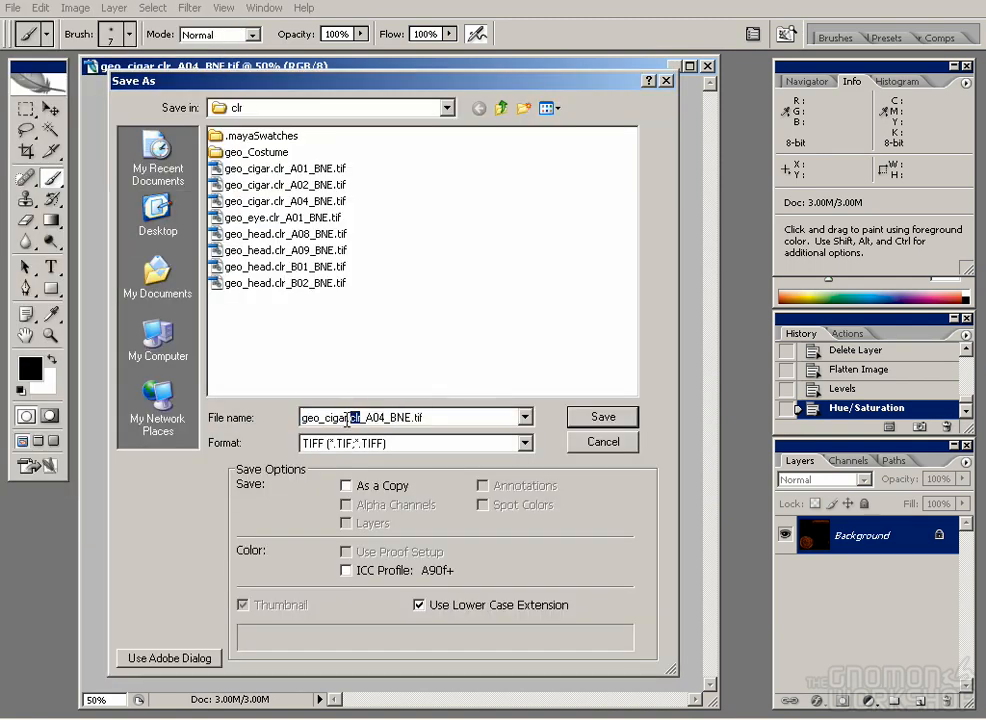
text(mat)
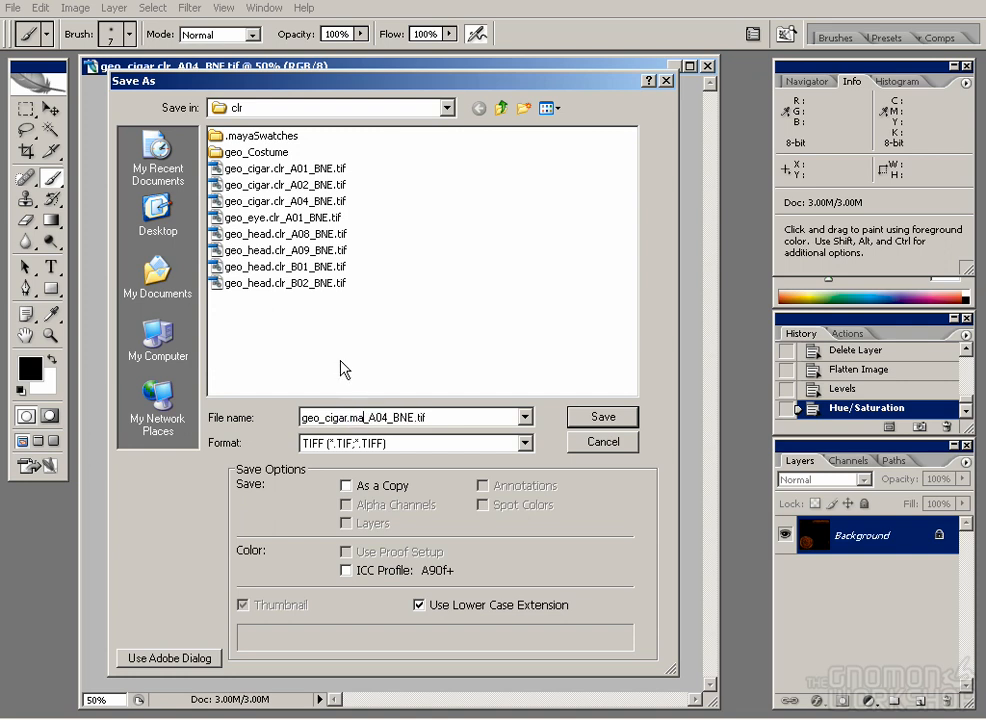
click(501, 107)
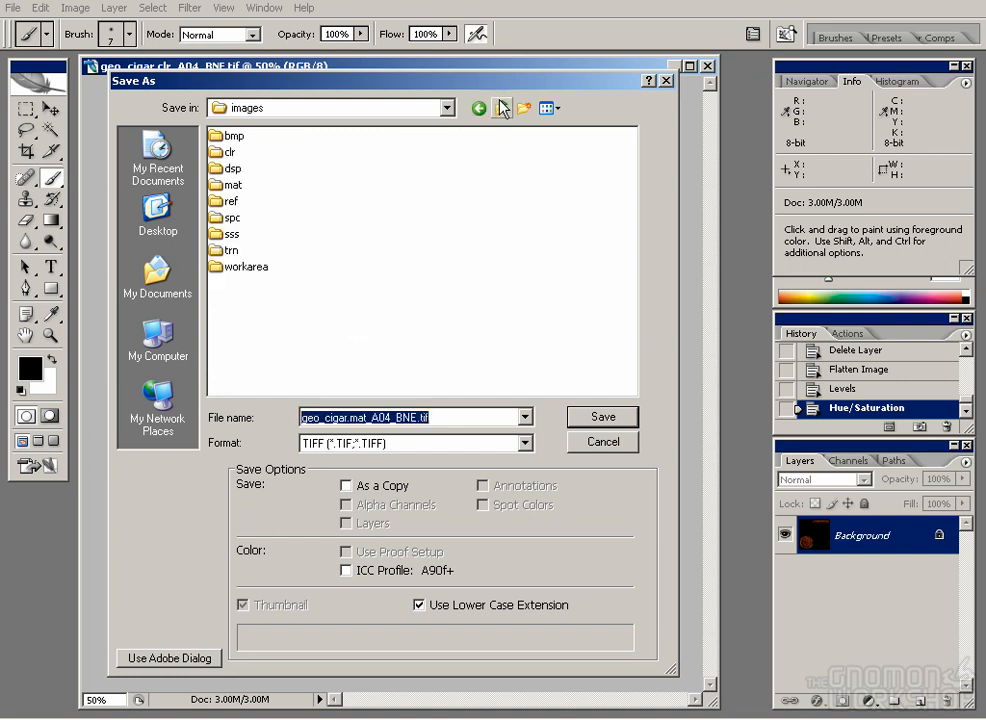
double_click(232, 185)
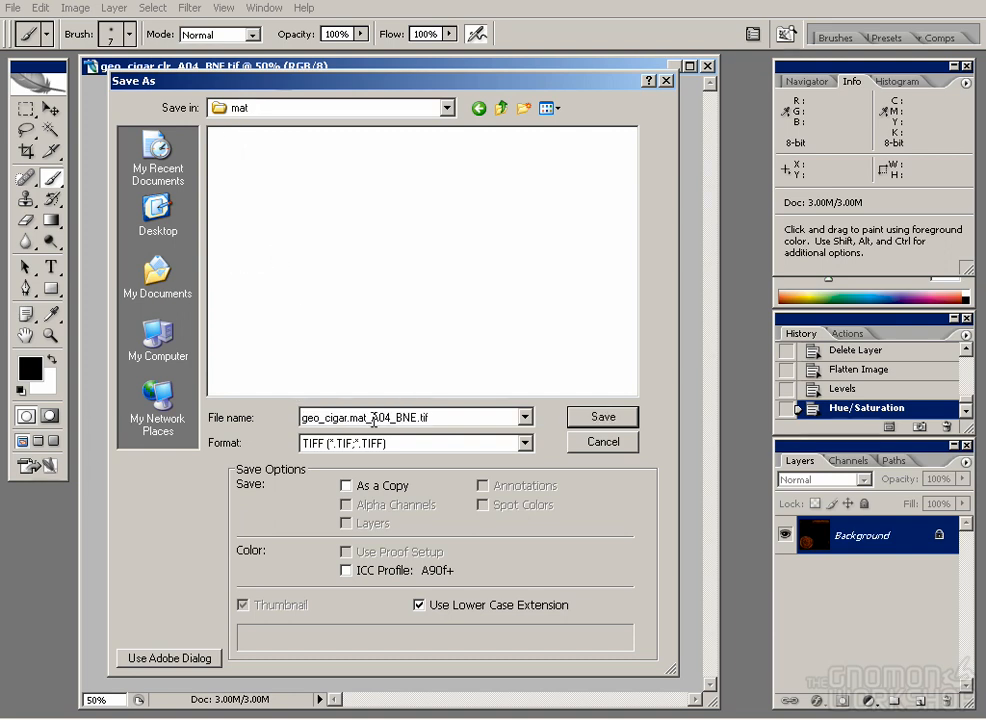
click(603, 416)
click(619, 100)
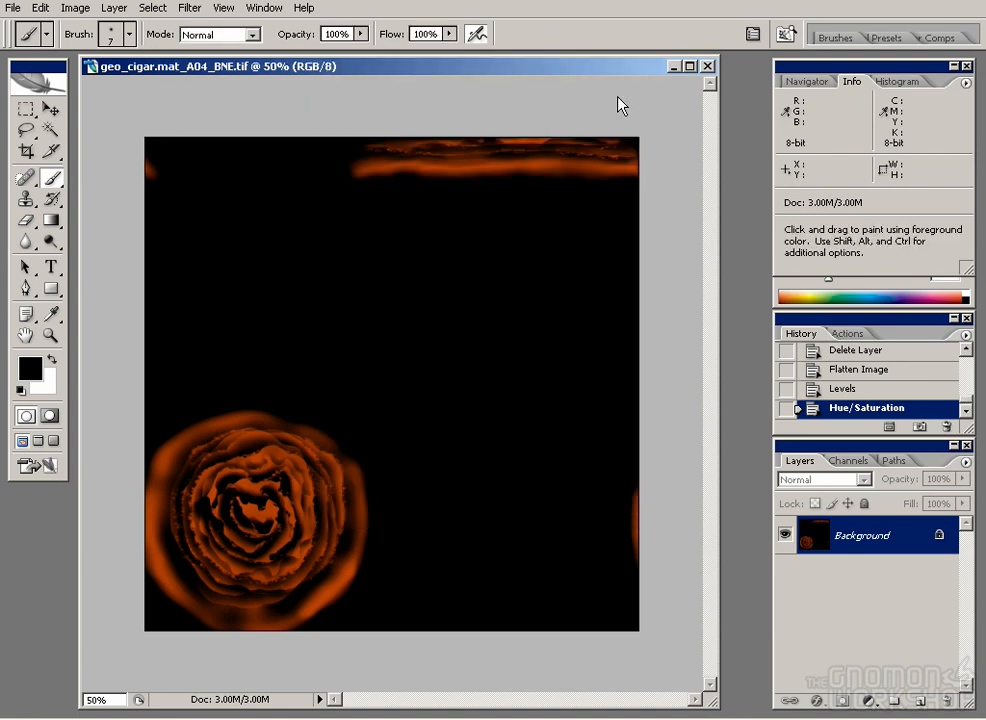
Open geo_cigar.clr_A04_BNE.tif from the clr folder.
click(14, 8)
click(31, 44)
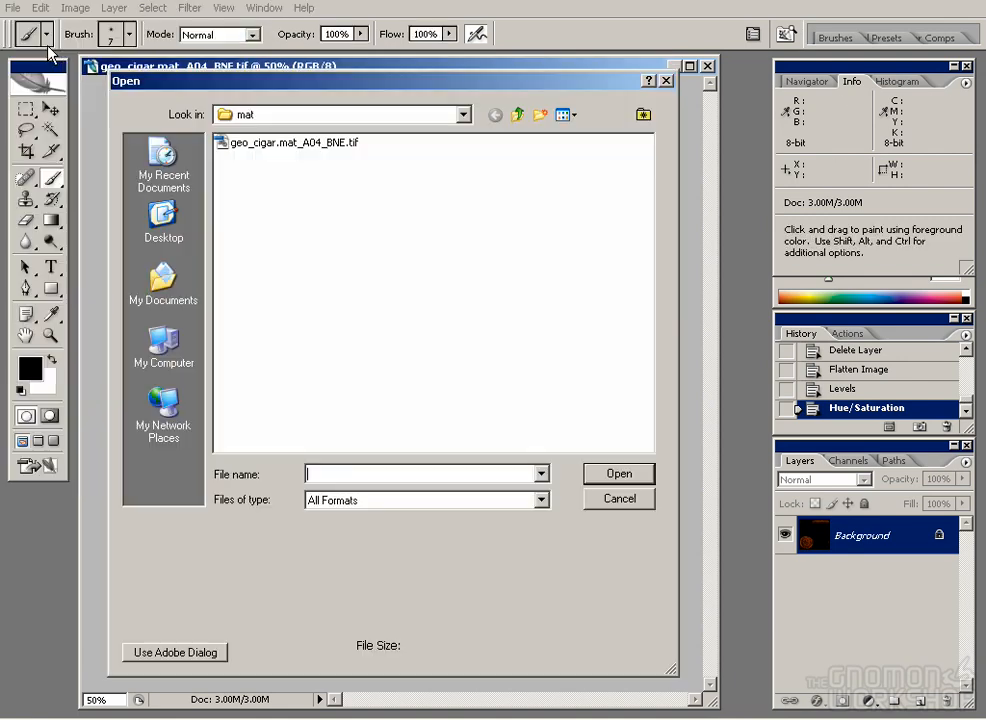
click(515, 115)
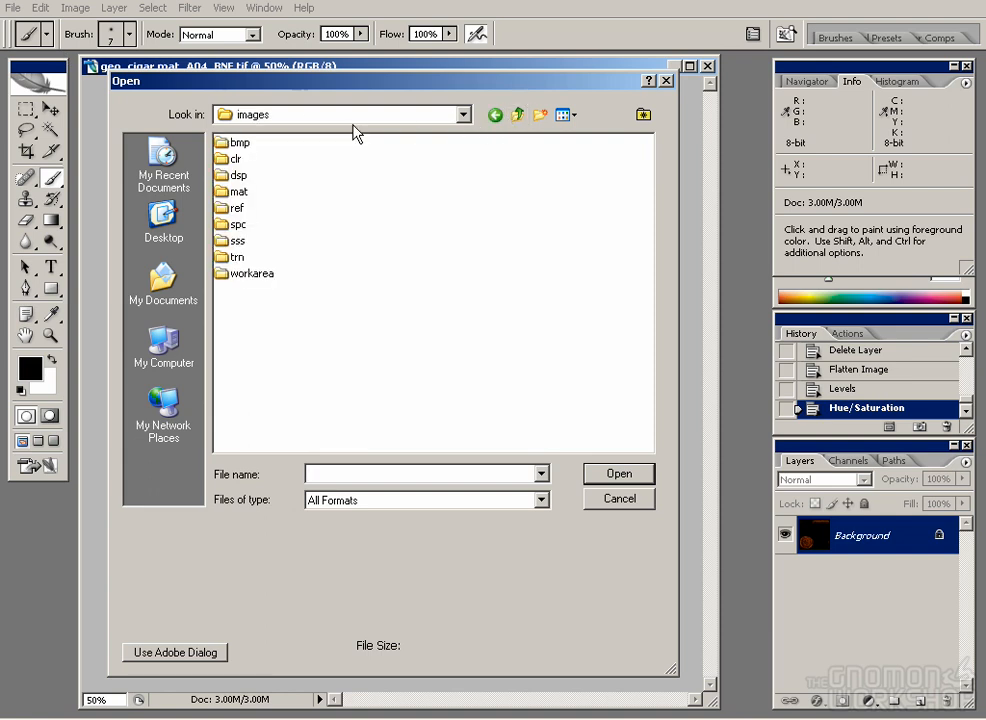
double_click(237, 159)
click(346, 225)
double_click(337, 231)
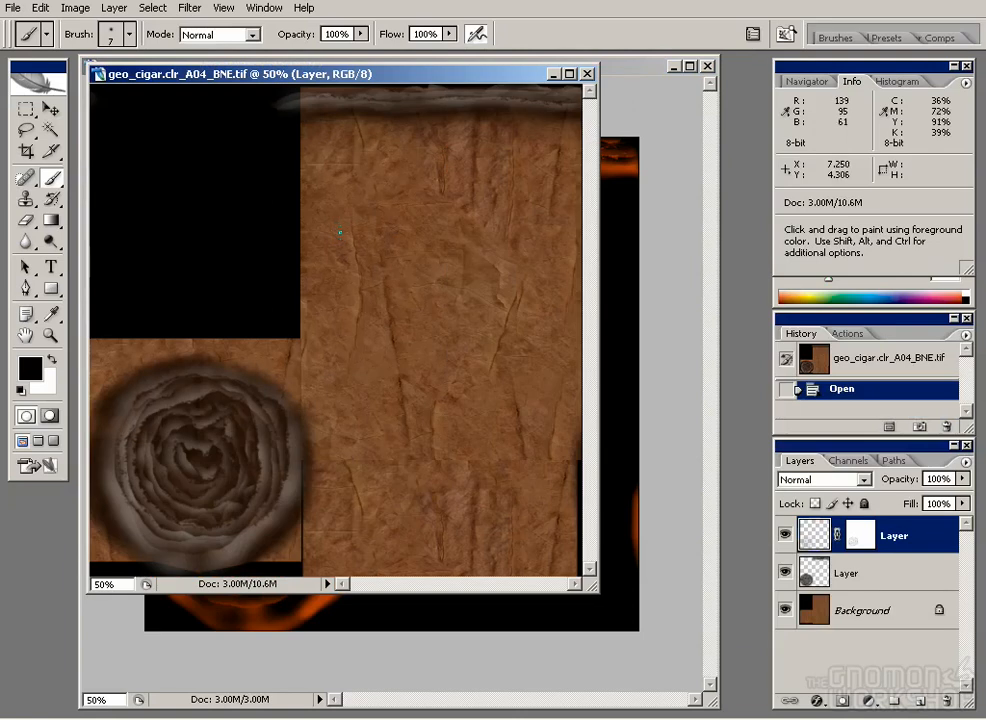
Copy the orange geo_cigar.mat image into the geo_cigar.clr document as an aligned top layer.
key(v)
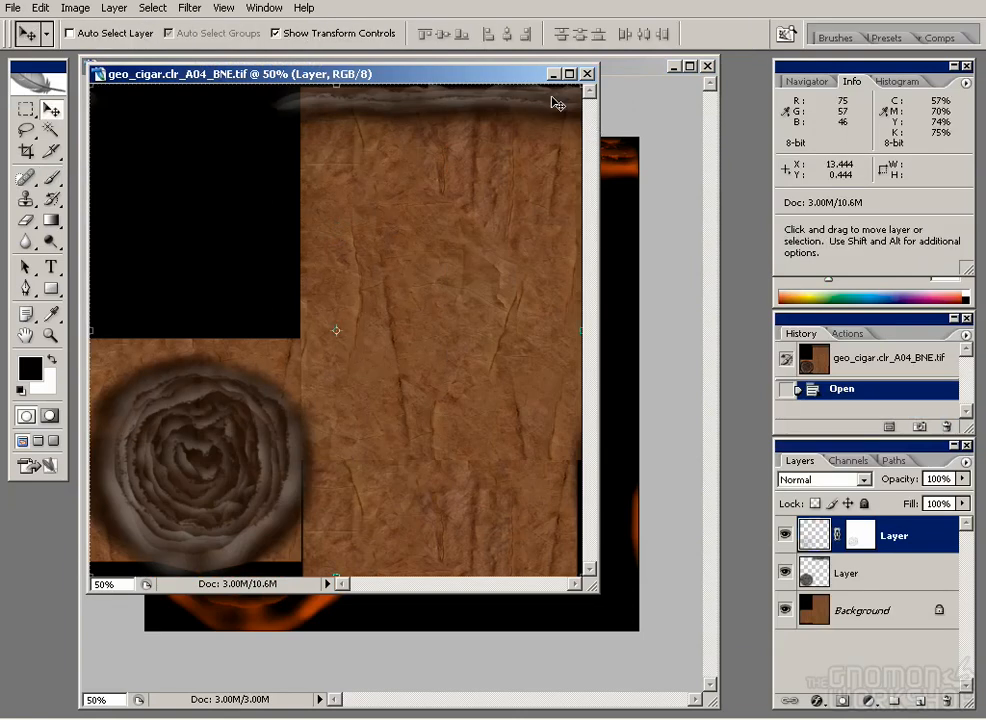
key(ctrl+Tab)
drag(480, 63, 577, 151)
shift+drag(473, 480, 194, 418)
Try the Screen and Lighten blend modes on the orange layer, then delete that layer.
click(822, 479)
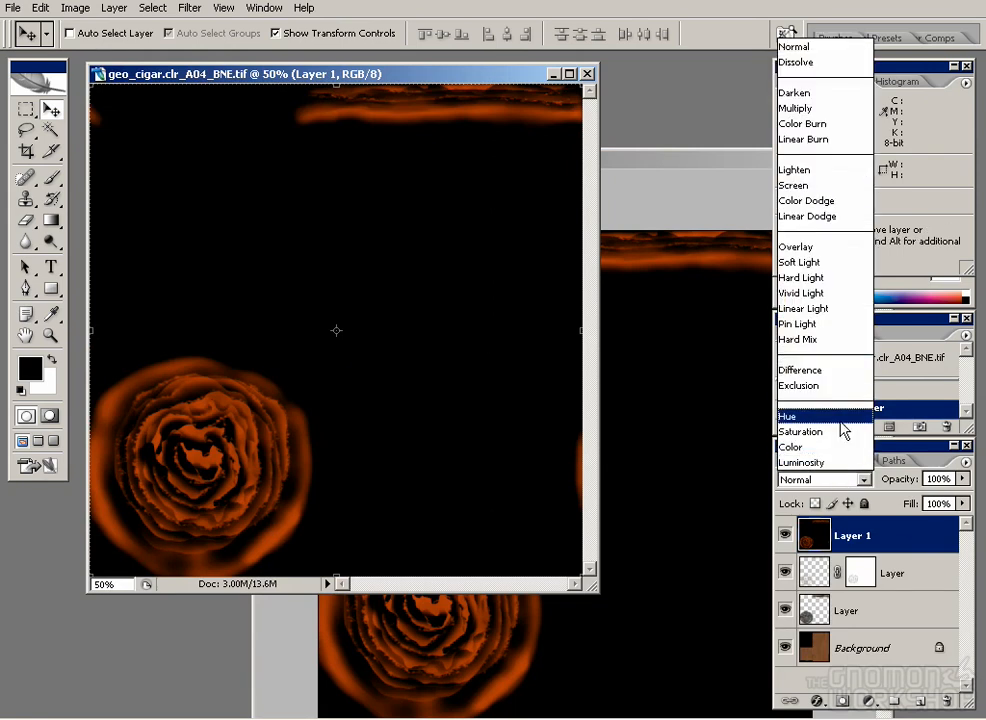
click(810, 186)
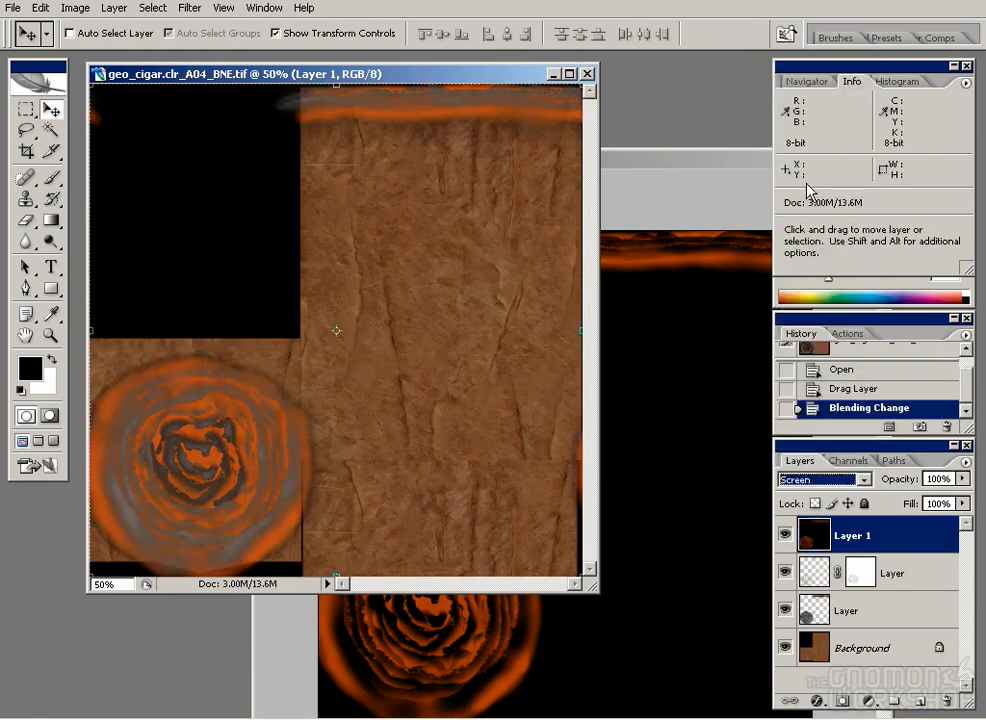
click(822, 479)
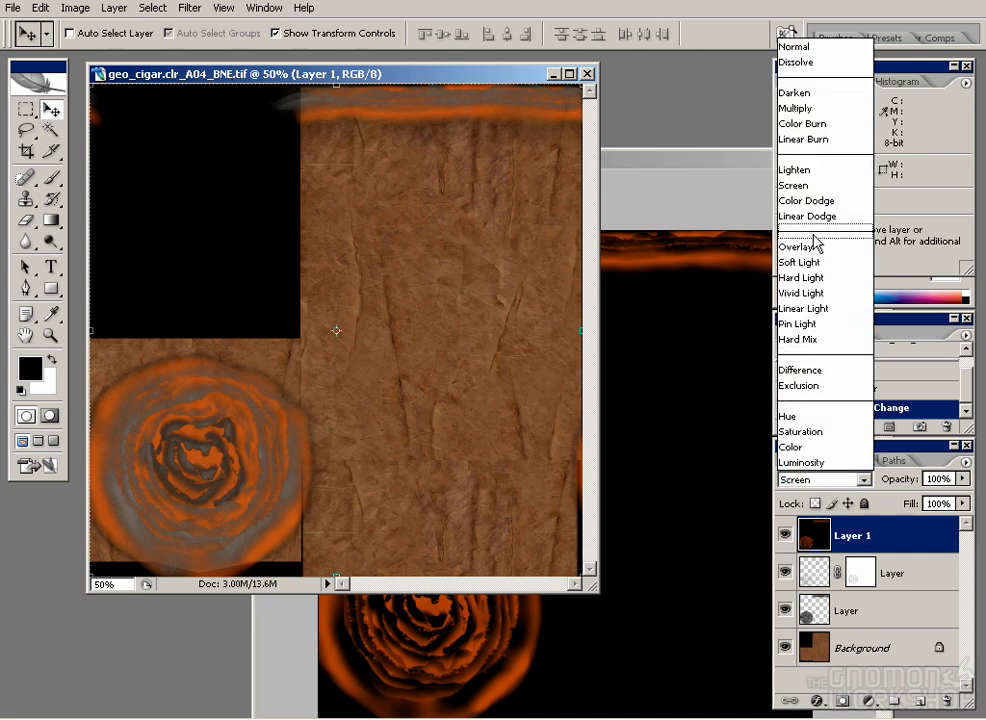
click(800, 185)
key(Up)
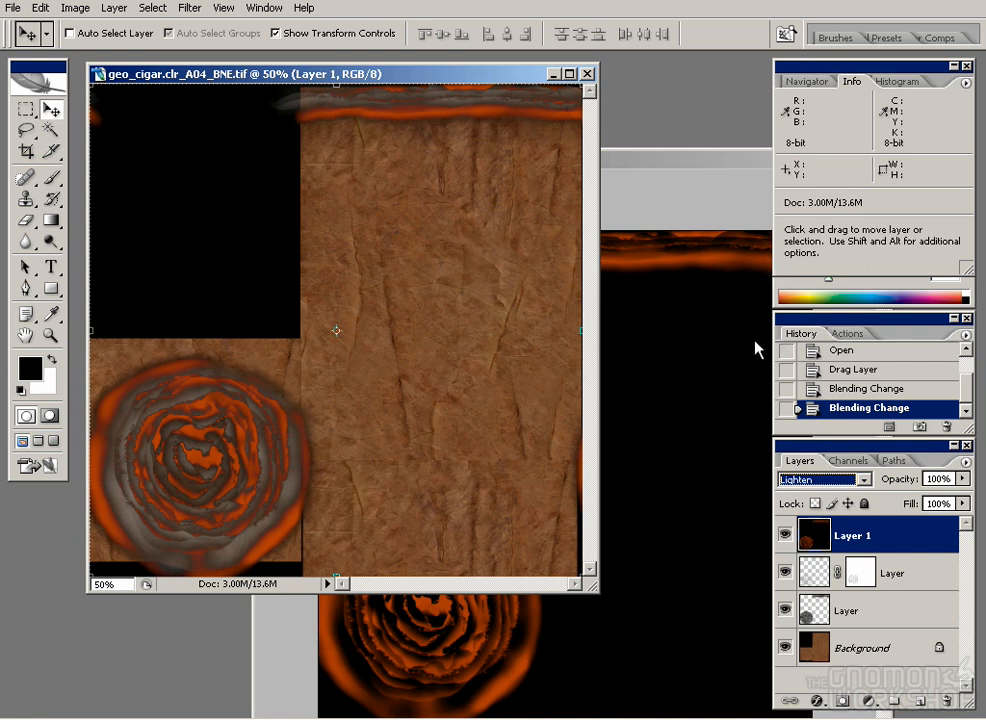
mouse_move(963, 480)
mouse_down()
mouse_move(931, 500)
mouse_move(972, 493)
mouse_up()
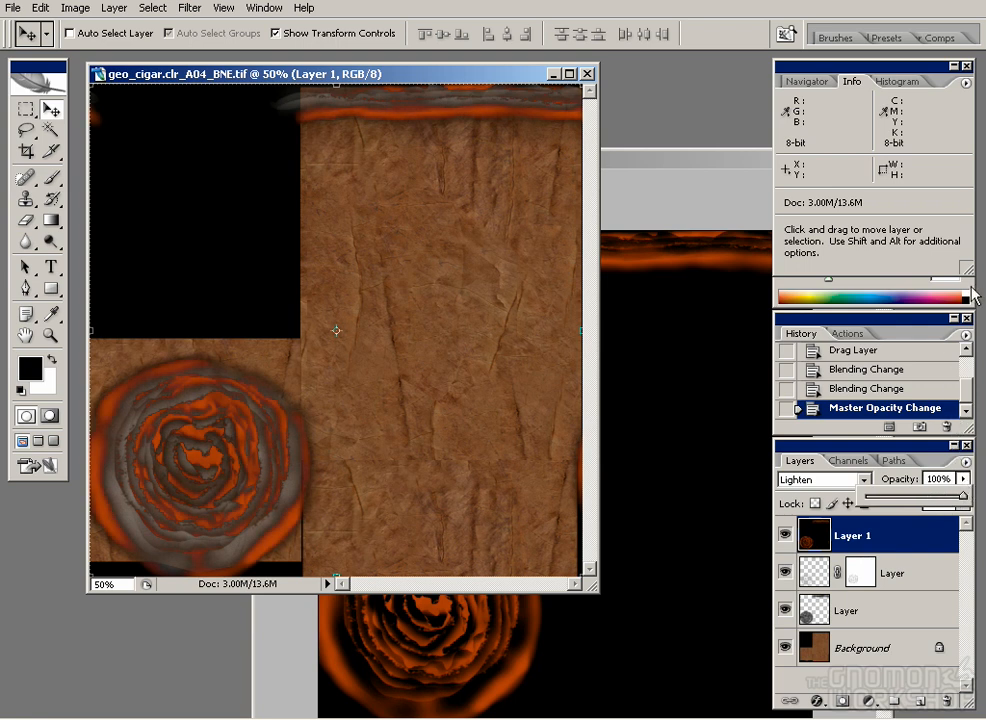
drag(877, 550, 946, 701)
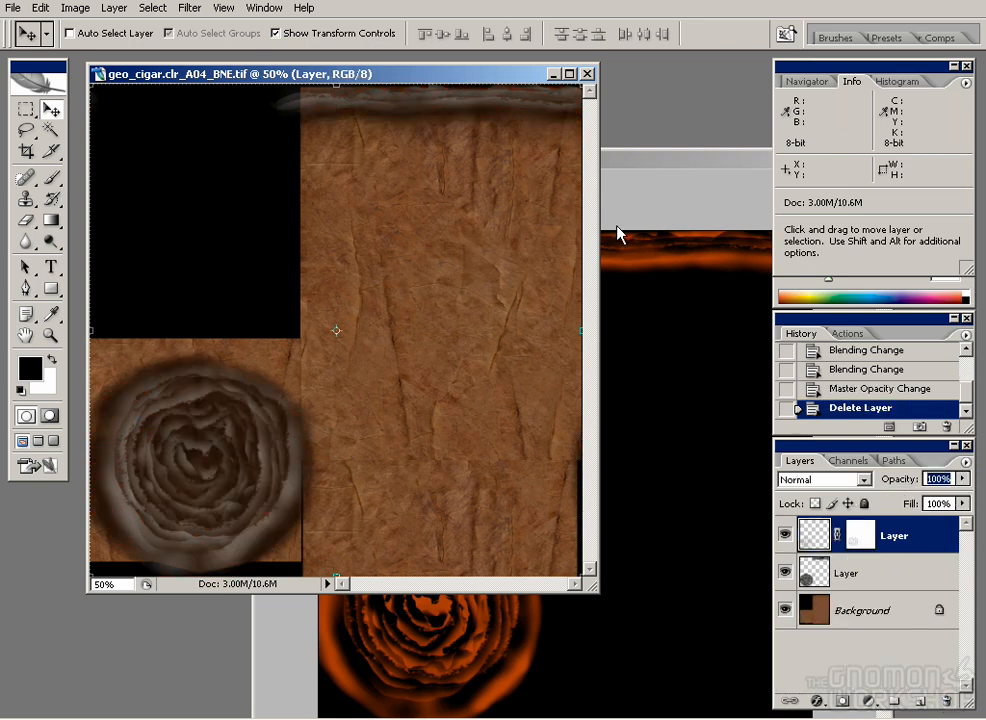
Bring the geo_cigar.mat image to the front and desaturate it.
drag(618, 158, 490, 95)
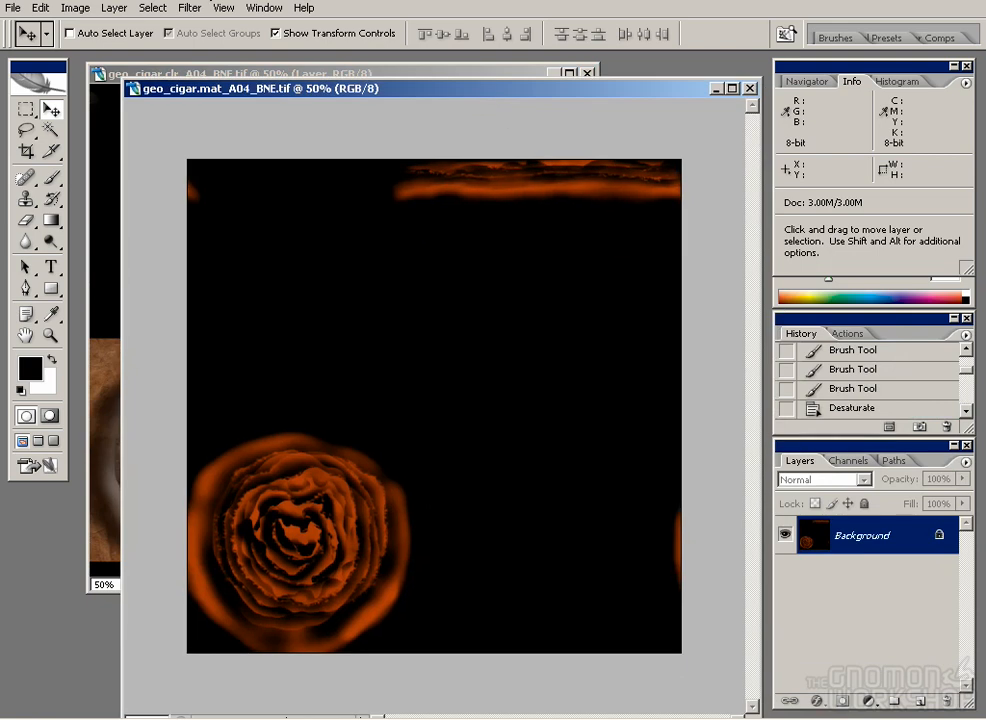
click(76, 8)
mouse_move(120, 52)
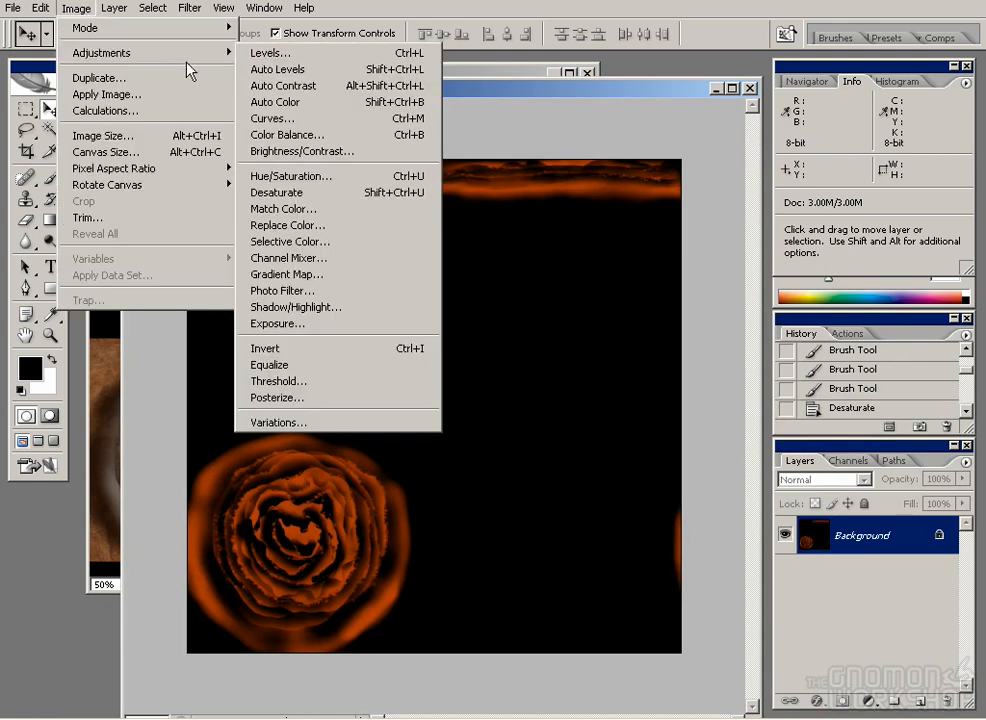
click(288, 192)
Brighten the grey image with Levels by sampling a new white point on the lower outer edge of the cigar tip.
click(78, 8)
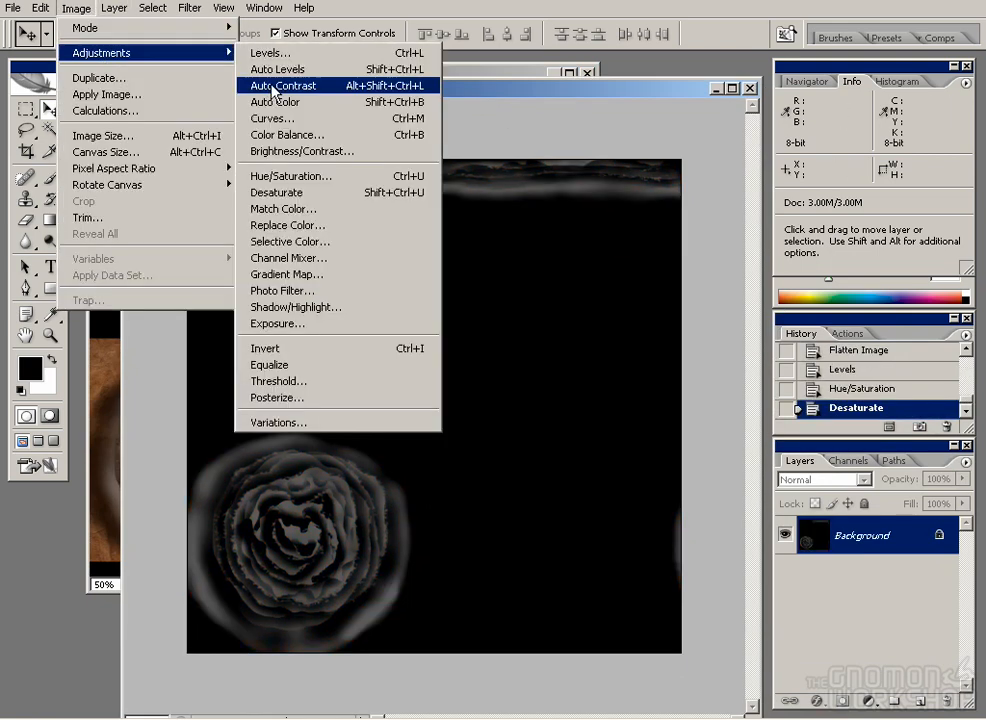
click(270, 52)
click(910, 484)
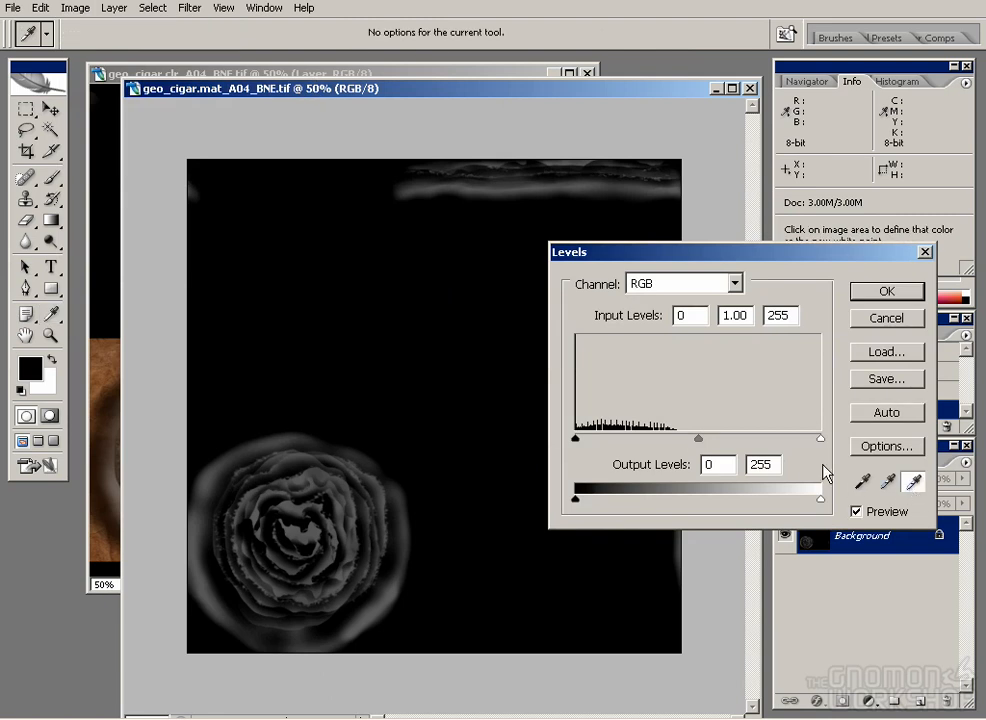
click(398, 587)
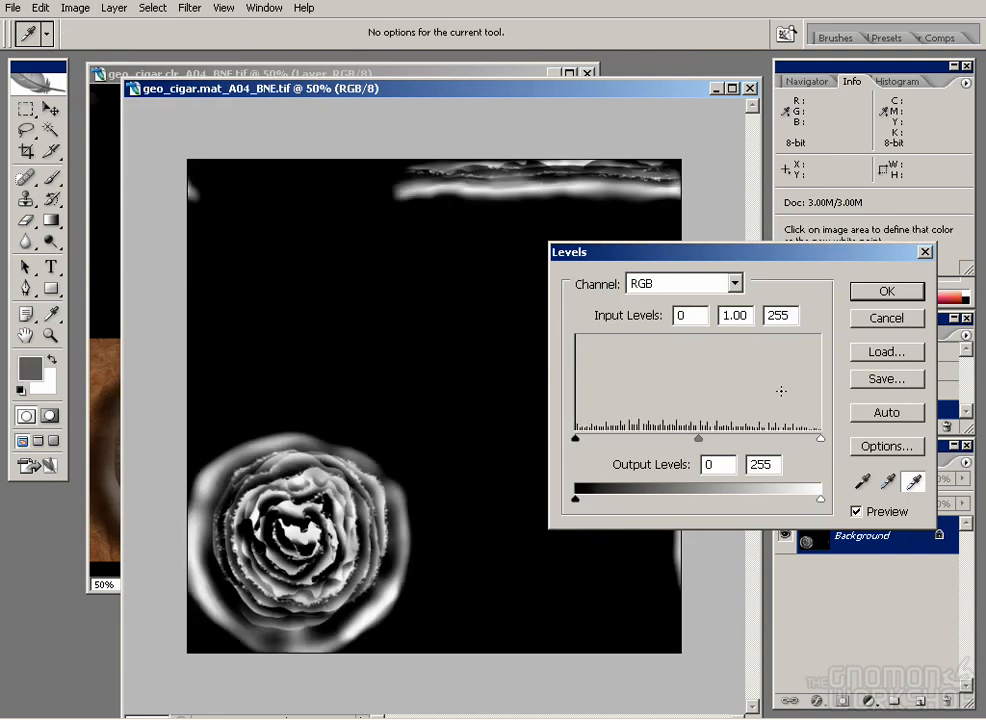
click(886, 292)
Close both open images and reopen geo_cigar.clr_A04_BNE.tif.
key(v)
drag(377, 91, 360, 82)
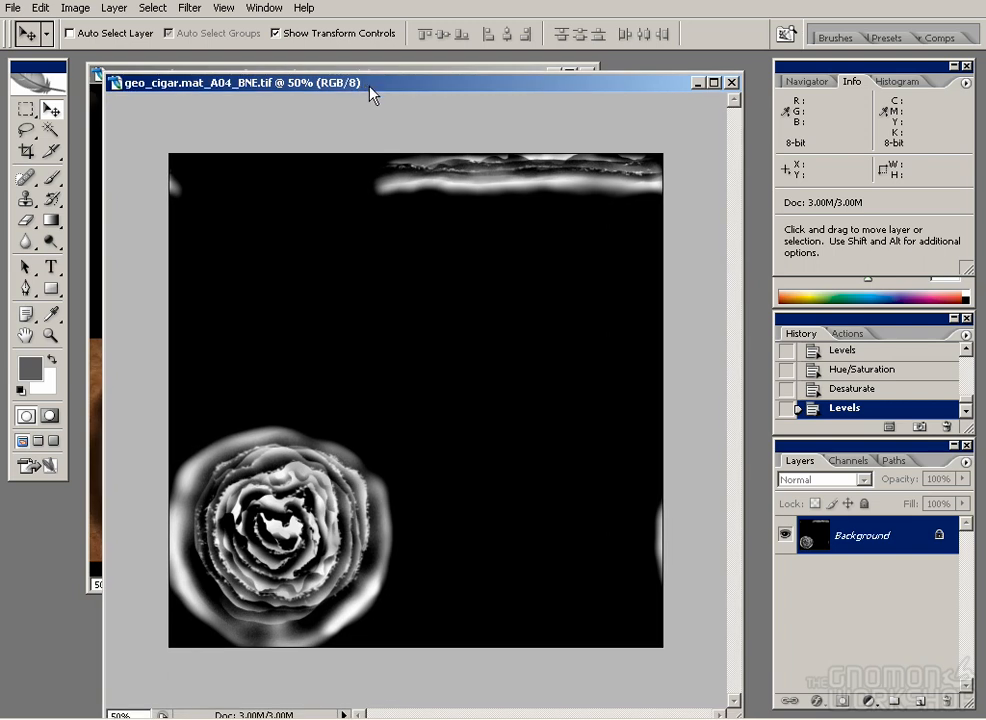
click(733, 83)
click(587, 74)
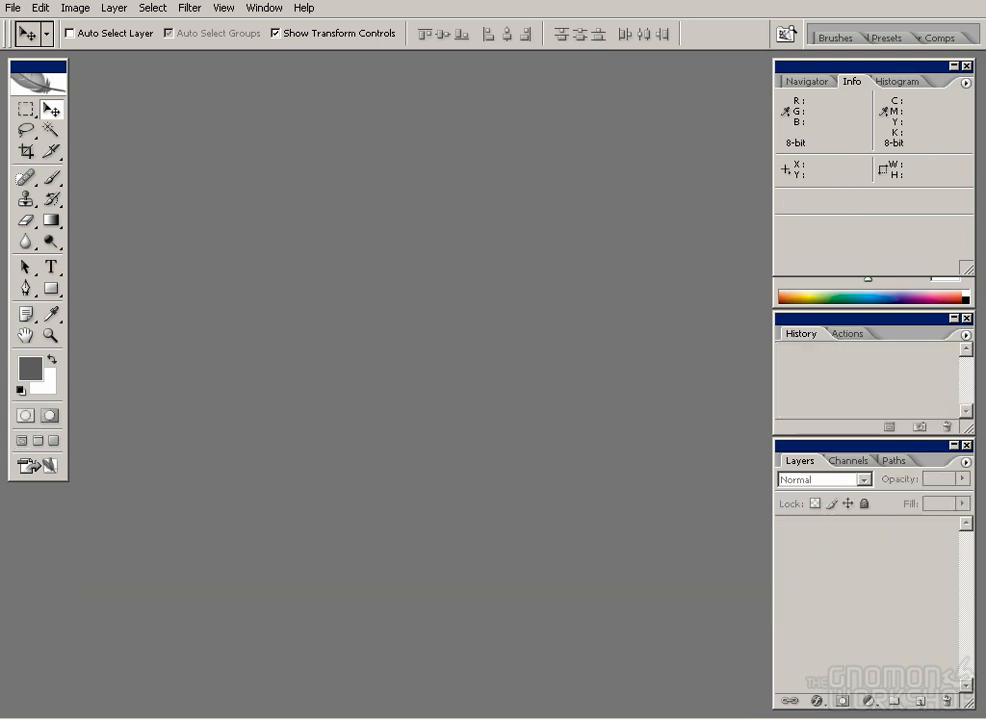
click(20, 8)
click(45, 44)
double_click(291, 224)
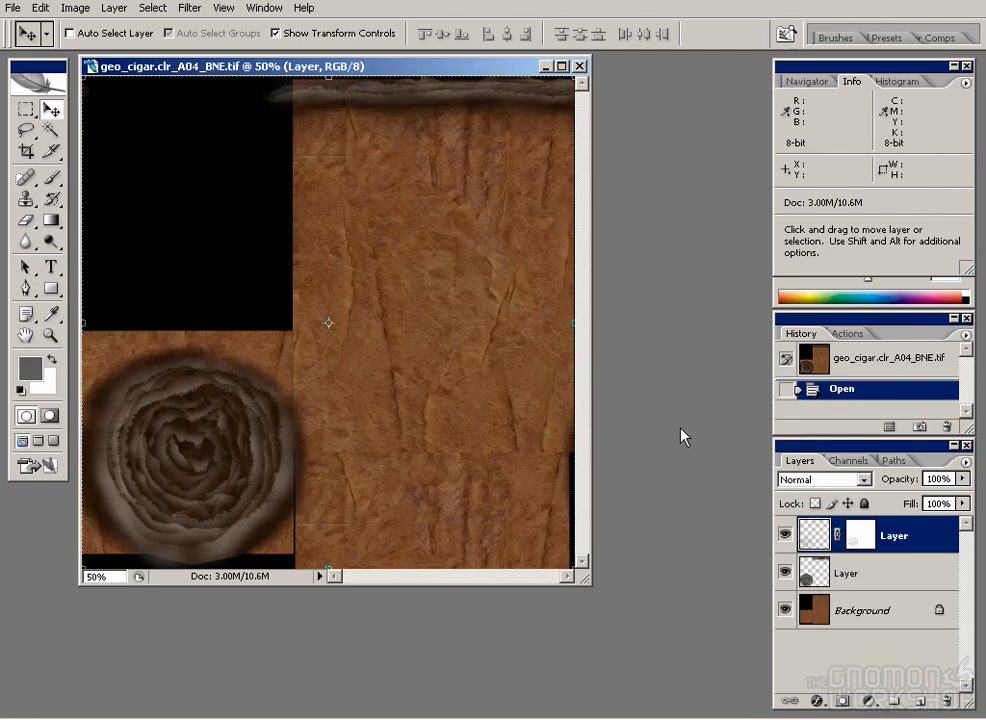
Add a new top layer, fill it with black and set its blend mode to Color.
click(76, 11)
click(836, 660)
click(918, 705)
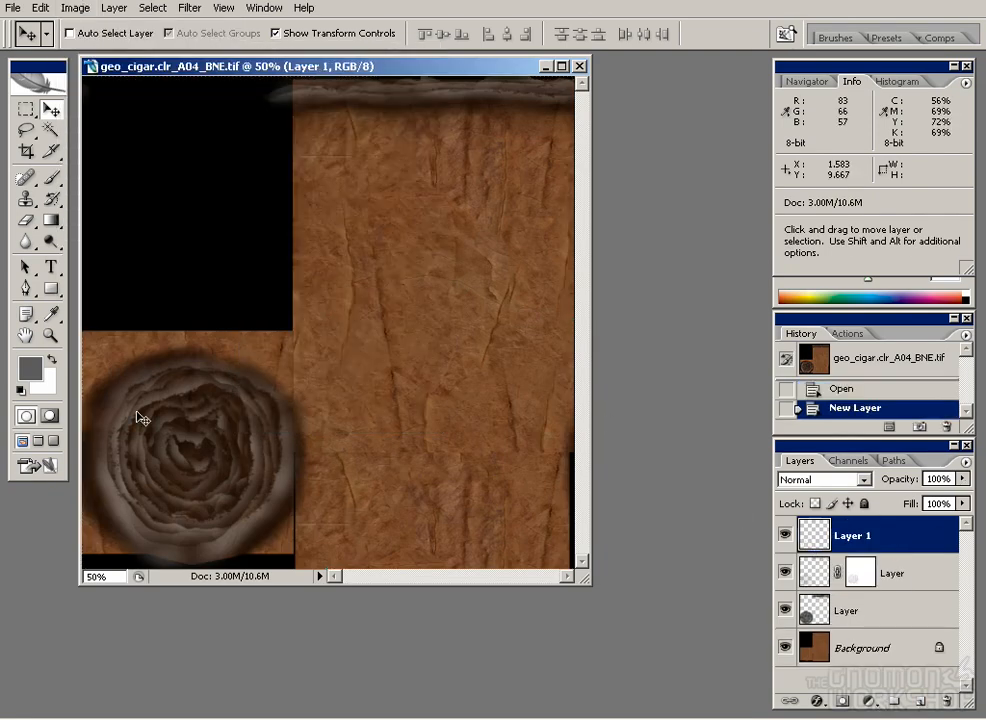
key(d)
key(alt+BackSpace)
click(808, 479)
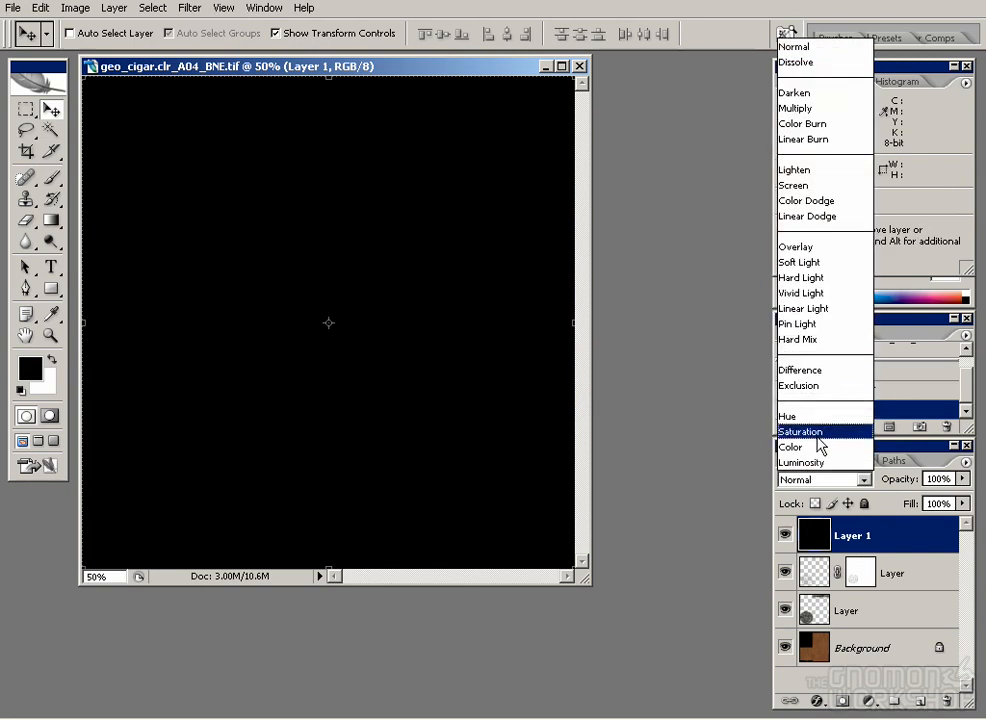
click(800, 445)
click(965, 462)
click(814, 398)
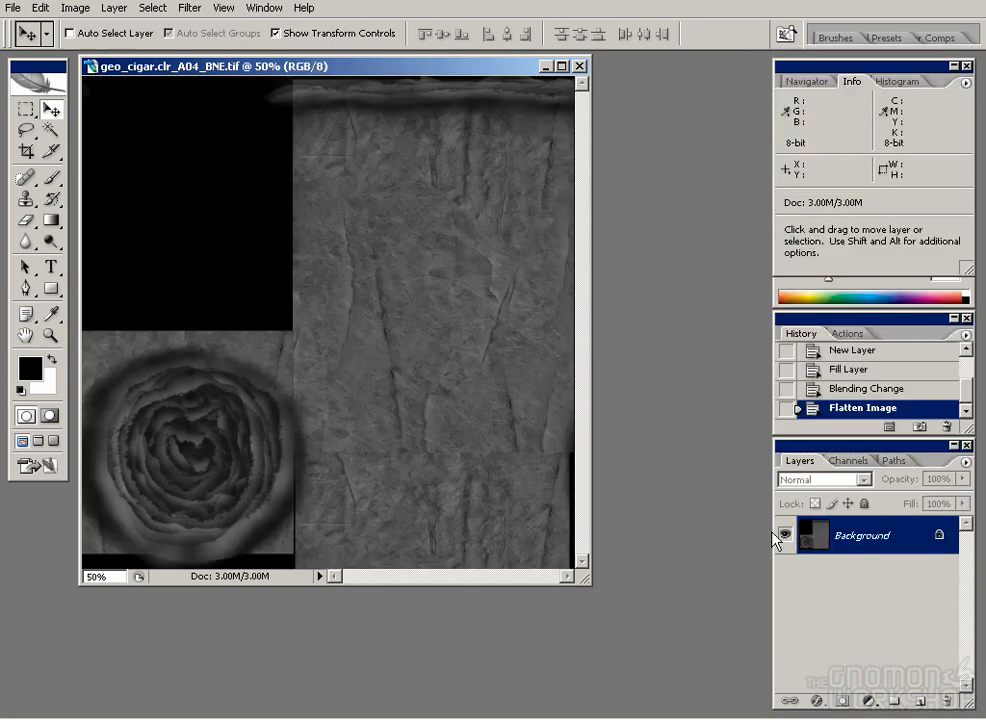
key(ctrl+z)
Duplicate the masked ash layer, set the copy's blend mode to Screen and duplicate that copy once more.
click(845, 573)
click(813, 481)
click(811, 578)
drag(811, 578, 921, 702)
click(822, 480)
click(815, 247)
click(818, 480)
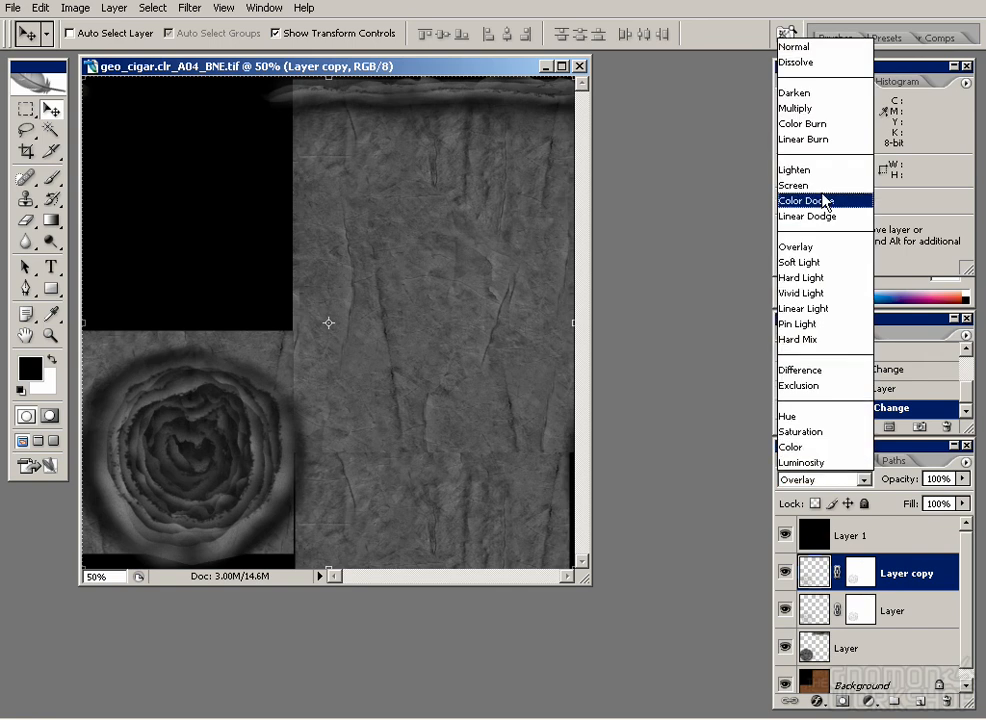
click(795, 185)
drag(880, 573, 921, 702)
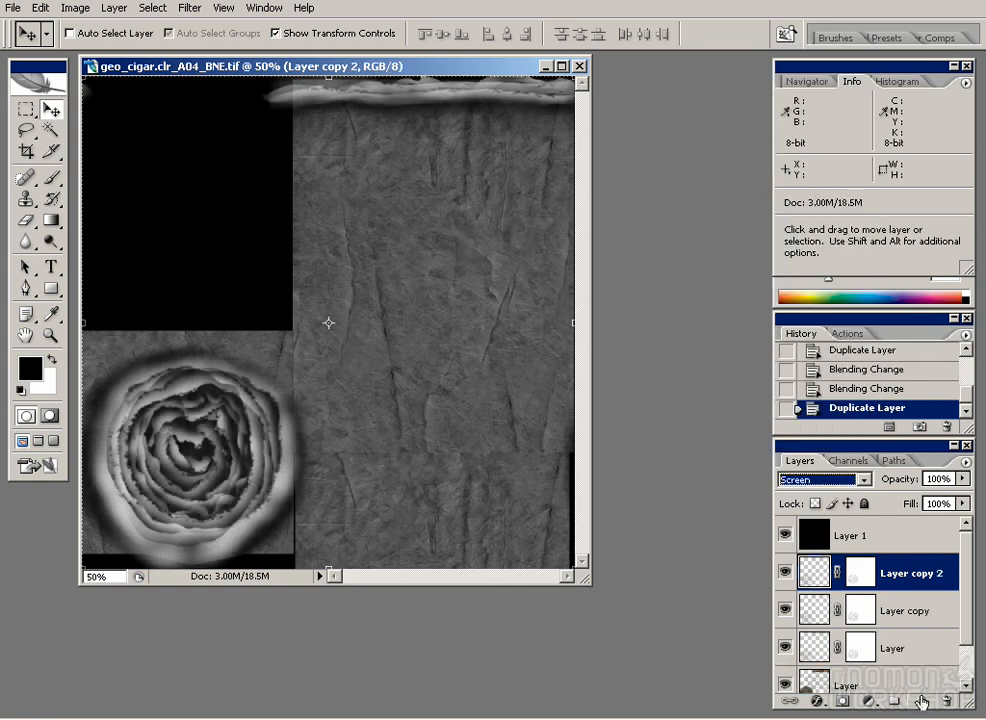
Undo the last layer duplication and save the greyscale image as geo_cigar.bmp_A01_BNE.tif in the bmp folder.
key(ctrl+z)
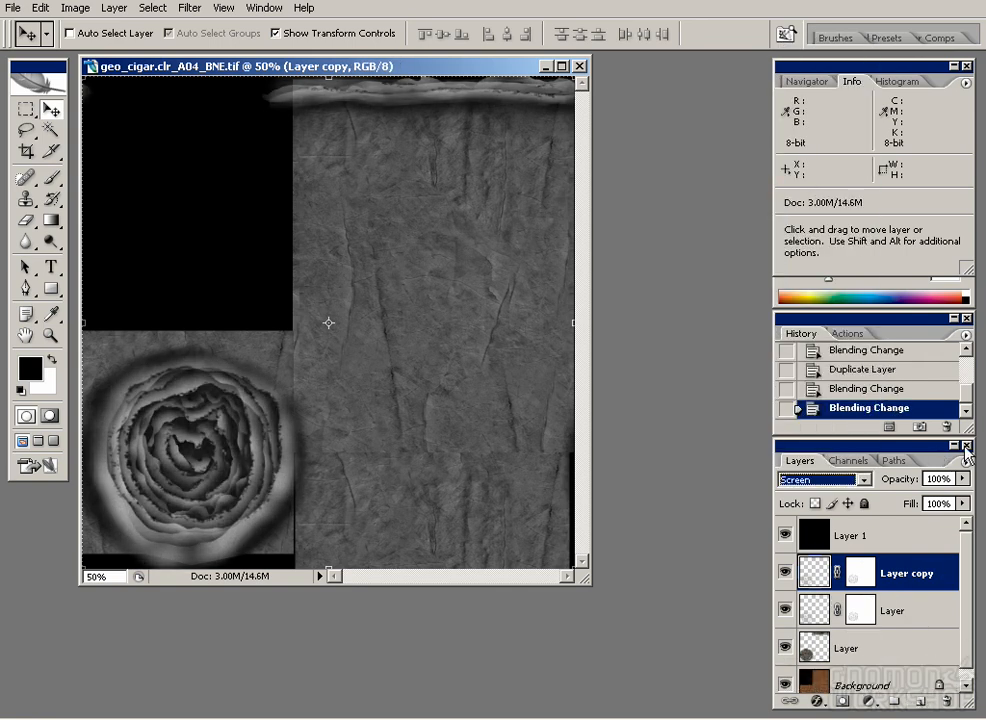
click(12, 7)
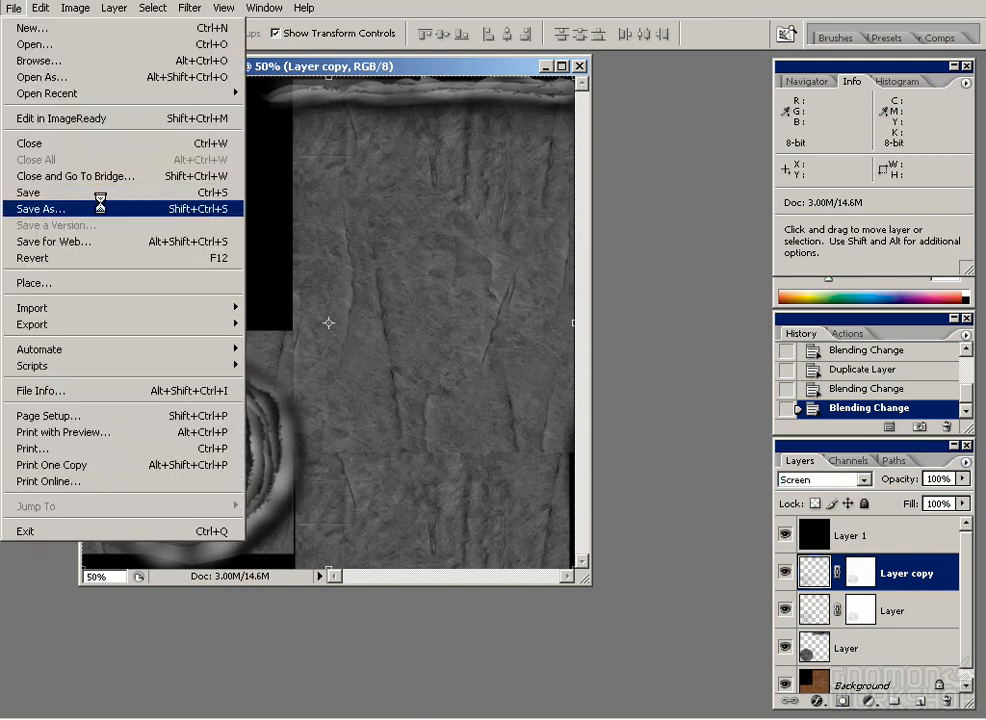
click(66, 203)
click(501, 108)
double_click(230, 137)
click(383, 416)
click(383, 416)
text(bmp_A01_BNE.tif)
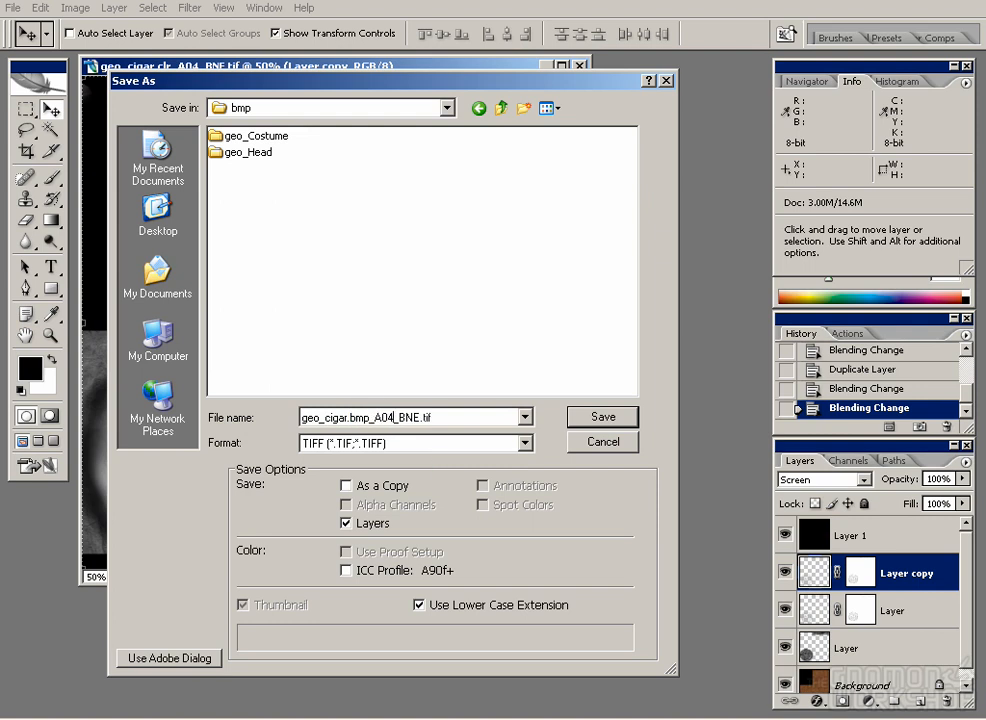
click(603, 416)
click(630, 102)
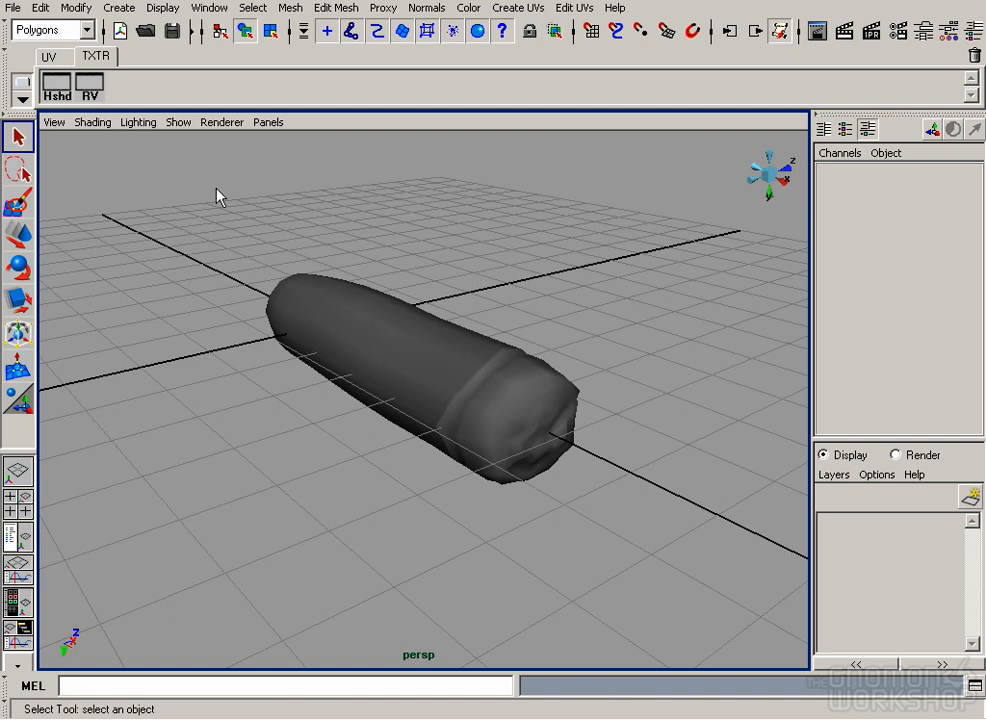
Switch to Maya, create a spot light in the cigar scene and look through it.
click(122, 8)
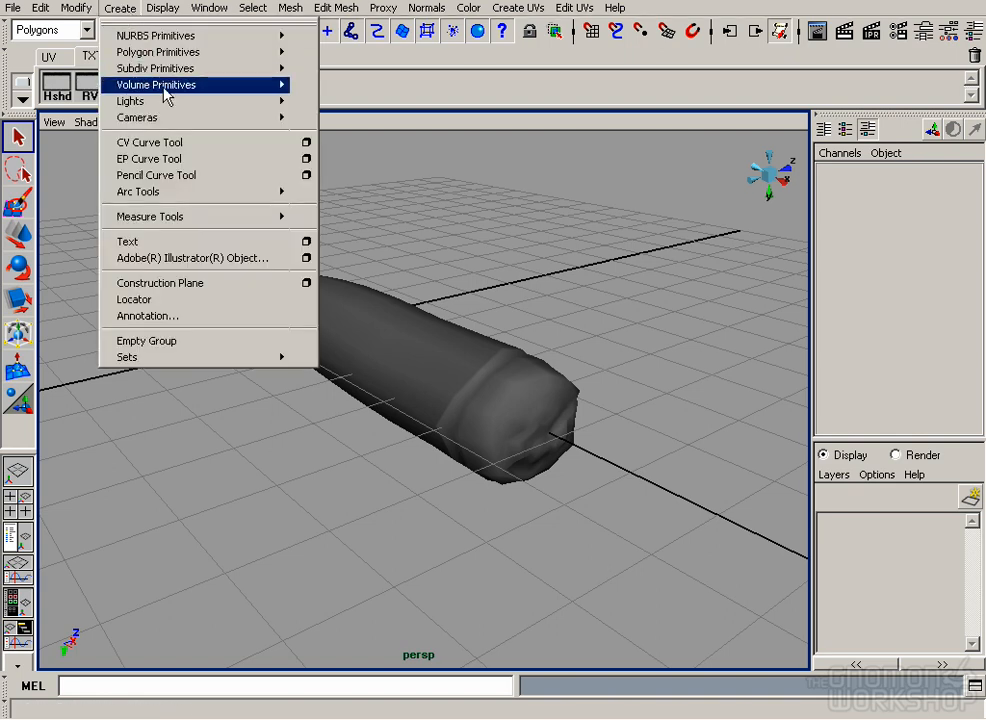
mouse_move(167, 104)
click(366, 161)
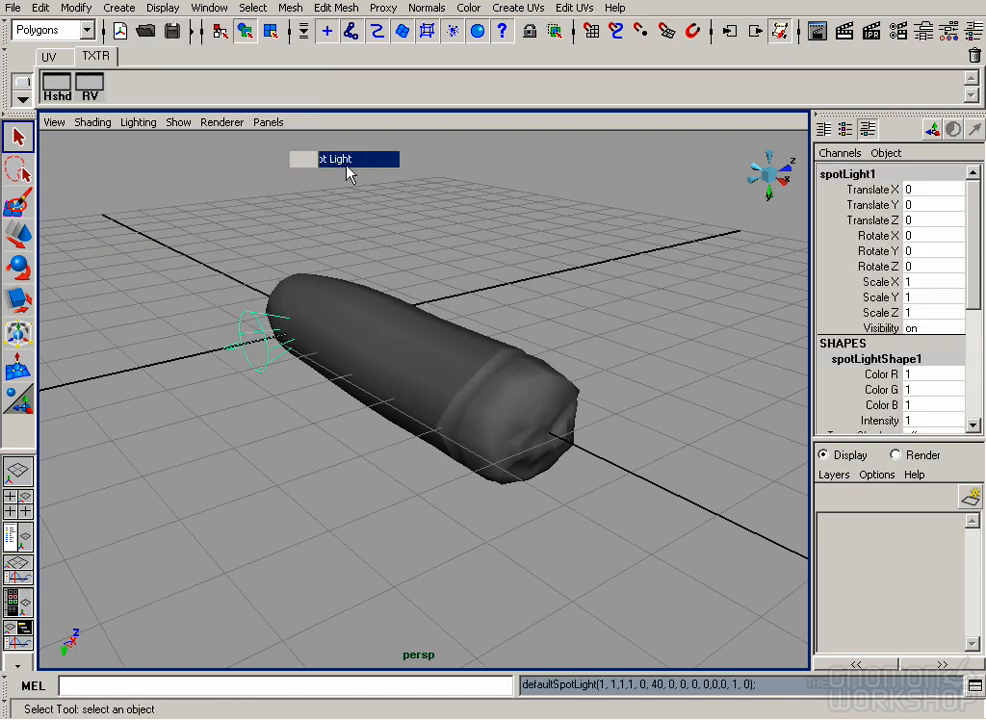
click(267, 122)
click(330, 174)
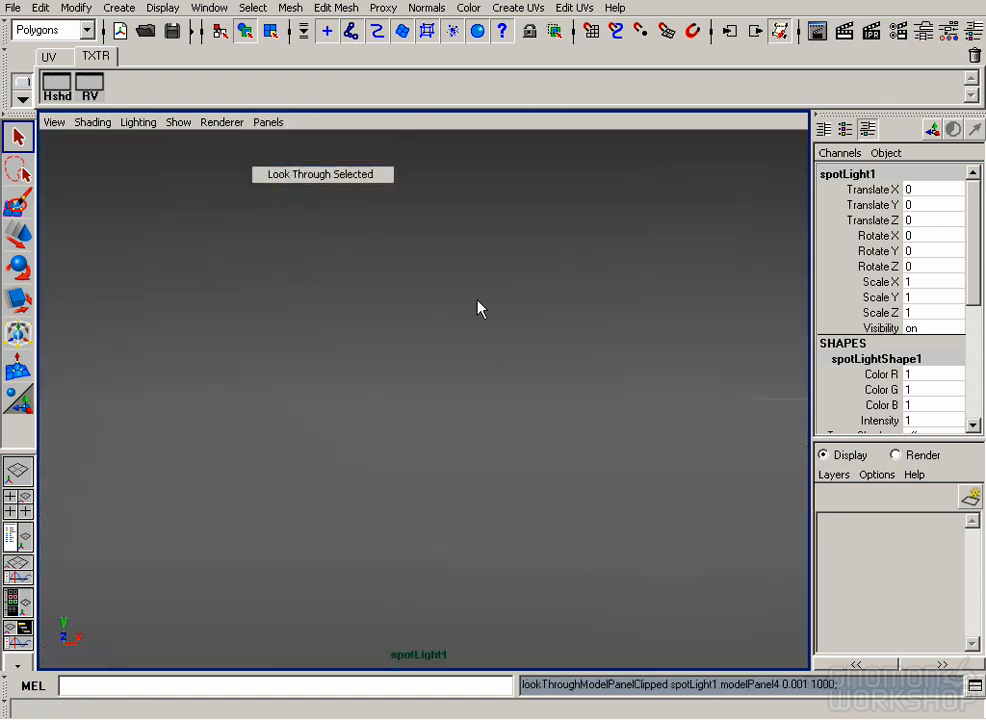
Aim the spot light down at the cigar from above and in front, at about X 8.7, Y 12.5, Z 11.2.
click(555, 390)
alt+drag(552, 383, 541, 387)
key(f)
click(425, 234)
alt+right_drag(425, 234, 250, 288)
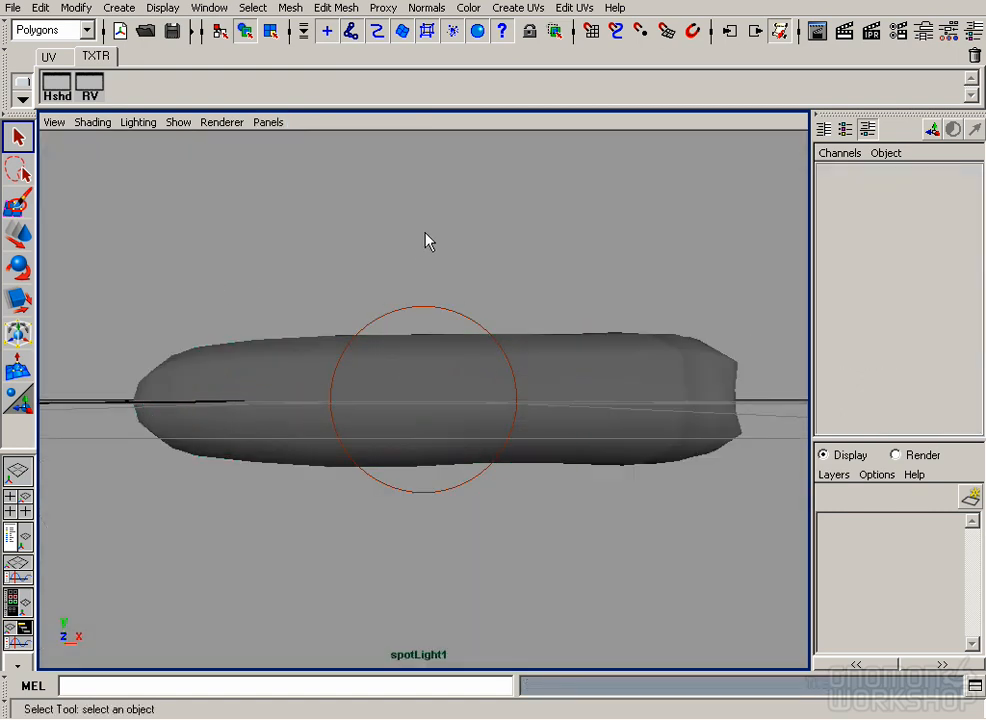
alt+drag(390, 300, 403, 408)
alt+right_drag(403, 415, 222, 372)
alt+drag(222, 372, 432, 348)
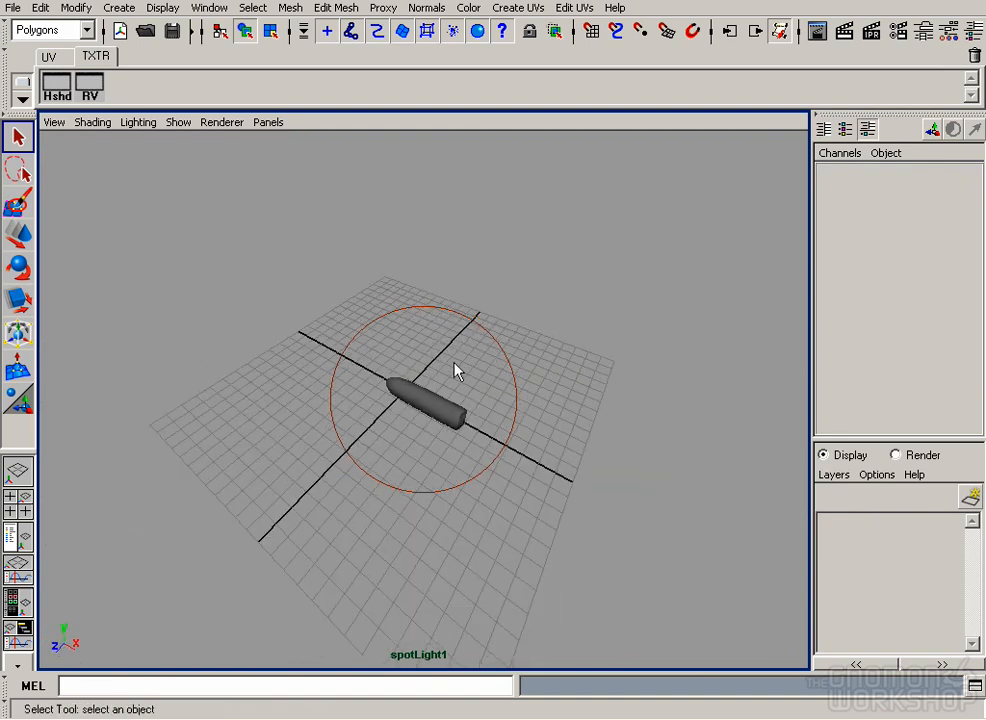
alt+drag(365, 298, 362, 277)
drag(381, 286, 438, 308)
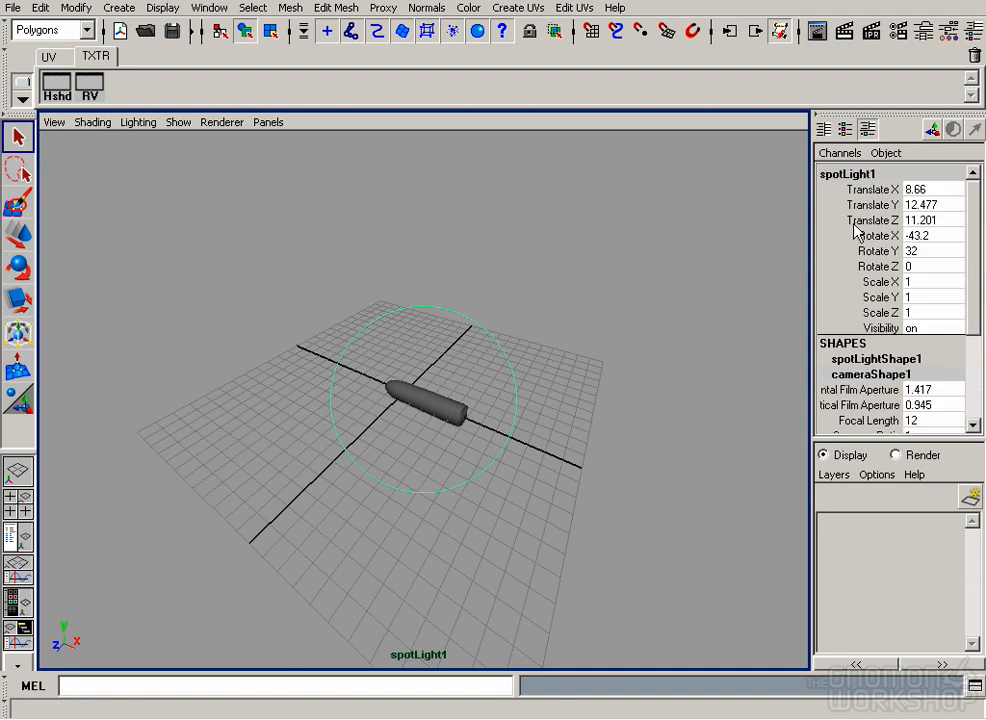
Rename the spot light as key in the Outliner.
click(847, 174)
click(566, 295)
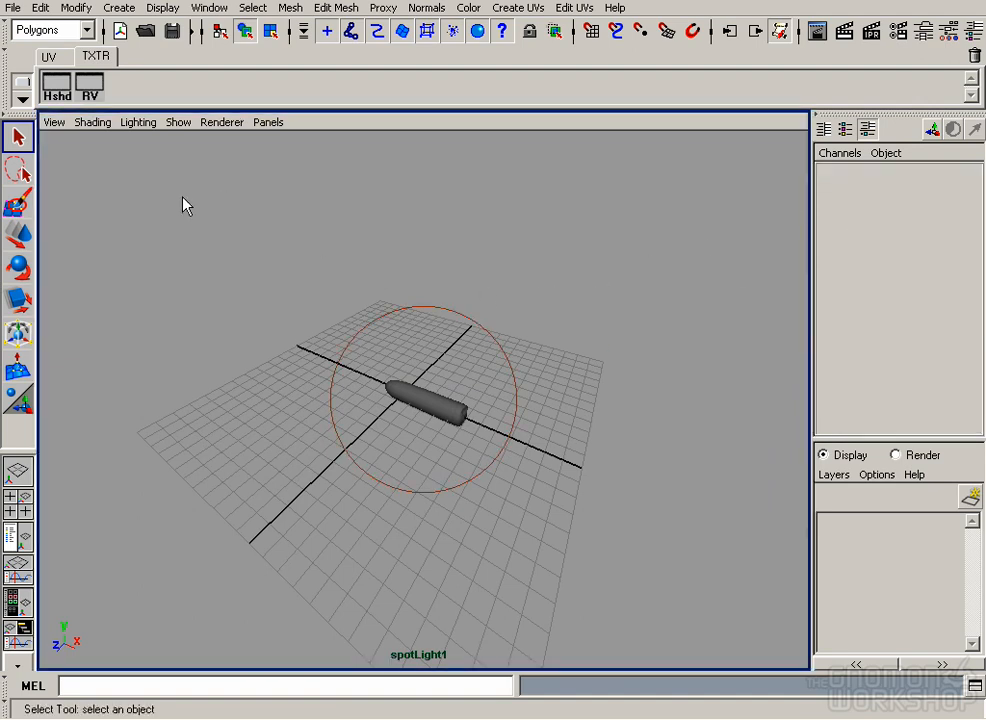
key(shift+o)
double_click(620, 398)
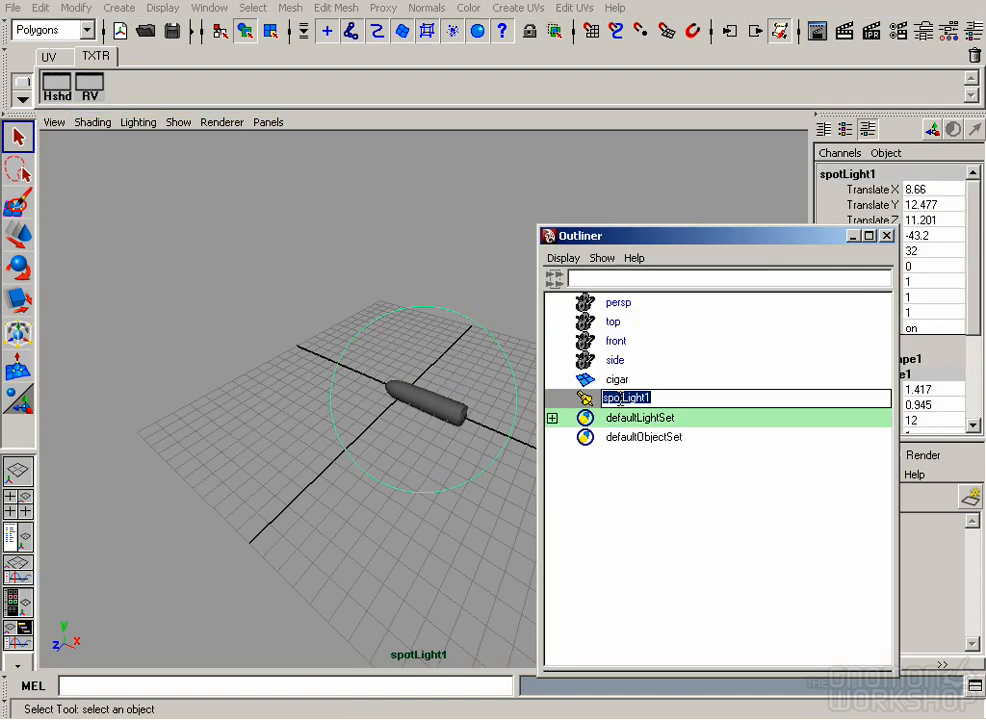
text(key)
key(Return)
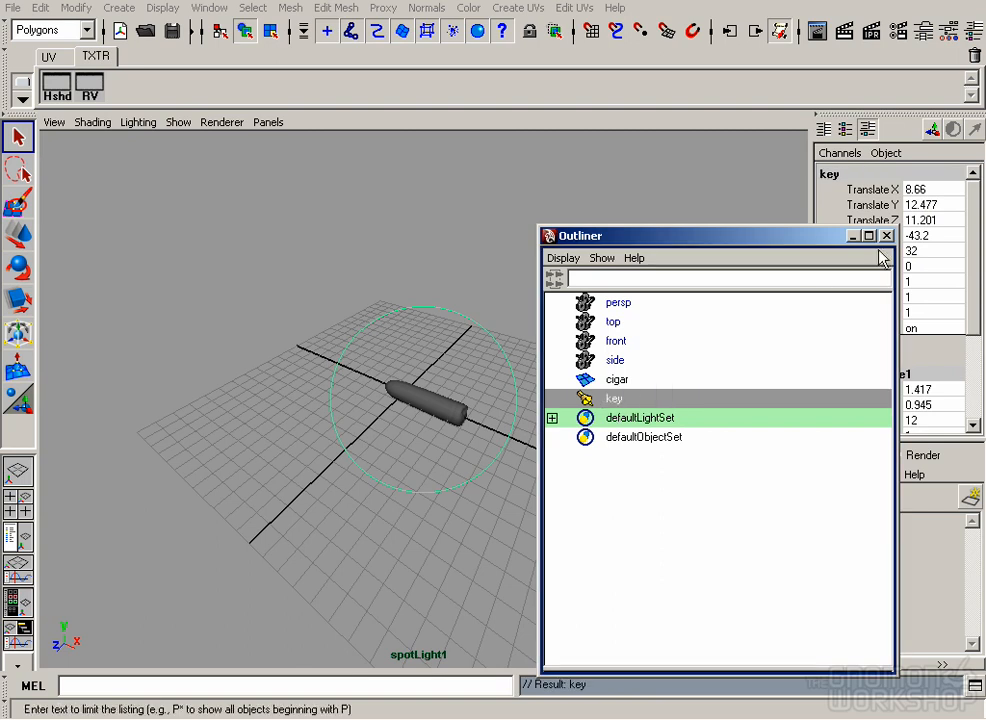
click(887, 239)
click(520, 205)
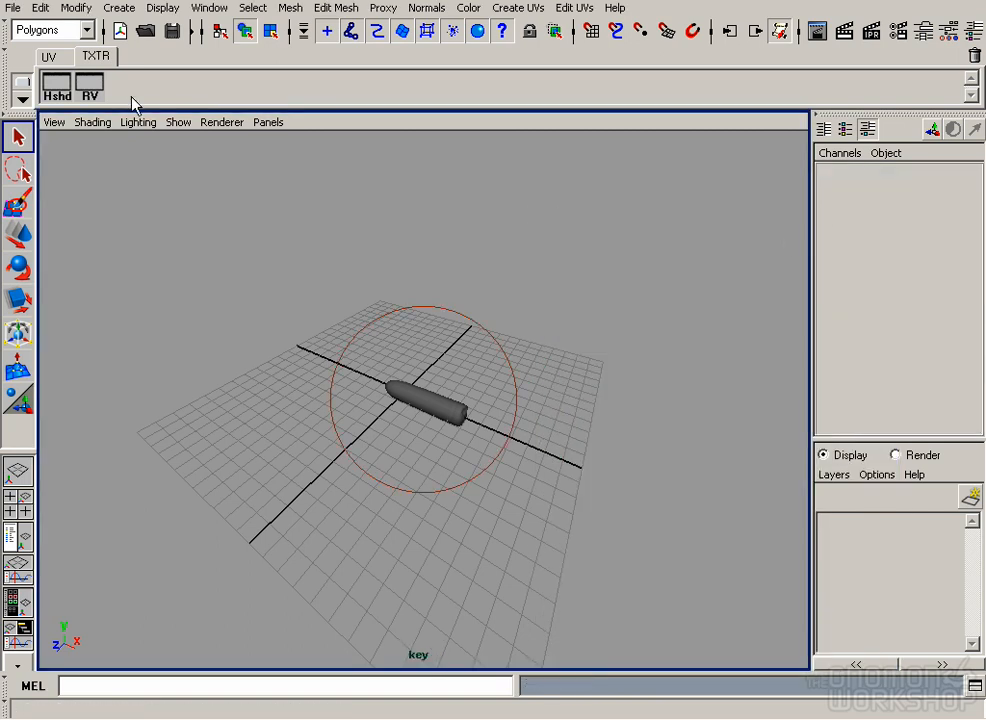
Create a second spot light and look through it.
click(116, 8)
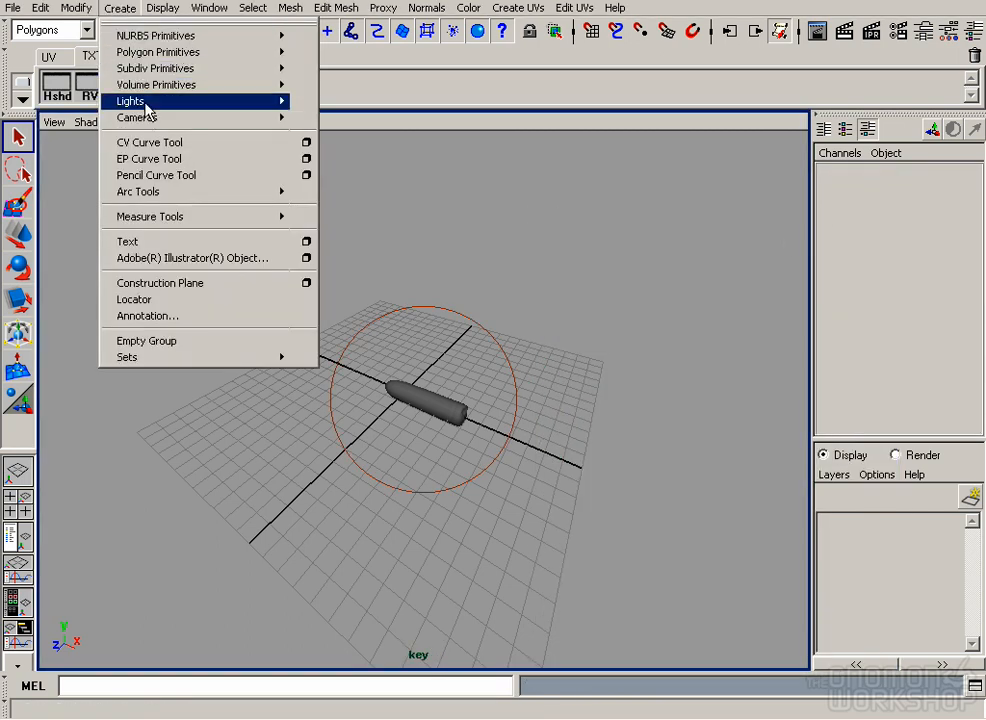
mouse_move(150, 101)
click(350, 158)
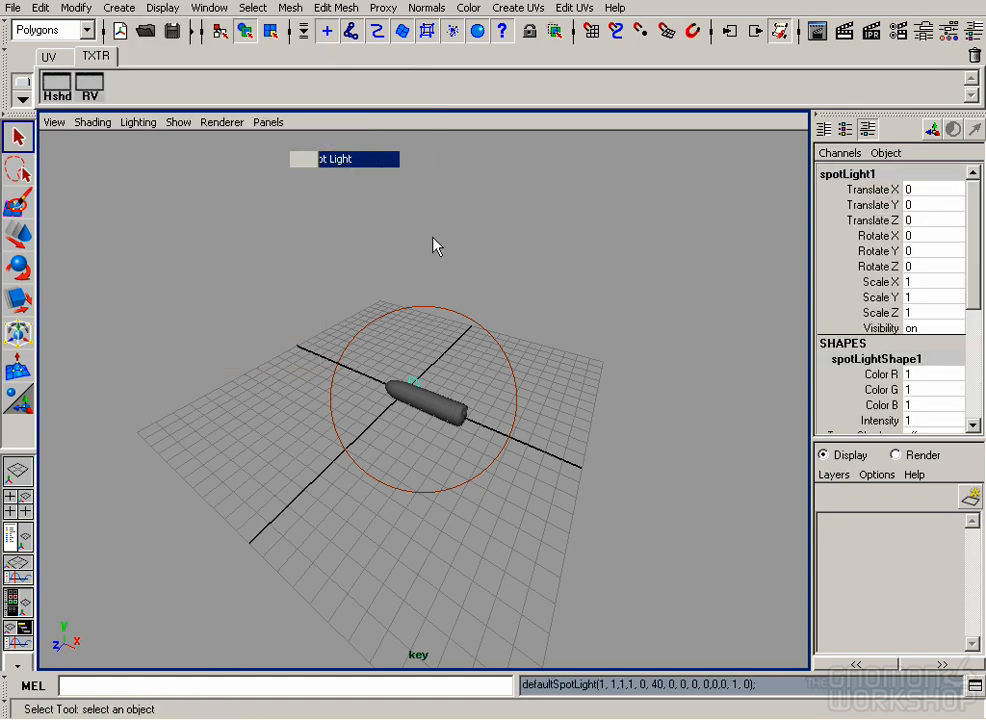
click(275, 124)
click(297, 175)
Aim the second spot light at the cigar from behind, at about X -11.1, Y 4.3, Z -17.3.
alt+right_drag(530, 363, 554, 346)
alt+drag(554, 346, 373, 322)
alt+right_drag(374, 324, 360, 325)
alt+middle_drag(428, 318, 418, 320)
alt+right_drag(419, 322, 433, 409)
alt+drag(433, 409, 430, 332)
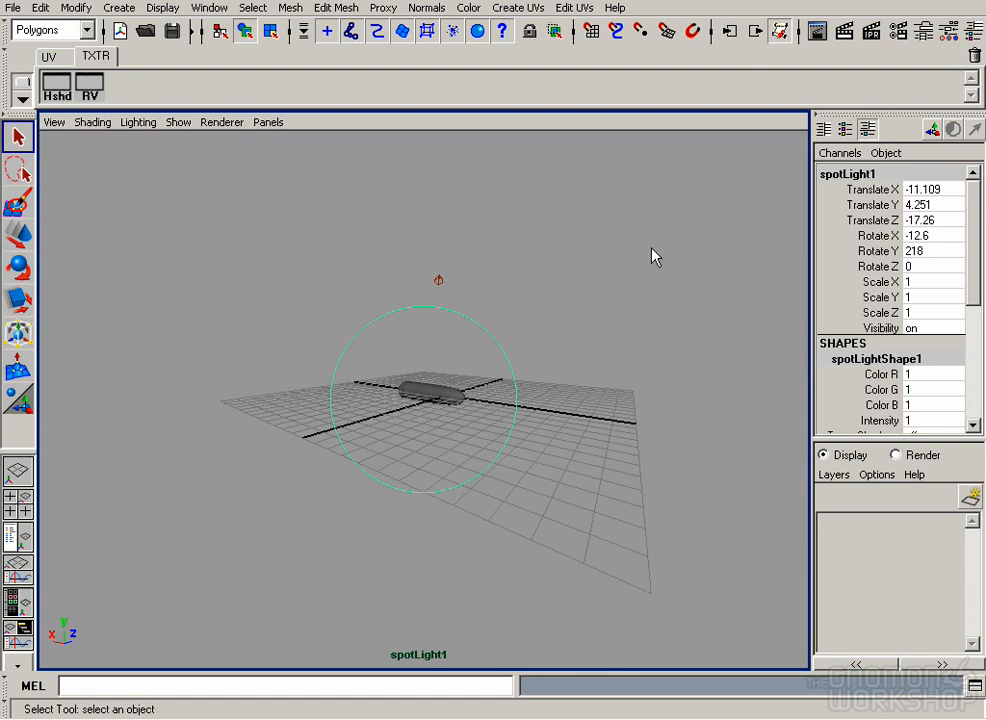
Rename the second spot light as rim in the Outliner.
key(shift+o)
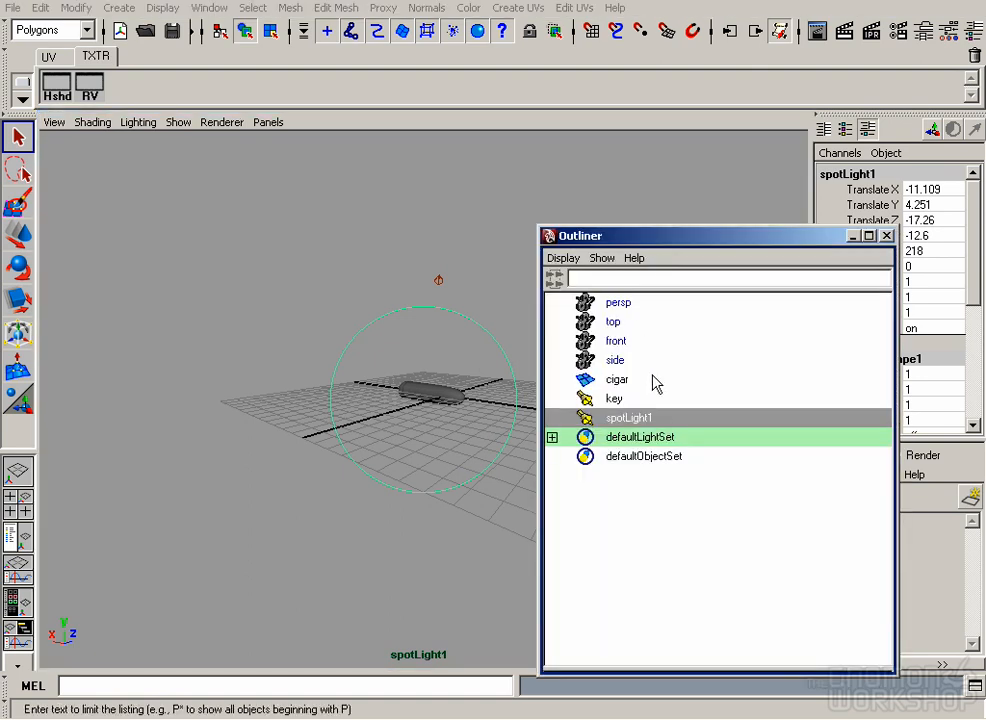
double_click(622, 420)
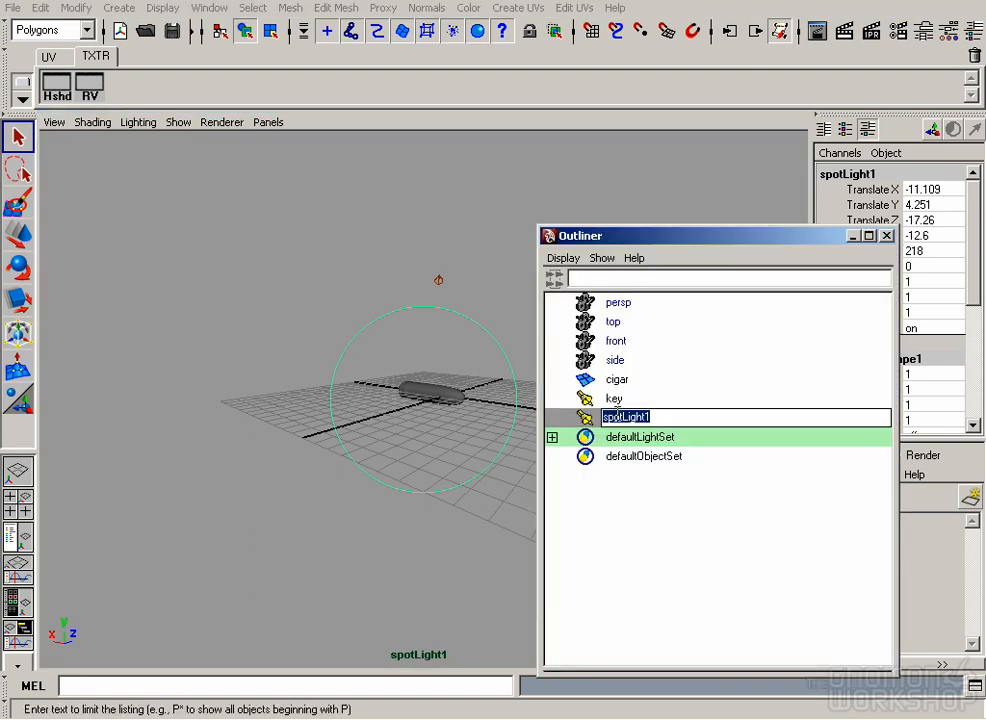
text(rim)
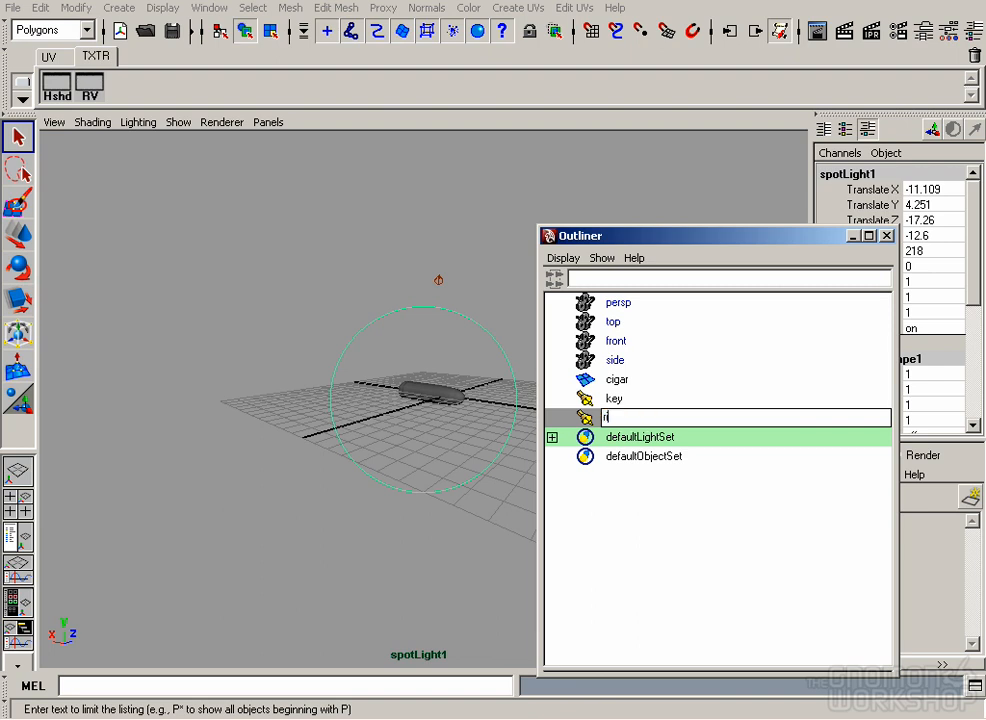
key(Return)
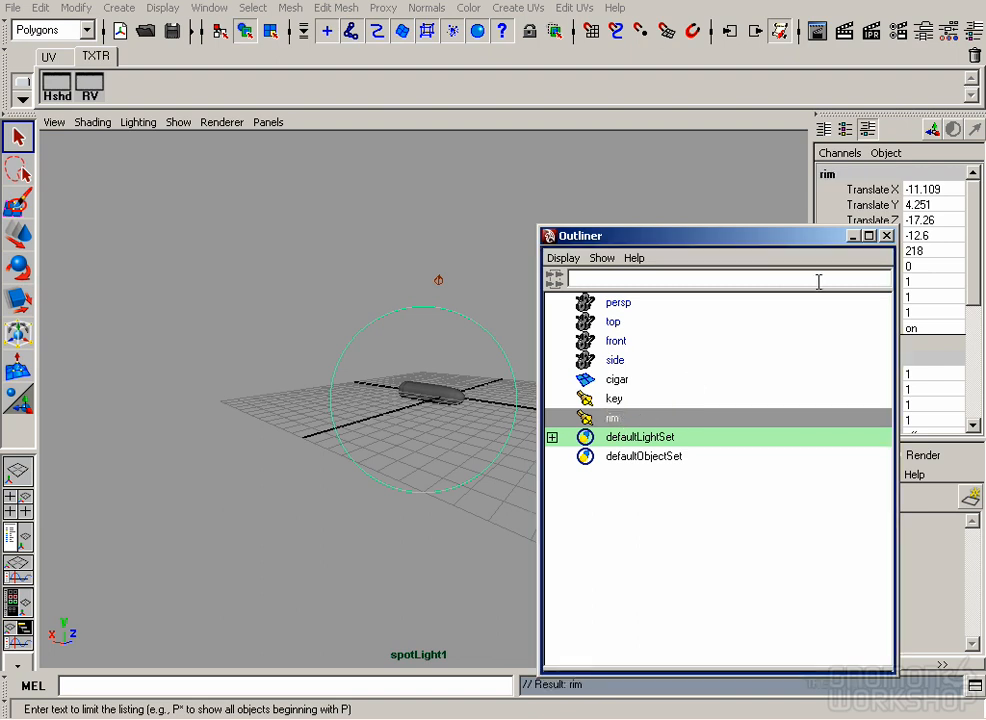
click(885, 235)
Set the rim light's color to a pale blue of about H 209, S 0.25, V 1.
key(ctrl+a)
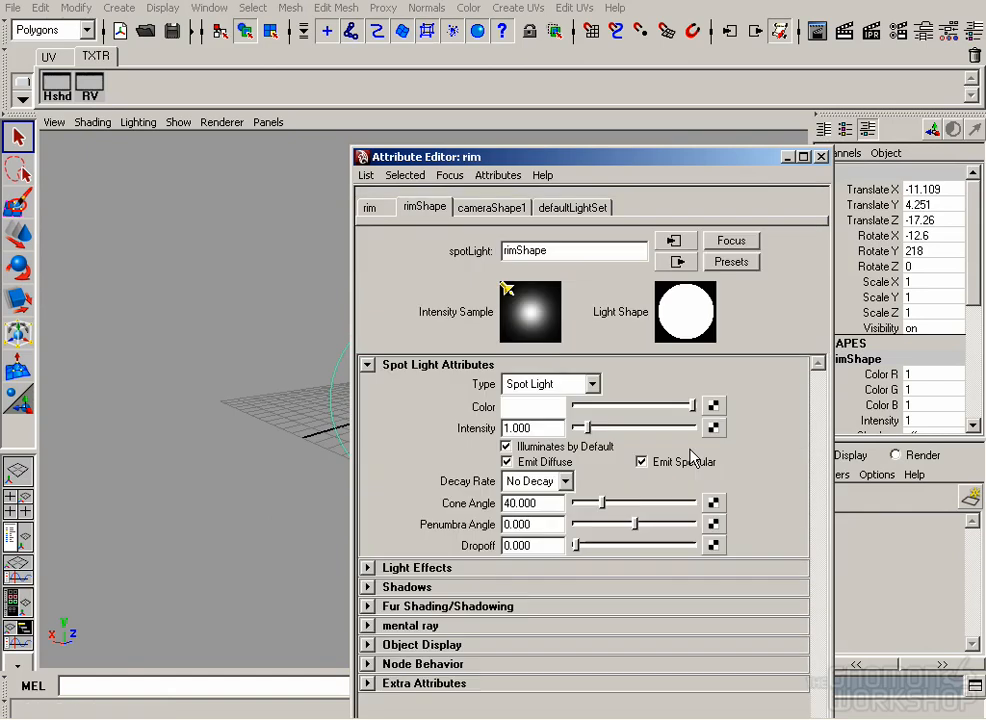
drag(497, 160, 623, 84)
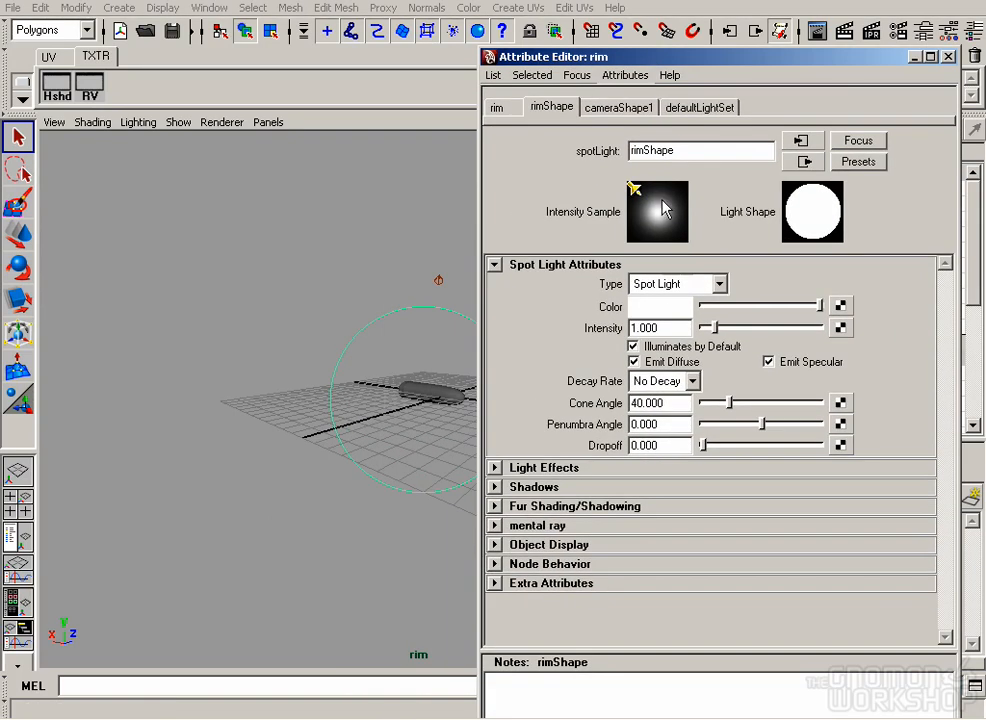
click(660, 306)
click(122, 170)
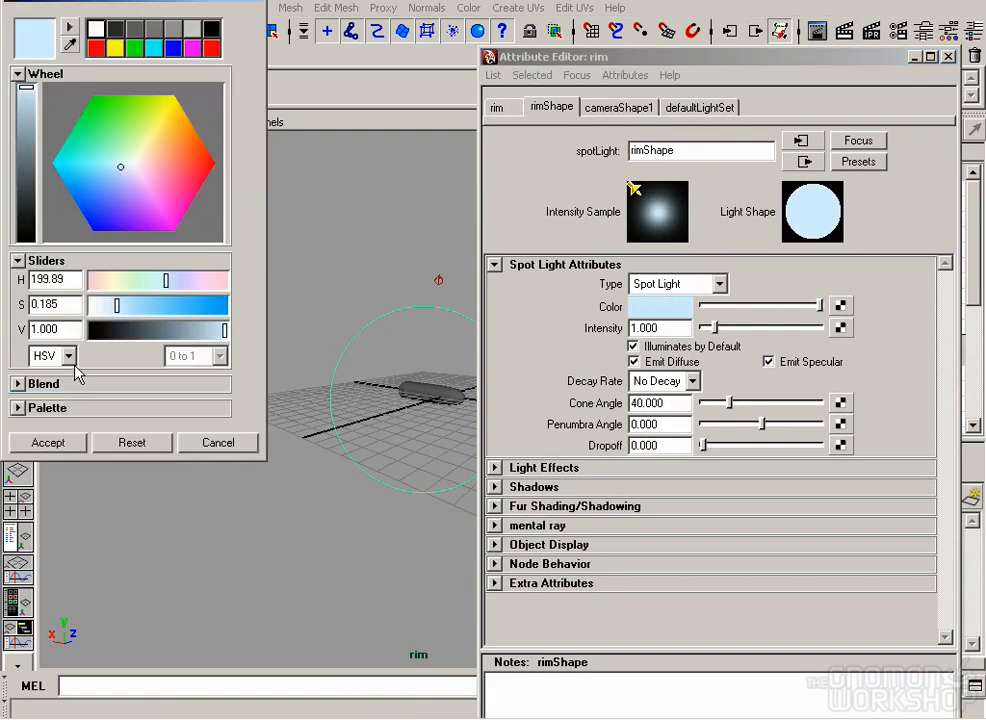
click(116, 171)
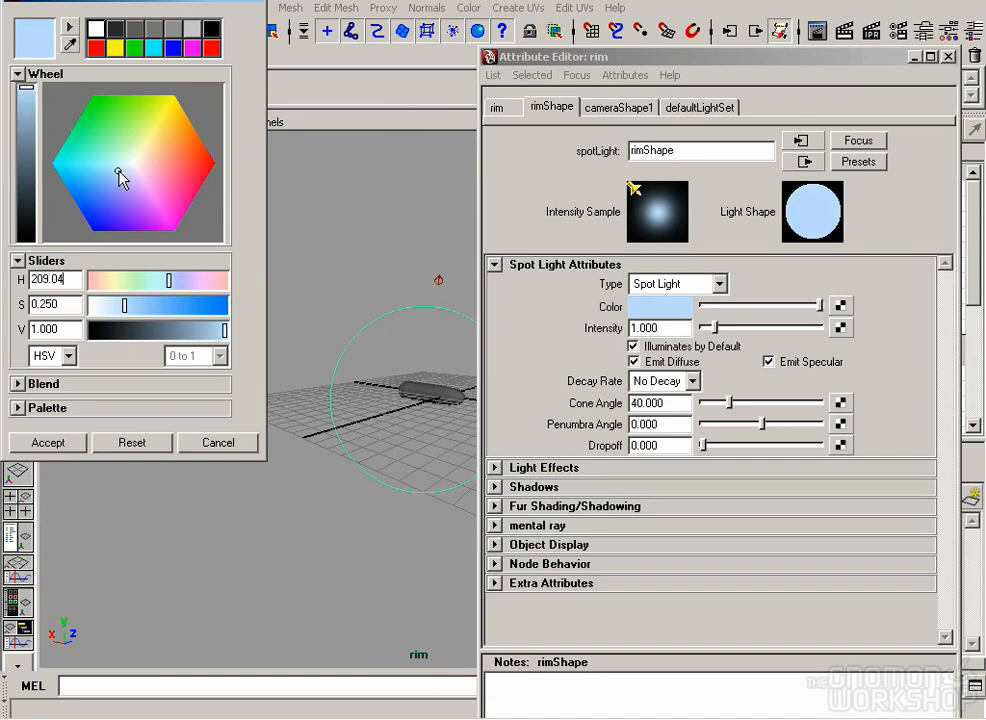
click(49, 443)
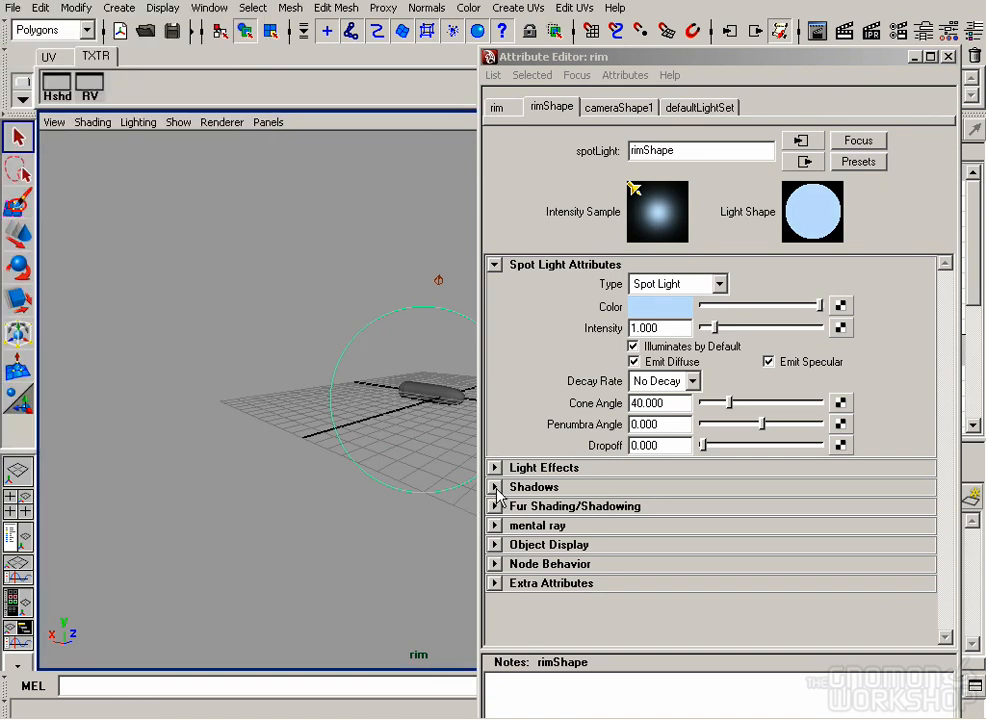
Turn on ray trace shadows for the rim light.
click(640, 487)
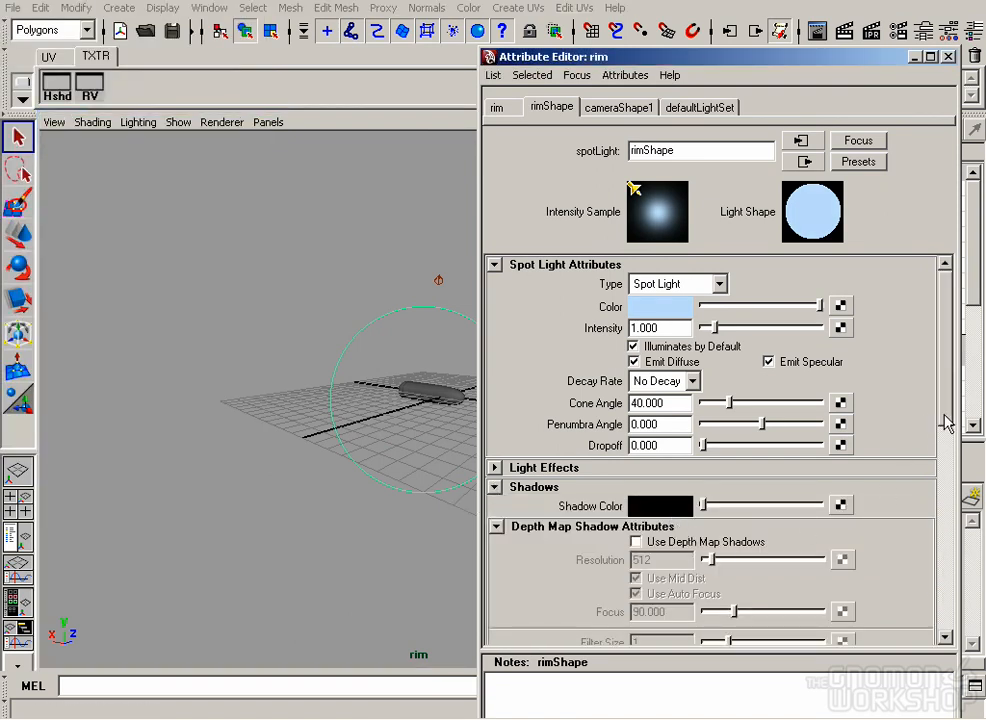
scroll(945, 423, down, 10)
click(700, 586)
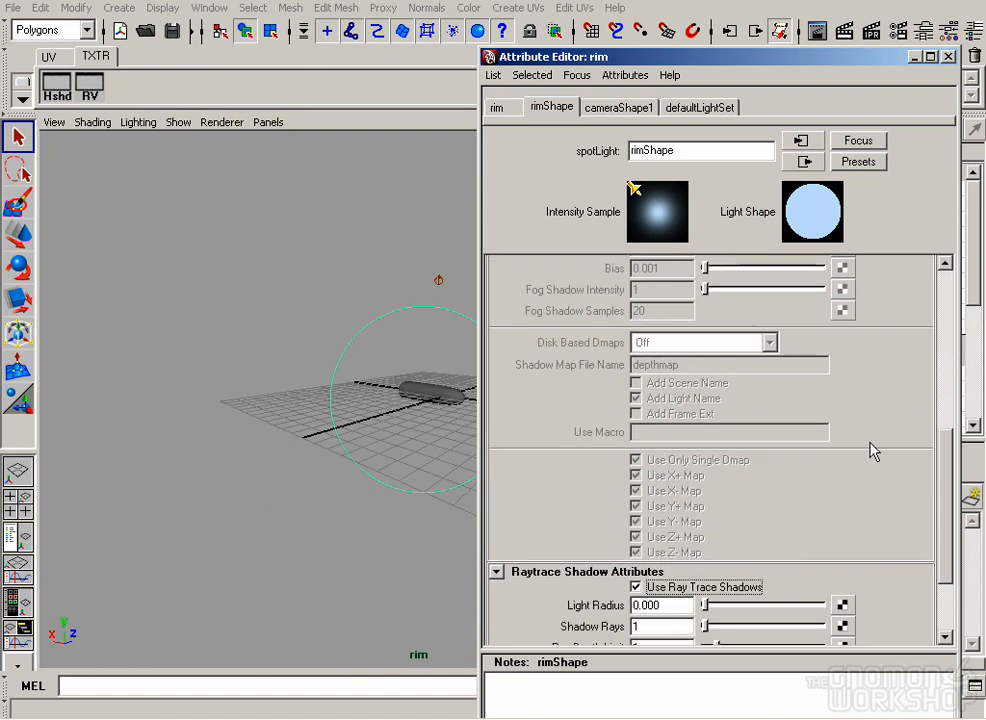
drag(948, 519, 956, 333)
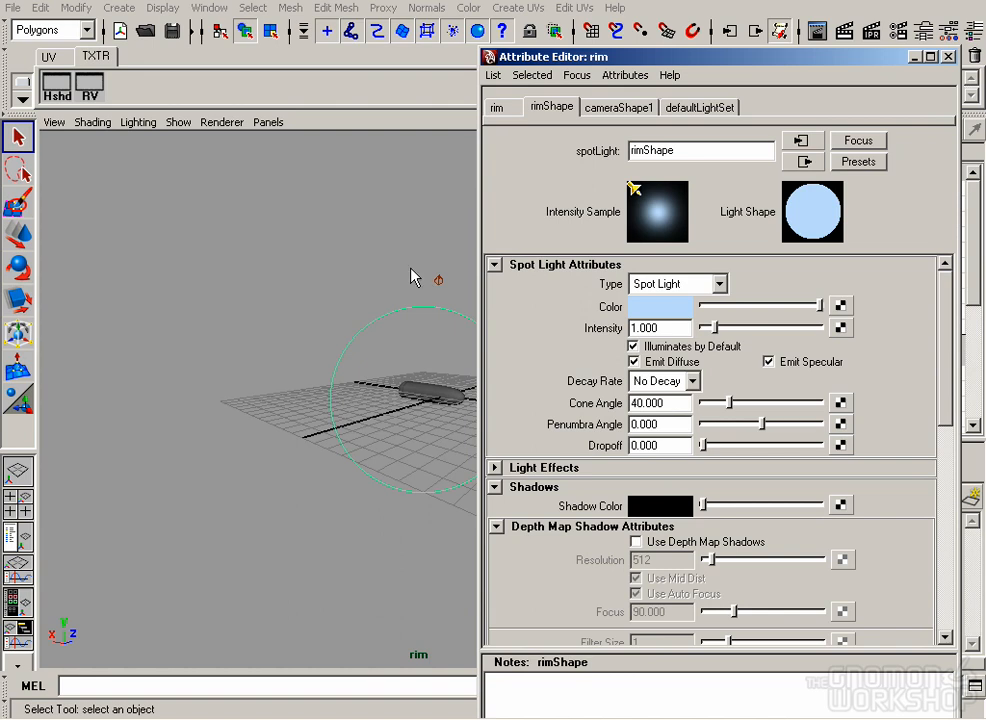
Select the key light, turn on its ray trace shadows and close the Attribute Editor.
click(478, 310)
drag(945, 390, 945, 590)
click(636, 497)
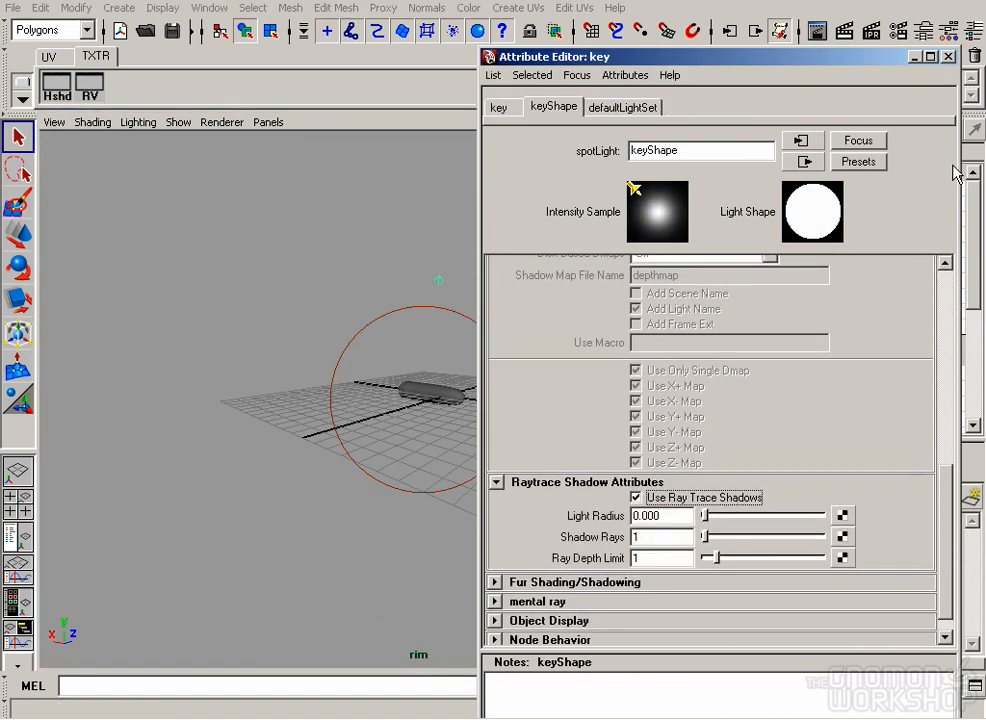
click(948, 56)
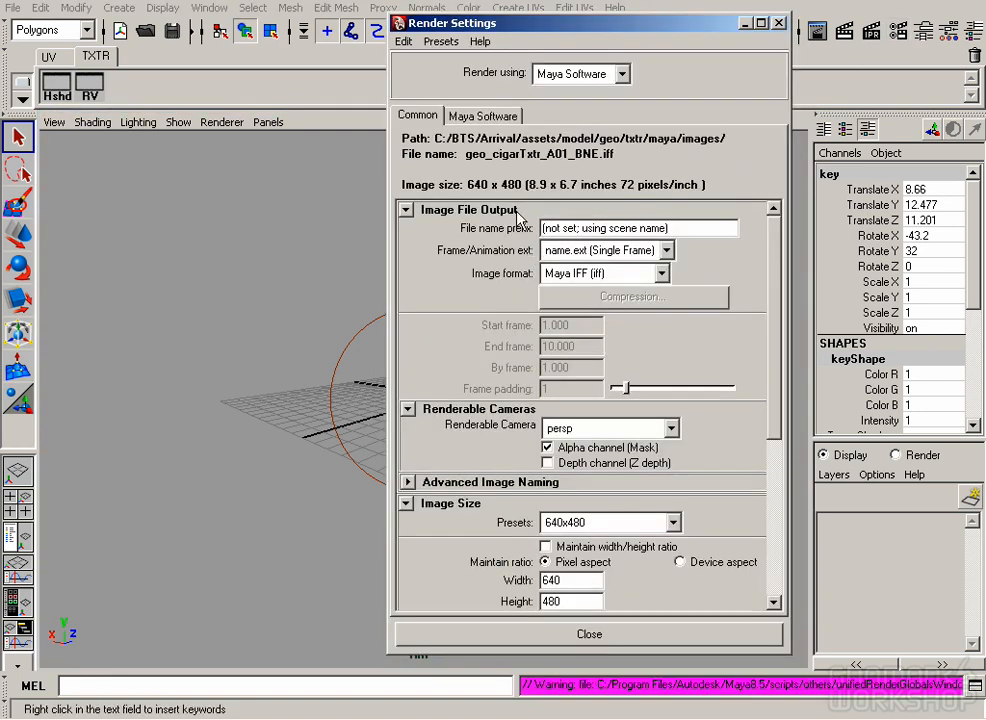
Set the renderer to mental ray and show its Nexus pass settings.
click(566, 75)
click(602, 141)
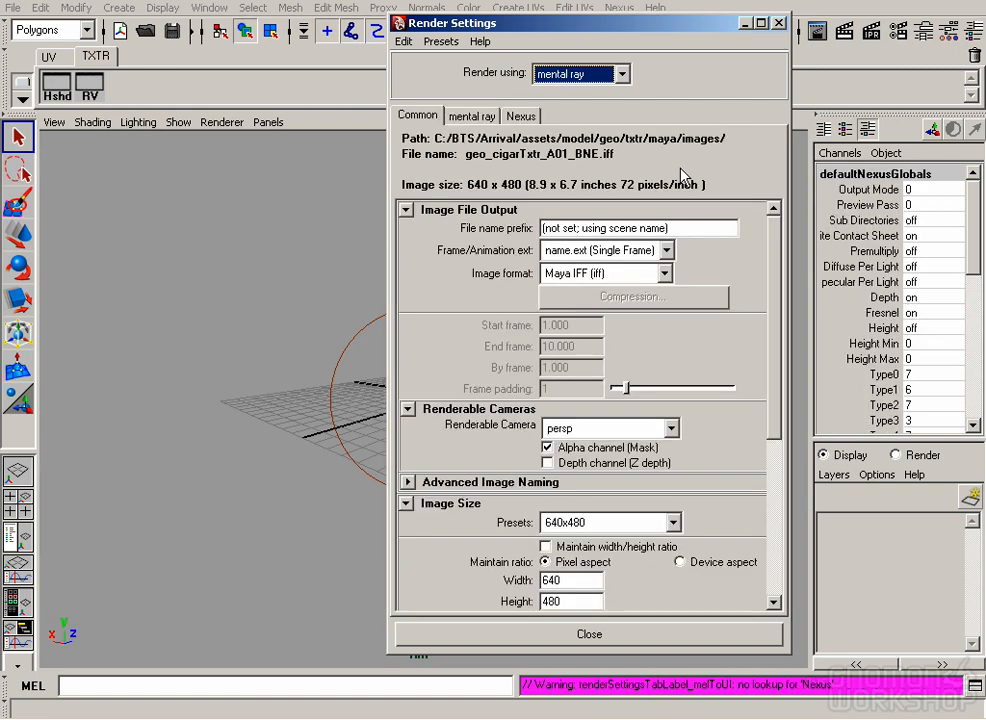
click(517, 118)
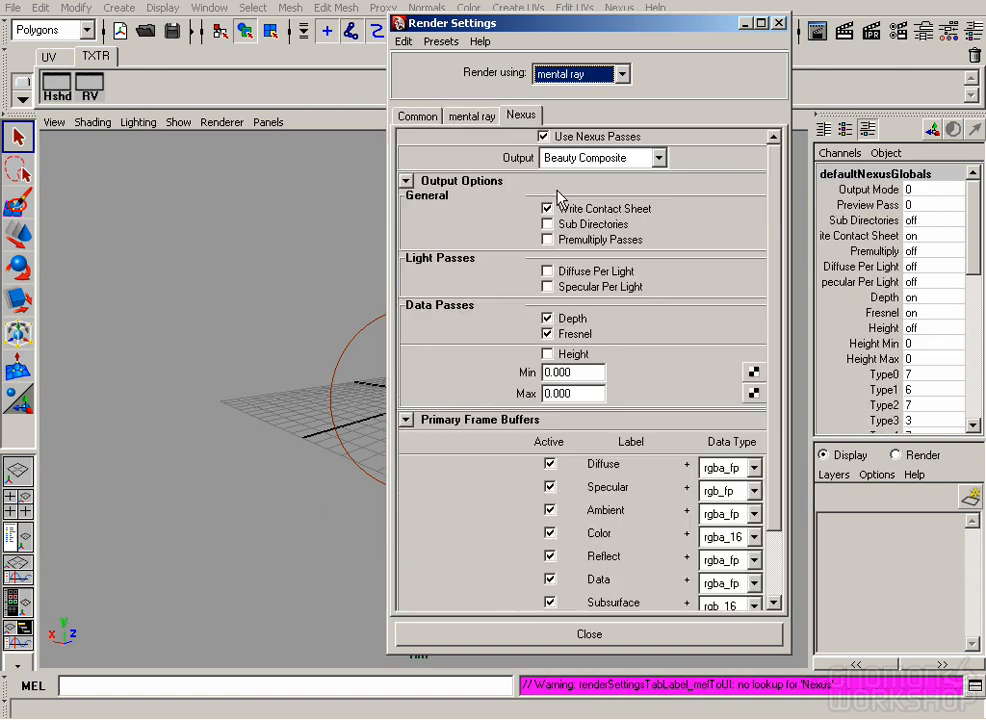
scroll(613, 265, down, 1)
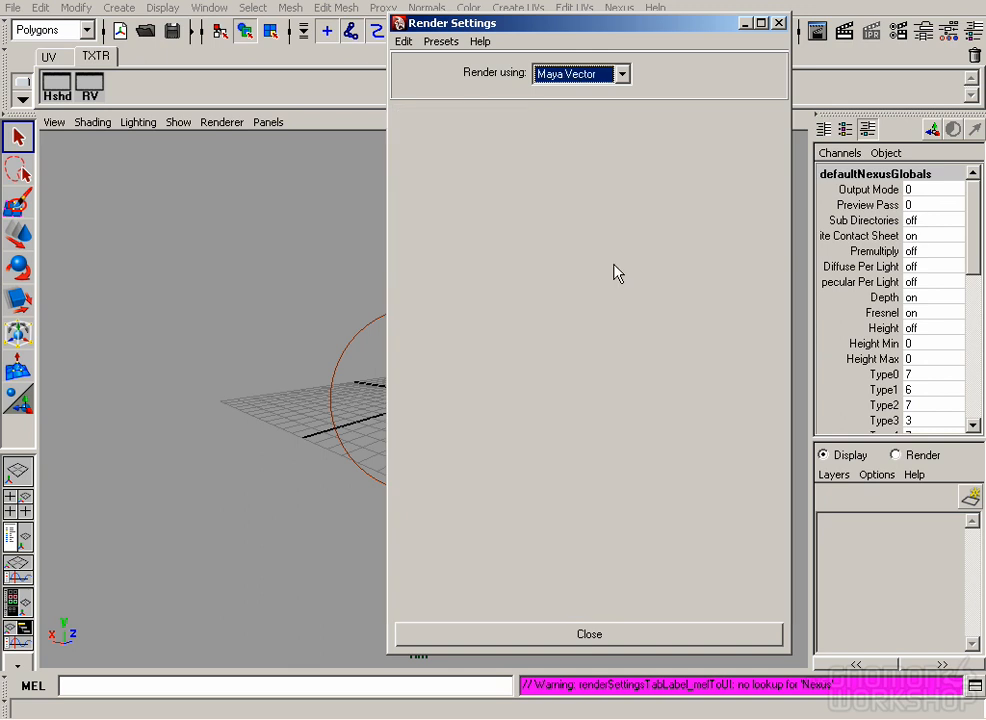
scroll(613, 265, up, 1)
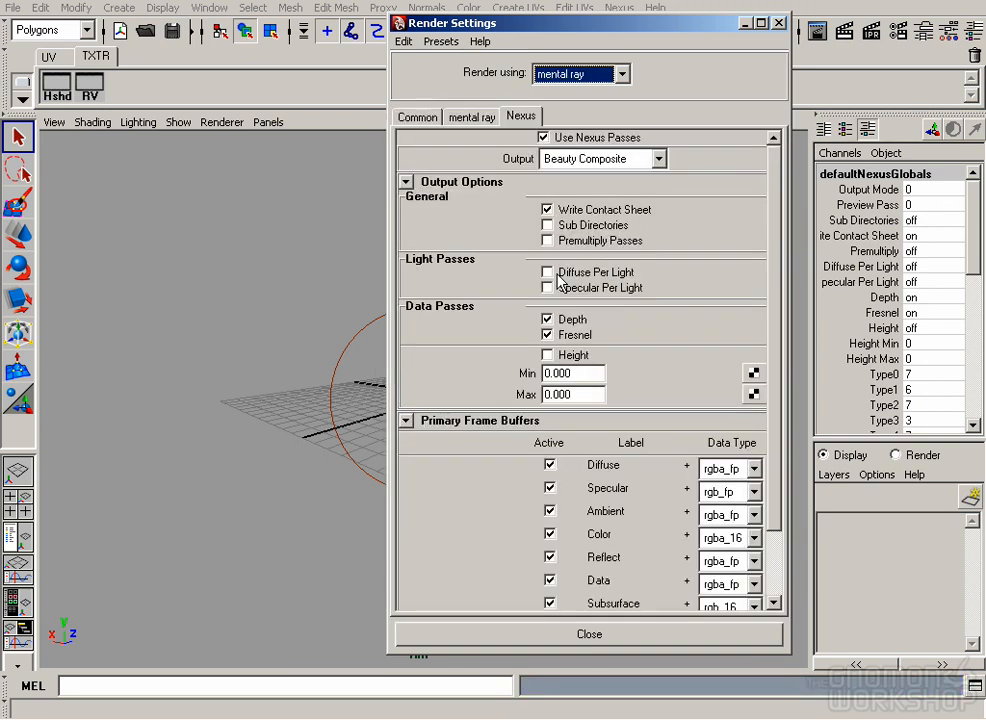
Turn on the Nexus diffuse and specular per-light passes and set mental ray's anti-aliasing max sample level to 2.
click(548, 272)
click(556, 289)
click(482, 117)
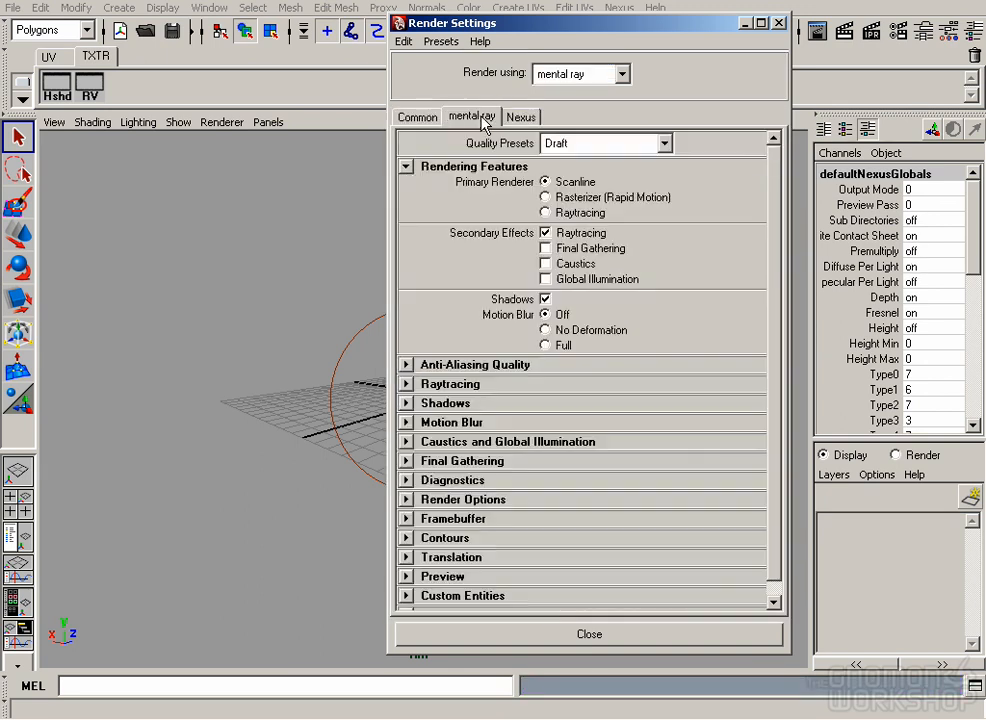
click(406, 365)
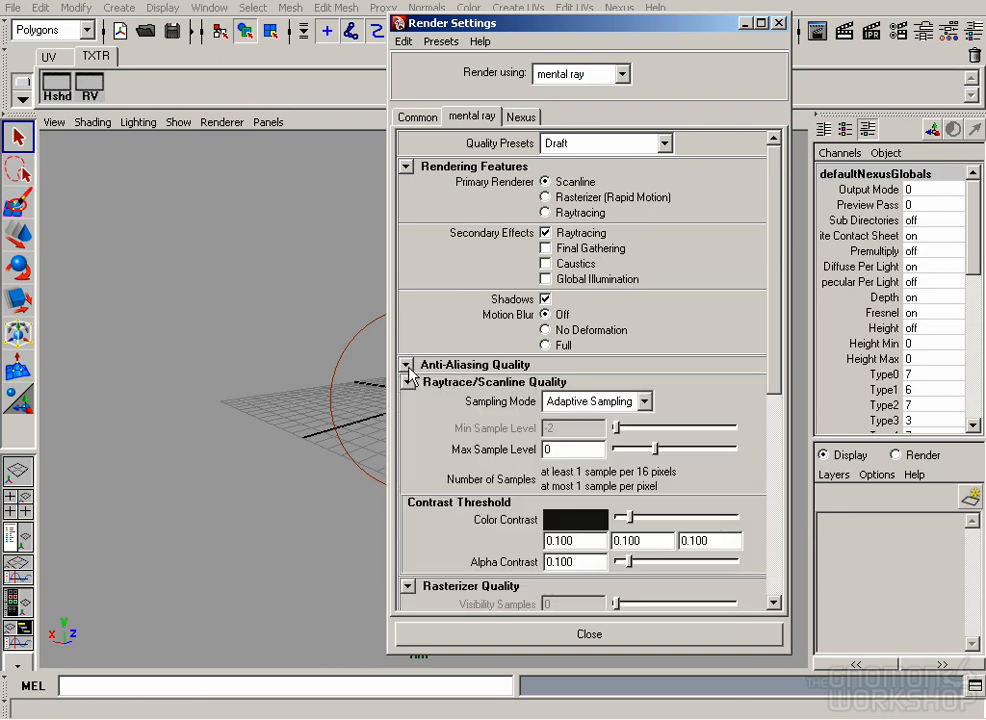
drag(645, 448, 695, 451)
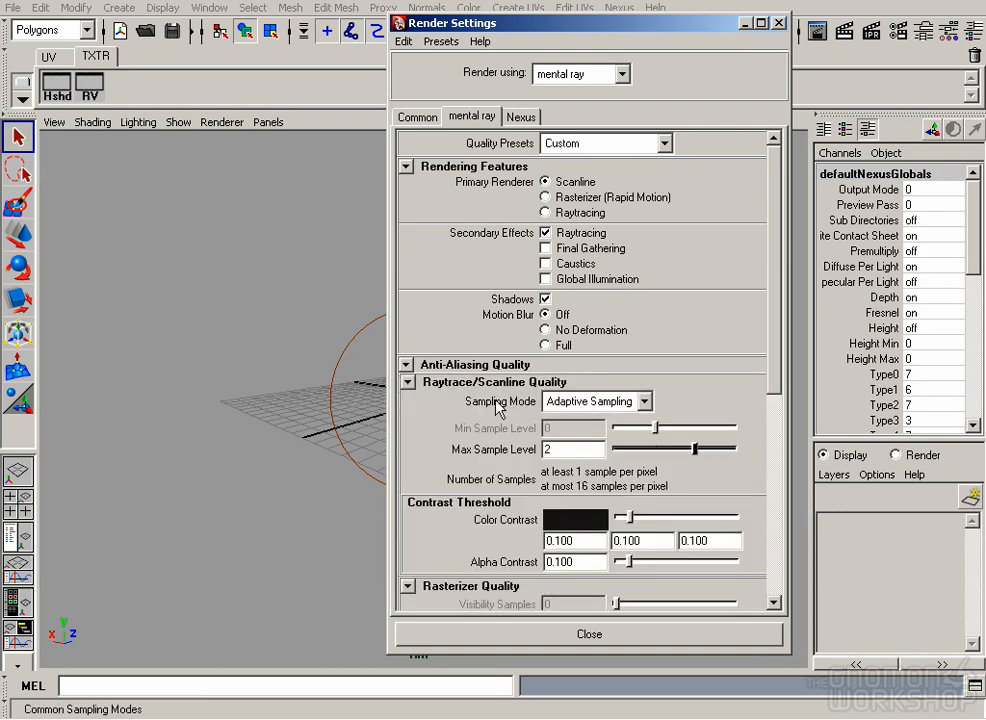
Enable Final Gathering in the mental ray settings and set its accuracy to 250.
scroll(783, 400, down, 2)
scroll(785, 409, down, 8)
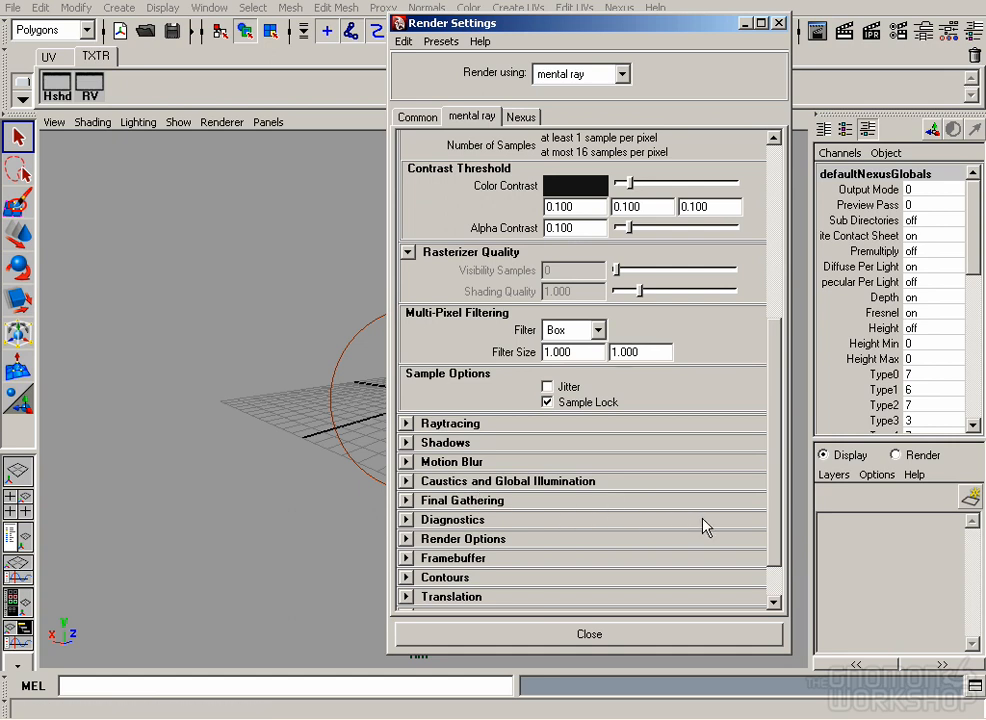
click(506, 503)
click(590, 516)
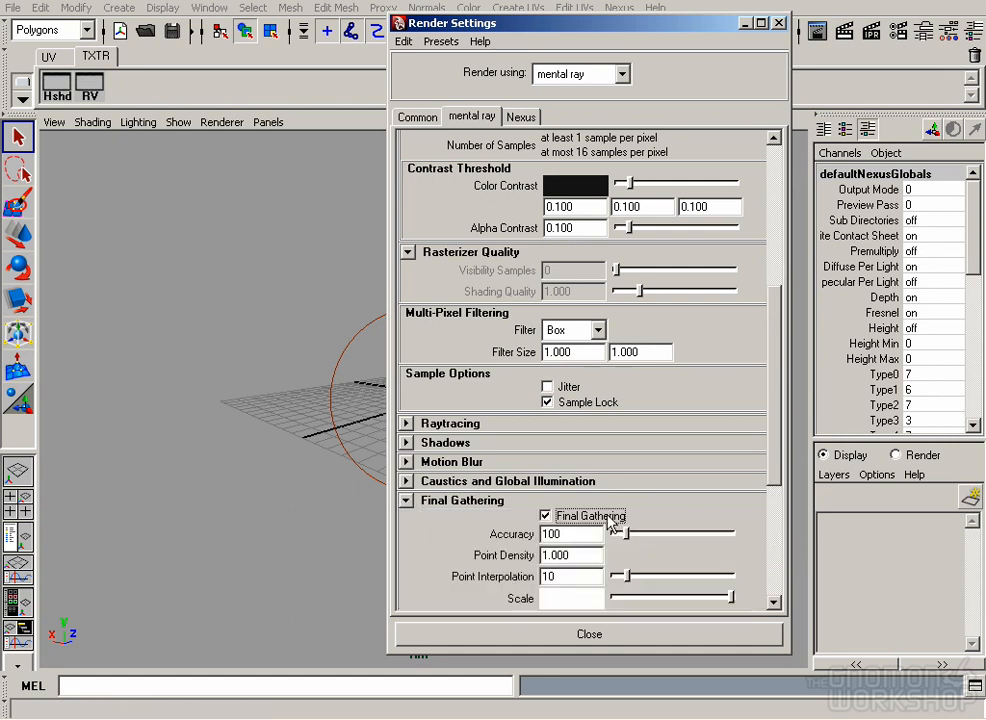
double_click(553, 533)
text(250)
key(Return)
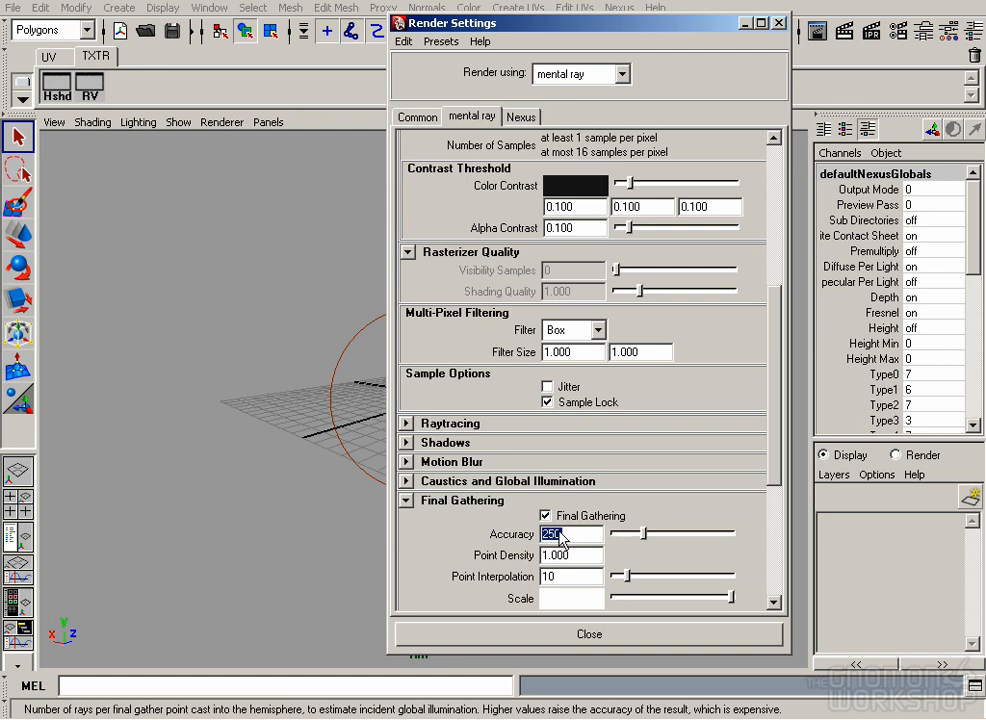
Create an image-based lighting node in the mental ray environment settings.
drag(776, 483, 774, 596)
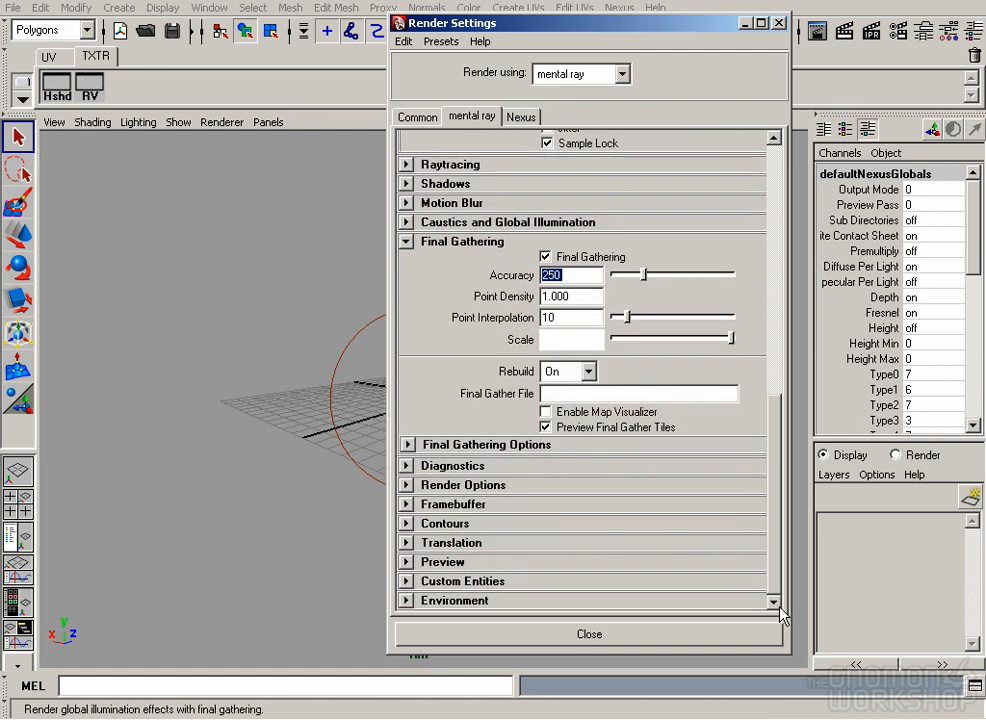
click(406, 600)
scroll(782, 562, down, 2)
click(628, 572)
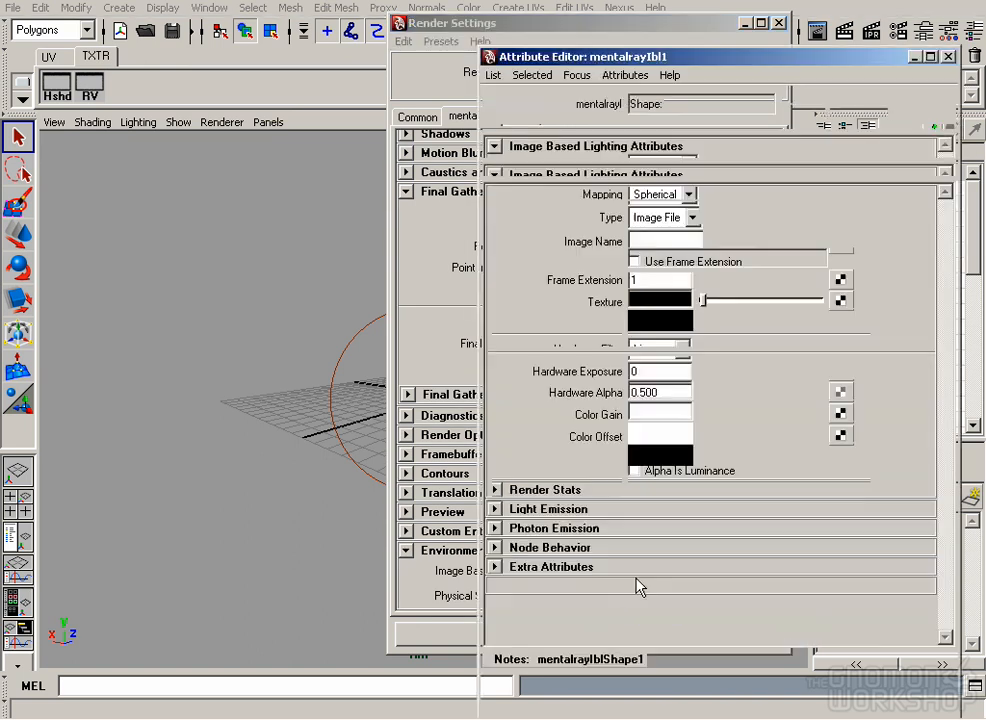
Set the image-based light's type to Texture with a neutral gray color of saturation 0 and value 0.4.
click(663, 235)
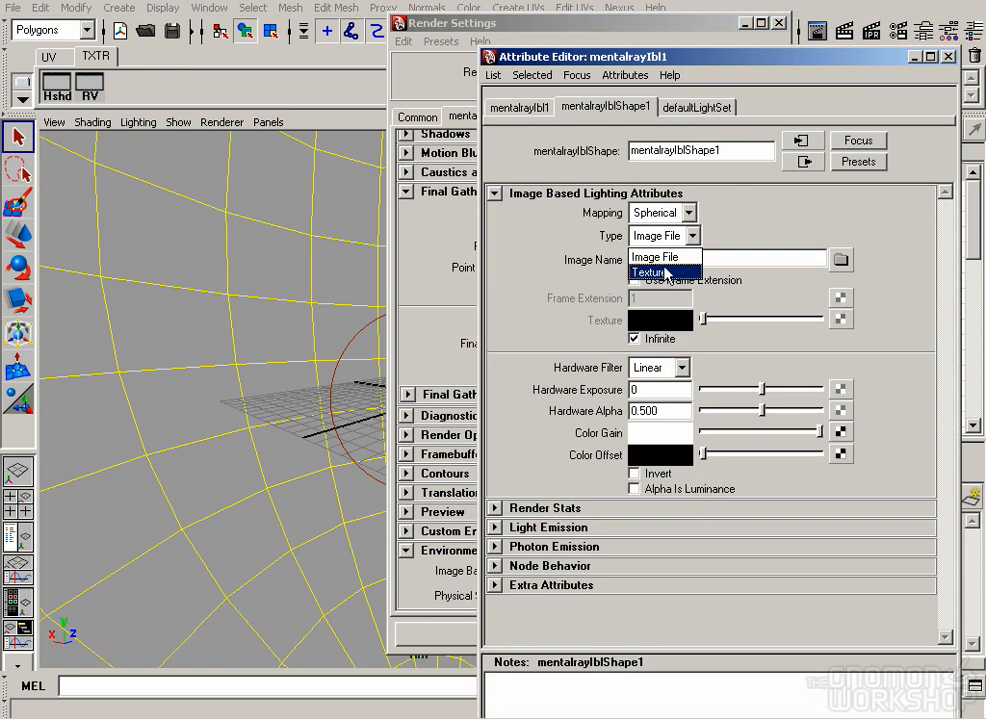
click(652, 266)
click(632, 320)
click(633, 338)
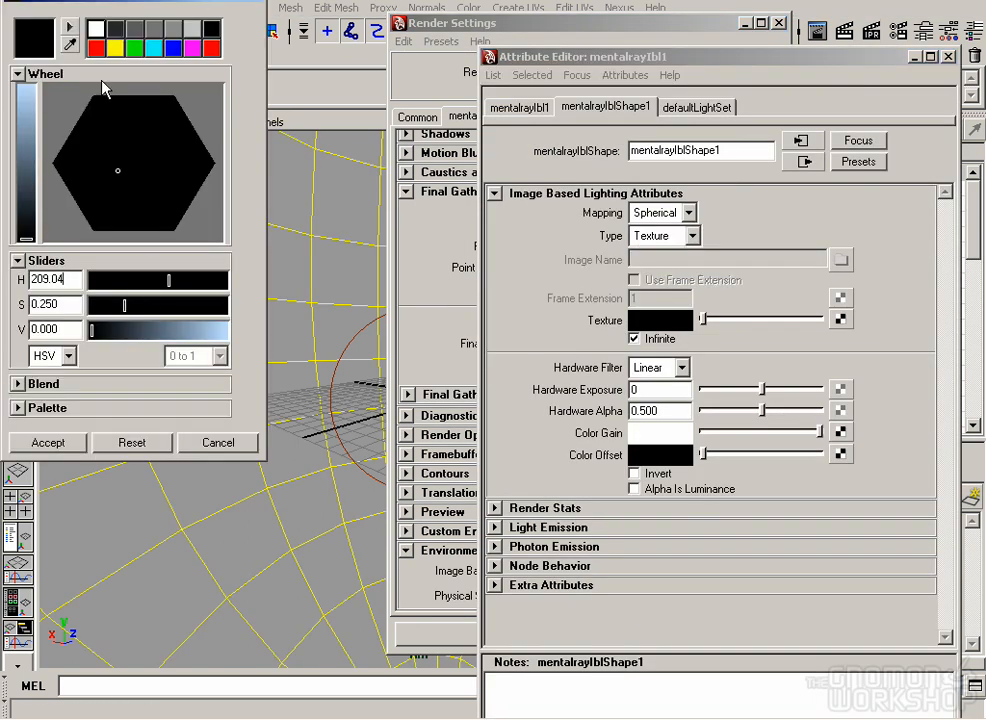
click(150, 36)
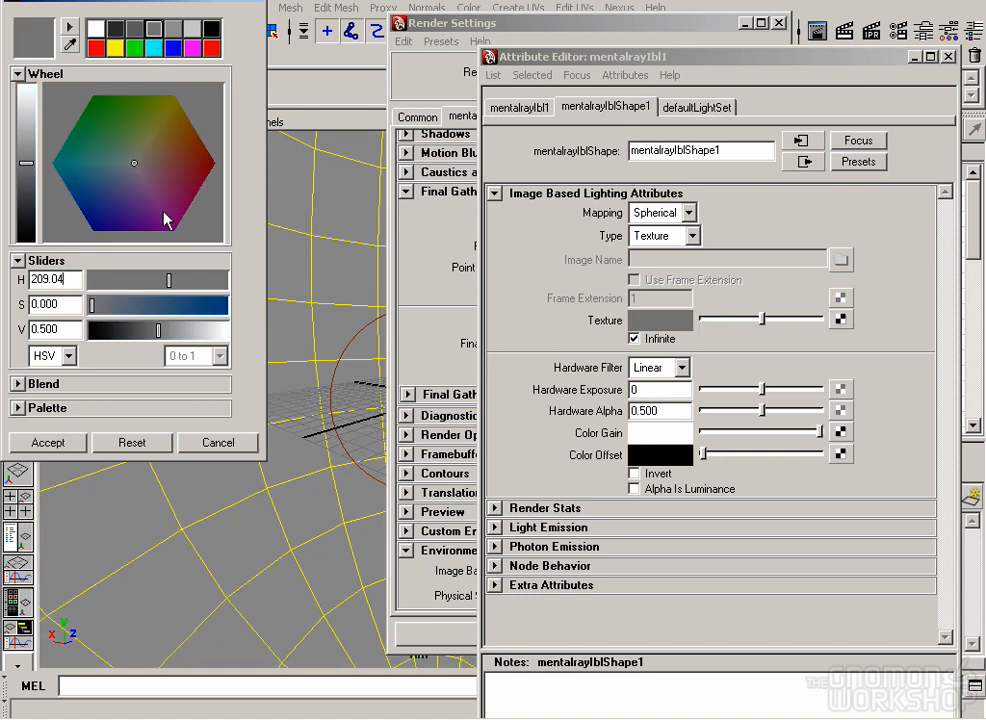
click(116, 28)
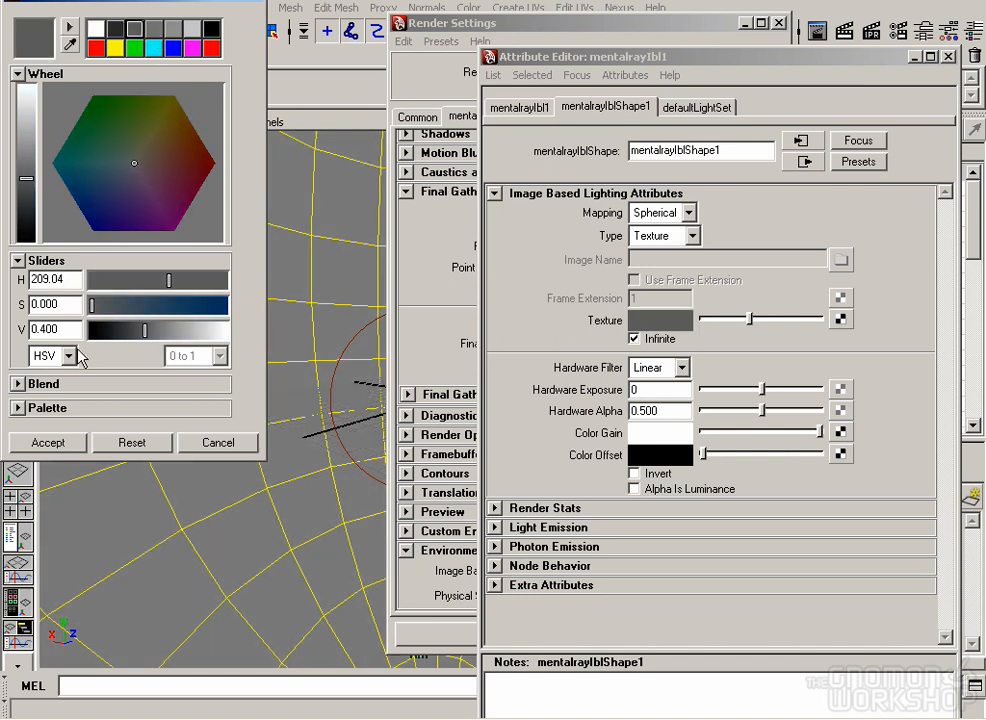
click(47, 442)
Turn off the image-based light's visibility in secondary reflections and in refractions, keeping primary visibility on, and close its attributes.
click(686, 505)
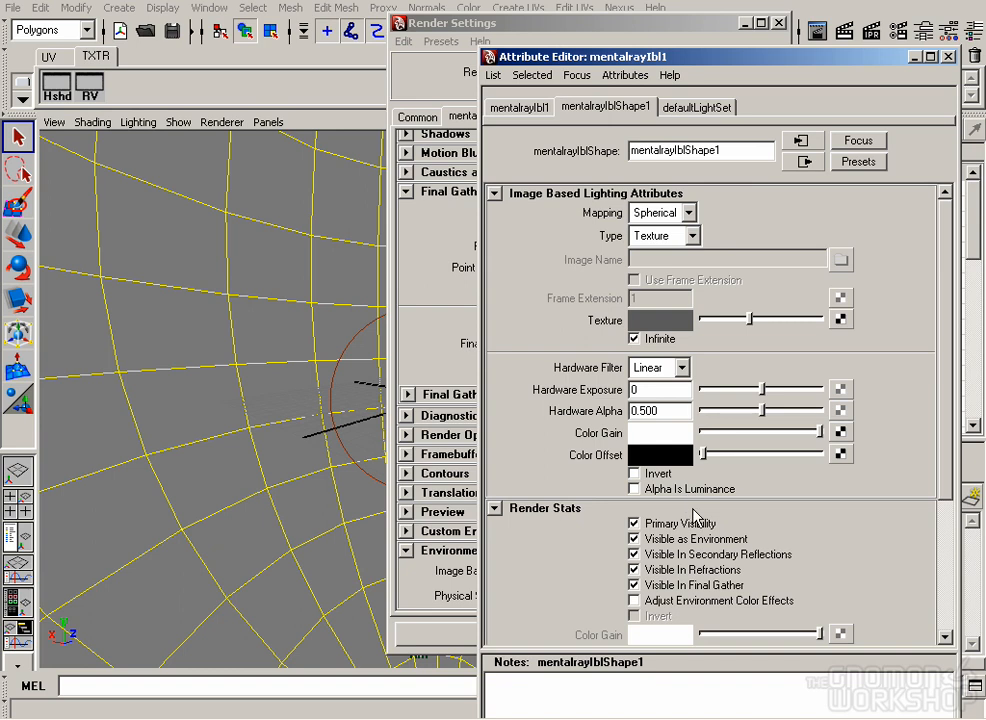
click(688, 528)
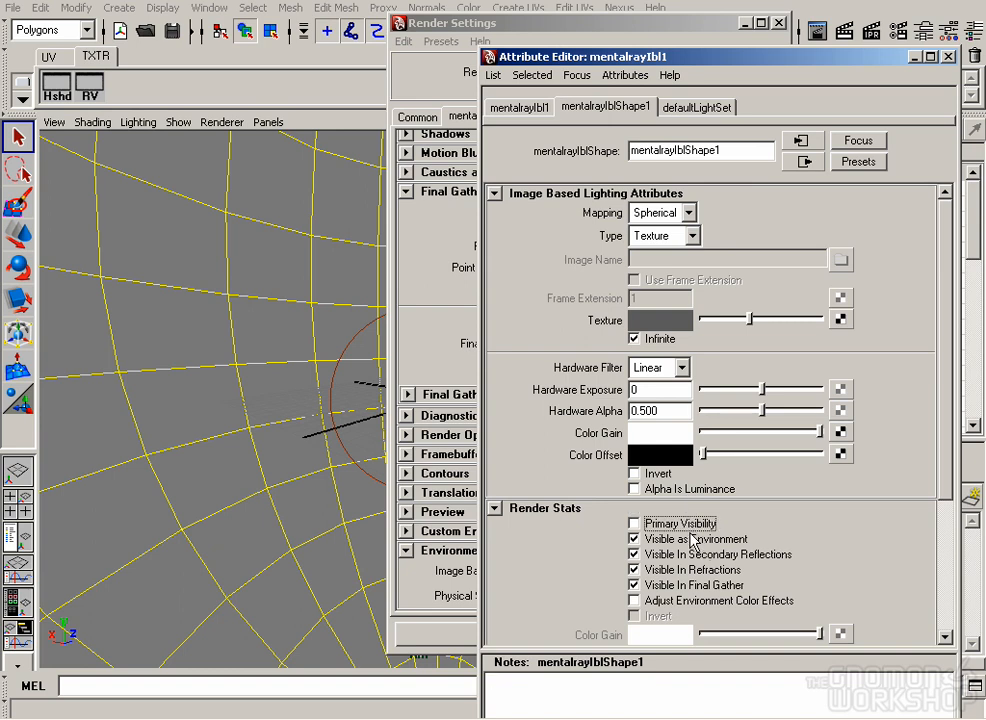
click(688, 556)
click(685, 570)
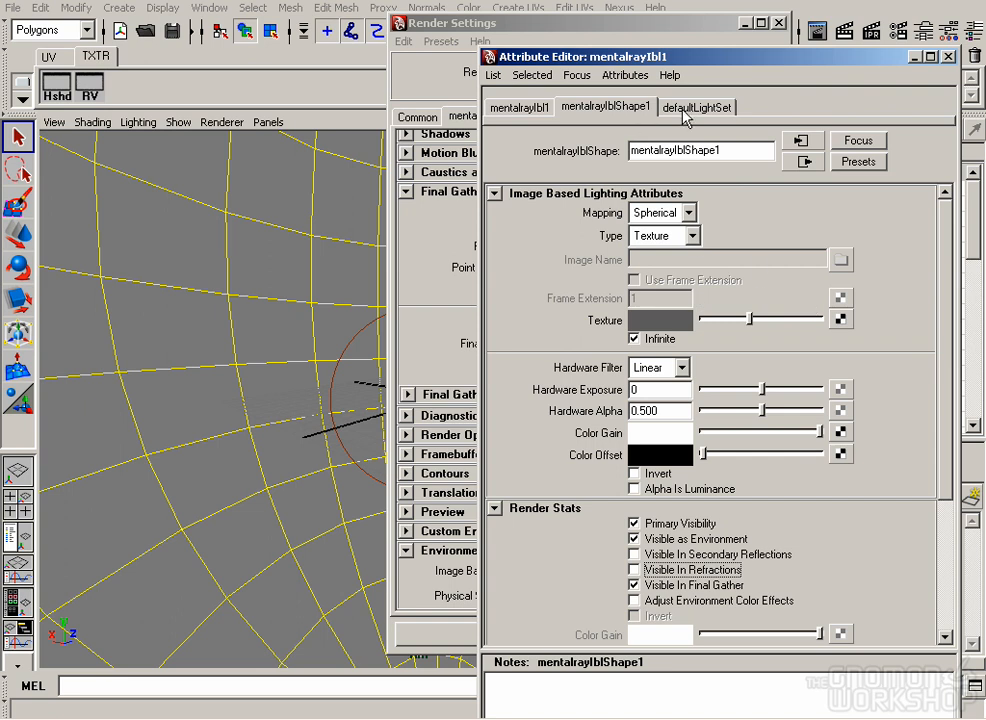
click(947, 57)
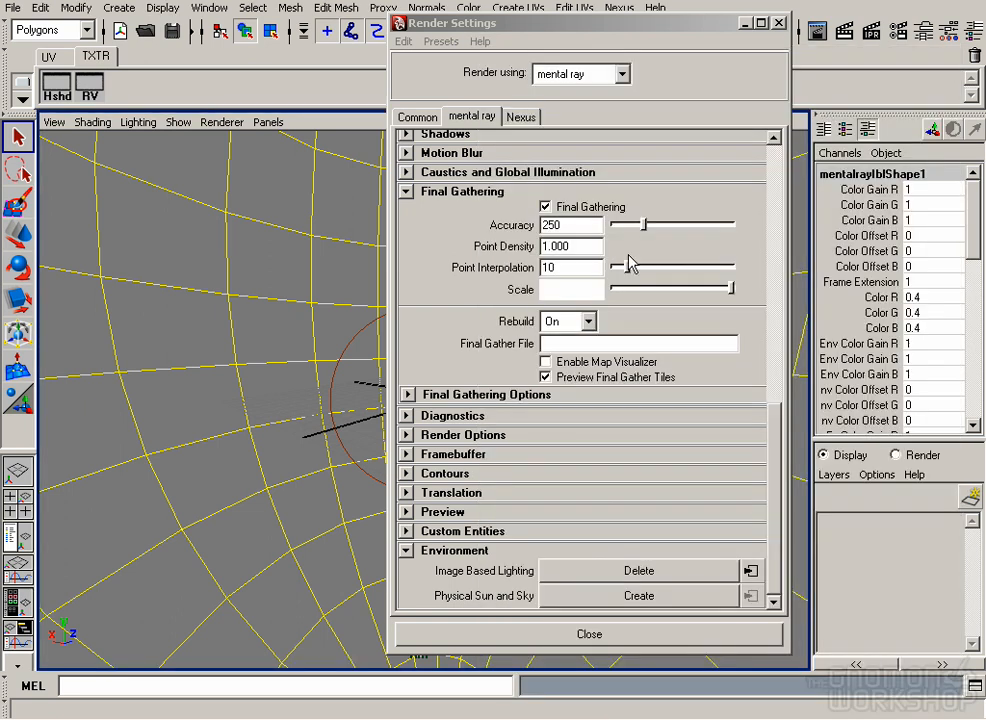
Close the render settings, clear the selection and view the cigar through the persp camera.
click(779, 23)
click(599, 352)
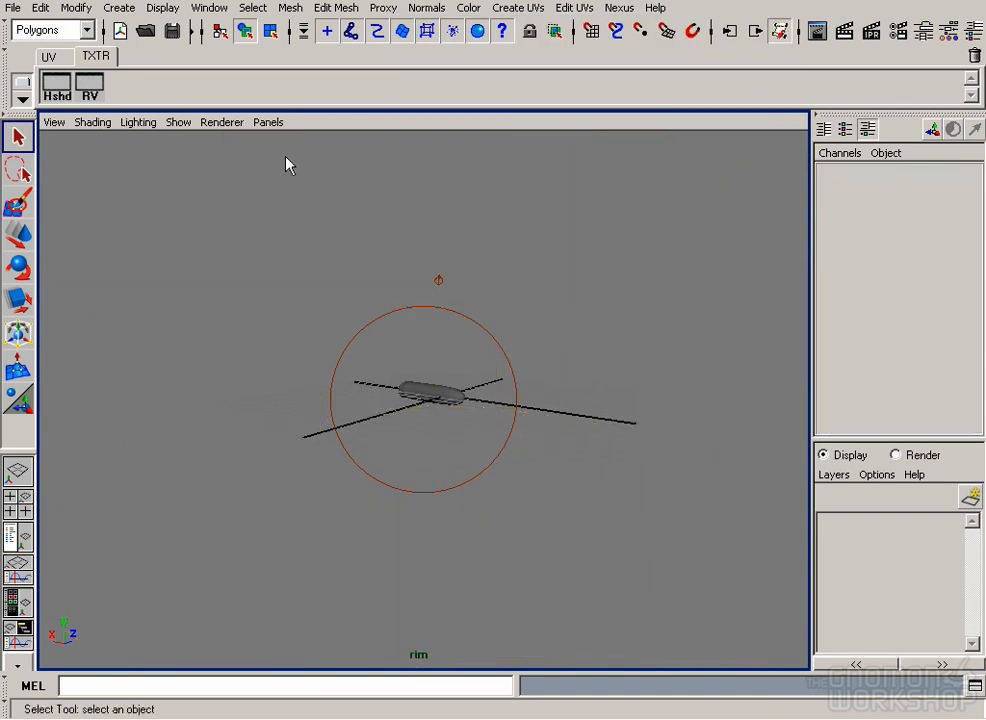
click(267, 122)
mouse_move(271, 141)
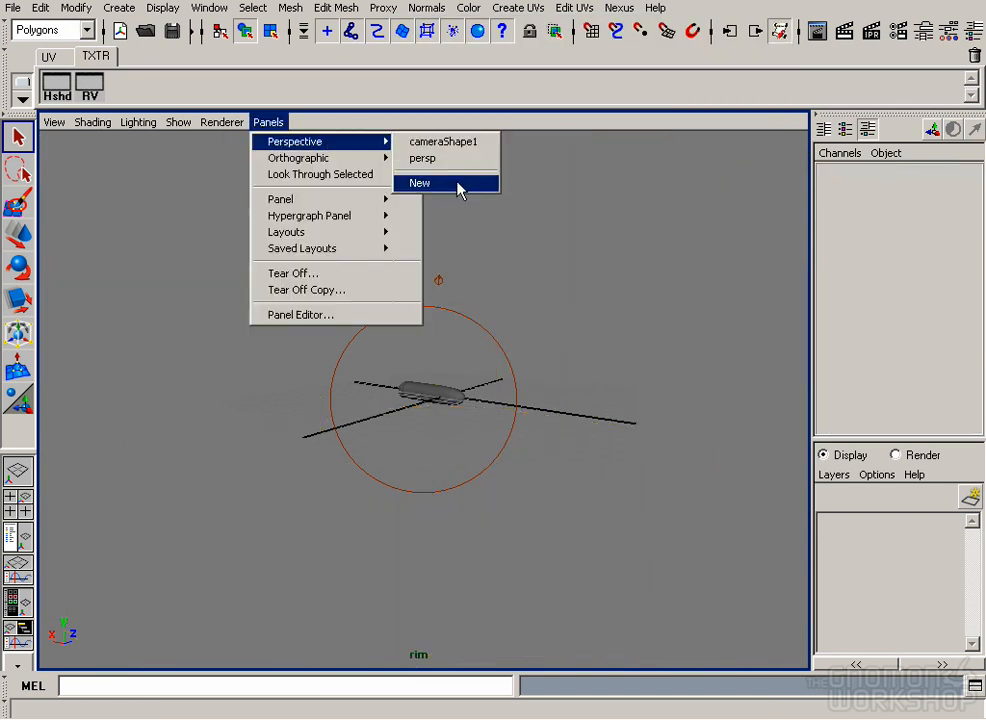
click(422, 158)
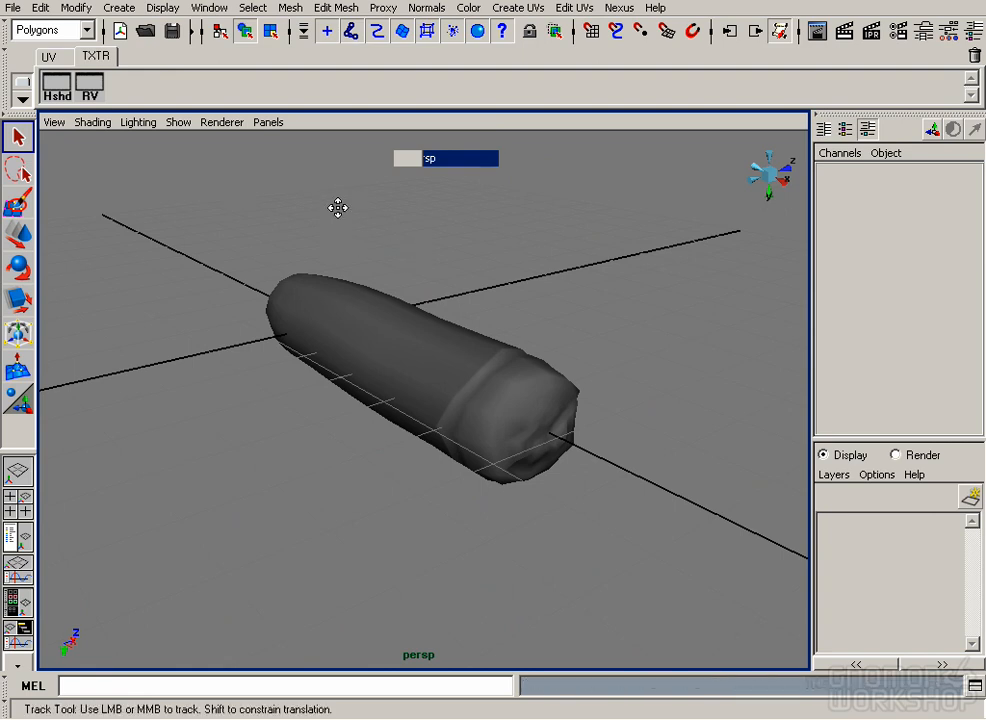
alt+middle_drag(340, 215, 343, 222)
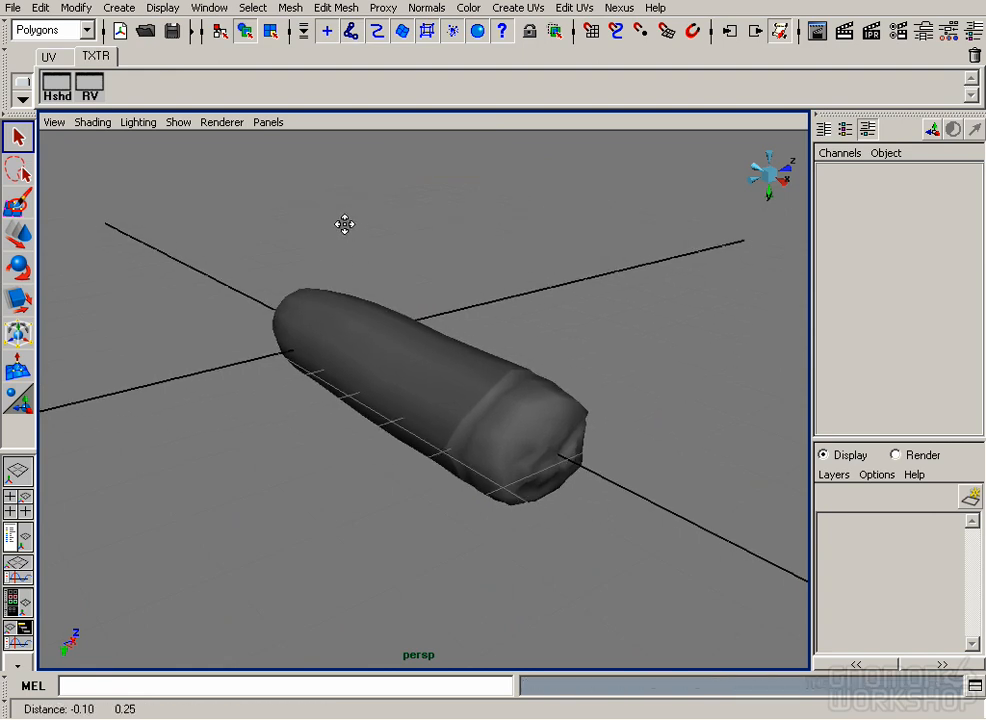
Create a mental ray Nexus material in the Hypershade and rename it cigar_nxs.
click(57, 90)
drag(389, 437, 377, 131)
click(203, 164)
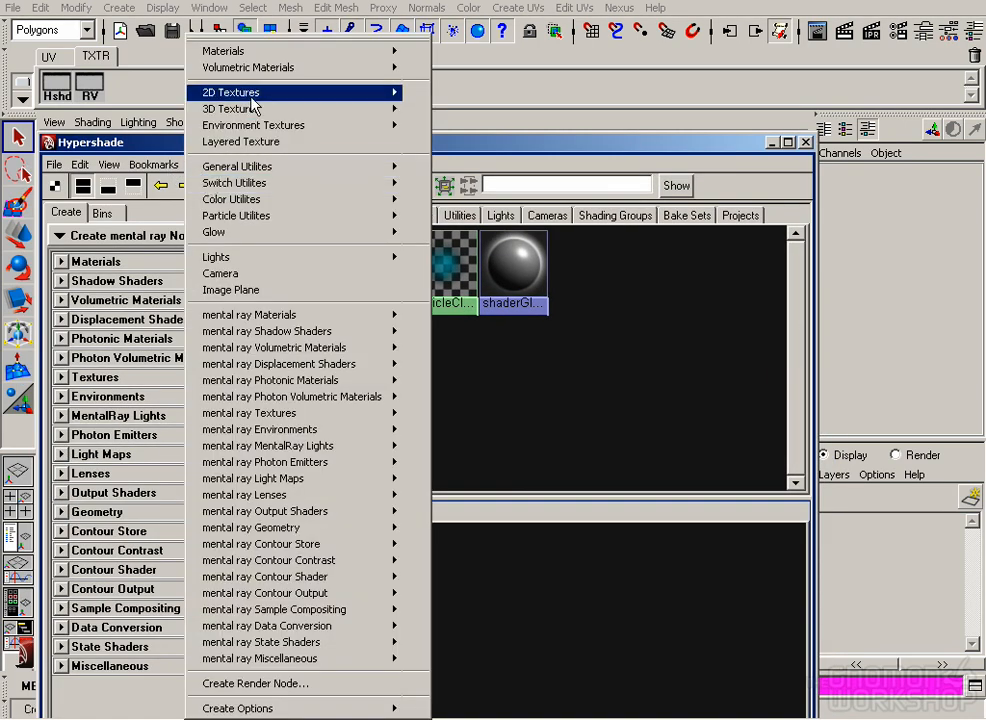
mouse_move(363, 320)
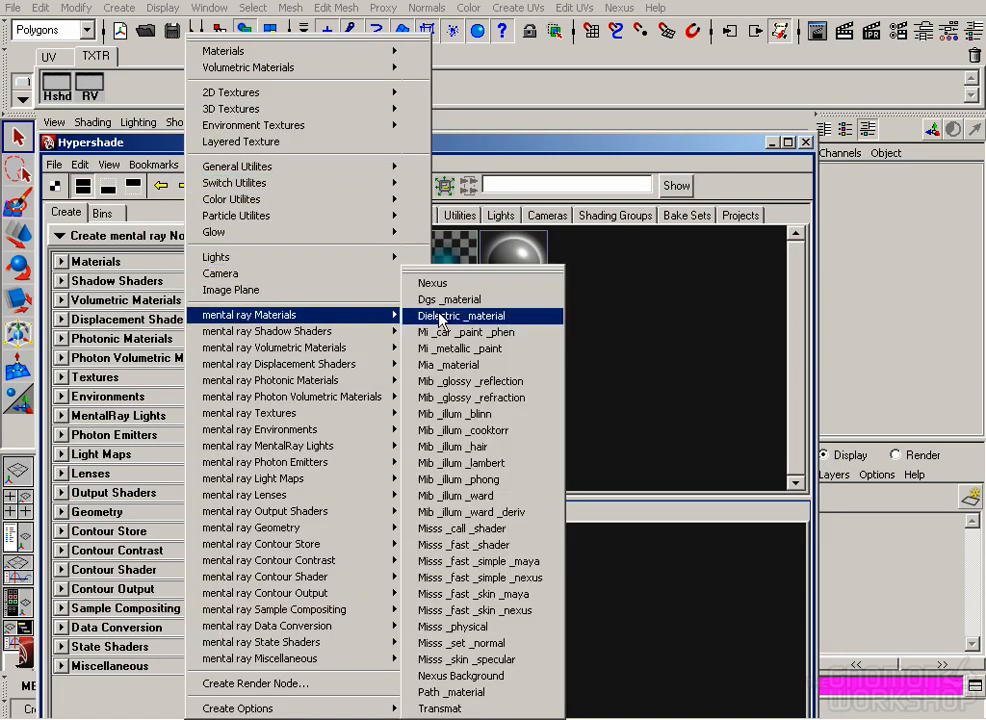
click(468, 281)
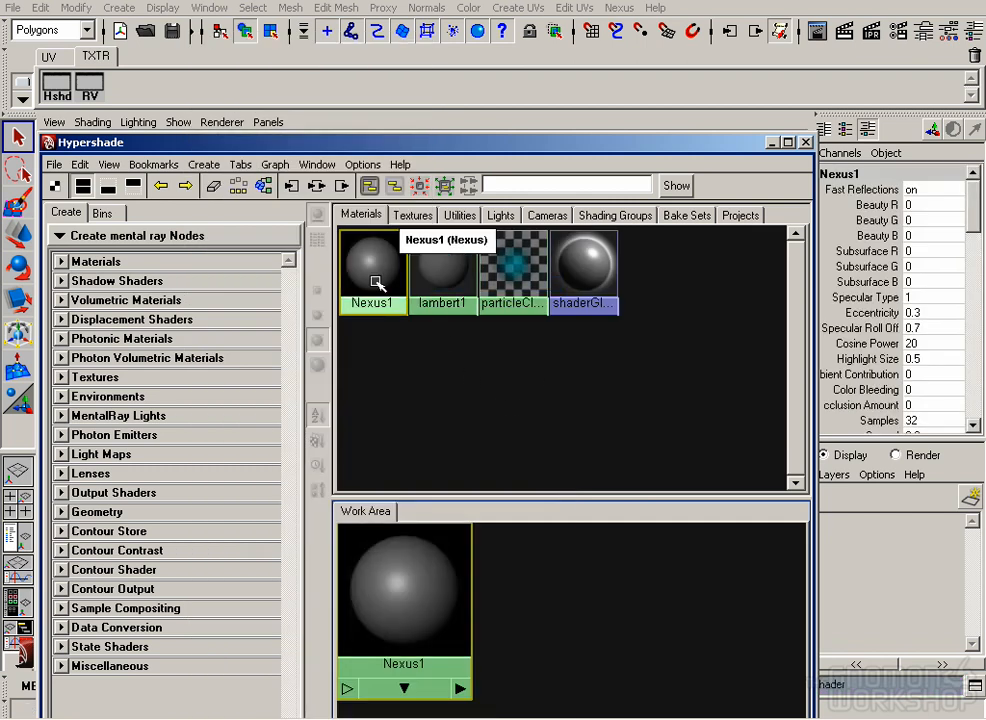
double_click(370, 270)
text(cigar)
key(Return)
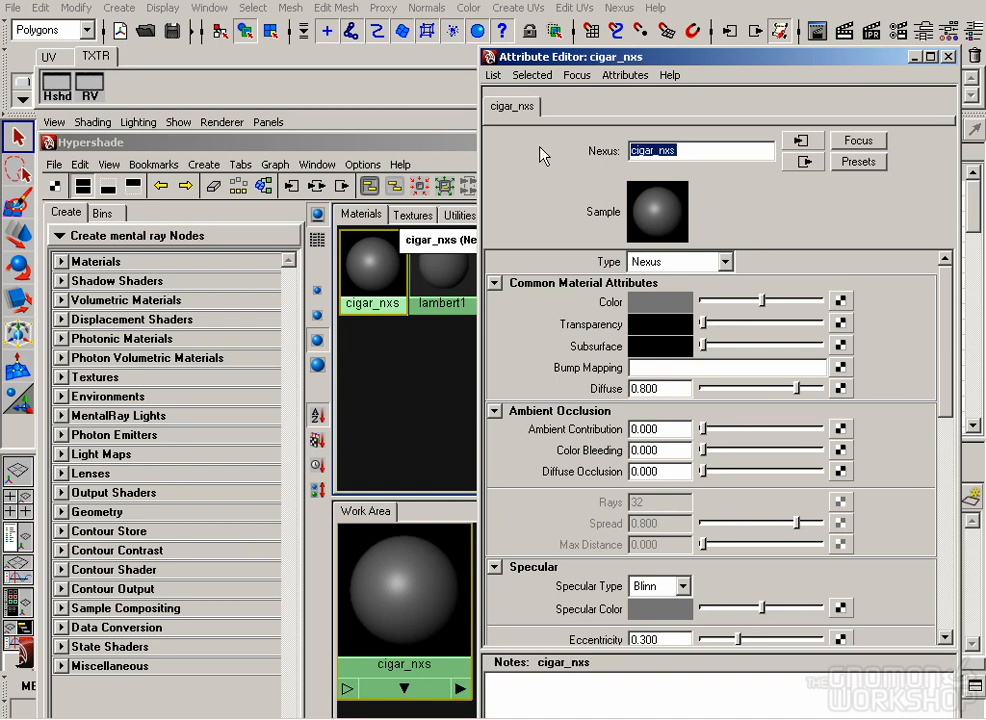
Set the cigar_nxs material's reflectivity to 0 and close its attributes.
drag(946, 332, 952, 453)
drag(733, 474, 703, 472)
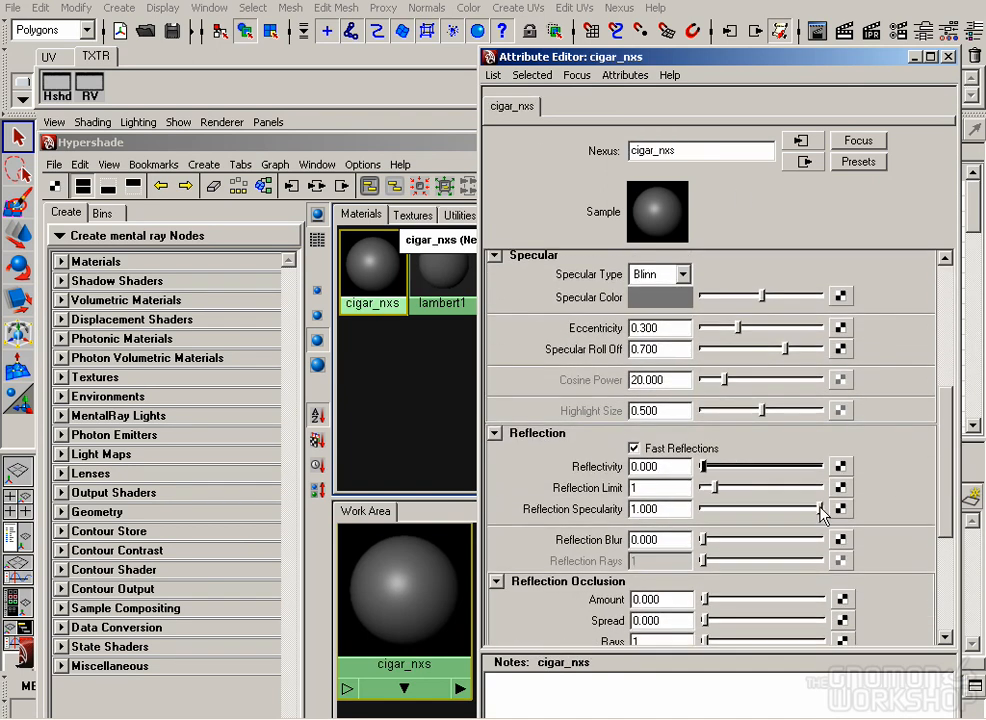
drag(940, 520, 958, 367)
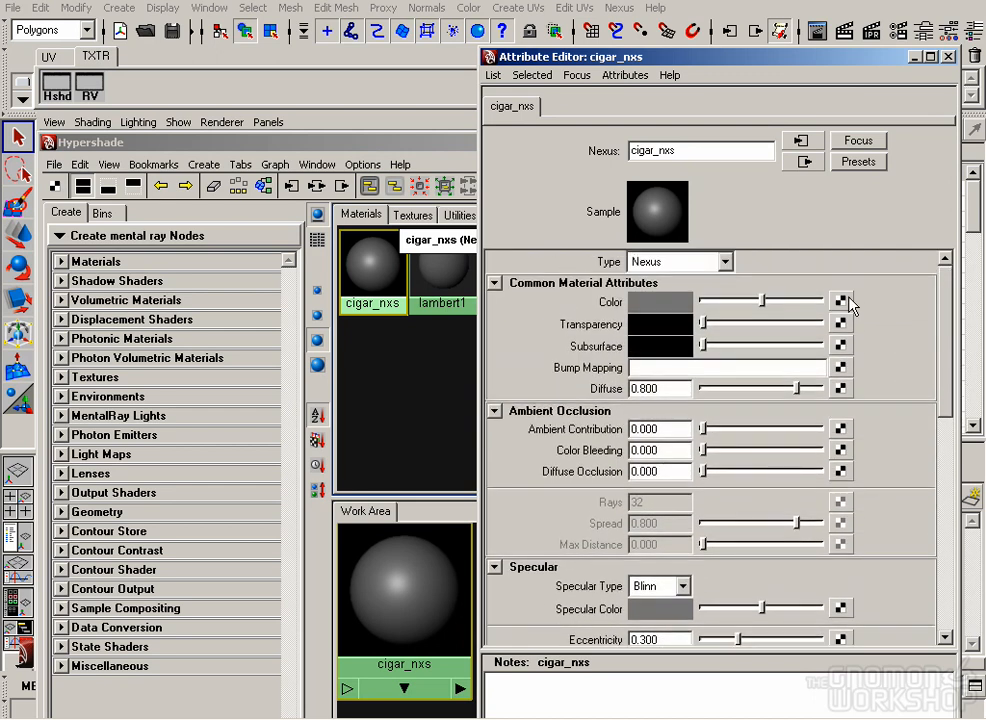
click(947, 57)
click(358, 340)
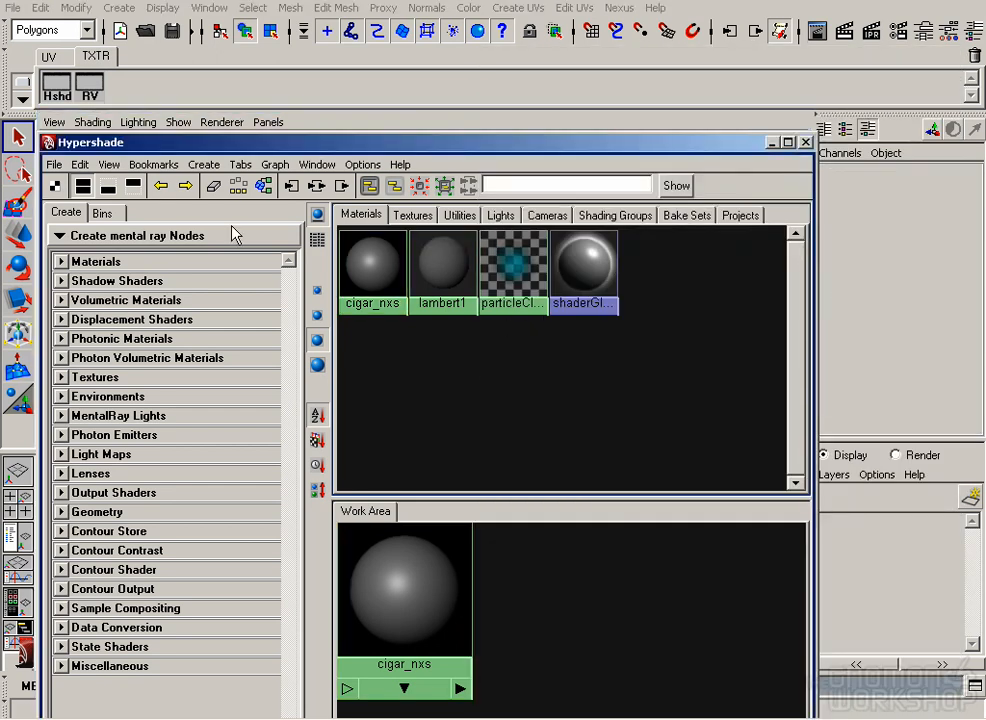
Create a 2D file texture node in the Hypershade.
click(193, 166)
mouse_move(243, 95)
click(418, 150)
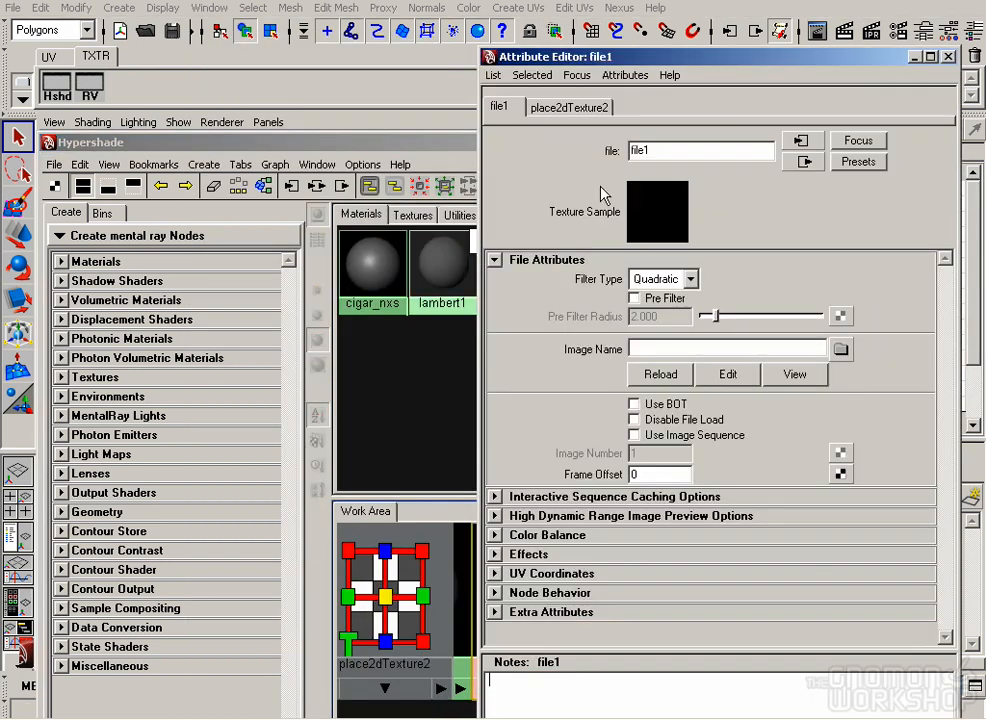
Load geo_cigar.clr_A04_BNE.tif from the txtr images\clr folder into the file texture and set its filter type to Off.
click(840, 349)
click(540, 291)
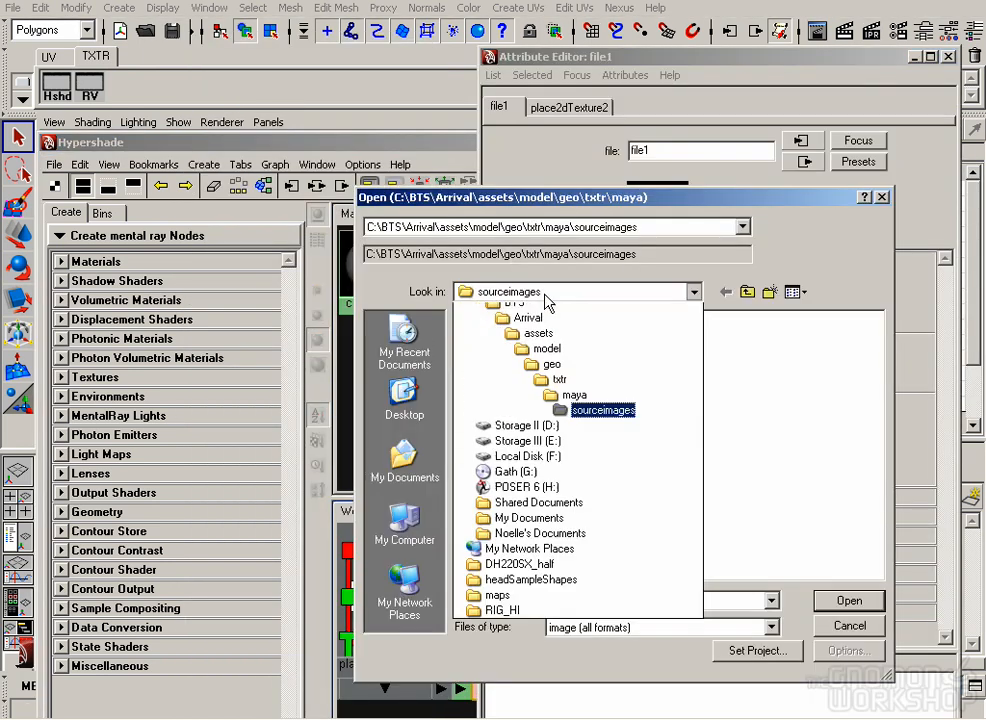
click(585, 482)
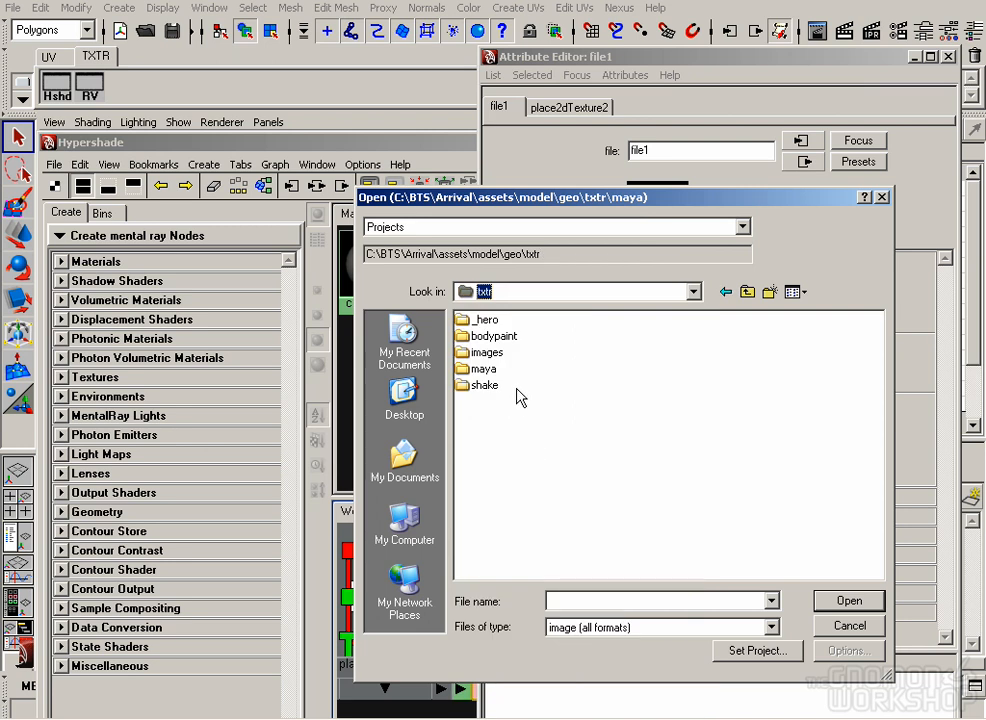
double_click(487, 353)
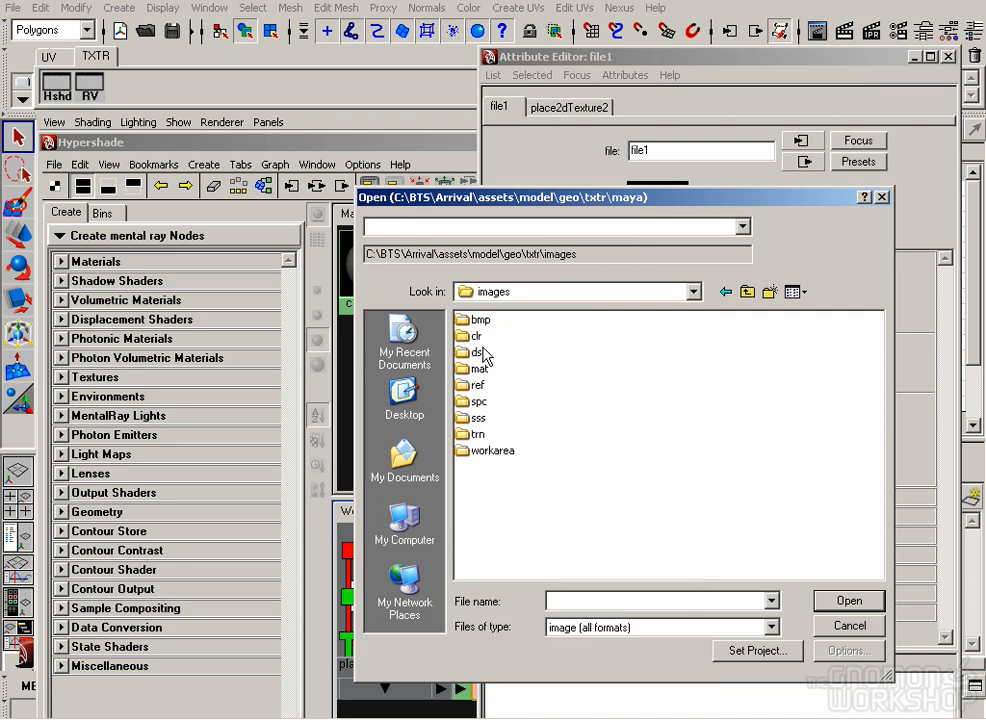
double_click(476, 336)
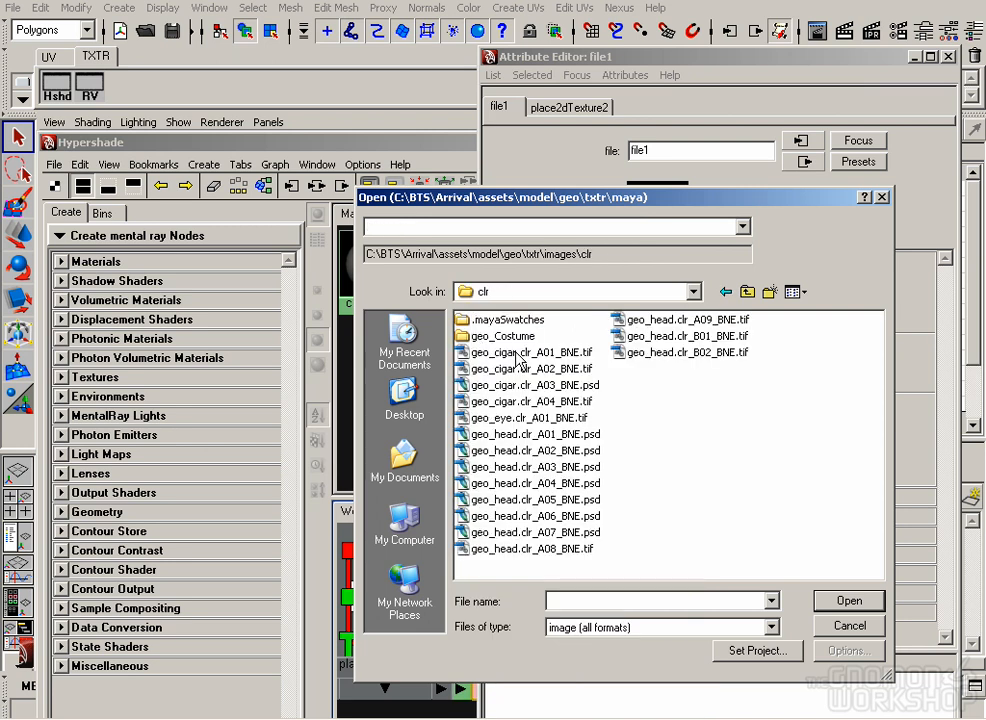
click(560, 401)
click(821, 600)
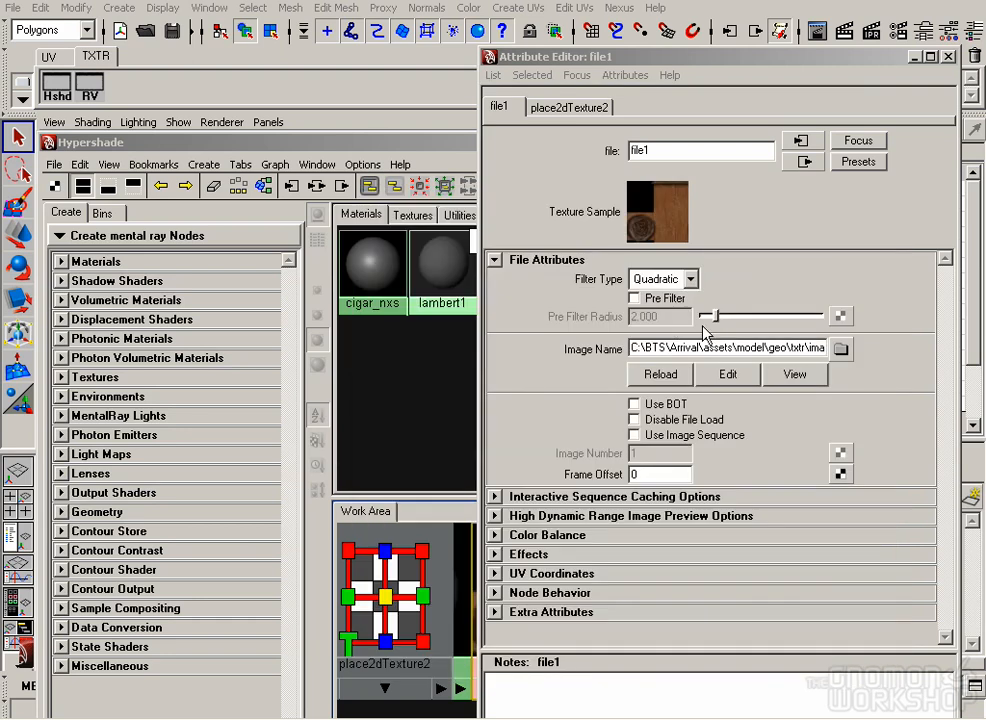
click(690, 279)
click(688, 300)
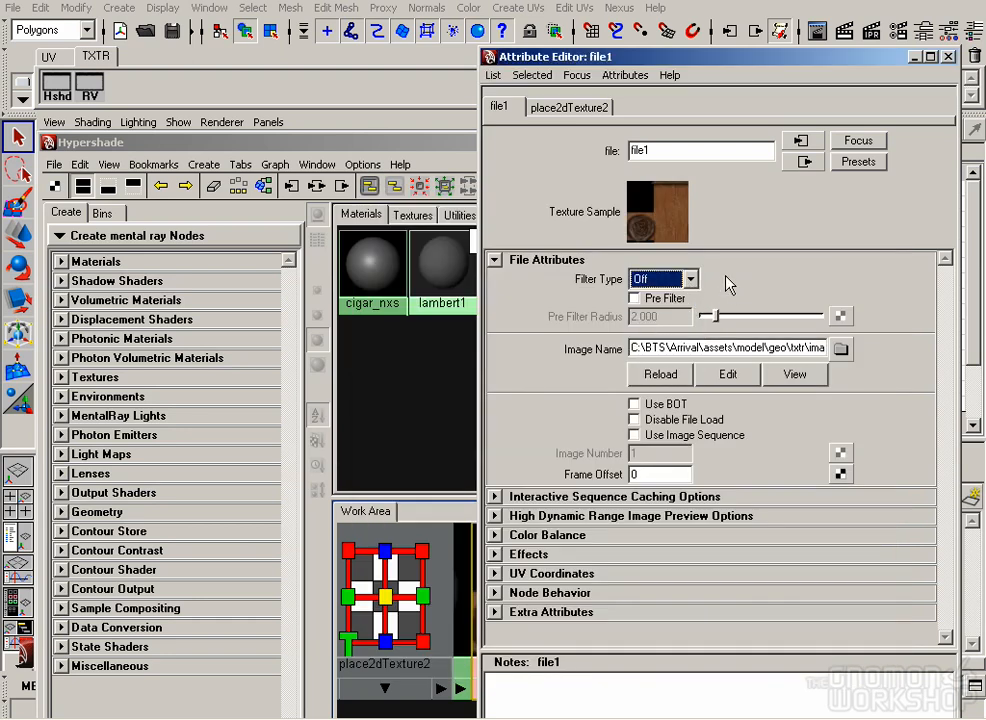
Connect the cigar color file texture to the color of the cigar_nxs material.
drag(595, 58, 759, 472)
middle_drag(571, 606, 388, 266)
click(451, 347)
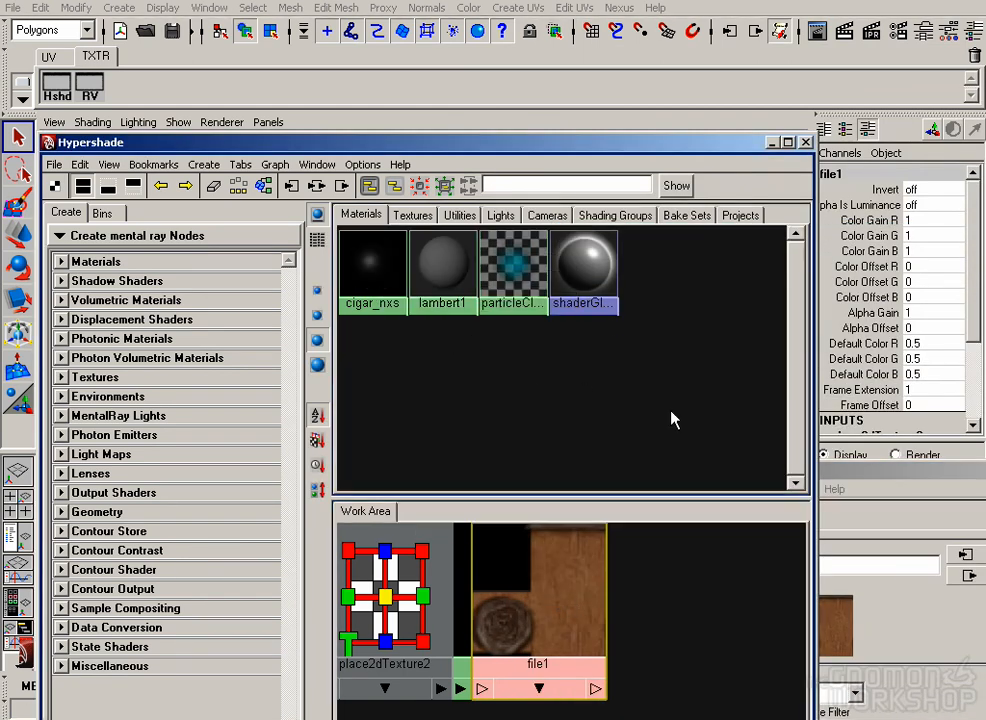
Rename the cigar color file texture node as cigar_clr and close its attributes.
drag(876, 478, 594, 310)
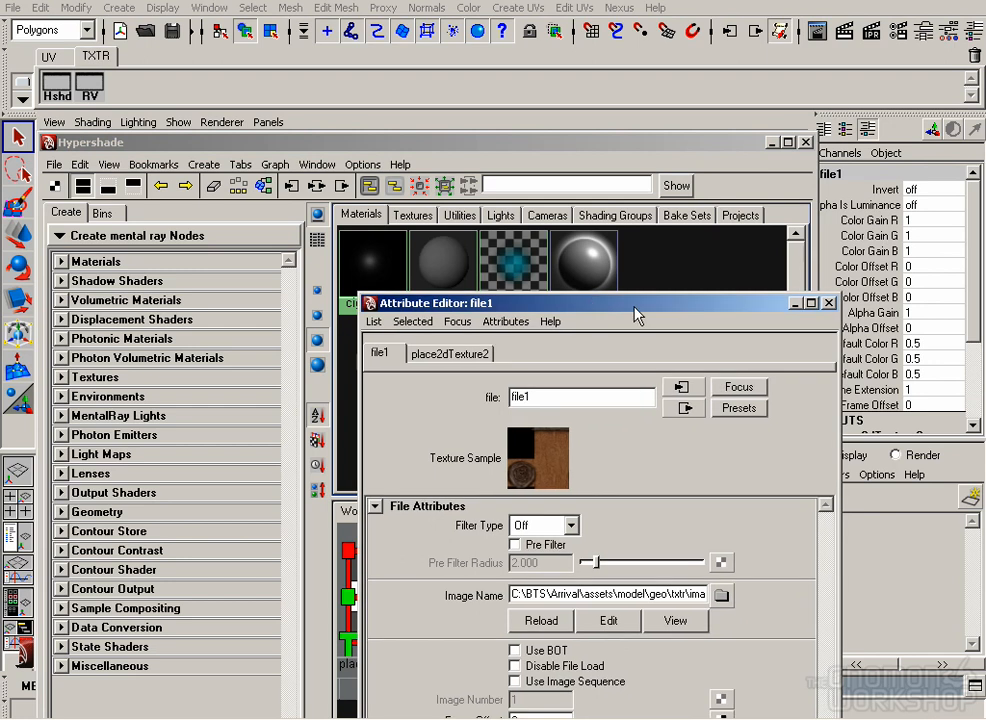
drag(634, 394, 447, 404)
text(cigar_clr)
key(Return)
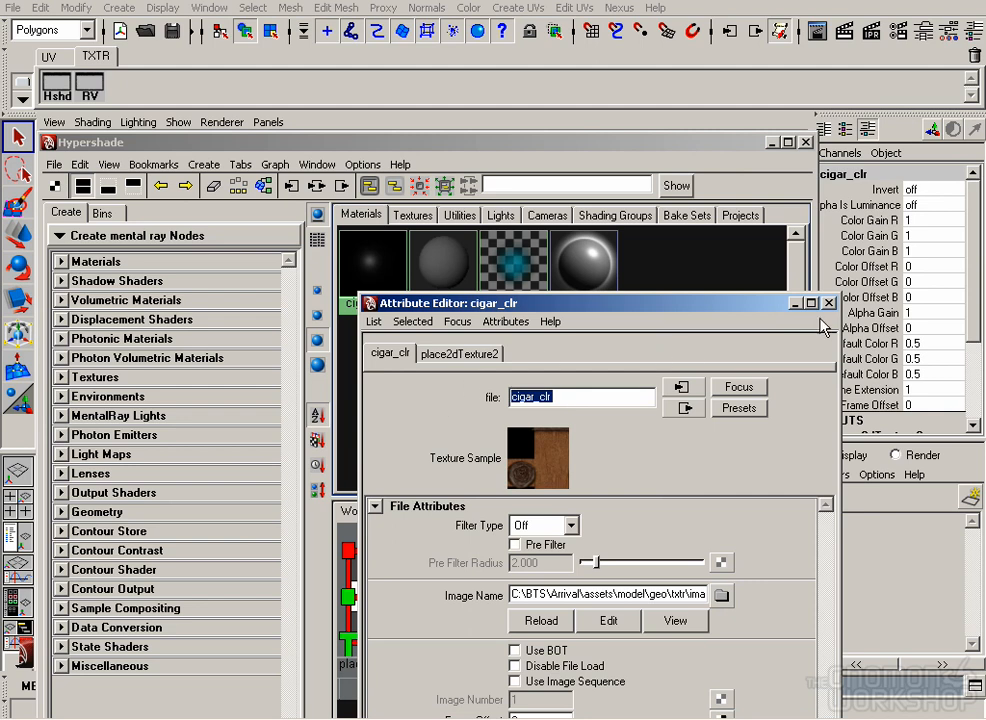
click(828, 302)
click(618, 437)
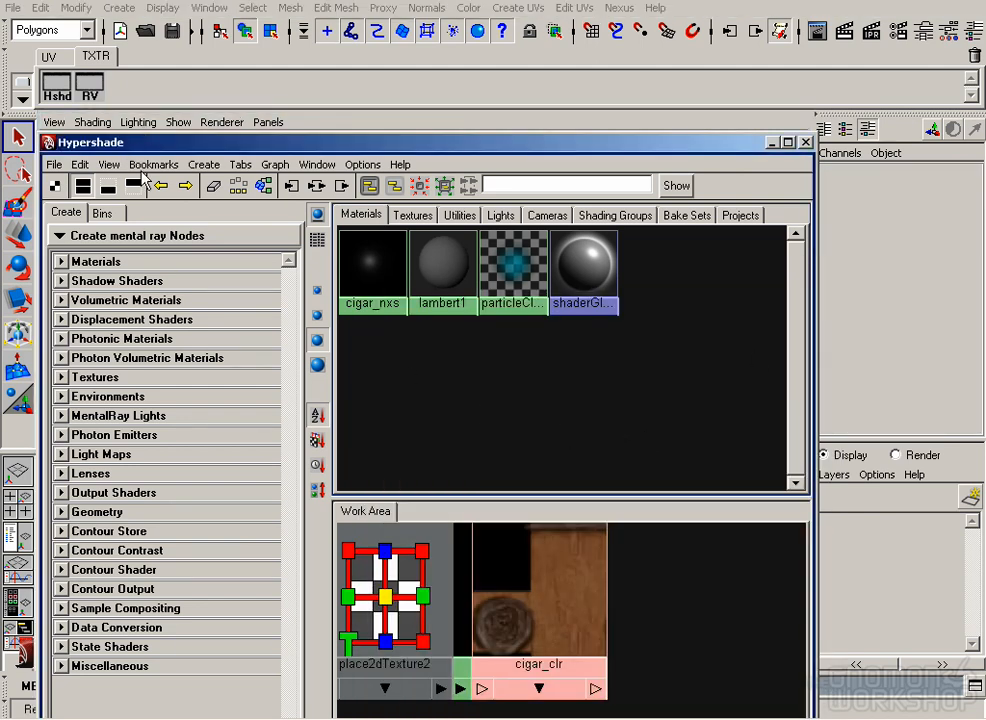
Create another 2D file texture node in the Hypershade.
click(206, 166)
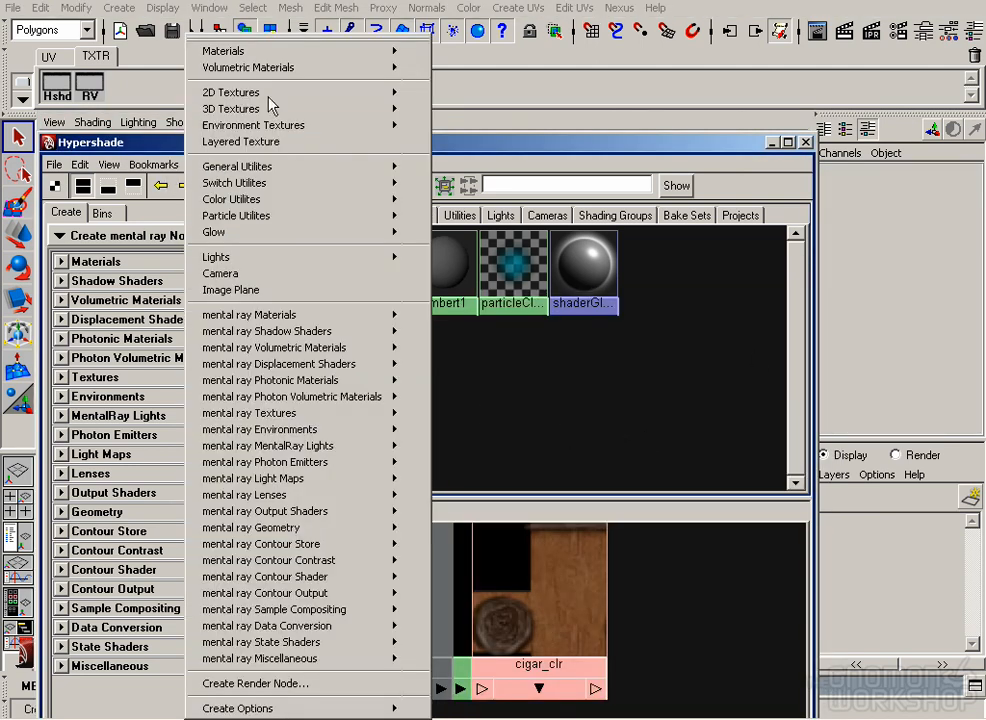
mouse_move(268, 95)
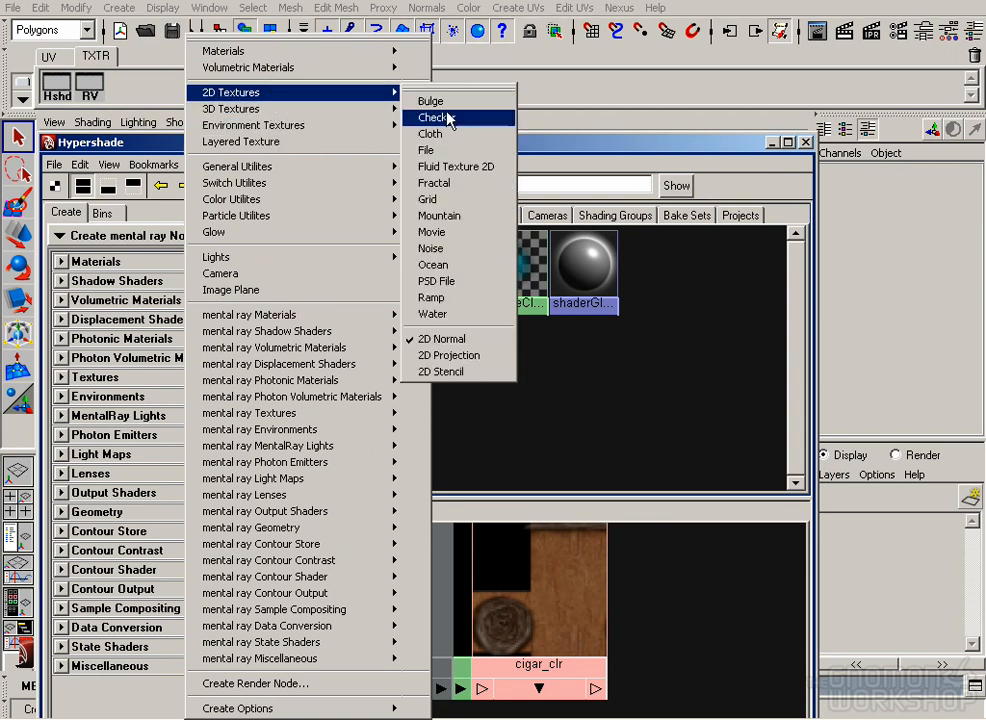
click(455, 152)
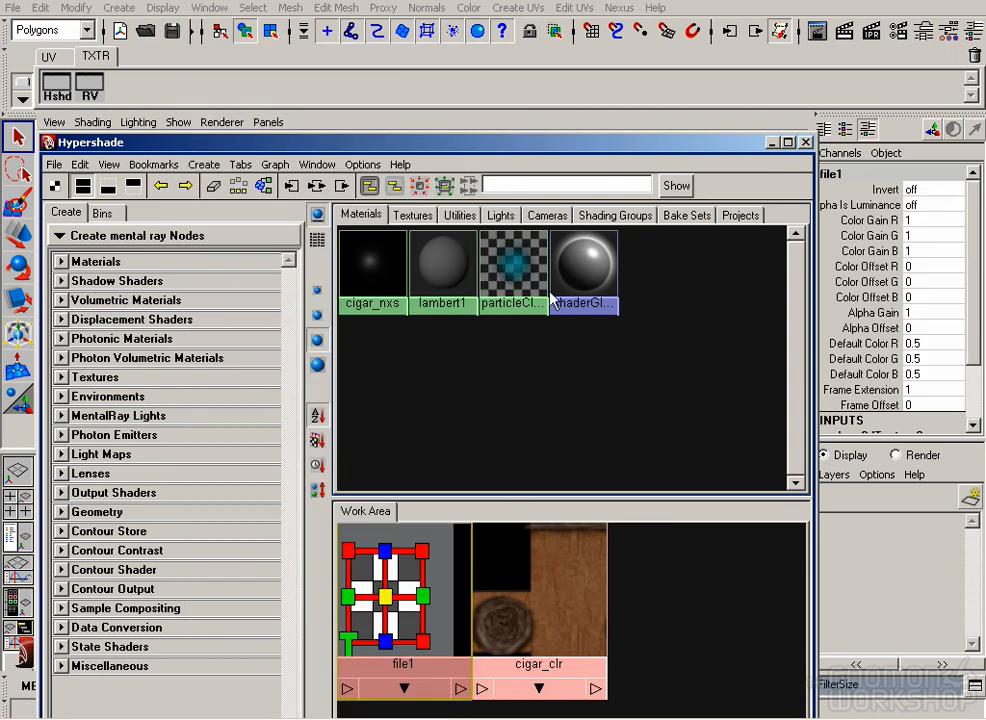
click(590, 590)
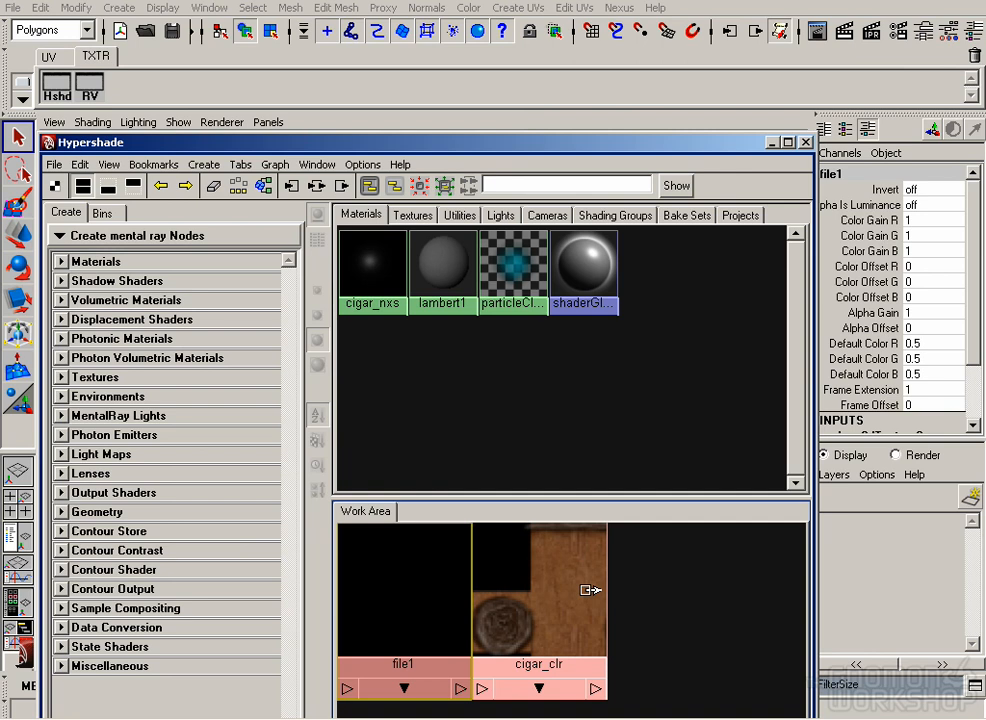
scroll(625, 603, down, 4)
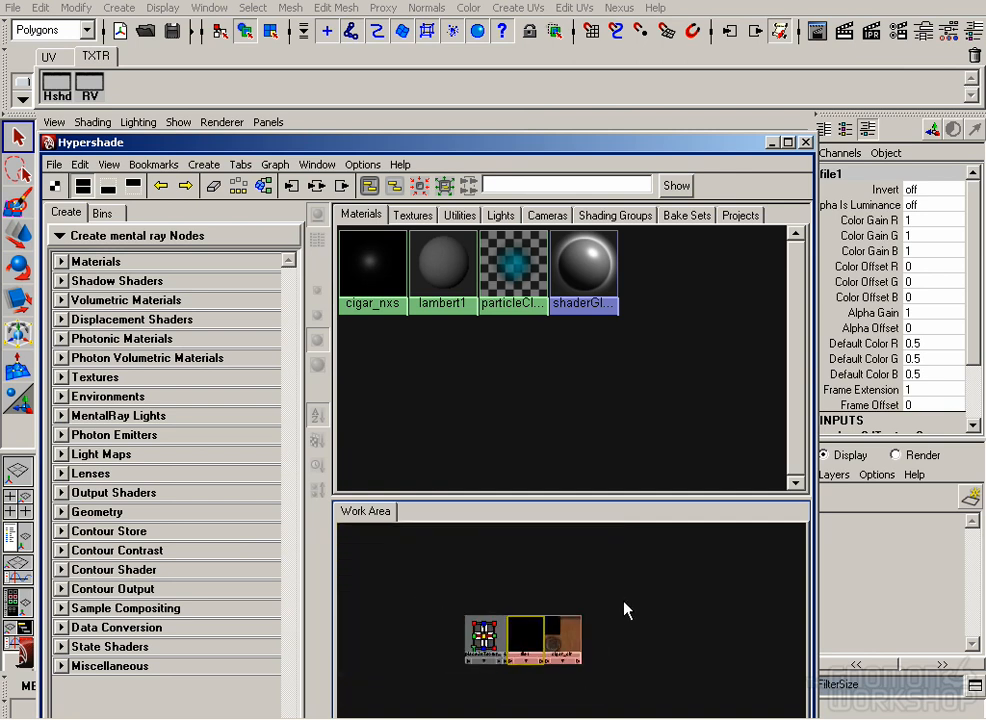
Set the new file texture's filter type to Off and load the cigar bump image from the txtr images\bmp folder.
double_click(519, 632)
click(569, 525)
click(560, 547)
click(721, 595)
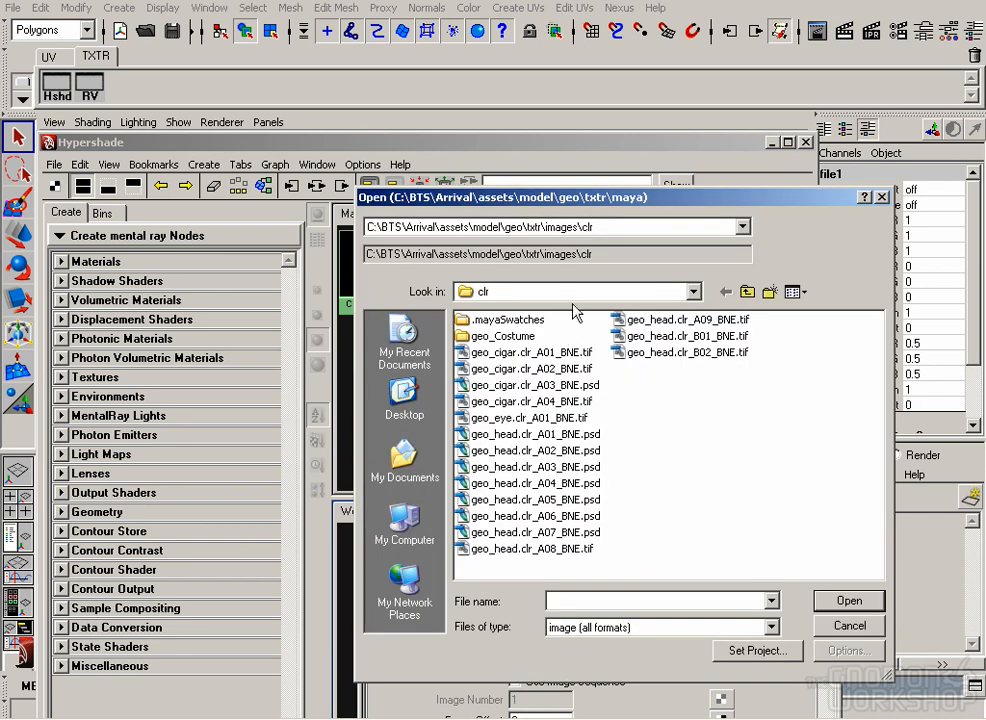
click(748, 292)
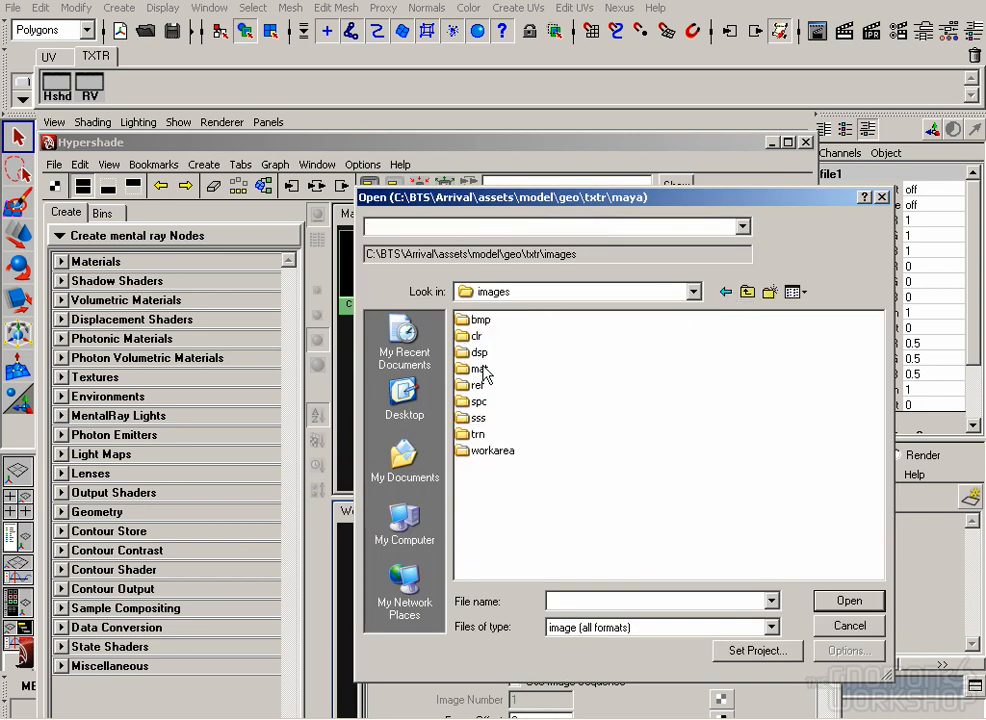
double_click(481, 321)
double_click(500, 351)
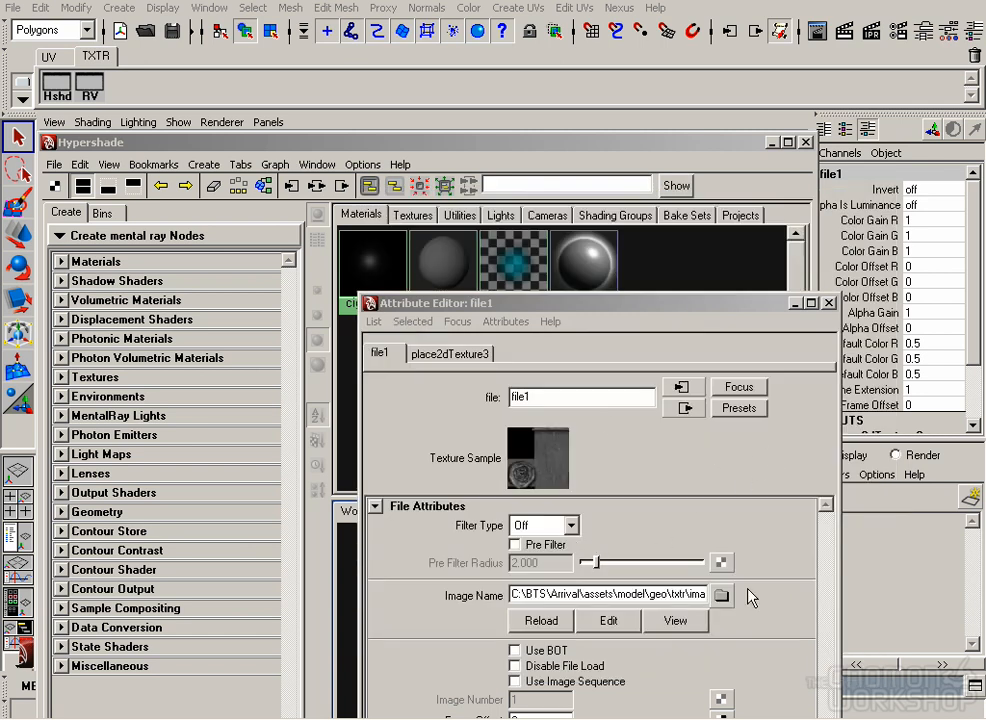
Rename the bump file texture node as cigar_bmp and close its attributes.
text(cigar_bmp)
key(Return)
click(829, 303)
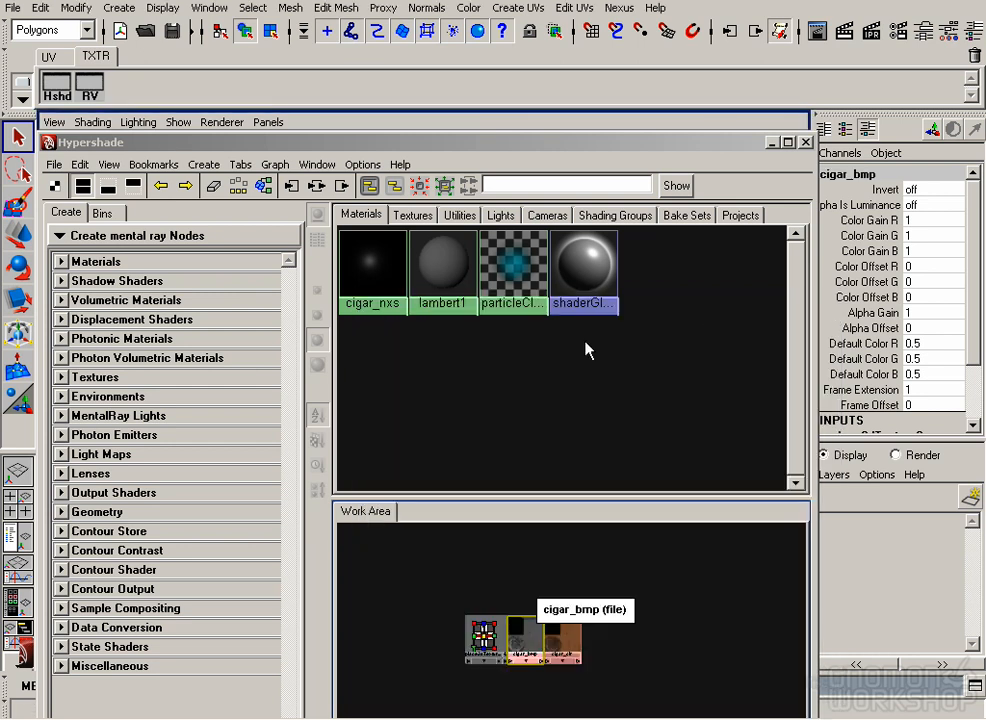
Create a 2D bump utility node beside the cigar_bmp texture and connect the texture to its bump value.
drag(522, 640, 511, 572)
drag(487, 640, 446, 568)
click(201, 165)
mouse_move(250, 168)
click(418, 191)
drag(605, 628, 577, 566)
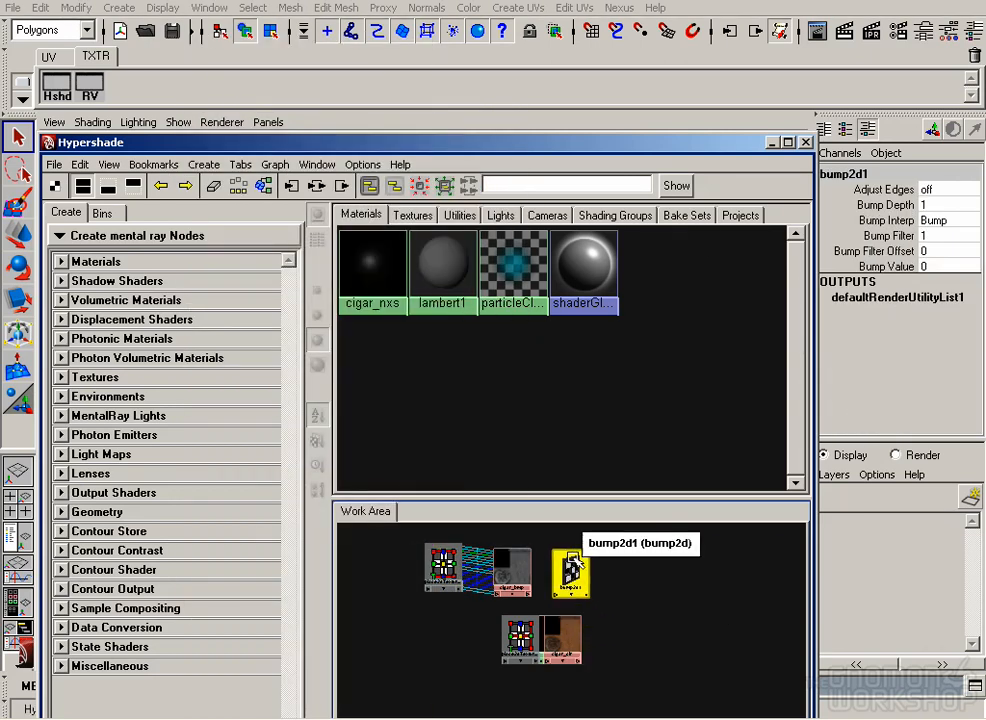
middle_drag(518, 562, 566, 575)
click(577, 598)
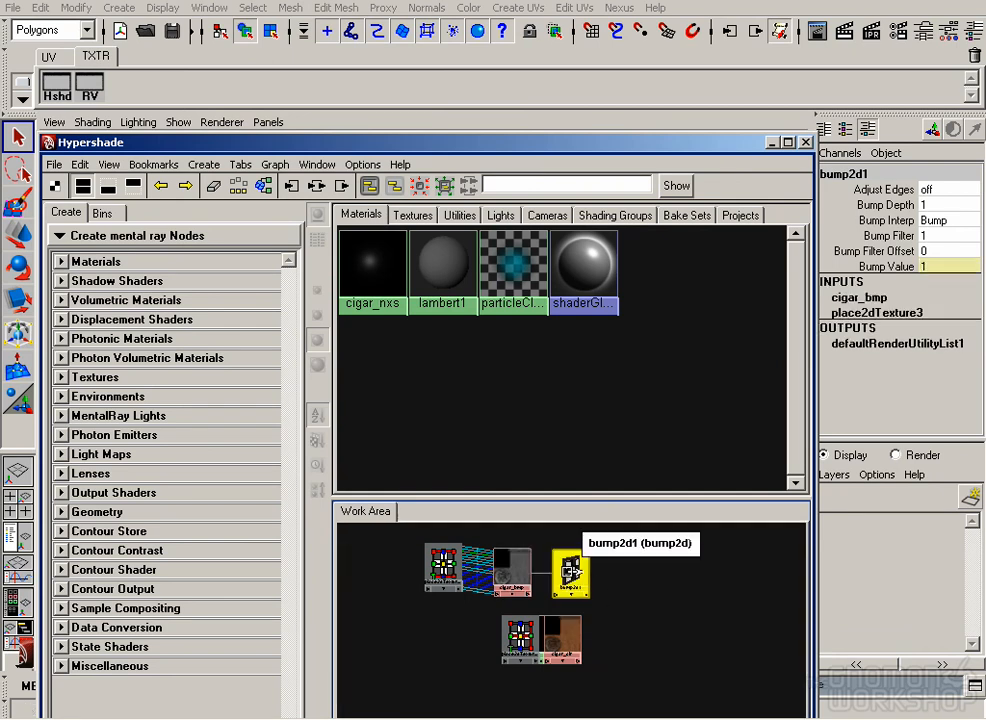
Set the bump node's bump depth to 0.06 and bump filter to 0.5, and close its attributes.
double_click(573, 572)
key(BackSpace)
key(Return)
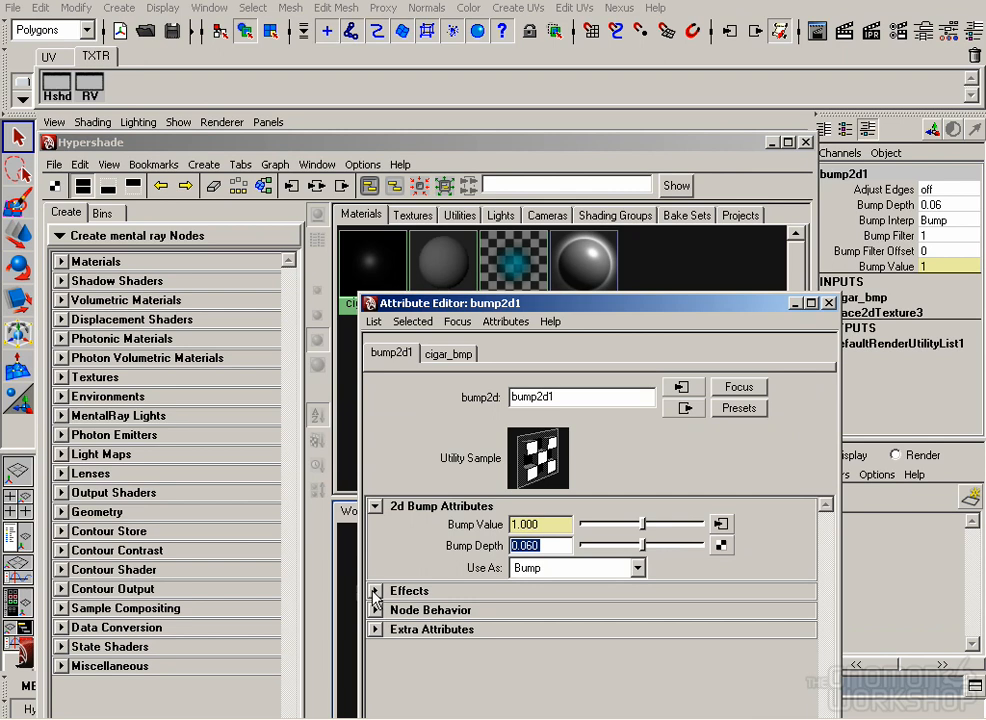
click(376, 590)
double_click(540, 608)
key(BackSpace)
text(.5)
key(Return)
click(829, 303)
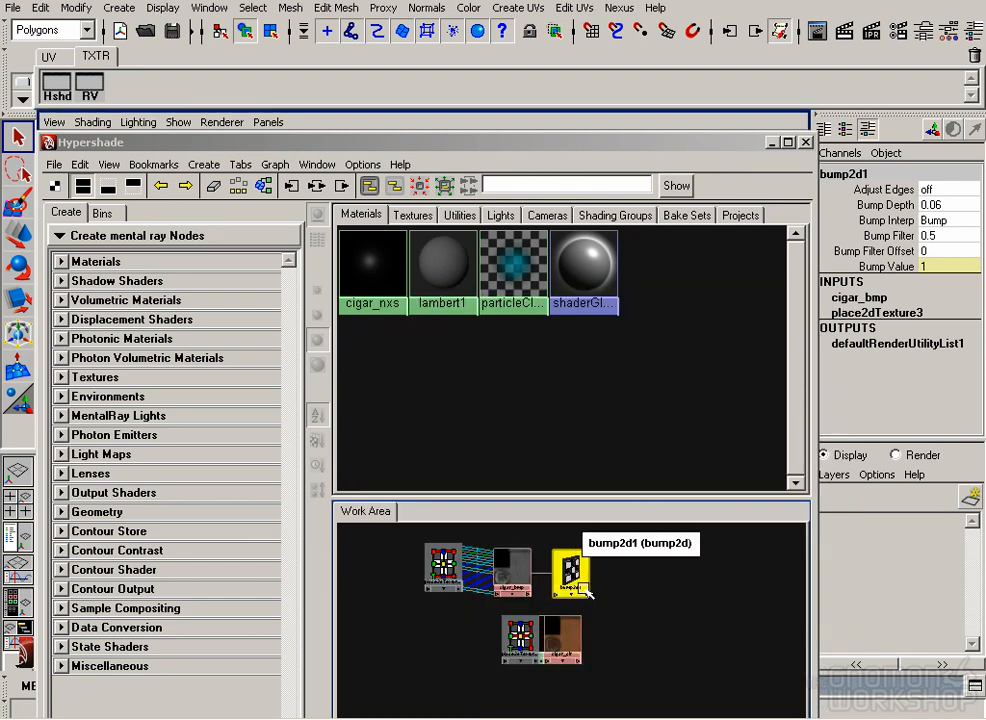
Connect the bump node to the cigar_nxs material's bump mapping and arrange the color, placement and material nodes in the work area.
drag(567, 643, 642, 674)
drag(530, 647, 712, 582)
middle_drag(585, 568, 714, 590)
click(781, 689)
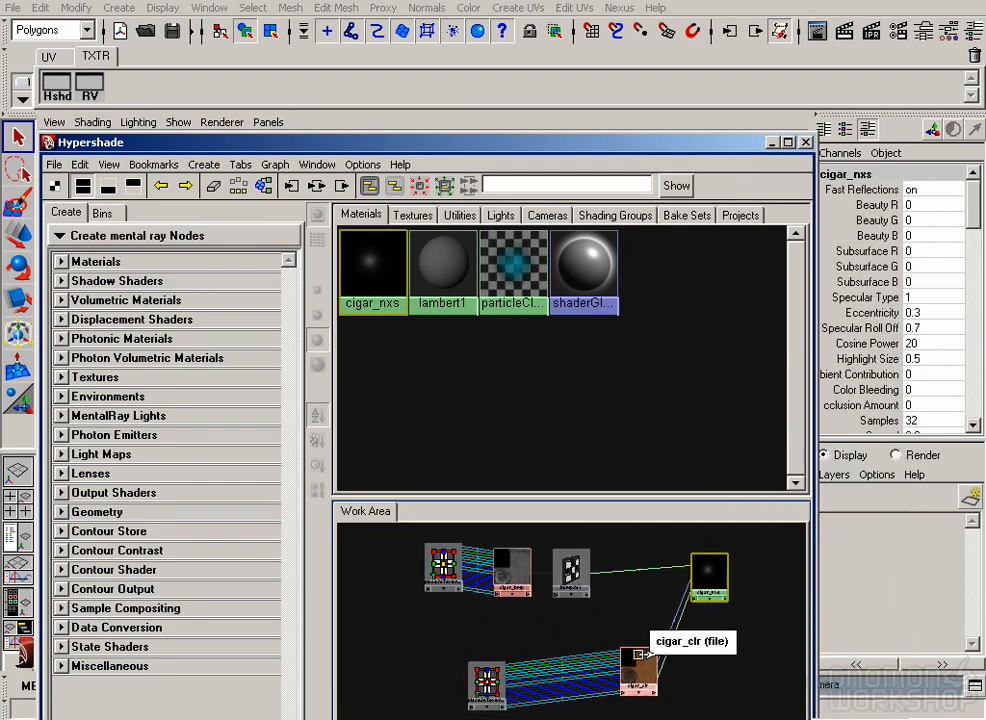
drag(474, 660, 648, 686)
drag(637, 671, 539, 648)
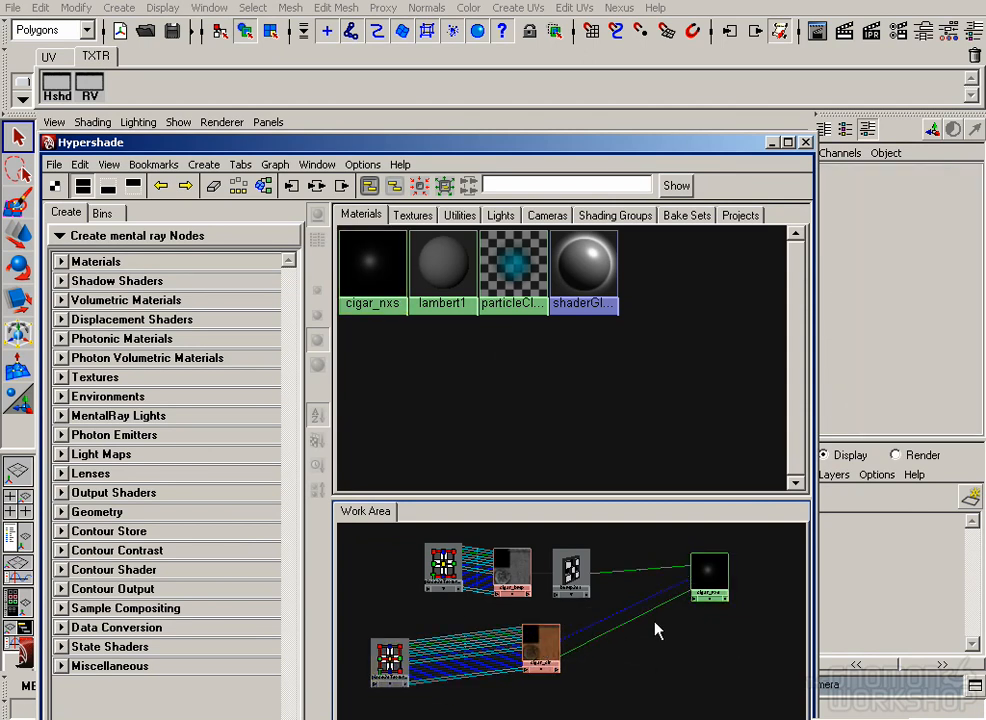
Assign the cigar_nxs material to the cigar mesh, close the Hypershade and save the scene.
drag(620, 145, 236, 76)
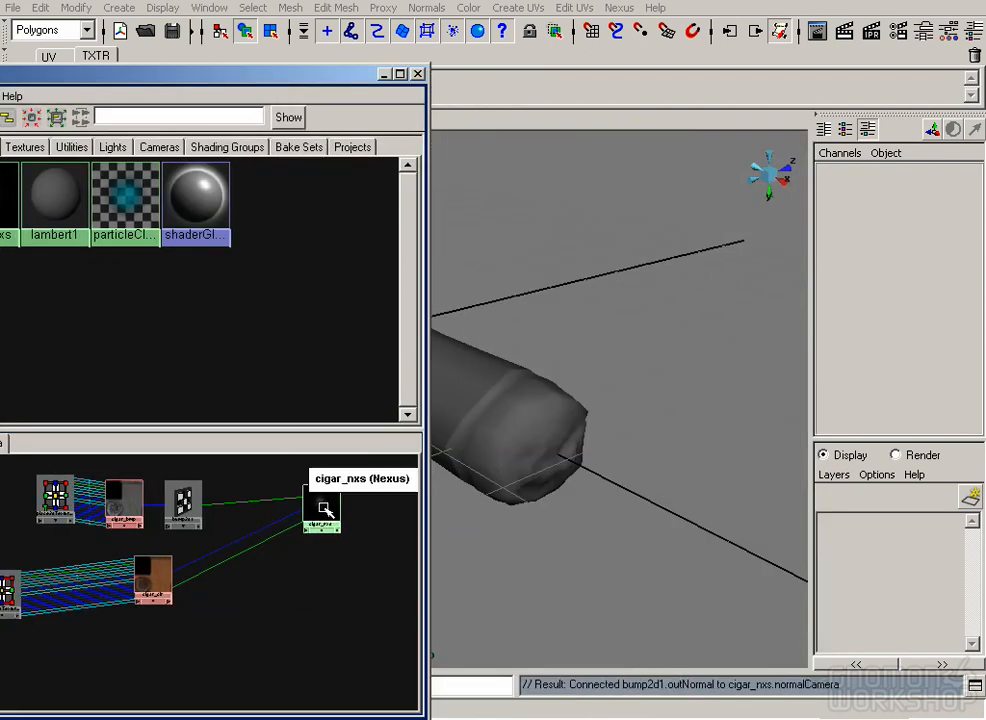
middle_drag(325, 512, 528, 401)
click(417, 73)
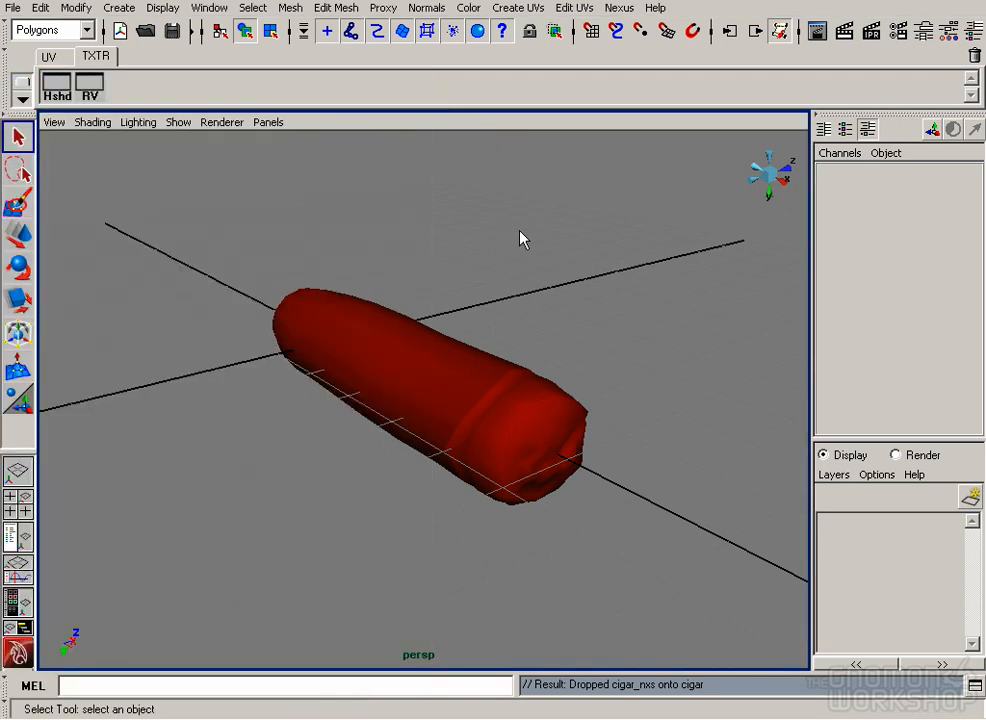
key(ctrl+s)
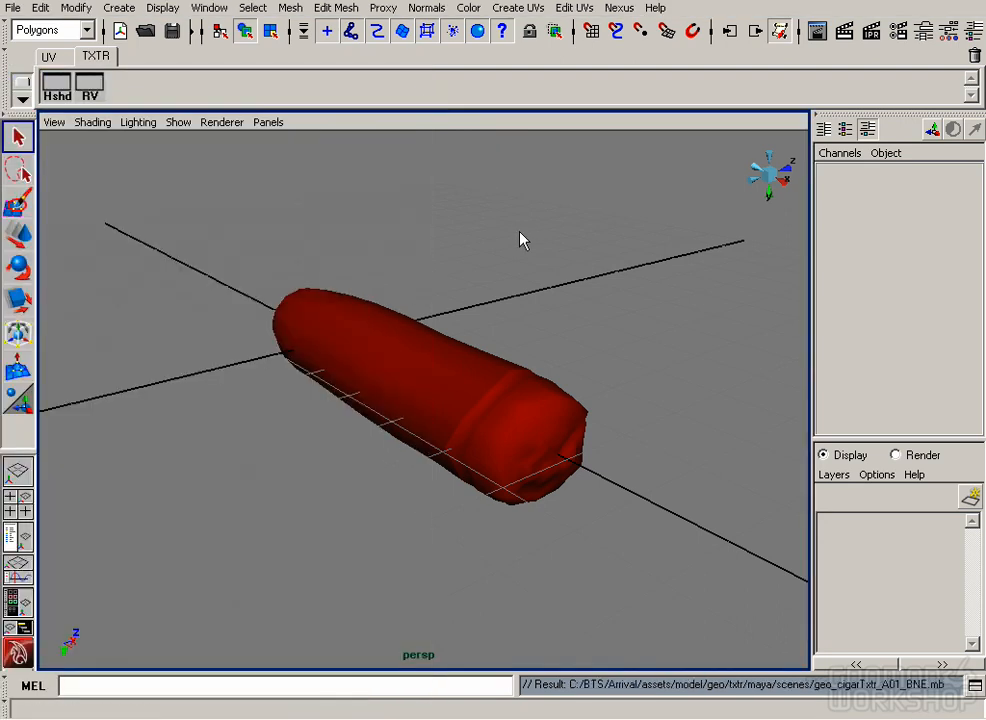
Render the region around the cigar with mental ray and examine the material's shading.
click(368, 405)
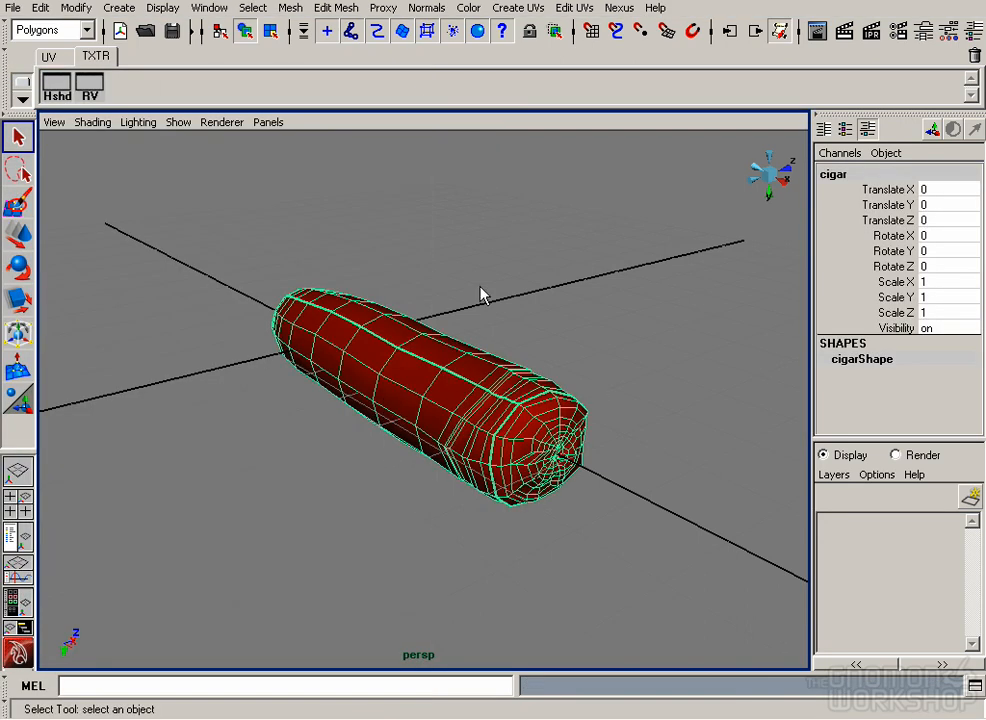
click(90, 87)
drag(251, 298, 570, 505)
click(62, 118)
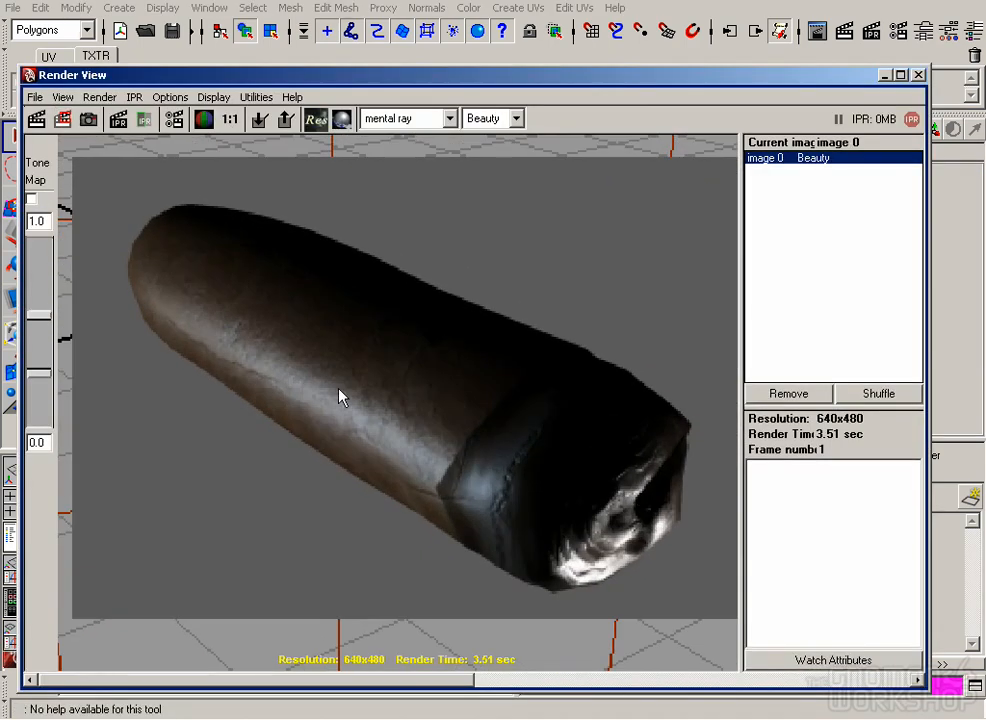
alt+middle_drag(654, 451, 616, 447)
click(917, 76)
Open the attributes of the cigar's cigar_nxs material and set its ambient contribution to 0.5.
click(440, 345)
key(ctrl+a)
drag(538, 316, 444, 145)
click(405, 178)
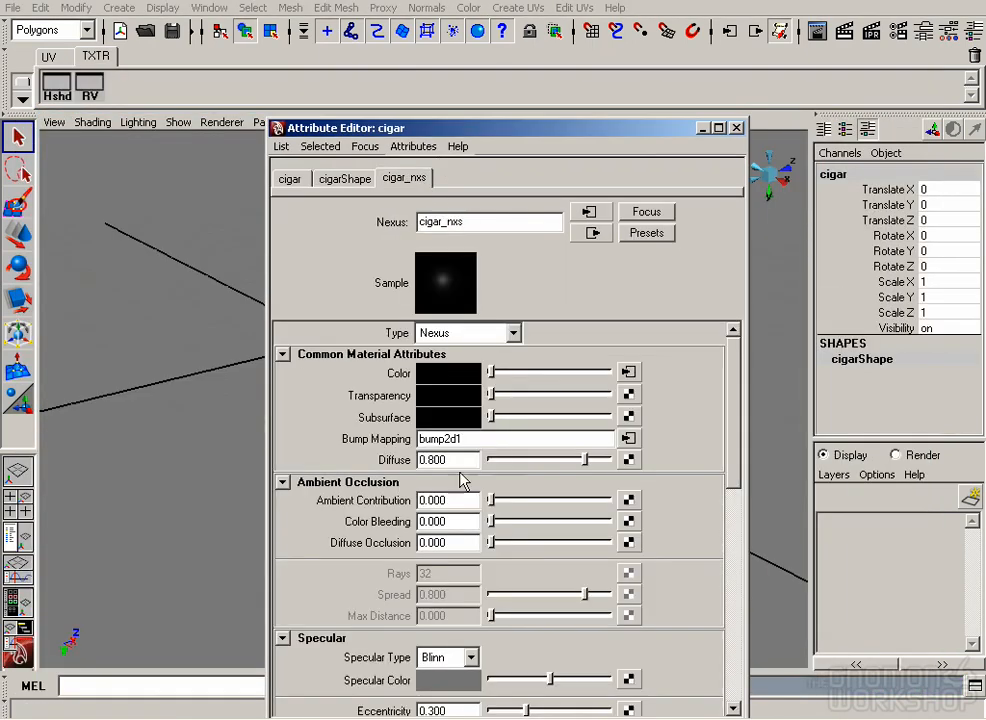
drag(536, 134, 682, 41)
double_click(590, 408)
text(5)
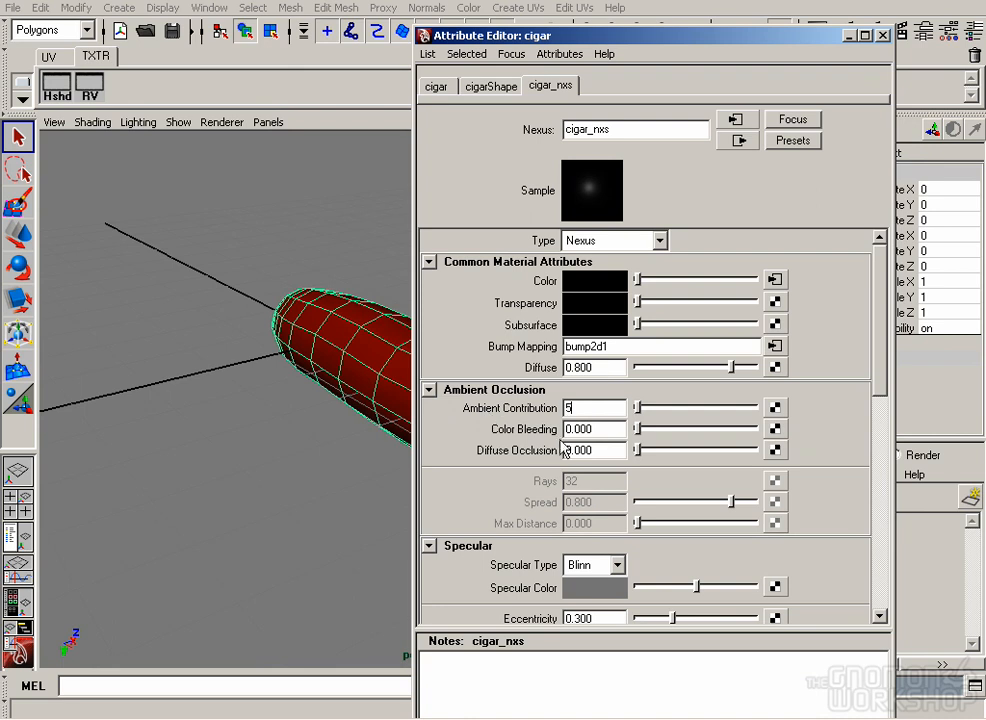
key(Return)
text(.5)
key(Return)
Set the cigar_nxs material's diffuse occlusion to 0.5 and close its attributes.
key(Tab)
key(Tab)
text(.5)
key(Return)
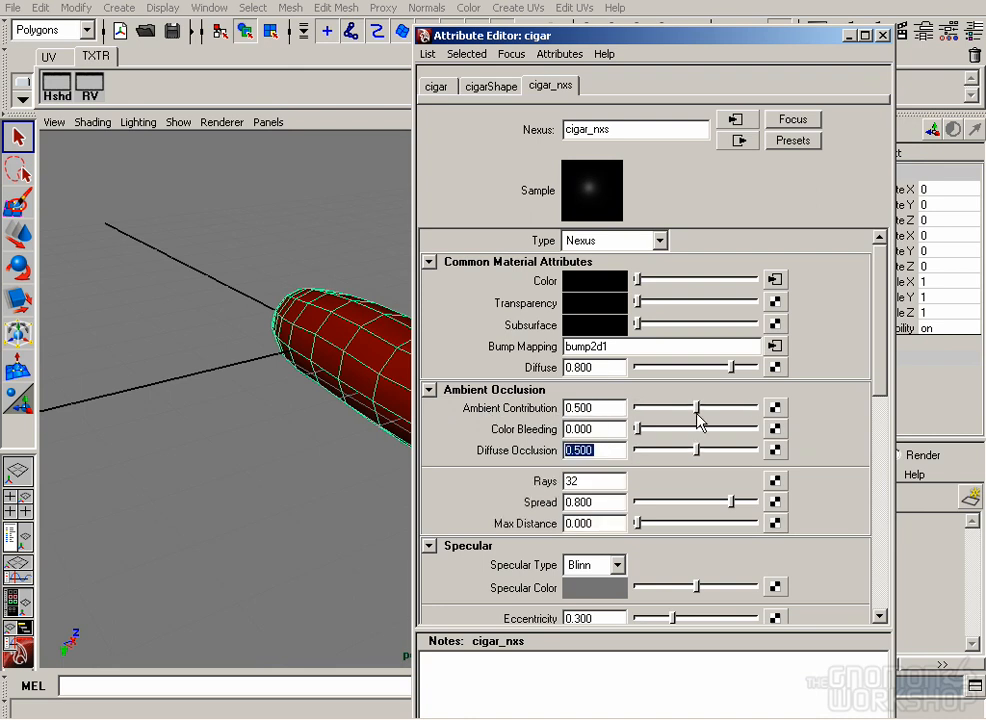
click(883, 37)
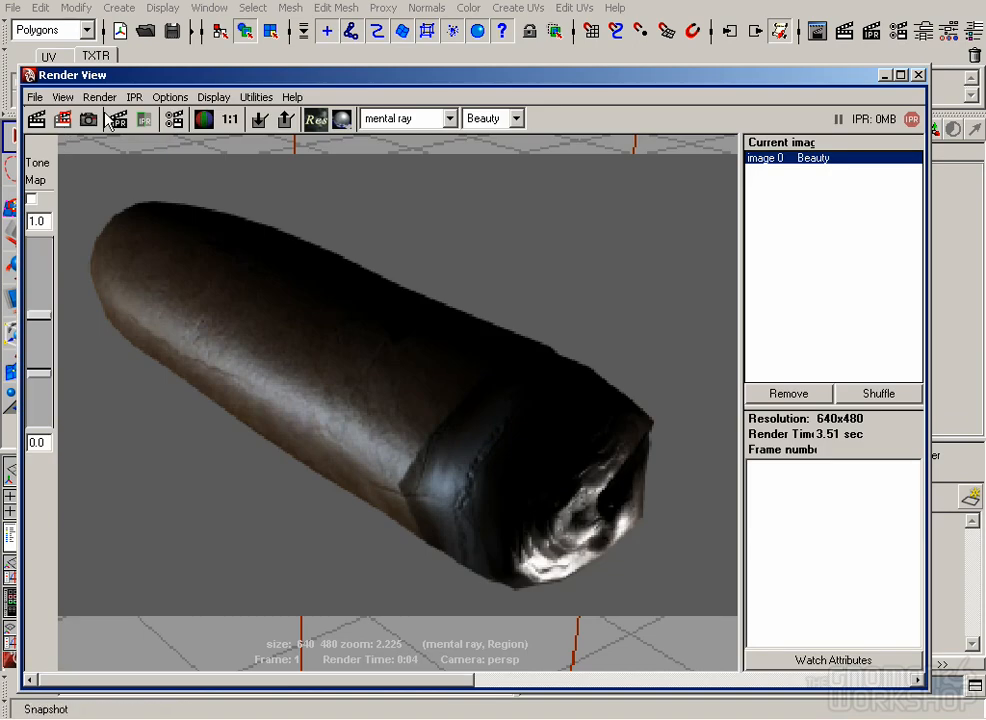
Take a fresh snapshot, display it at real size and render a region around the whole cigar.
click(100, 117)
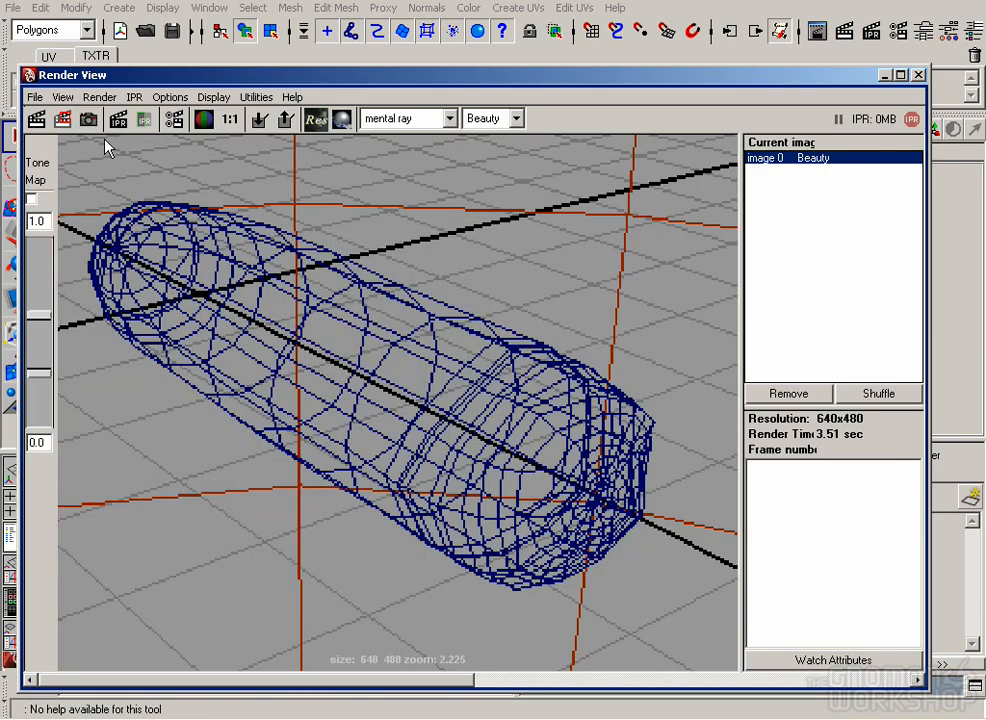
scroll(200, 208, down, 5)
click(314, 120)
click(215, 120)
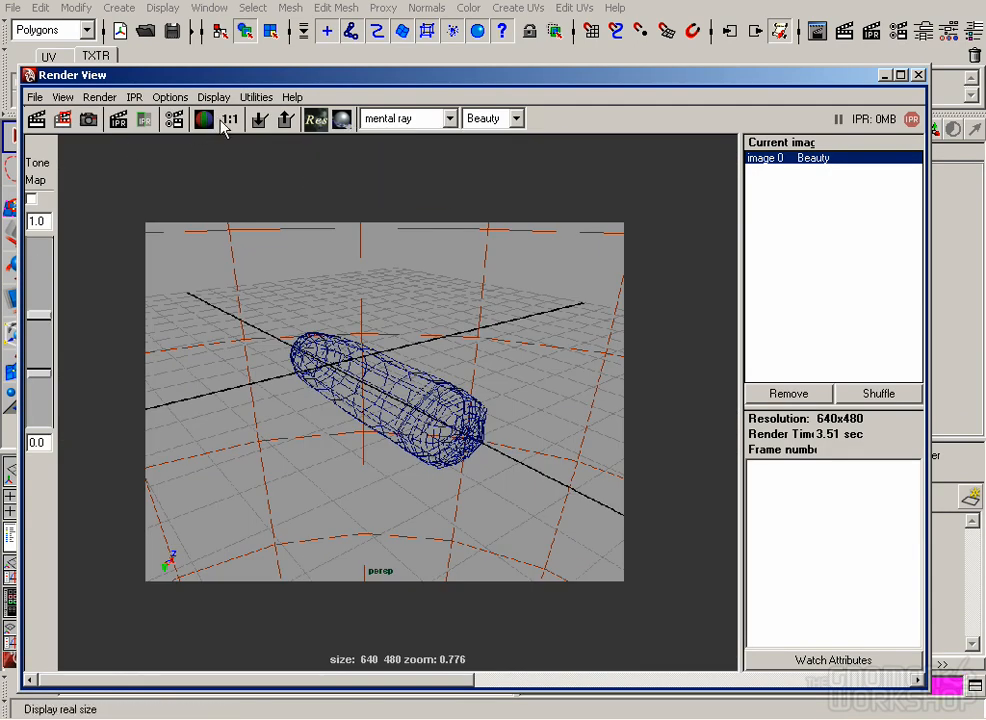
click(224, 122)
drag(588, 511, 214, 260)
click(62, 119)
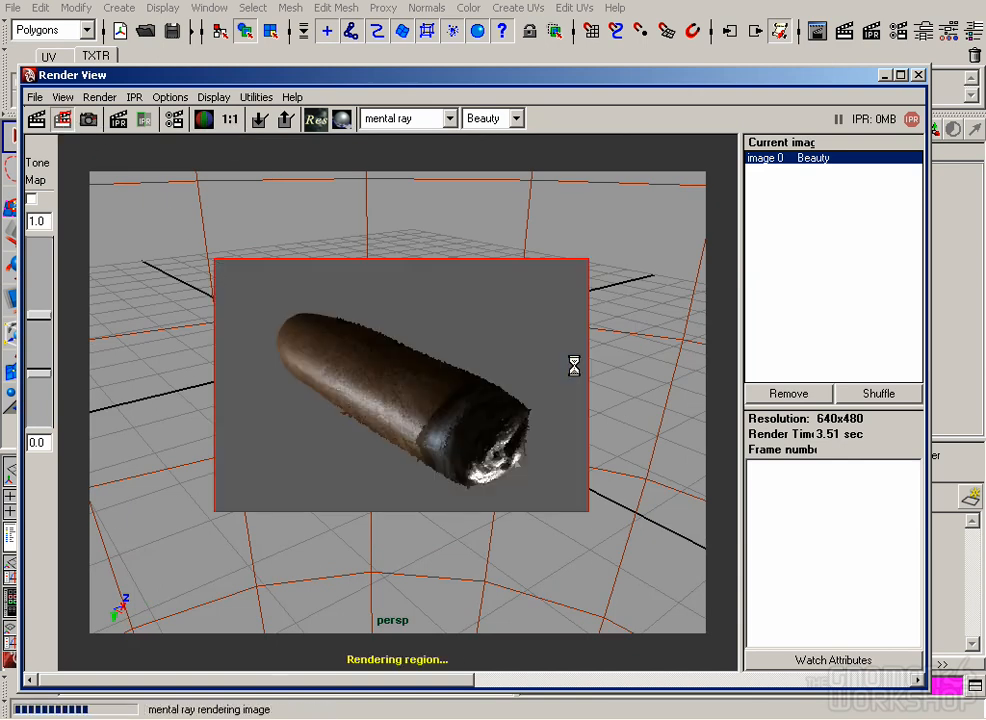
click(919, 75)
Increase the bump depth of the cigar's 2D bump node to 0.12.
click(62, 84)
drag(330, 42, 338, 42)
click(255, 112)
double_click(195, 165)
drag(599, 278, 526, 276)
text(.12)
key(Return)
click(359, 37)
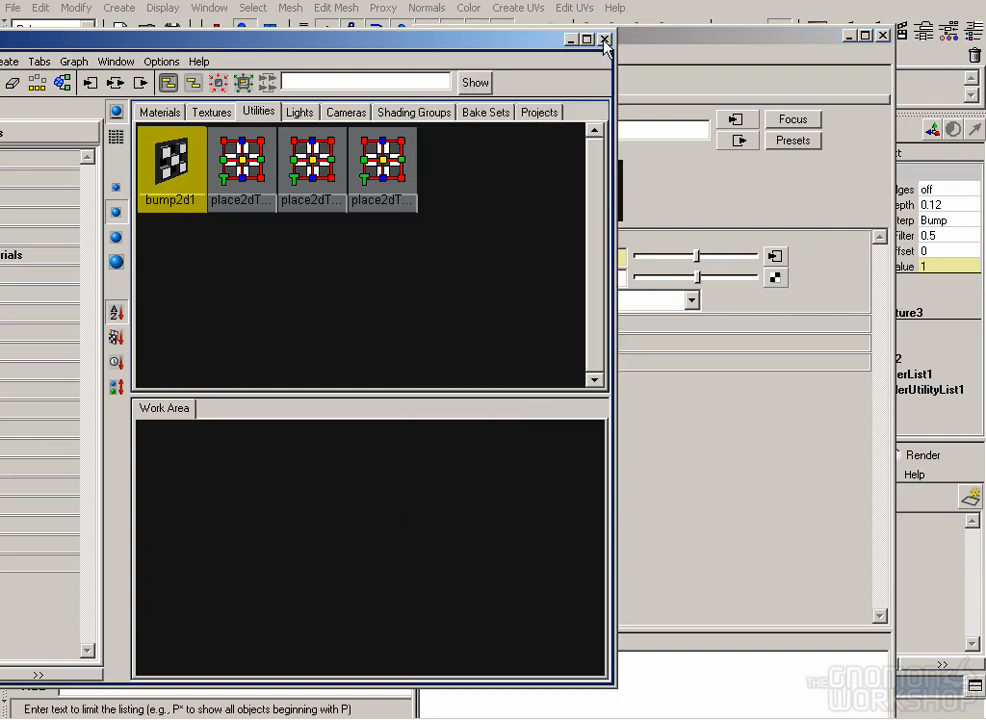
Set the cigar_nxs material's eccentricity to 0.4 and darken its specular color.
click(159, 112)
double_click(171, 162)
drag(620, 596, 568, 598)
text(.4)
key(Return)
click(648, 565)
click(883, 35)
Close the Hypershade and save the scene with the adjusted material.
drag(573, 40, 322, 207)
click(352, 206)
click(279, 188)
key(ctrl+s)
Smooth the cigar's polygon mesh.
click(325, 320)
click(292, 9)
click(339, 112)
click(542, 313)
click(451, 370)
click(640, 200)
Snapshot the smoothed cigar, render its region again and examine the result up close.
click(817, 30)
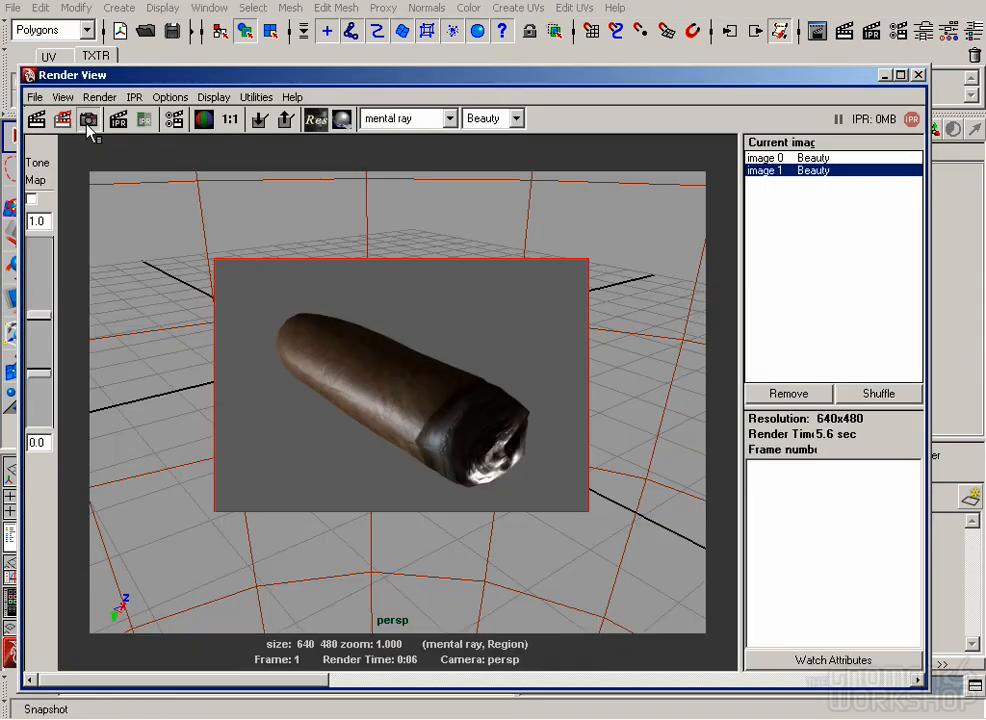
click(88, 120)
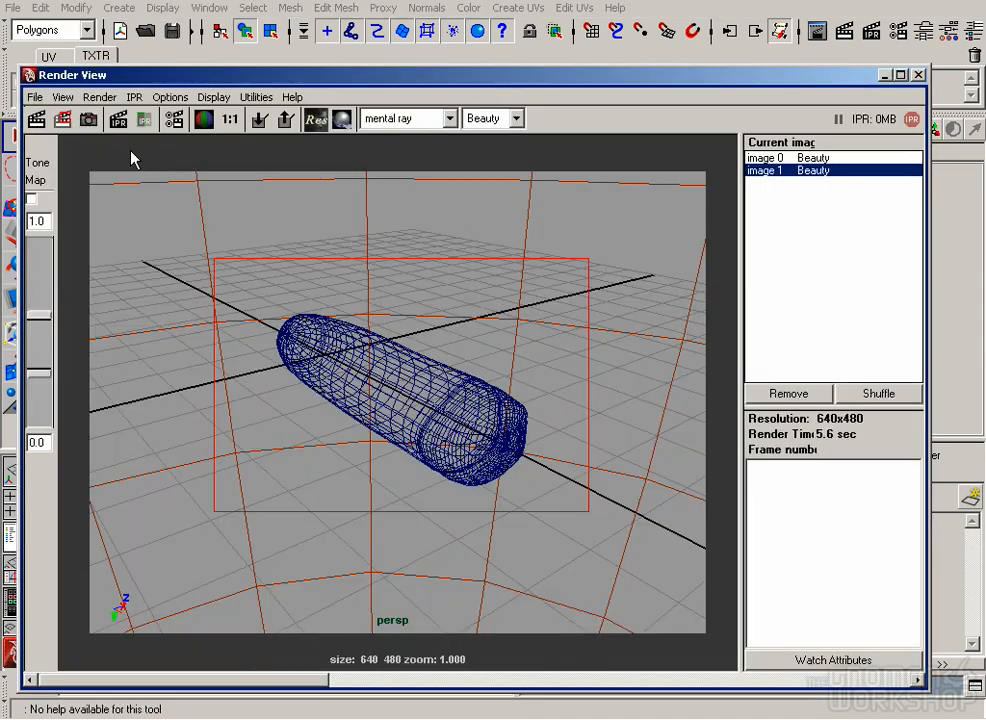
click(62, 119)
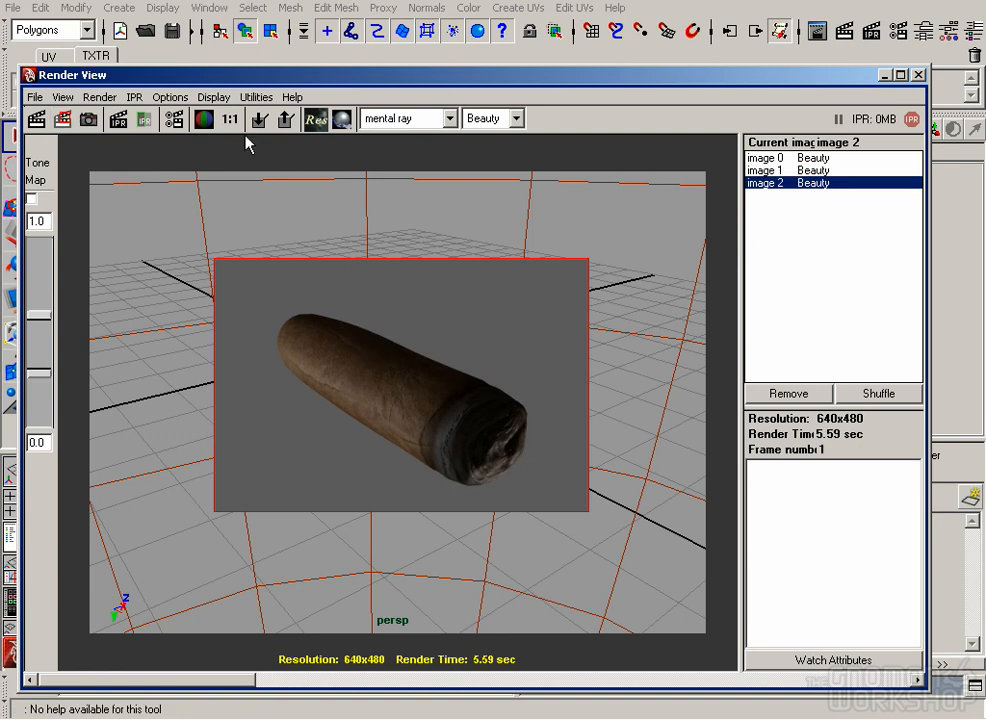
alt+right_drag(510, 400, 665, 488)
alt+middle_drag(605, 460, 517, 467)
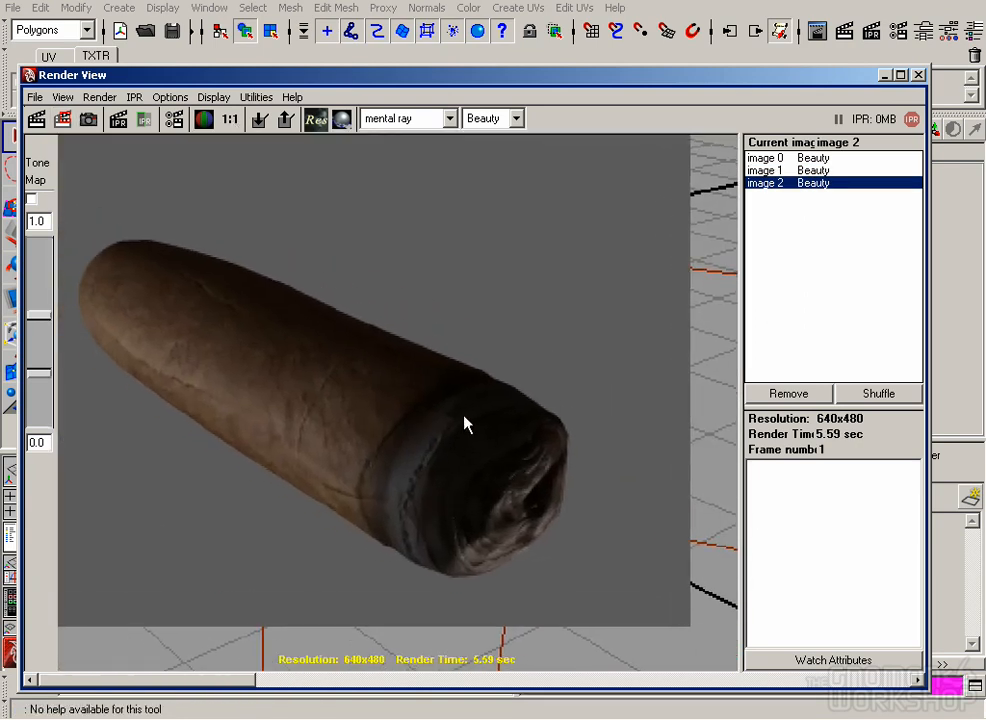
Close the Render View, look through the key light and move it around and back from the cigar.
click(230, 118)
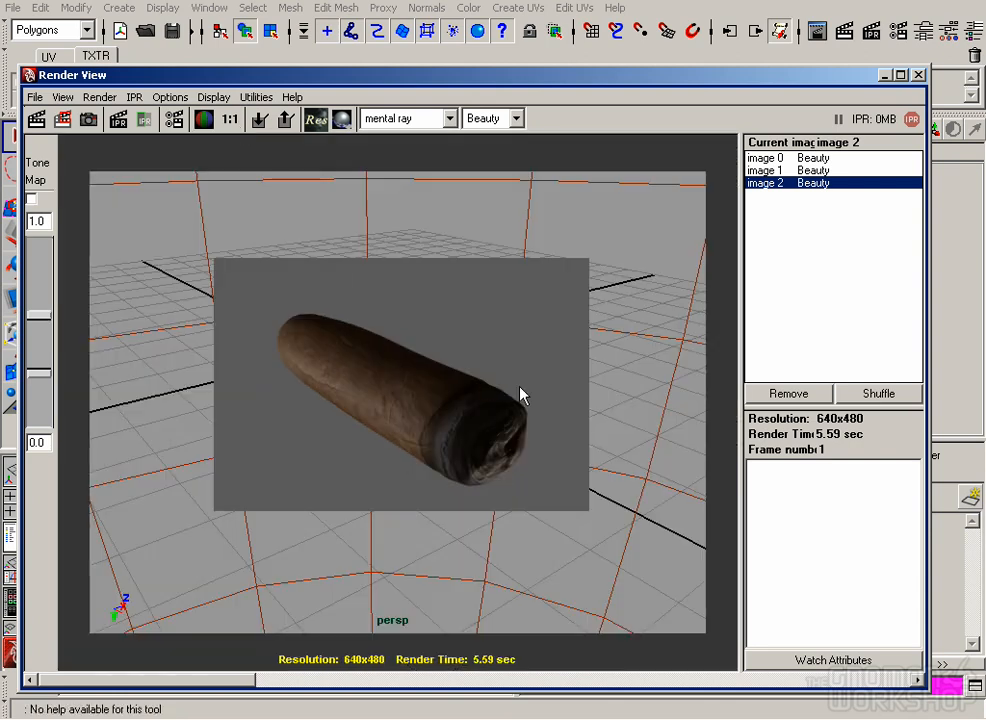
click(919, 74)
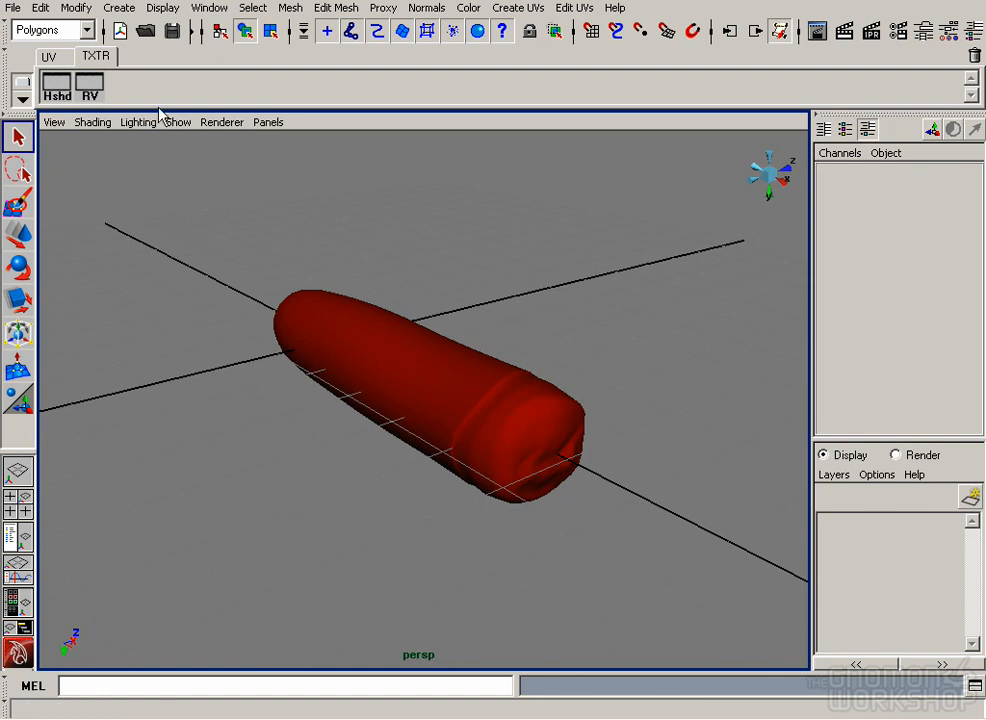
key(shift+o)
click(623, 400)
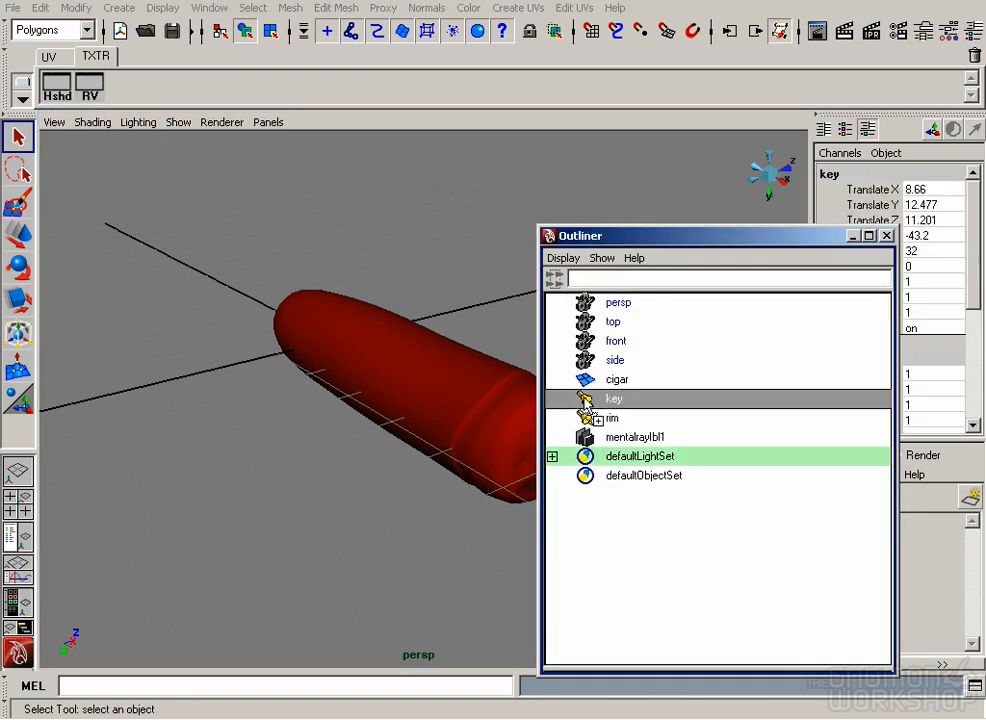
key(l)
alt+drag(405, 392, 367, 363)
alt+right_drag(367, 363, 392, 357)
Select the rim light while looking through the key light.
click(483, 321)
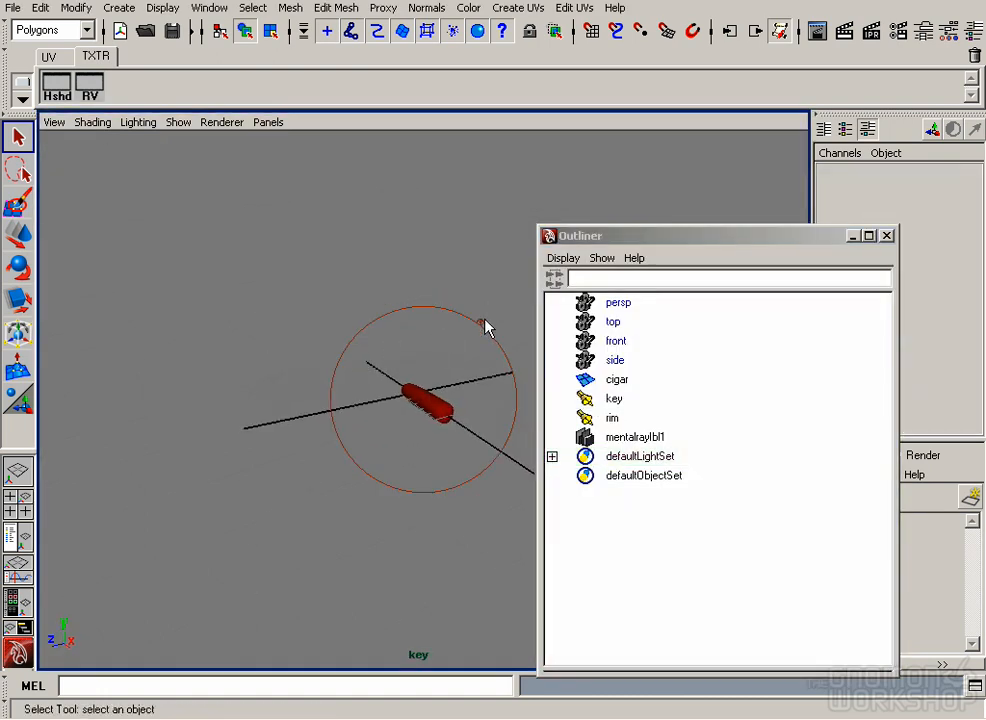
click(482, 322)
click(268, 122)
click(268, 122)
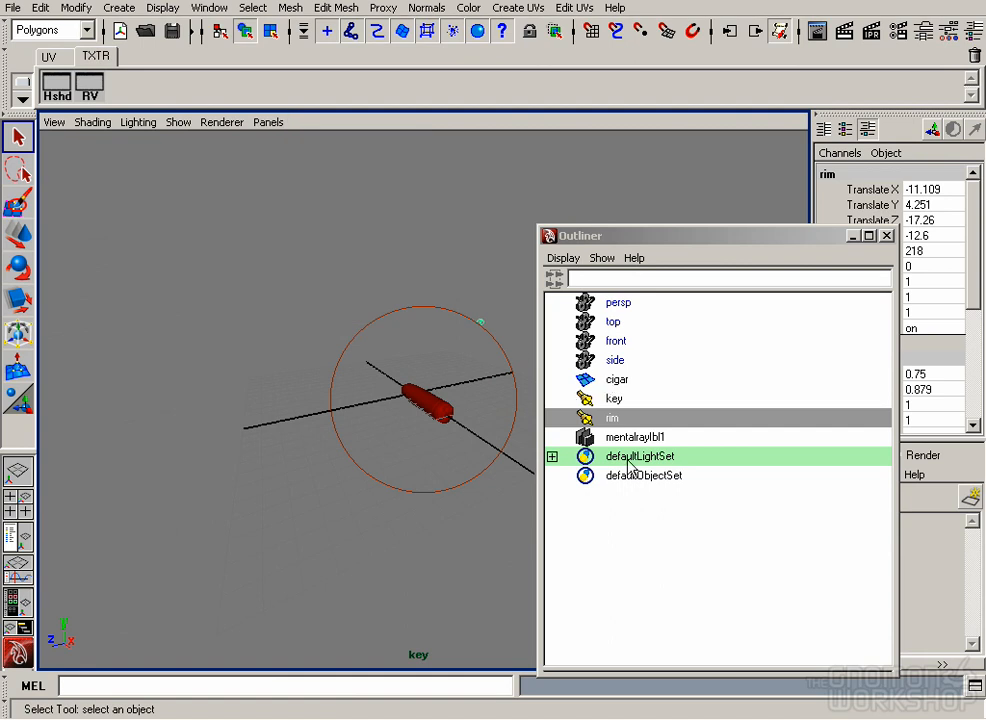
Return the viewport to the persp camera and change the viewport's lighting mode, with the Outliner moved clear of the cigar.
click(629, 306)
middle_drag(629, 306, 363, 273)
click(139, 122)
drag(662, 234, 770, 295)
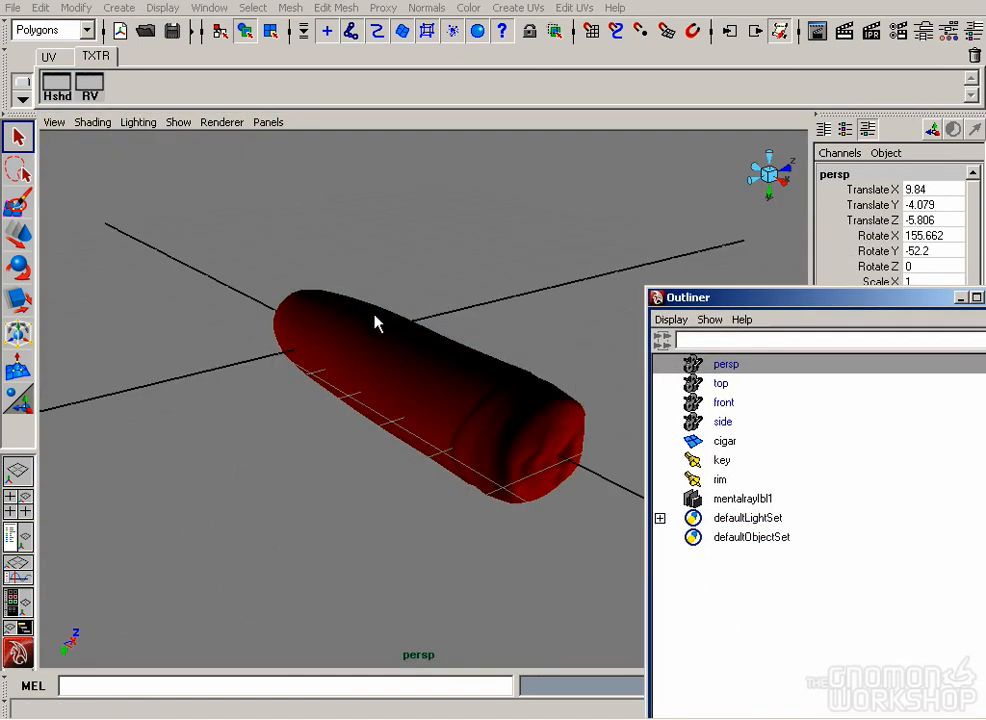
click(197, 188)
Re-aim the key light at the cigar by looking through it, and check the lighting from the persp camera.
middle_drag(720, 462, 444, 438)
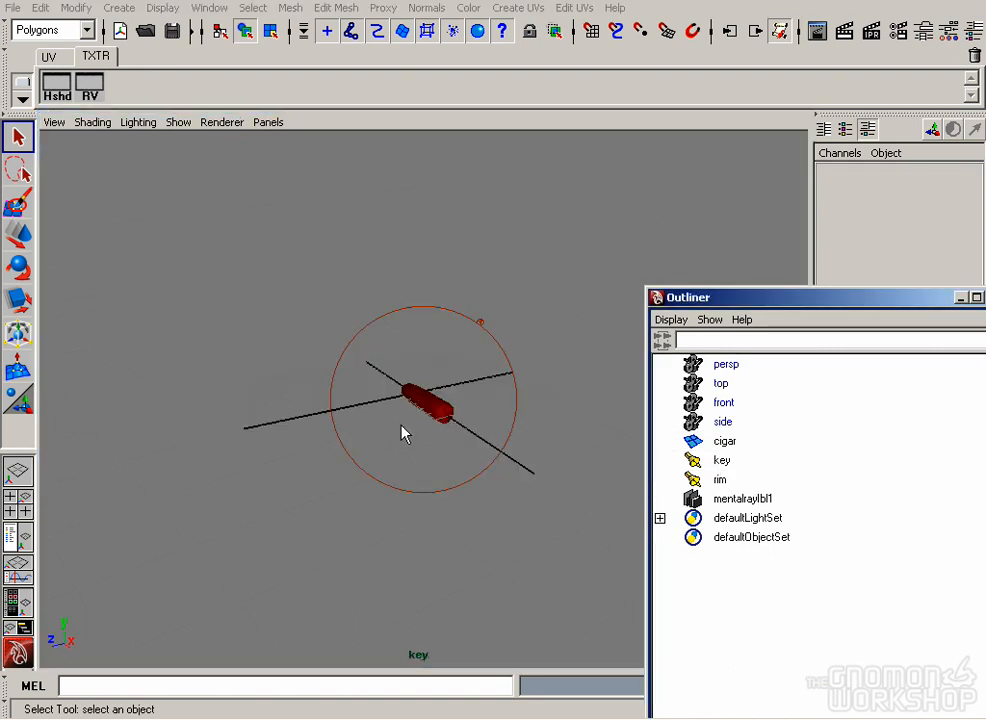
alt+drag(414, 473, 431, 403)
alt+right_drag(431, 403, 506, 474)
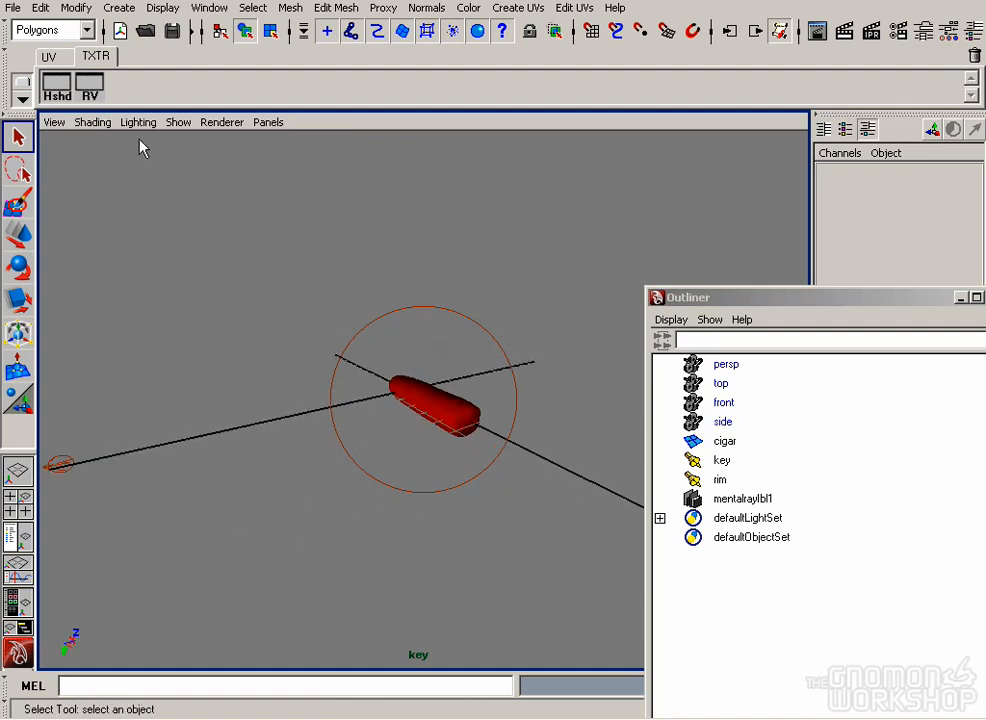
middle_drag(471, 351, 529, 352)
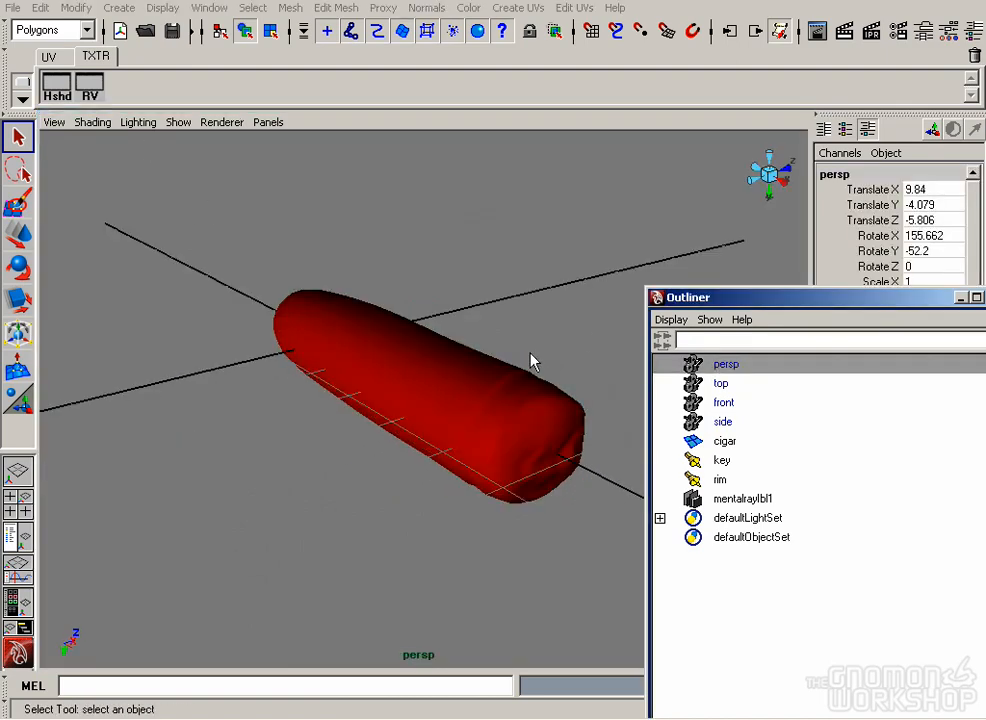
middle_click(529, 352)
Look through the key light again to refine its position, select the rim light and adjust the lighting angle.
middle_drag(723, 468, 438, 425)
alt+right_drag(438, 425, 341, 414)
alt+drag(341, 414, 330, 361)
click(160, 453)
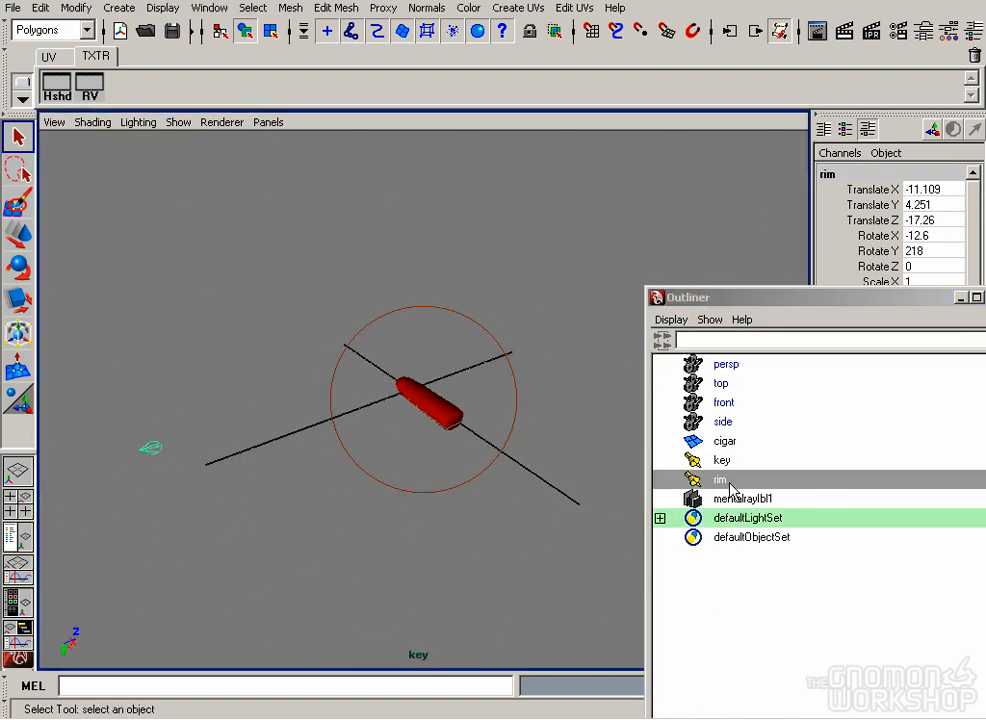
alt+drag(473, 458, 306, 337)
click(306, 337)
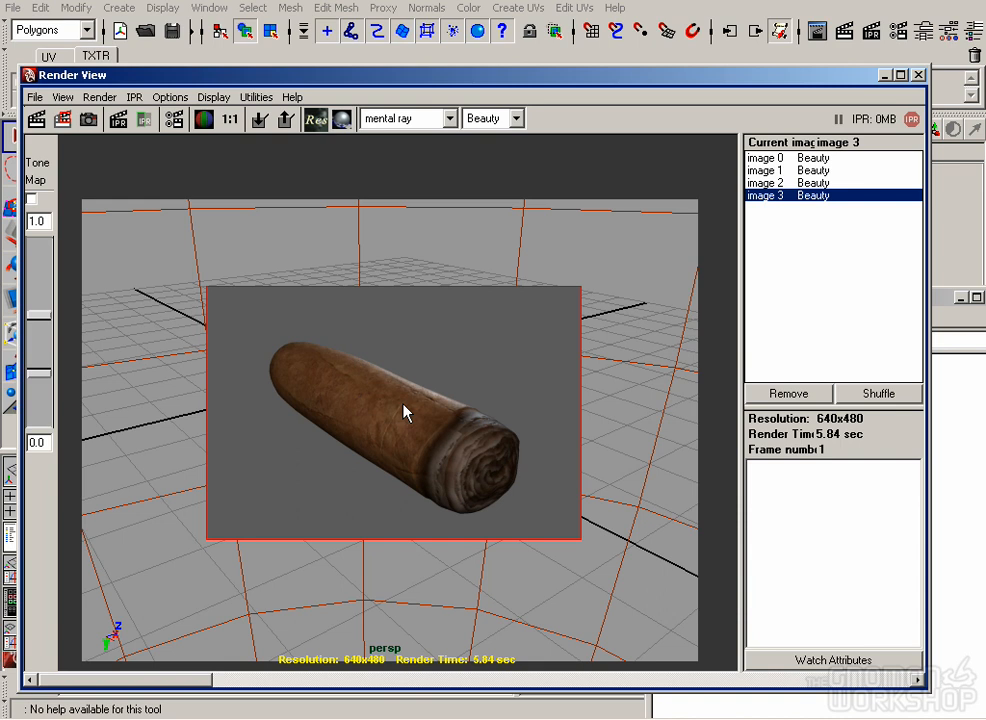
Close the Render View, move the Outliner aside and open the cigar's polySmoothFace1 settings.
click(920, 75)
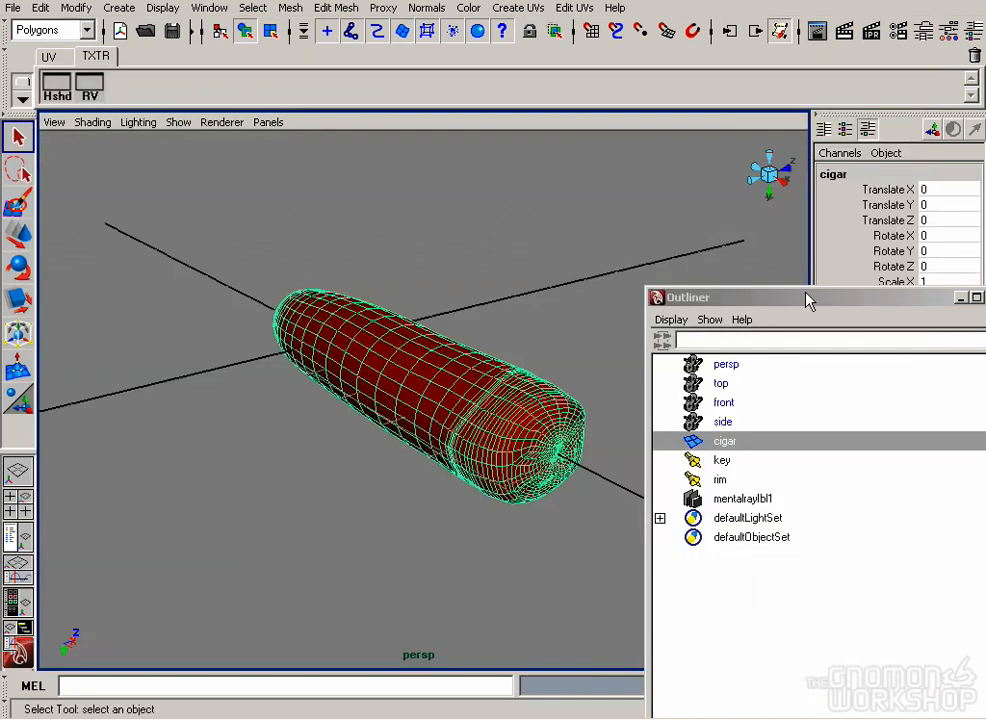
drag(801, 294, 497, 546)
click(875, 390)
scroll(900, 350, down, 3)
click(932, 333)
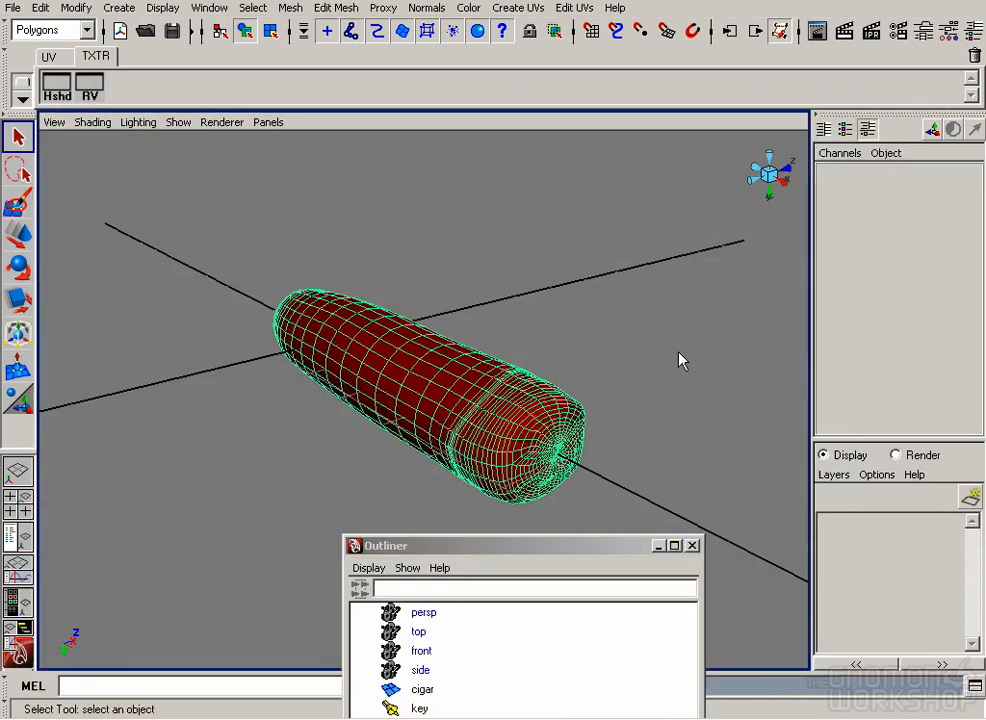
Examine the smoothed cigar's UV layout in the UV Texture Editor and recheck its polySmoothFace1 attributes.
click(208, 7)
click(246, 213)
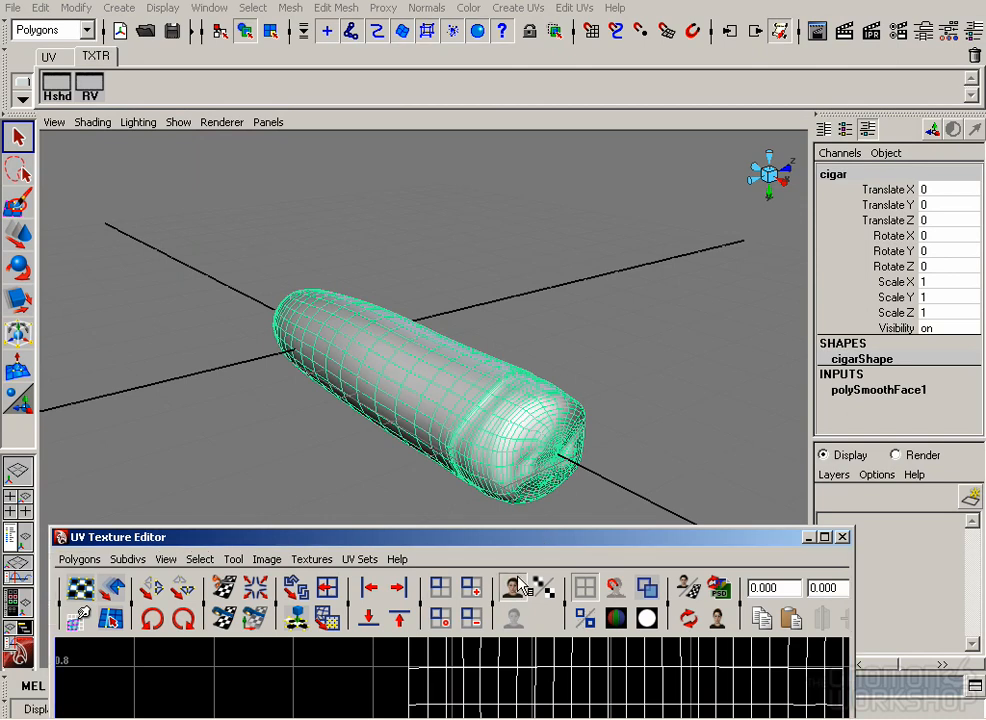
drag(541, 545, 423, 53)
alt+right_drag(583, 329, 445, 284)
alt+middle_drag(445, 284, 439, 331)
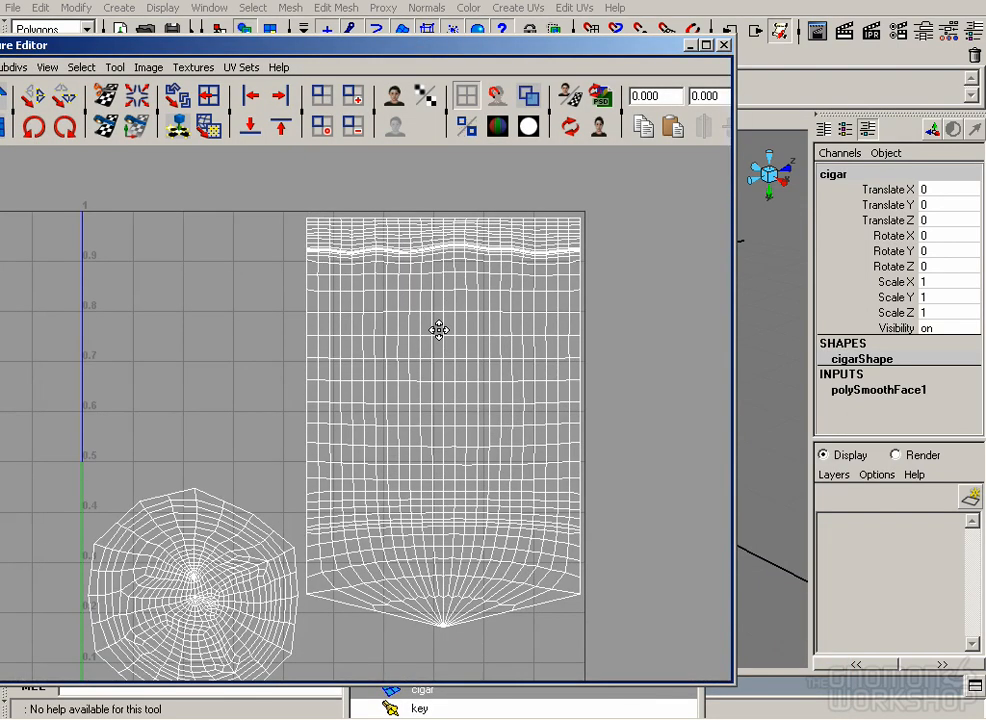
click(724, 45)
click(600, 245)
click(477, 416)
scroll(940, 352, down, 2)
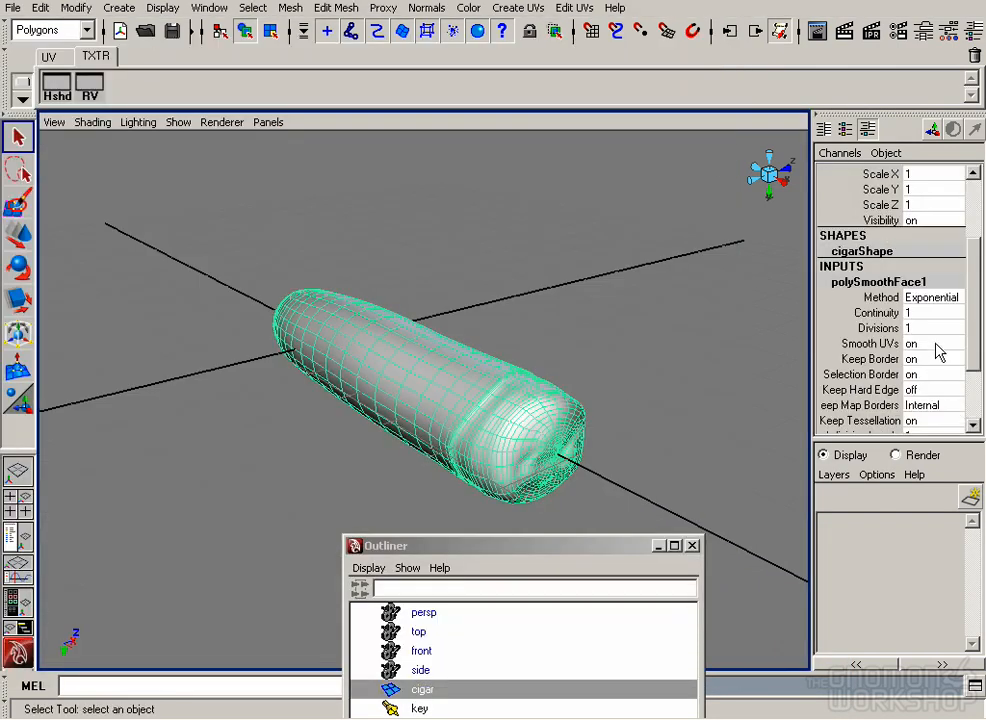
Close the Outliner, deselect the cigar and save the scene.
click(691, 545)
click(430, 222)
key(ctrl+s)
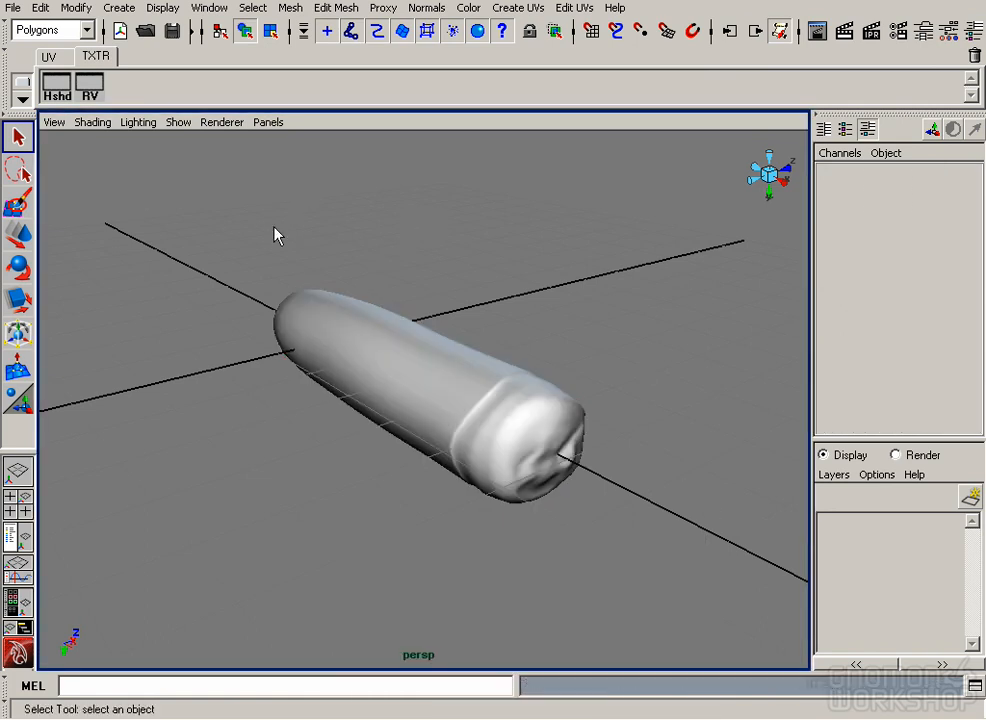
Set the bump2d1 utility's bump depth to 0.25 and render the cigar region again.
click(57, 88)
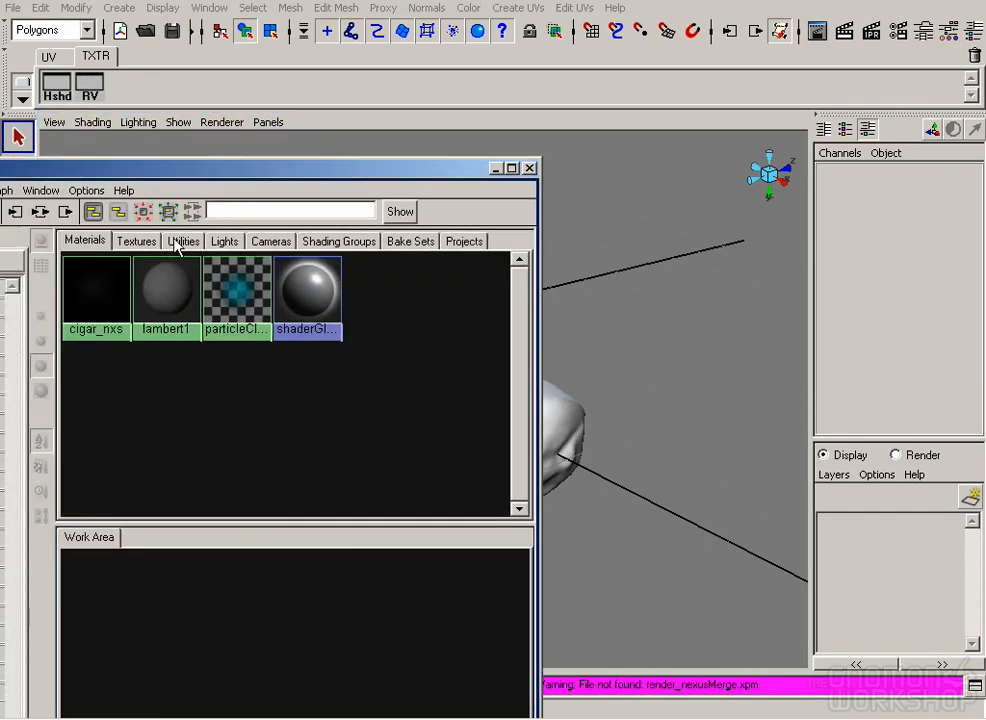
click(148, 246)
click(183, 241)
double_click(95, 290)
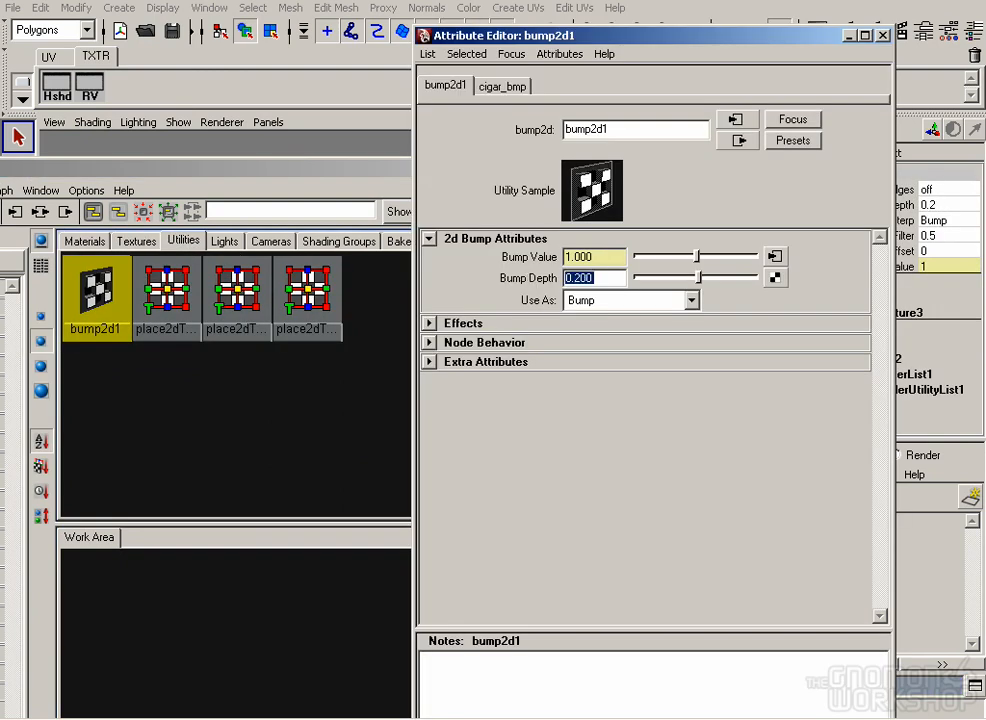
text(0.25)
key(Return)
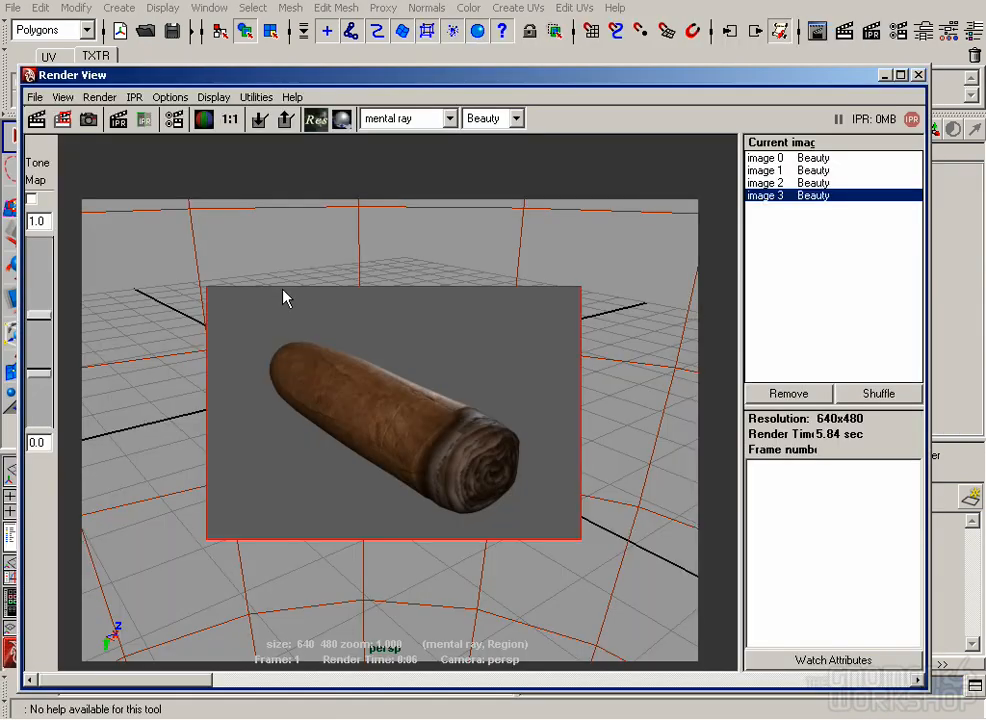
click(62, 118)
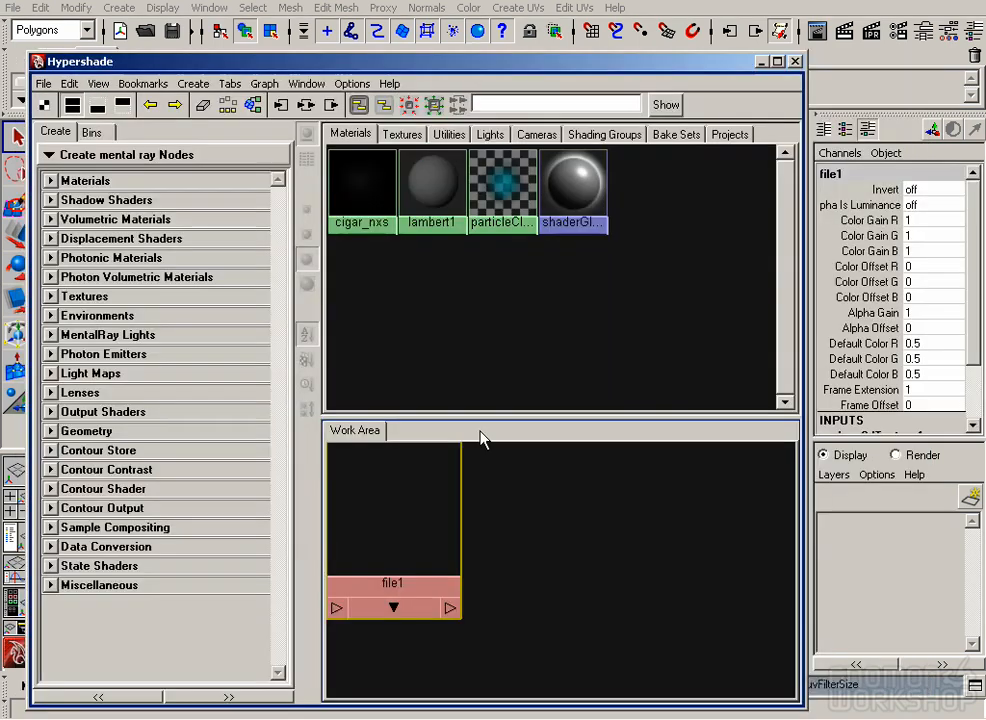
Rename the new file1 texture node cigar_mat and set its filter type to Off.
double_click(402, 520)
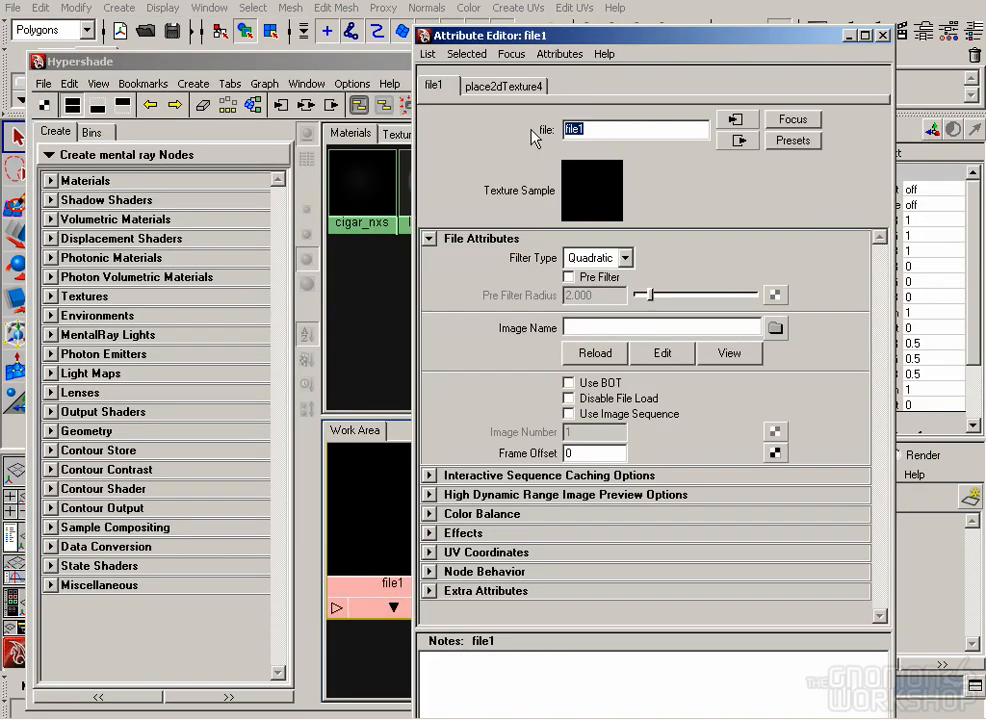
key(Return)
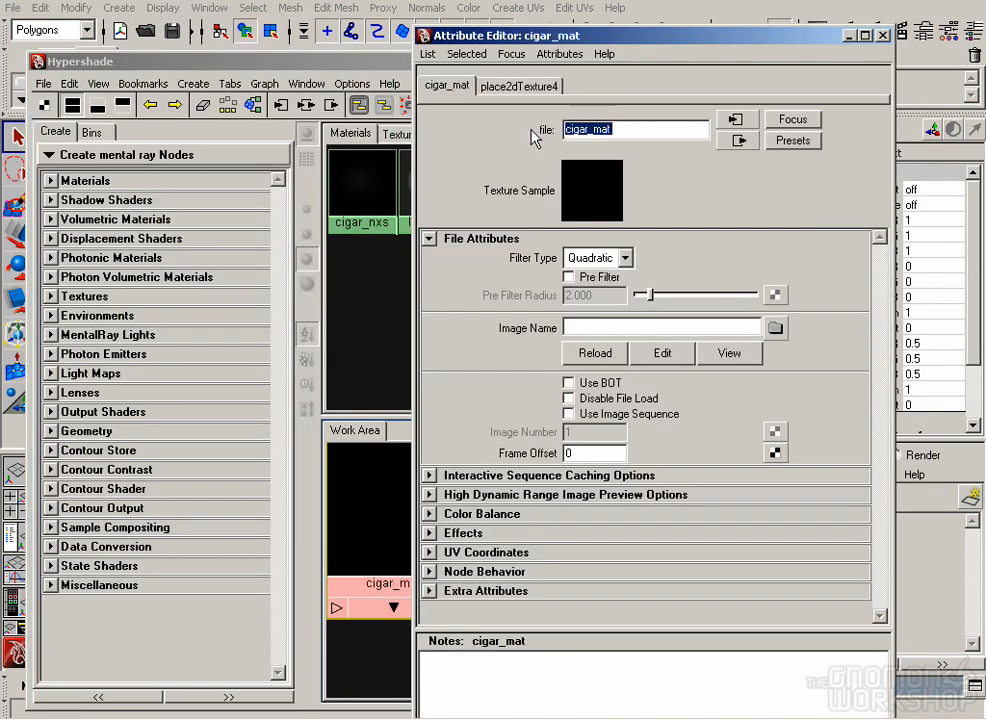
click(597, 257)
click(592, 273)
Rename the image in the images\mat folder geo_cigar.mat_A01_BNE.tif and load it into the cigar_mat texture.
click(775, 327)
click(812, 172)
click(812, 172)
double_click(552, 232)
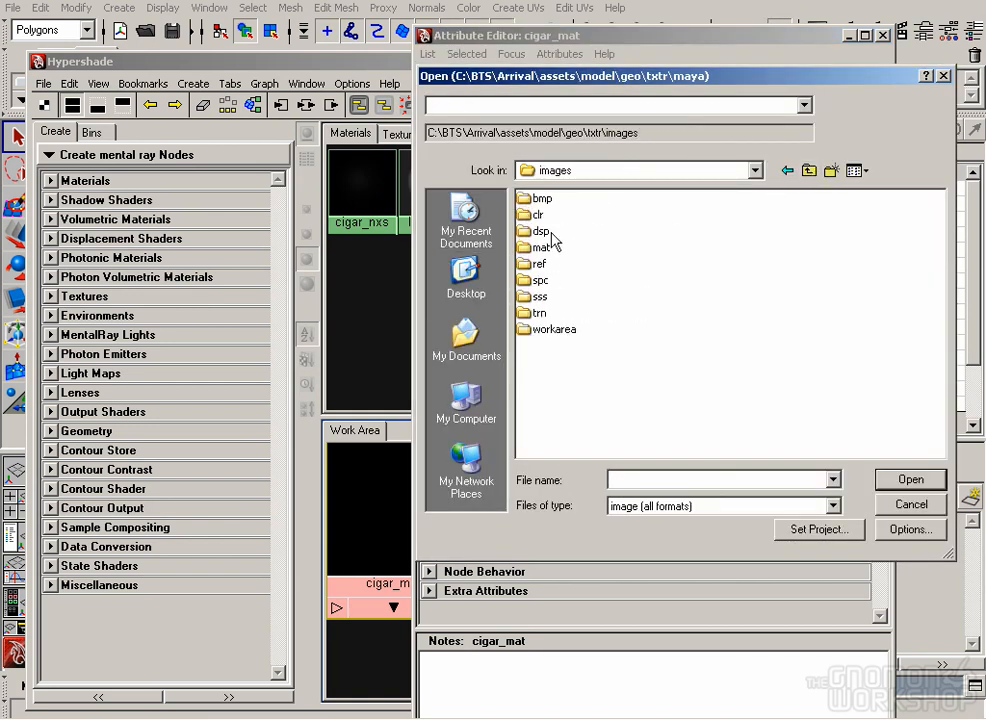
double_click(541, 247)
click(590, 198)
click(652, 203)
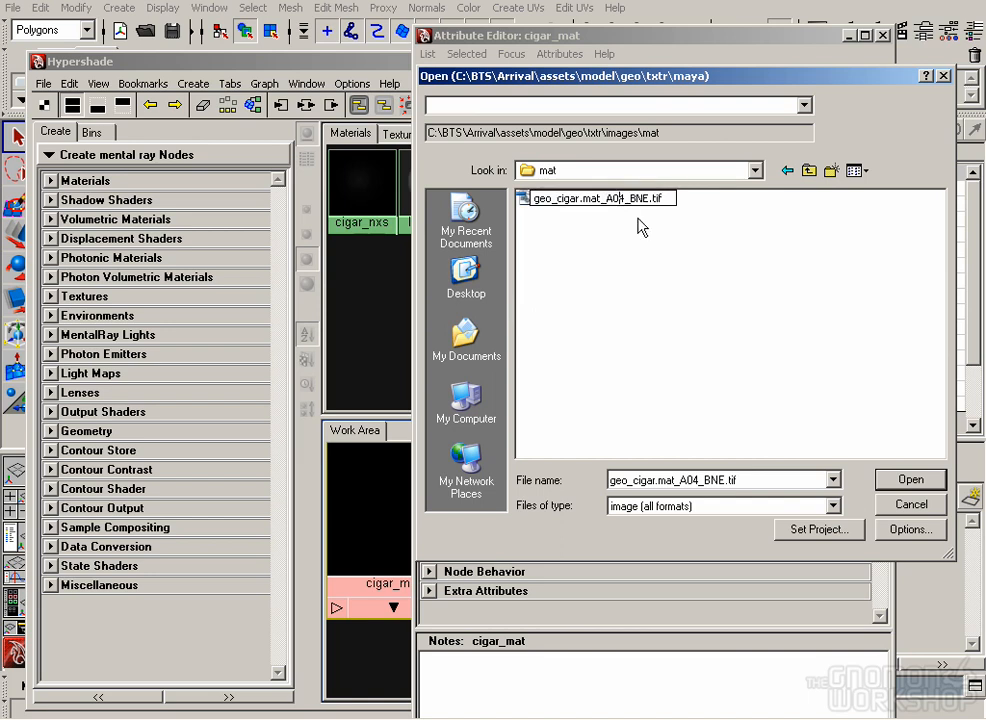
click(651, 238)
click(642, 201)
click(912, 484)
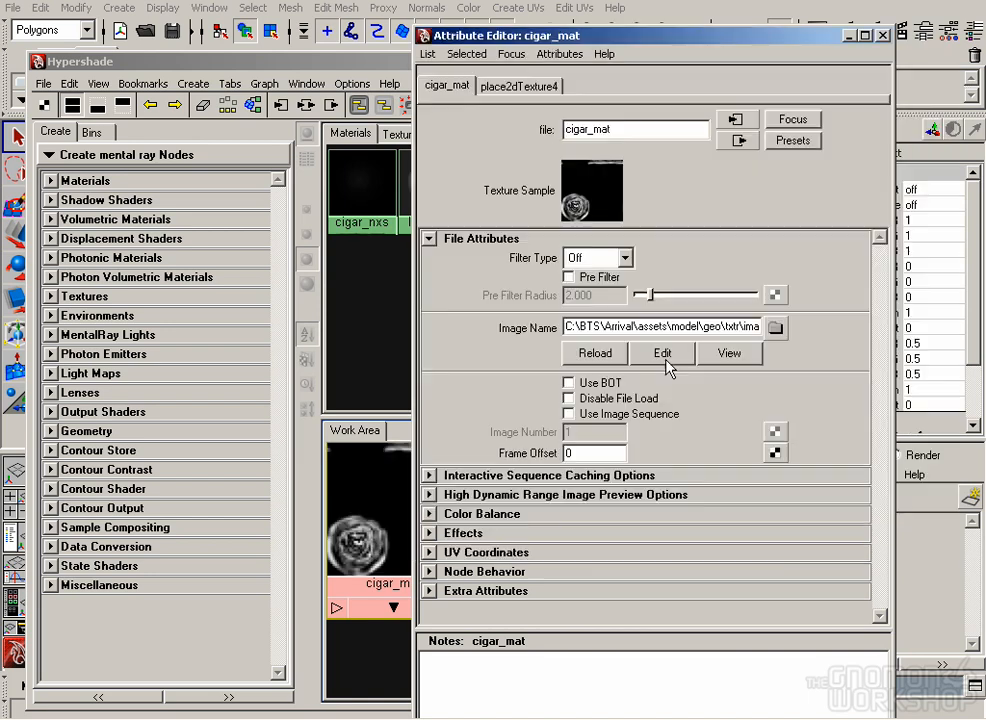
click(882, 35)
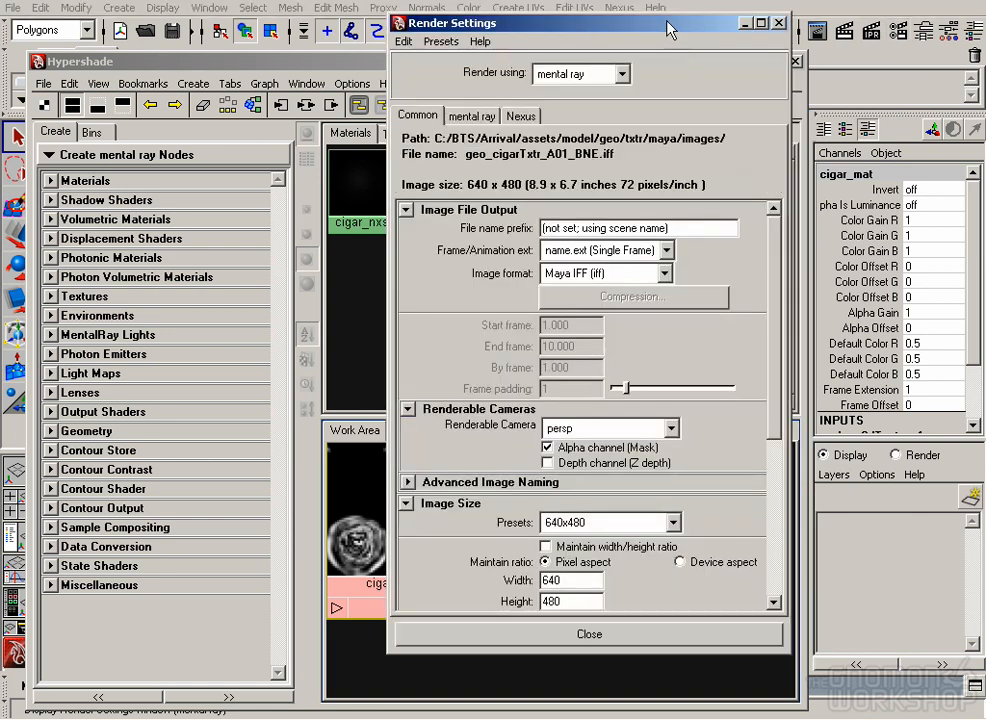
Add 1 auxiliary frame buffer pass in the Nexus render settings and label it emberMat.
drag(668, 26, 638, 34)
click(487, 126)
scroll(740, 432, down, 3)
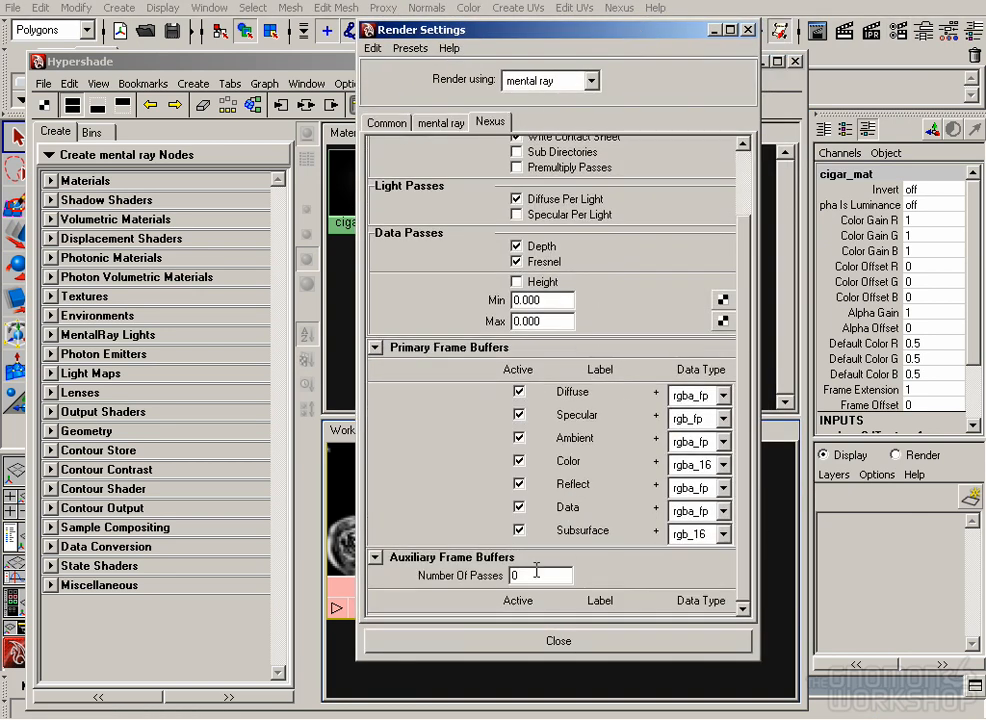
key(Return)
drag(622, 599, 538, 612)
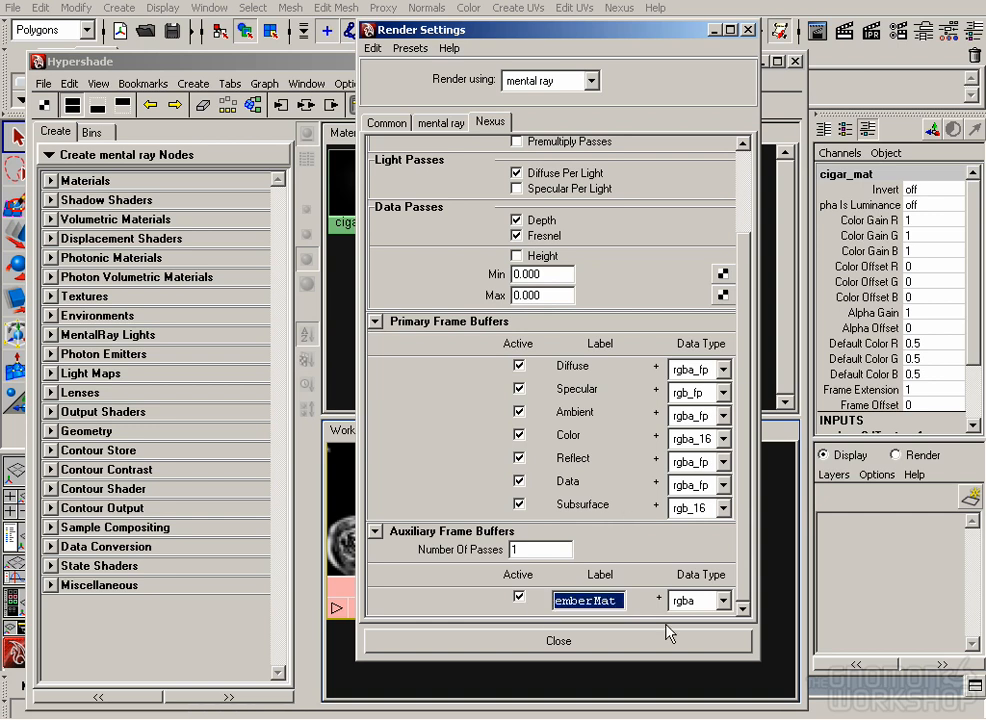
Choose the emberMat pass's data type and close the Render Settings.
click(703, 600)
click(688, 502)
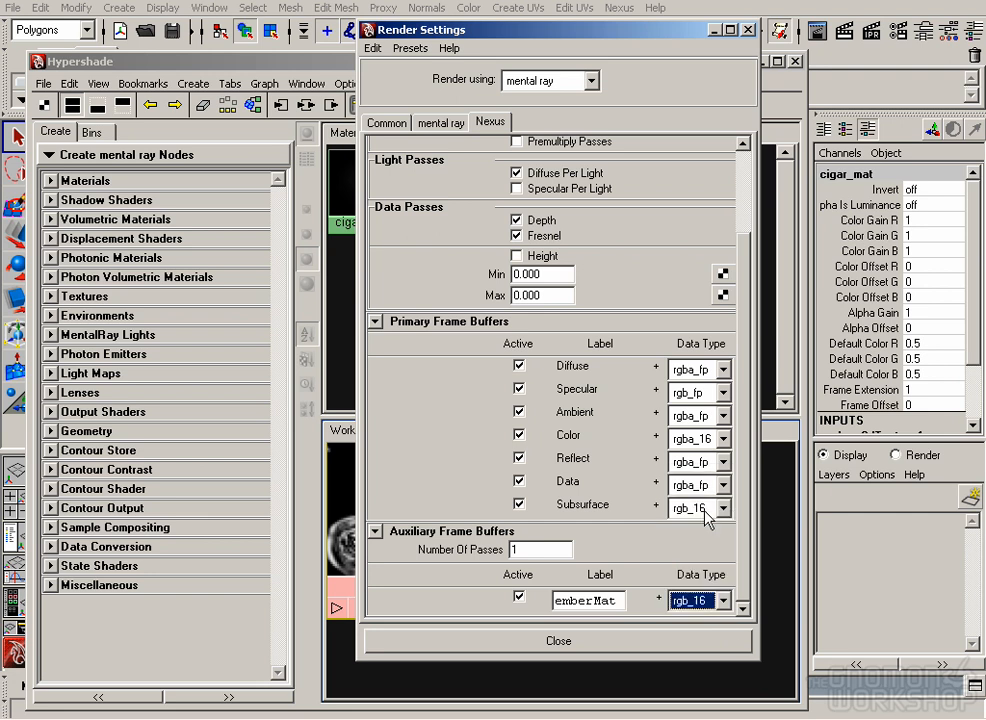
click(700, 600)
click(693, 484)
click(684, 643)
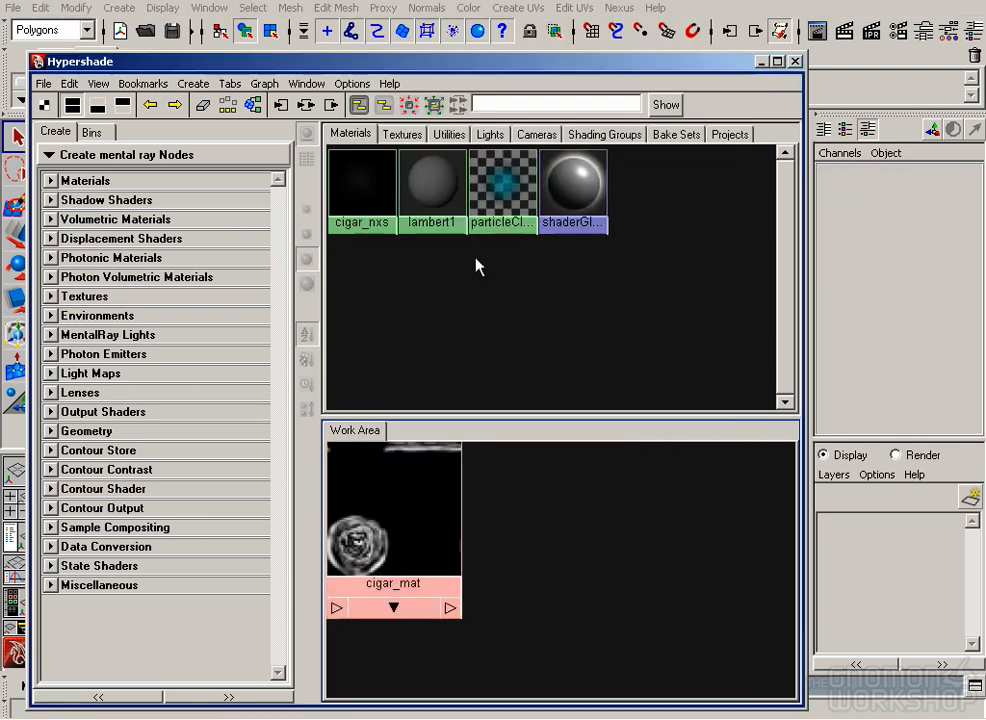
Connect the cigar_mat texture to the emberMat auxiliary pass of the cigar_nxs material.
double_click(359, 202)
drag(462, 38, 604, 16)
drag(505, 62, 245, 24)
scroll(692, 532, down, 10)
click(568, 553)
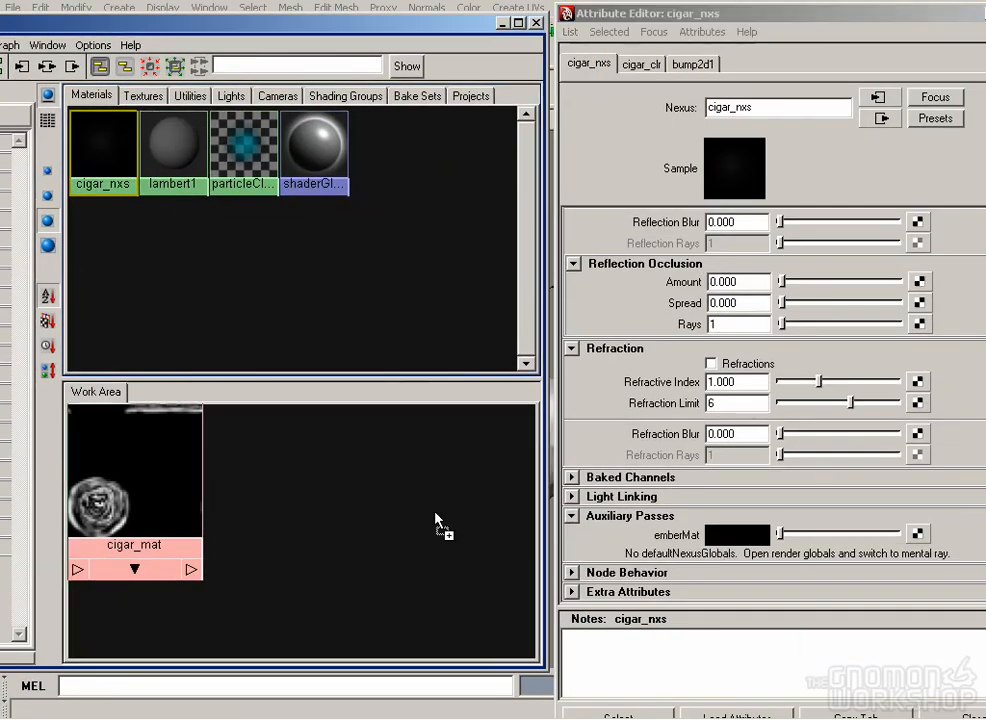
middle_drag(154, 478, 700, 537)
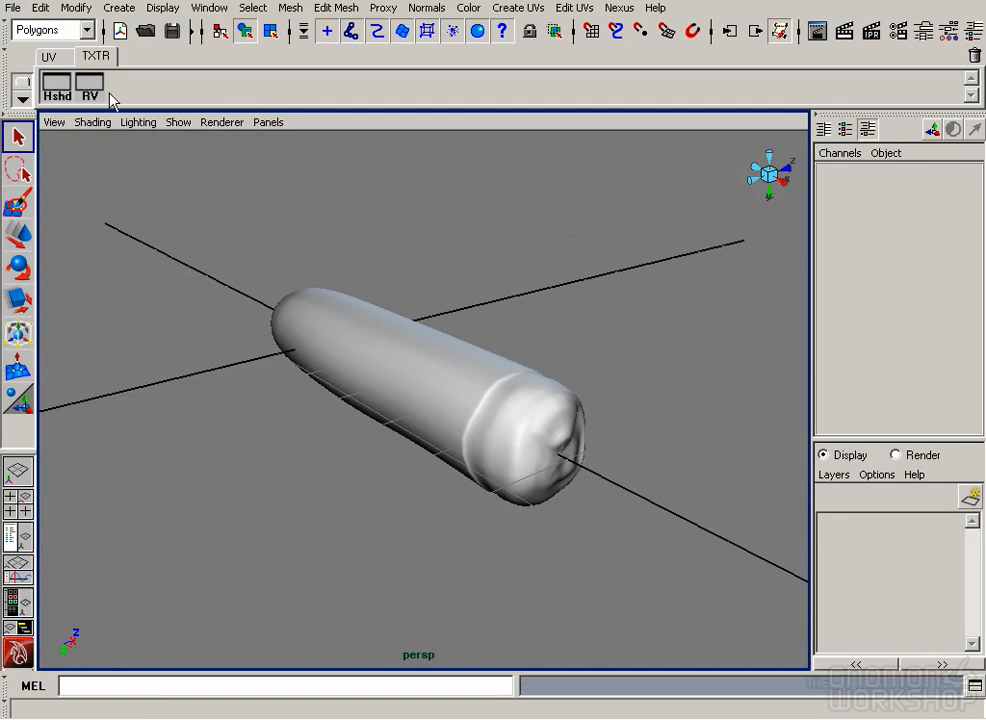
Preview the EmberMat pass of the cigar in the Render View.
click(92, 88)
click(498, 120)
click(496, 155)
click(596, 120)
click(554, 262)
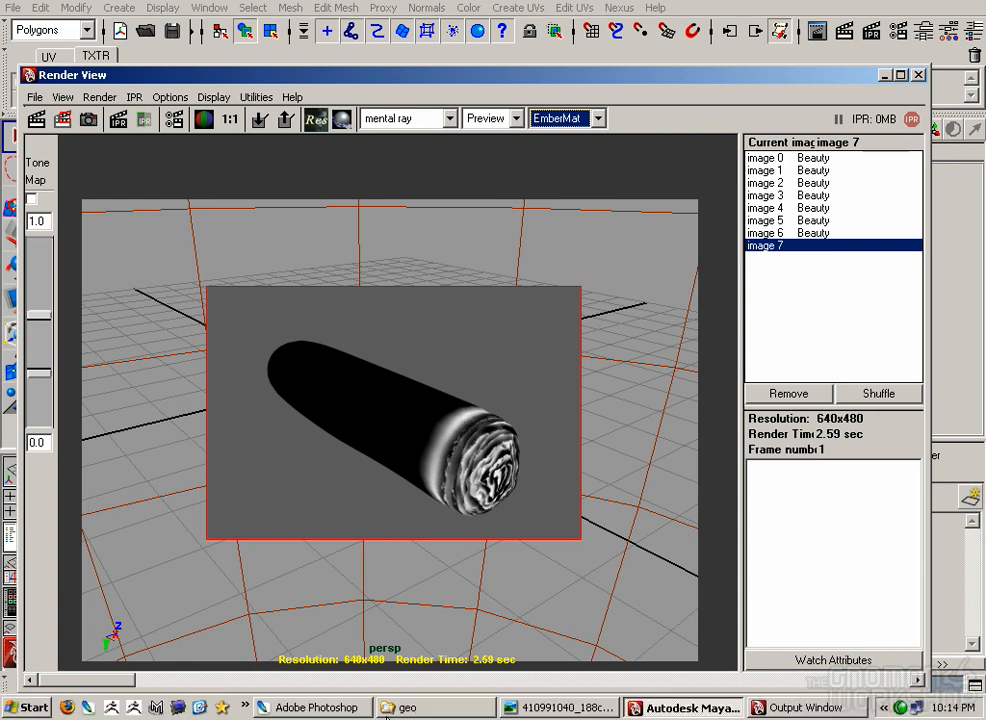
Switch to Photoshop and open the matte image geo_cigar.mat_A01_BNE.tif.
click(297, 708)
click(13, 7)
click(31, 48)
key(BackSpace)
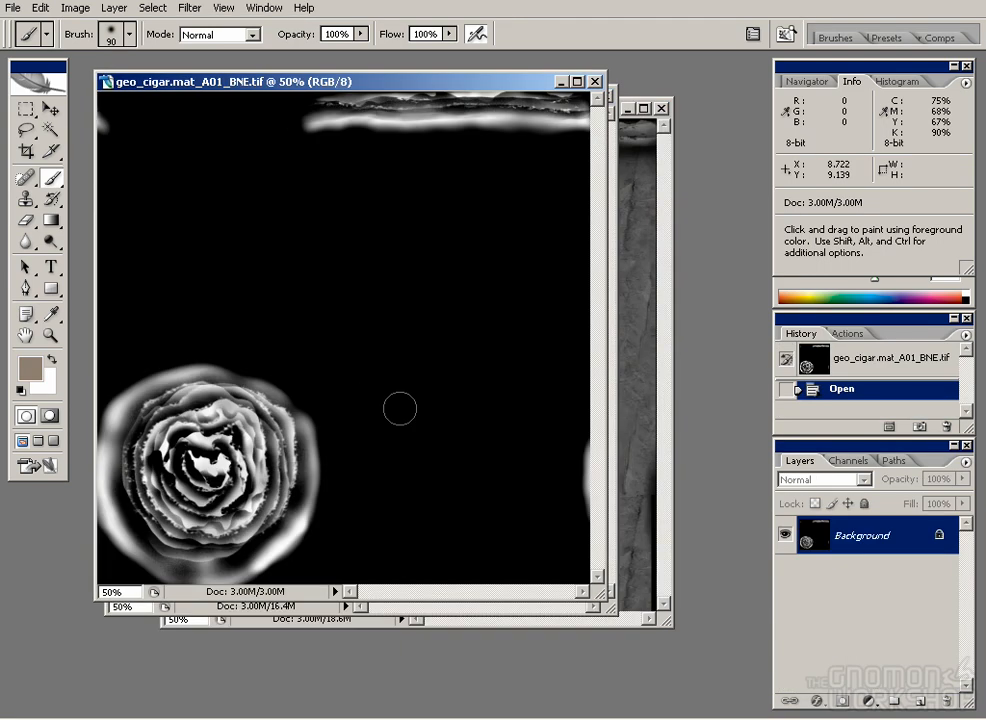
Add a new layer and paint black over the white band below the texture strip along the matte's upper edge.
click(920, 701)
key(n)
key(b)
key(bracketleft)
key(d)
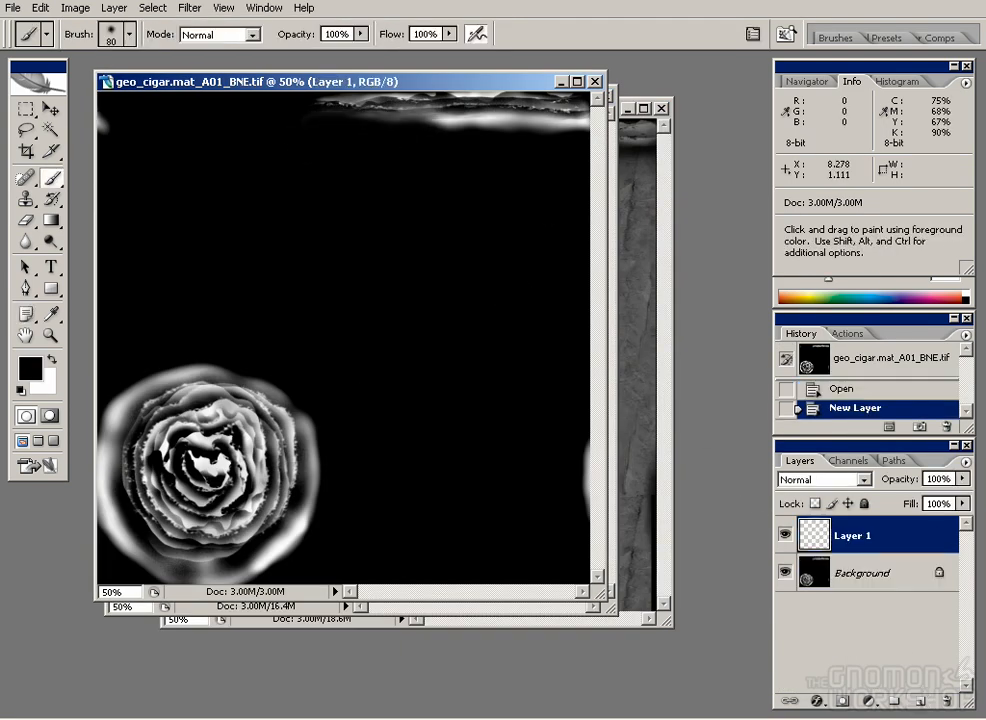
drag(402, 132, 574, 130)
Reduce the brush to 50 and paint black over the remaining light areas of the upper strip and the right edge.
key(bracketleft)
key(bracketleft)
key(bracketleft)
mouse_move(490, 121)
mouse_down()
mouse_move(577, 130)
mouse_move(439, 120)
mouse_up()
drag(585, 119, 352, 99)
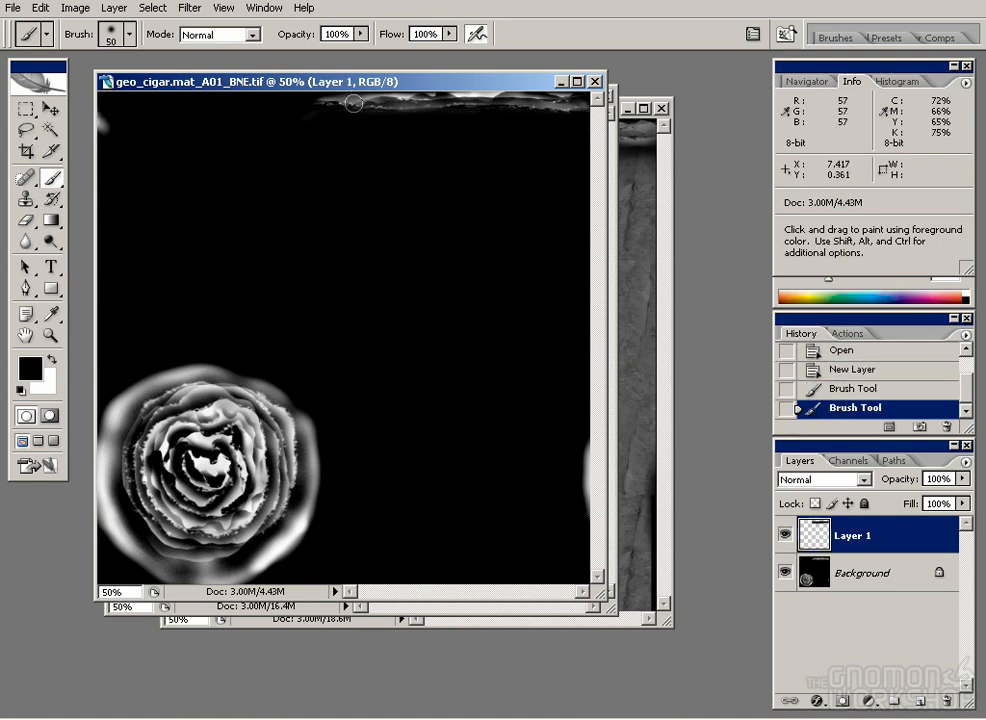
drag(572, 464, 578, 495)
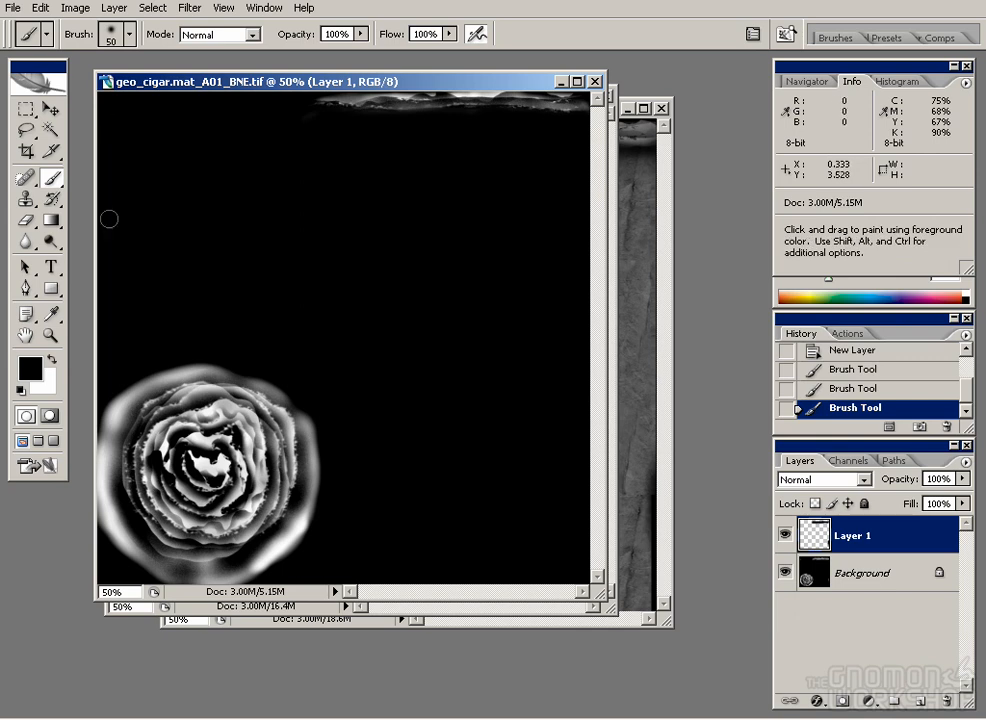
key(ctrl+s)
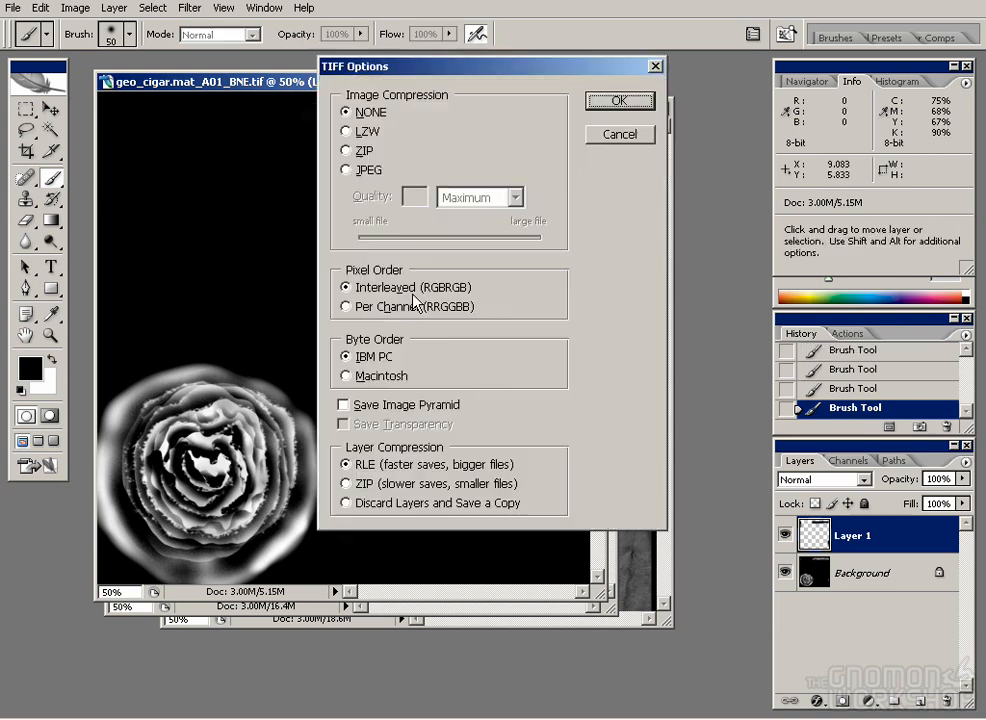
click(620, 134)
key(alt+Tab)
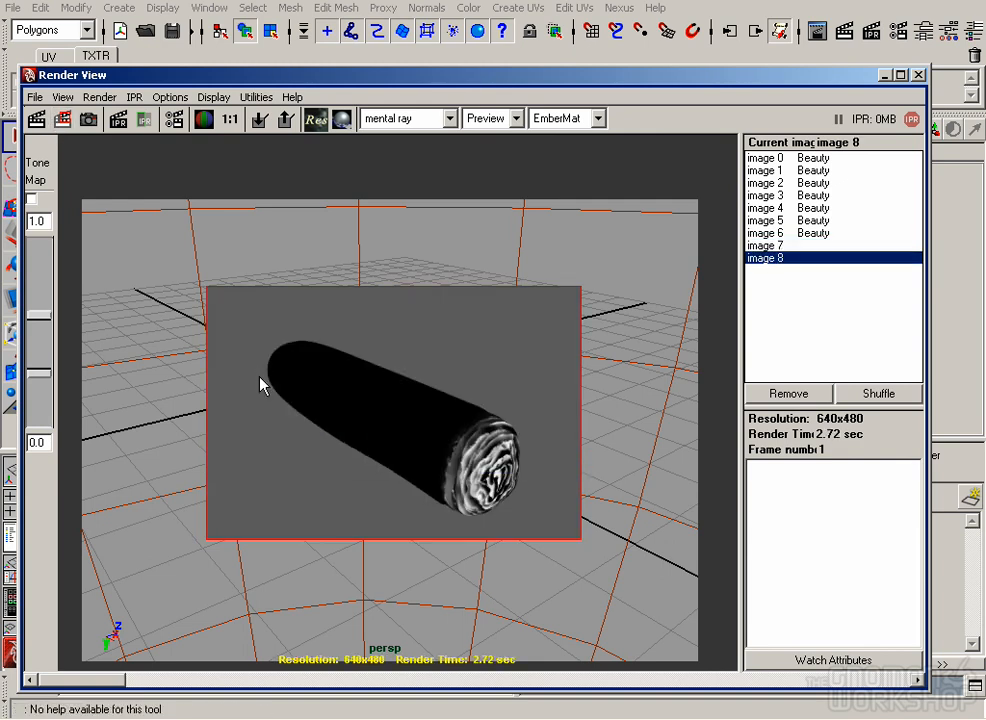
key(alt+Tab)
Switch to the Burn tool and flatten the matte image into the background layer.
drag(50, 241, 82, 262)
click(84, 260)
drag(293, 502, 309, 447)
key(ctrl+z)
click(855, 573)
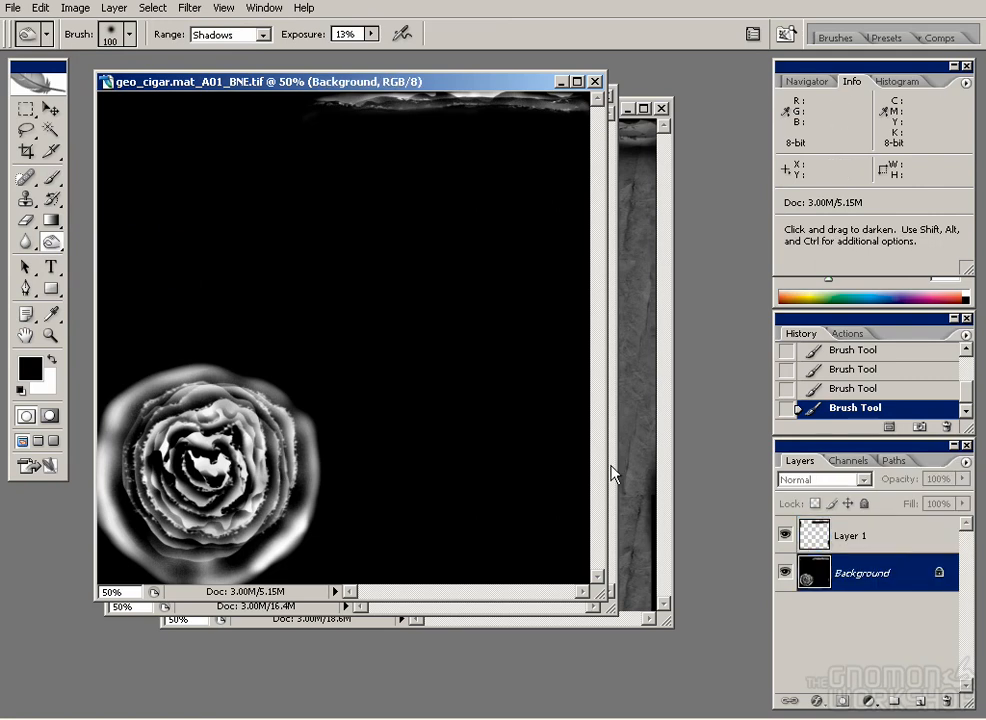
click(963, 463)
click(808, 407)
Burn the shadows of the round cigar tip in the matte, raising the exposure to 30%.
mouse_move(275, 412)
mouse_down()
mouse_move(246, 404)
mouse_move(243, 425)
mouse_up()
drag(243, 425, 237, 421)
drag(371, 34, 376, 52)
drag(194, 394, 257, 388)
mouse_move(198, 526)
mouse_down()
mouse_move(194, 505)
mouse_move(243, 512)
mouse_move(311, 482)
mouse_move(249, 381)
mouse_move(111, 459)
mouse_move(112, 485)
mouse_up()
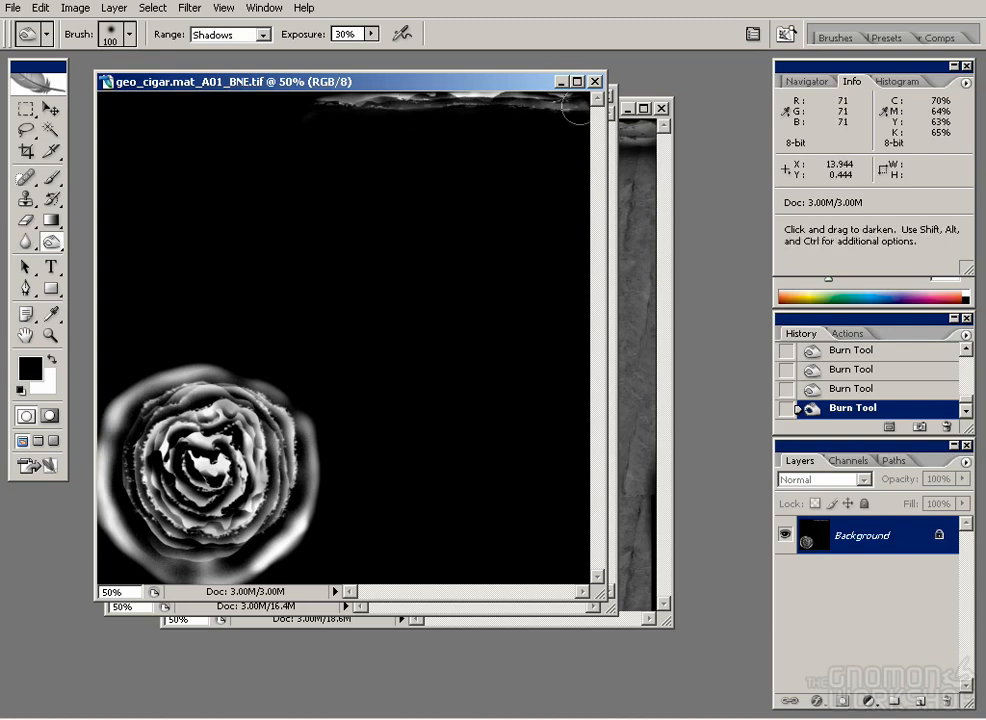
Switch to Maya, re-render the cigar's EmberMat region and compare it with the previous render.
key(alt+Tab)
click(63, 119)
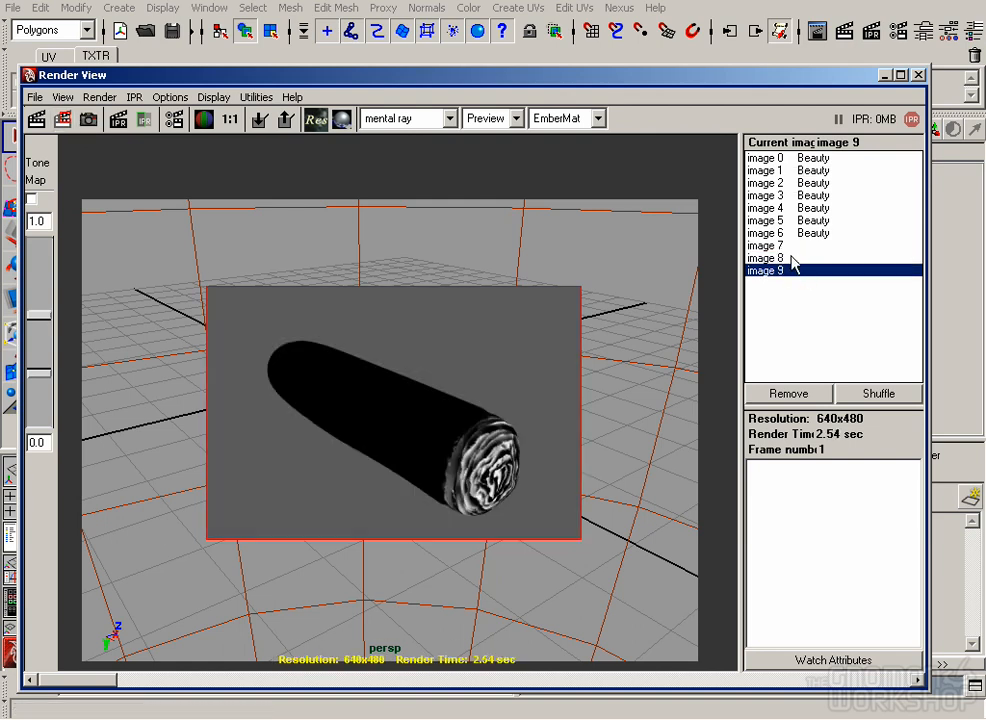
click(784, 258)
click(784, 270)
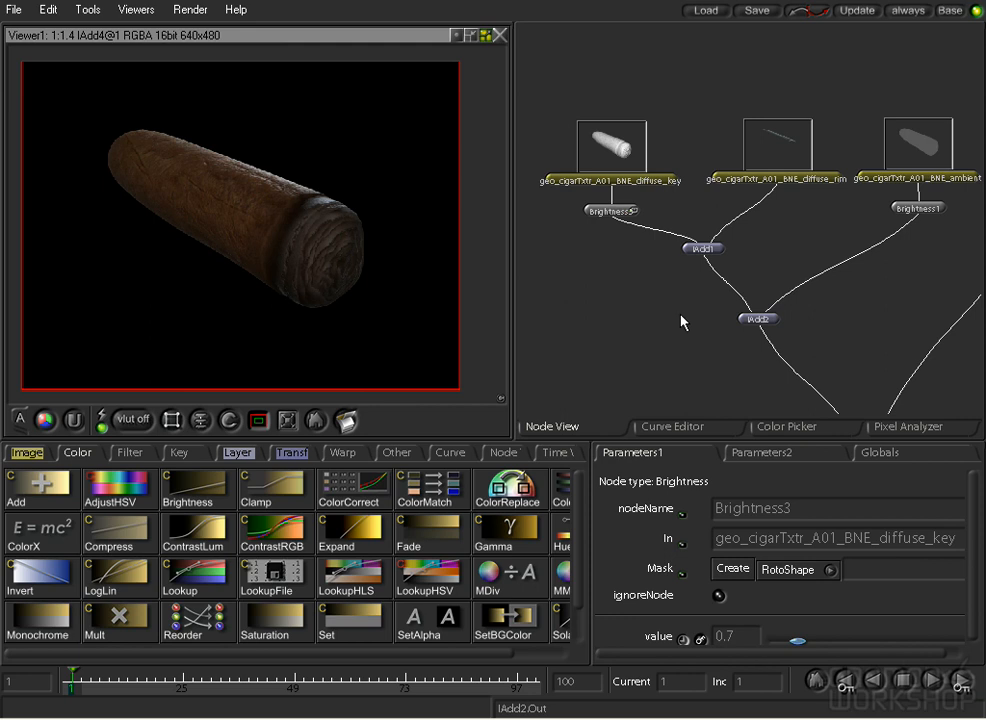
Switch to Shake and review the cigar composite node by node, from IAdd1 and IAdd2 through IMult1 and IAdd3 to IAdd4.
mouse_move(746, 716)
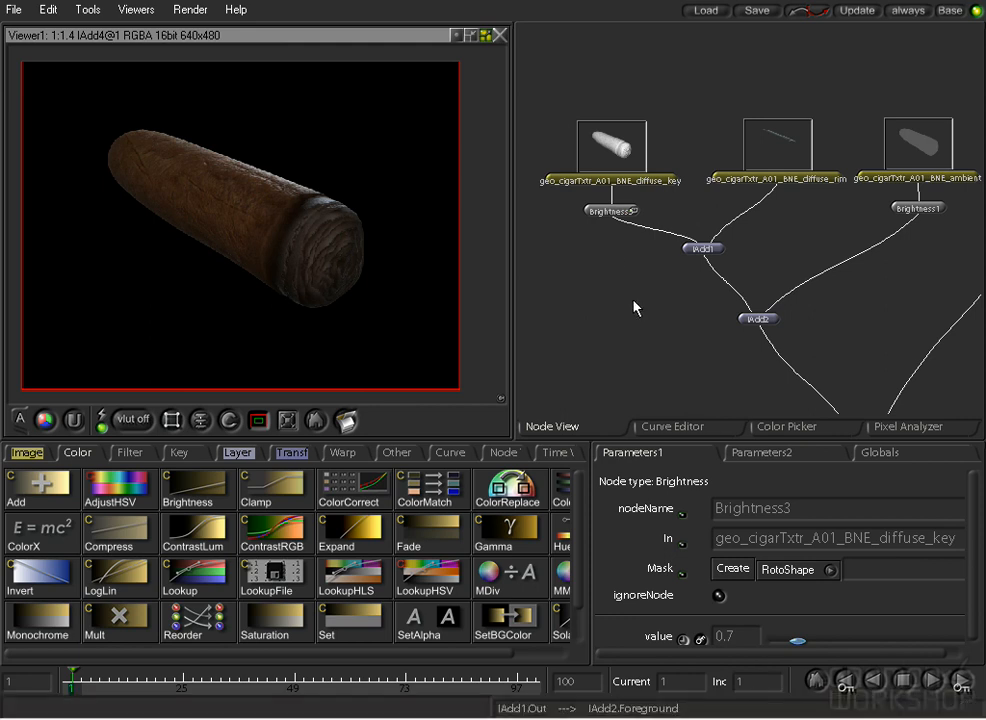
middle_drag(678, 356, 707, 337)
click(580, 158)
middle_drag(802, 216, 755, 212)
click(670, 229)
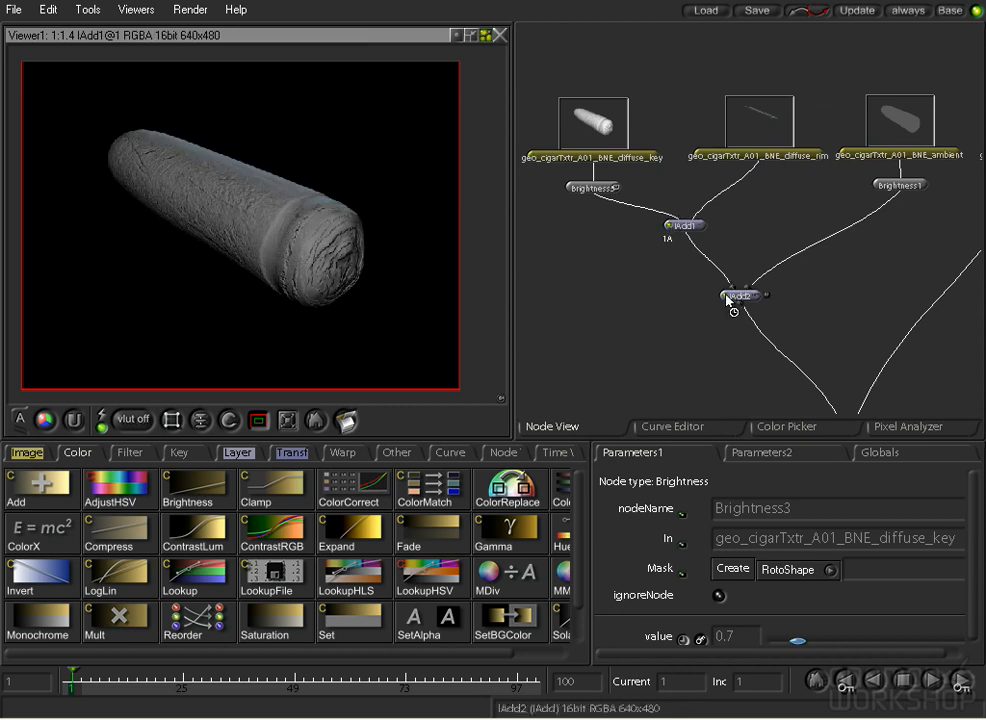
click(731, 294)
middle_drag(825, 334, 631, 270)
click(640, 361)
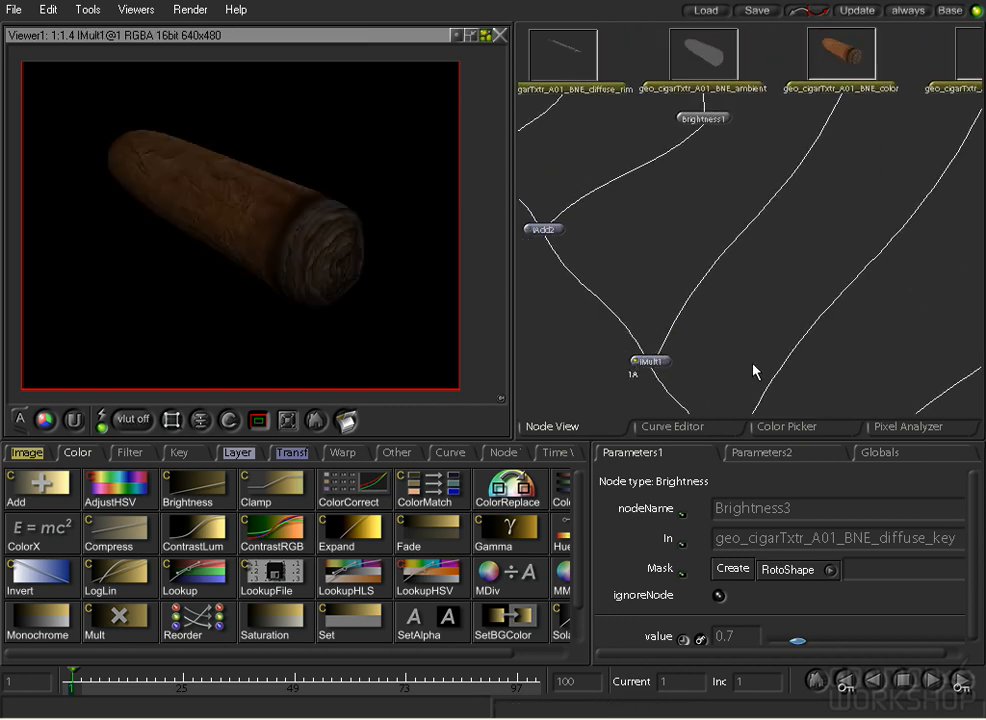
middle_drag(671, 374, 654, 326)
click(648, 347)
middle_drag(777, 335, 742, 282)
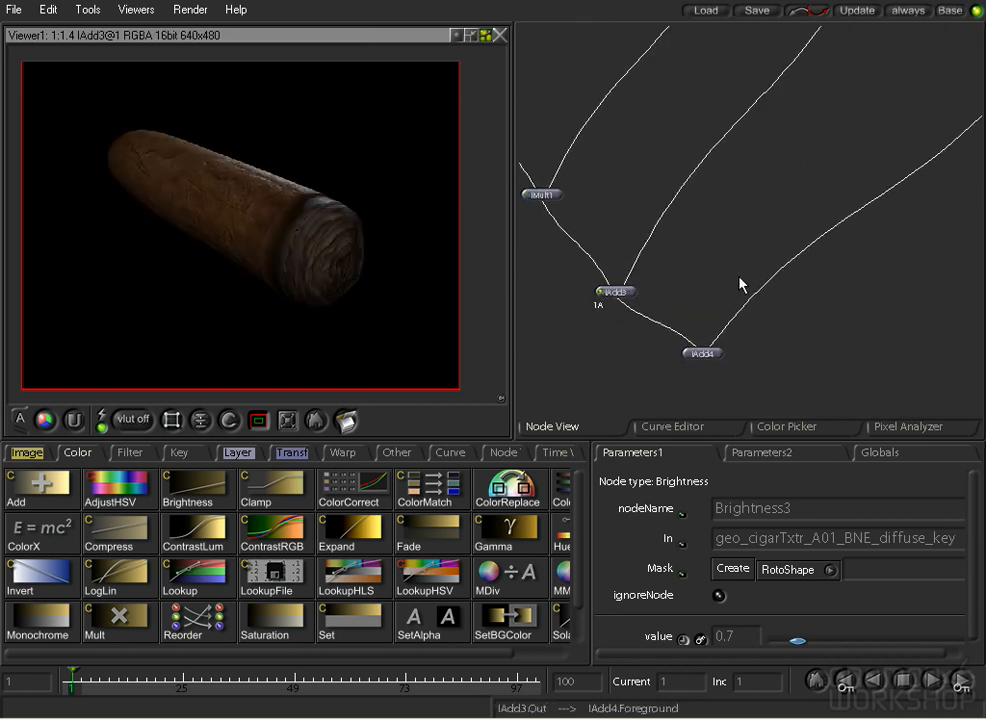
click(699, 353)
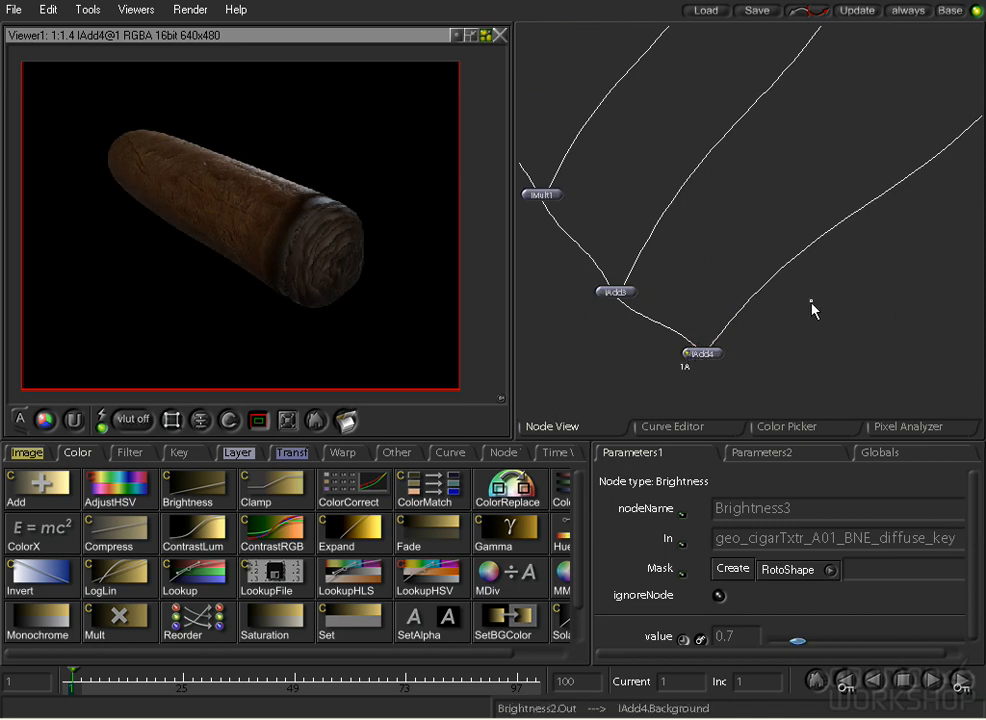
Display the ambient pass in the viewer and check its channels.
middle_drag(819, 165, 799, 346)
click(600, 114)
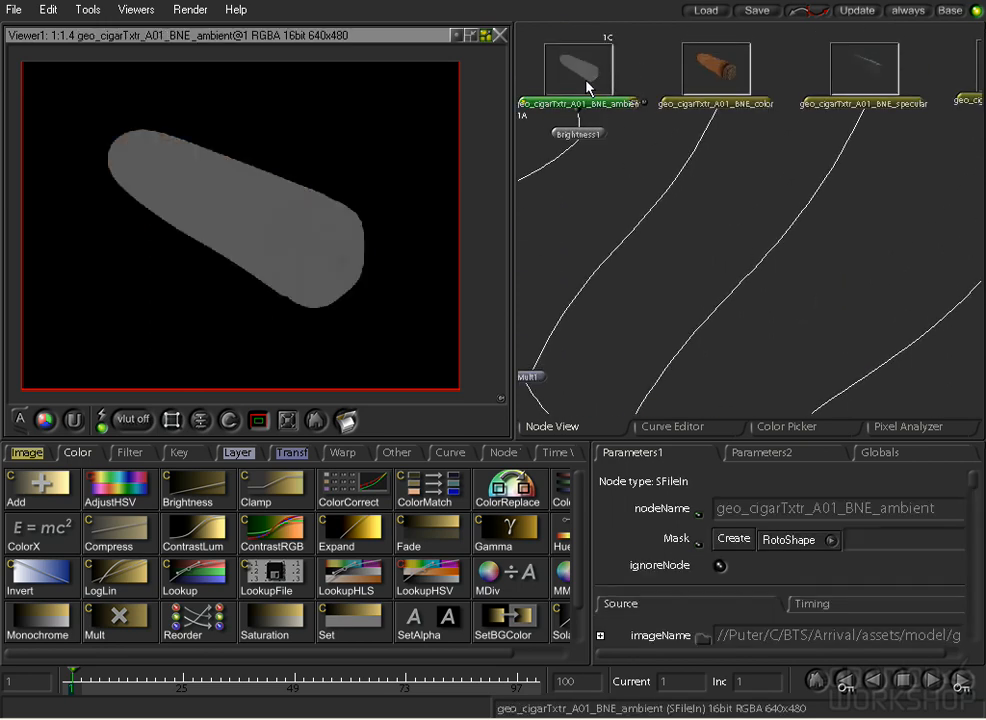
click(45, 420)
click(45, 420)
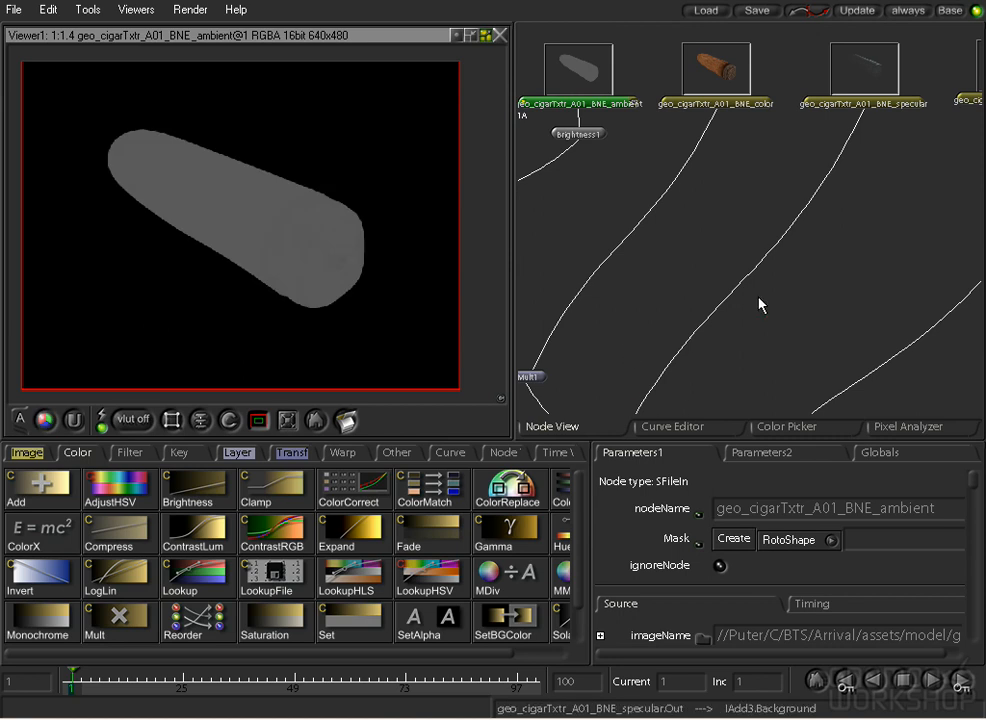
Position the emberMat image node beside the data pass and display it in the viewer.
middle_drag(673, 334, 737, 128)
click(606, 330)
middle_drag(865, 123, 612, 356)
middle_drag(821, 273, 707, 287)
drag(806, 259, 758, 128)
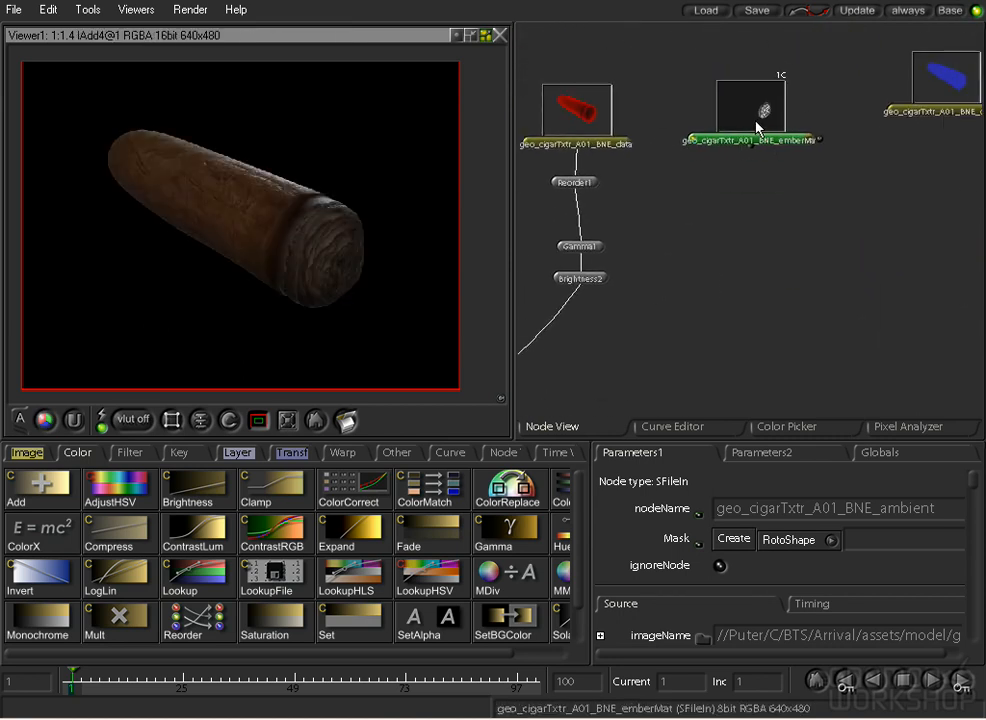
double_click(742, 118)
Add an IAdd node after IAdd4 and place it just below.
middle_drag(674, 245, 838, 89)
middle_drag(586, 290, 730, 214)
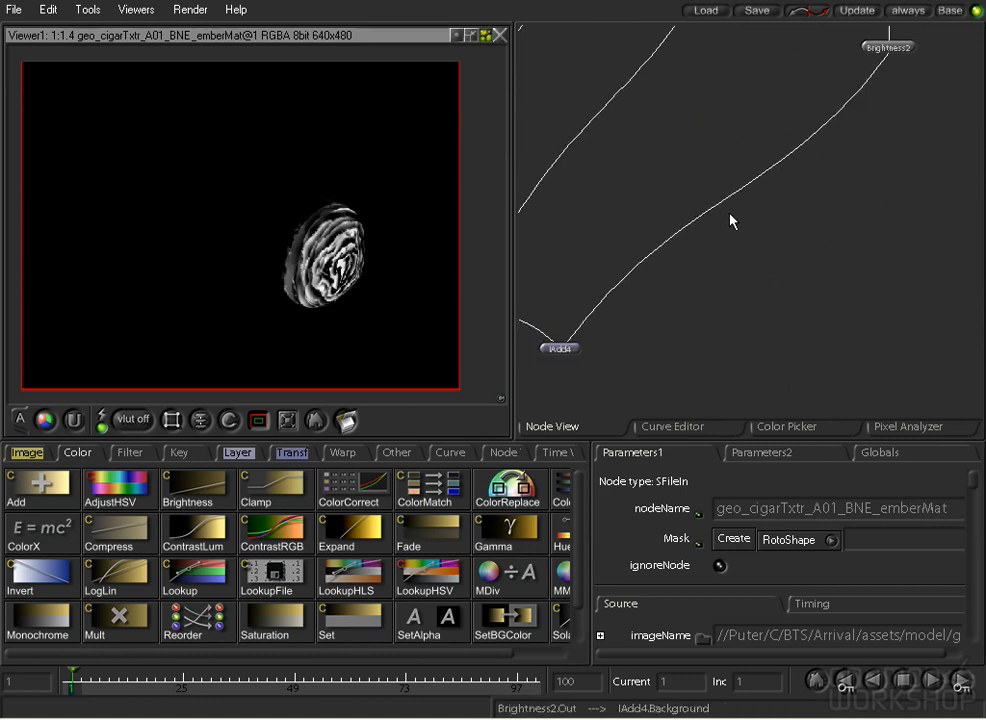
double_click(560, 348)
click(236, 453)
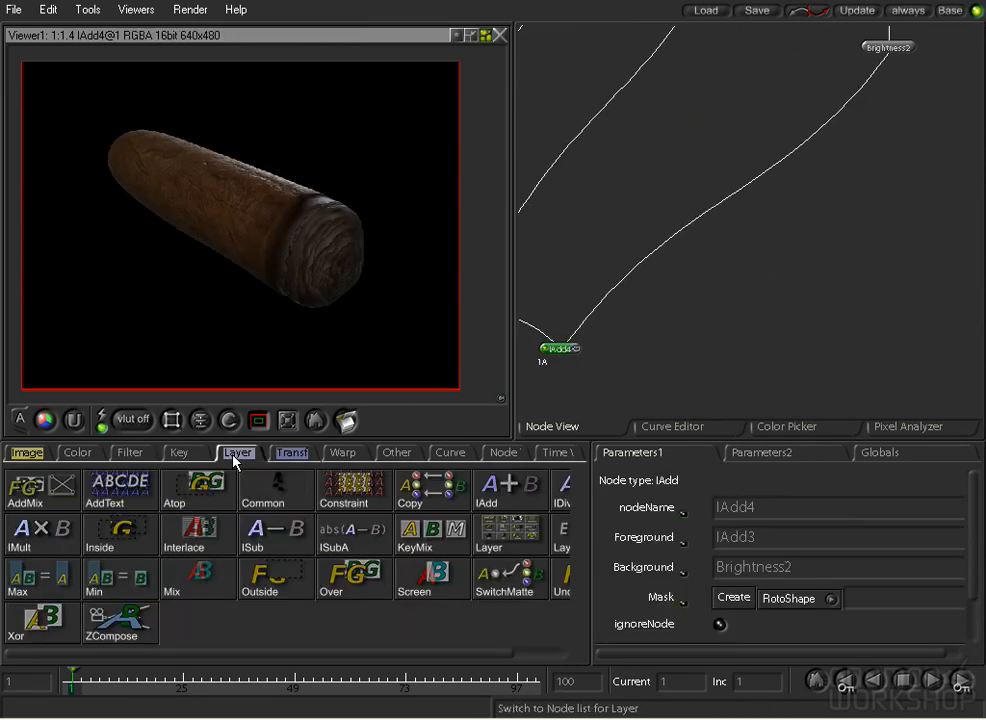
click(502, 497)
drag(560, 379, 597, 398)
Connect the emberMat pass to the background input of IAdd5 and inspect the cigar tip in the viewer.
ctrl+middle_drag(742, 335, 478, 298)
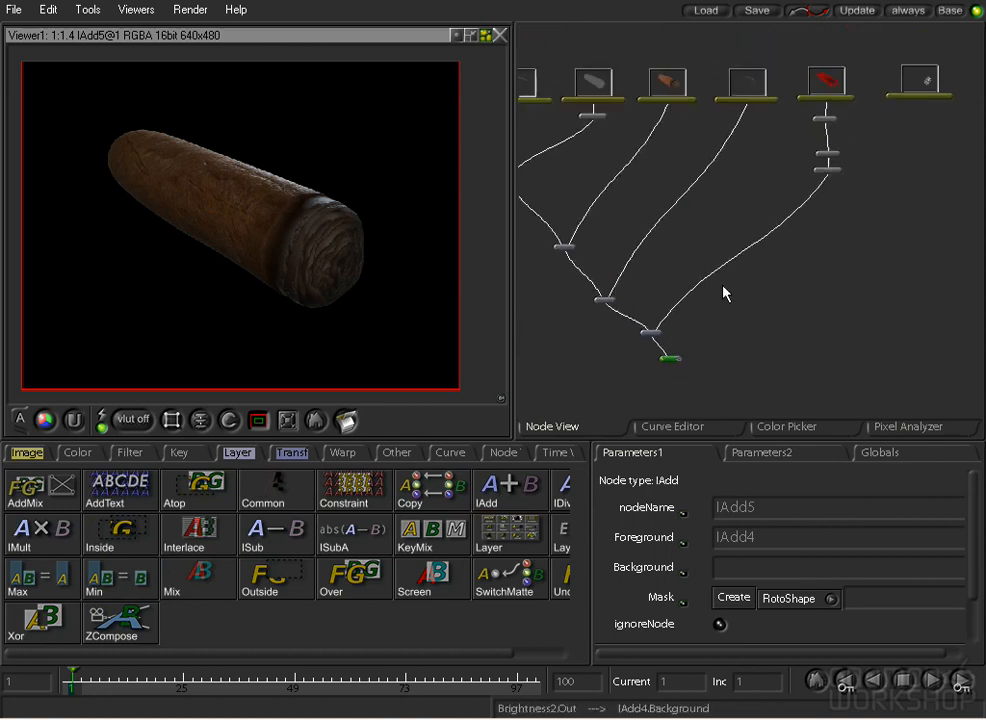
middle_drag(761, 291, 664, 291)
drag(578, 350, 808, 180)
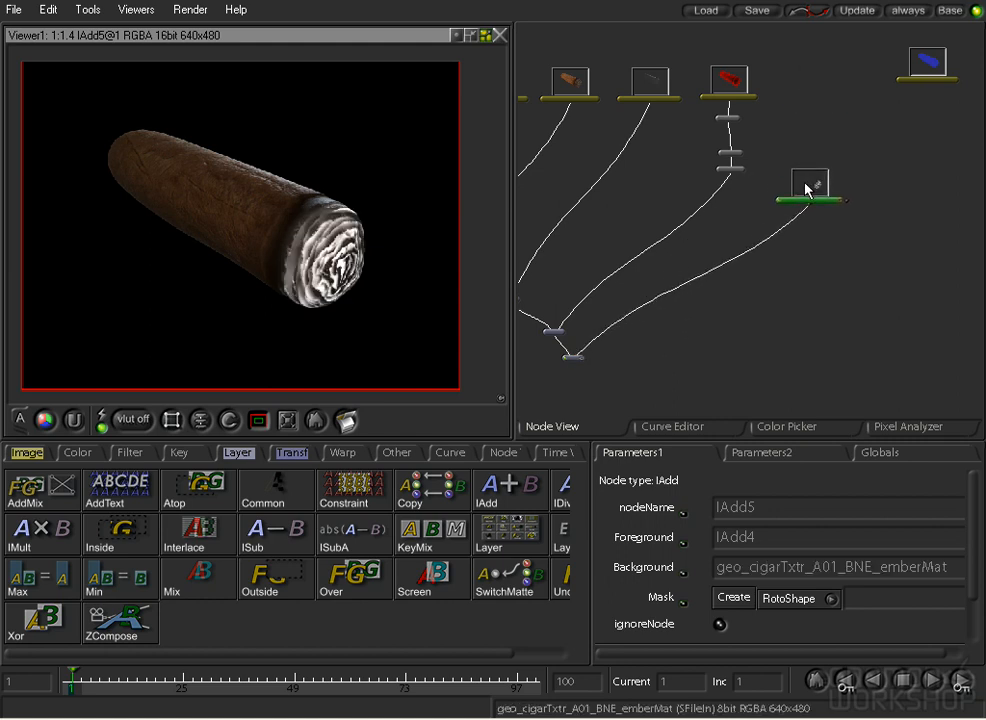
ctrl+middle_drag(242, 201, 473, 248)
middle_drag(359, 286, 277, 232)
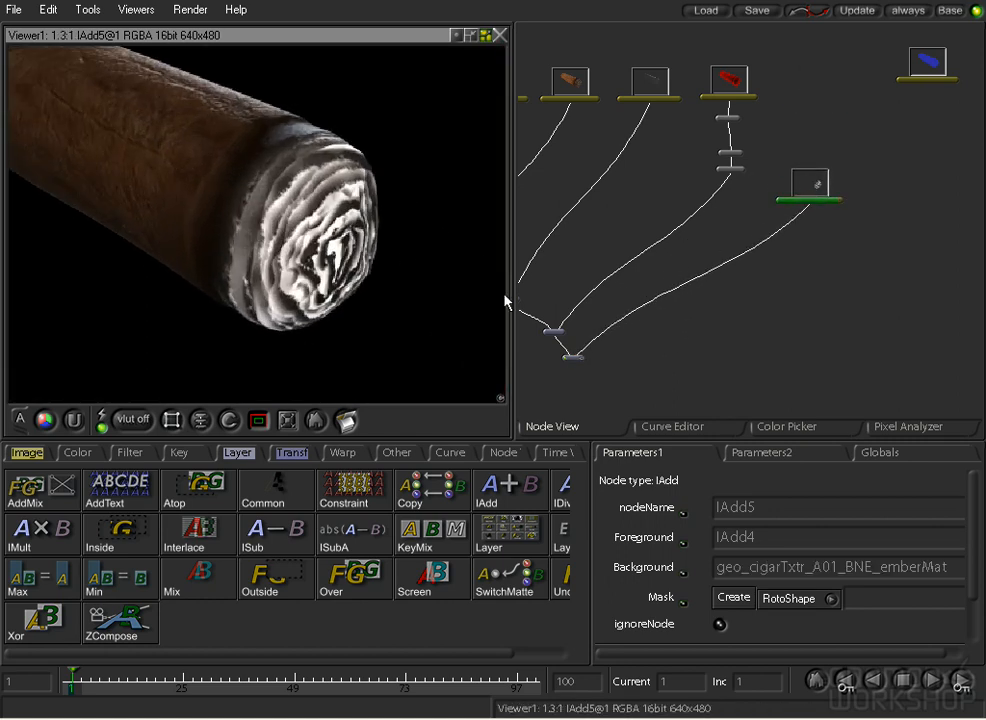
Add a Gamma node to the emberMat pass with a gamma of 0.3 and view the IAdd5 composite.
click(810, 198)
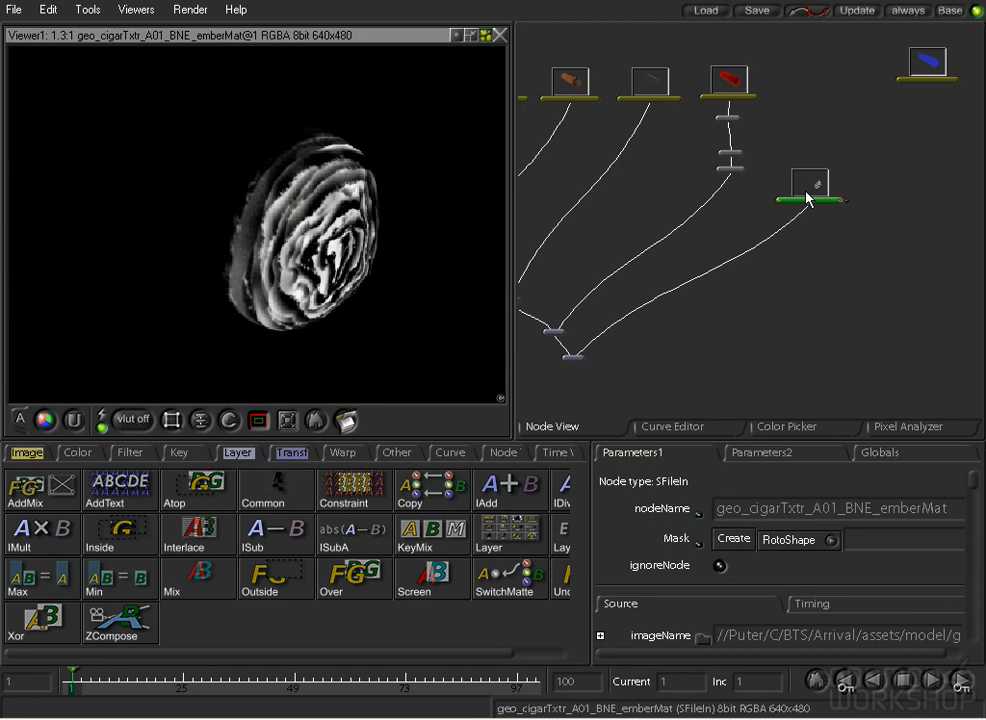
click(82, 452)
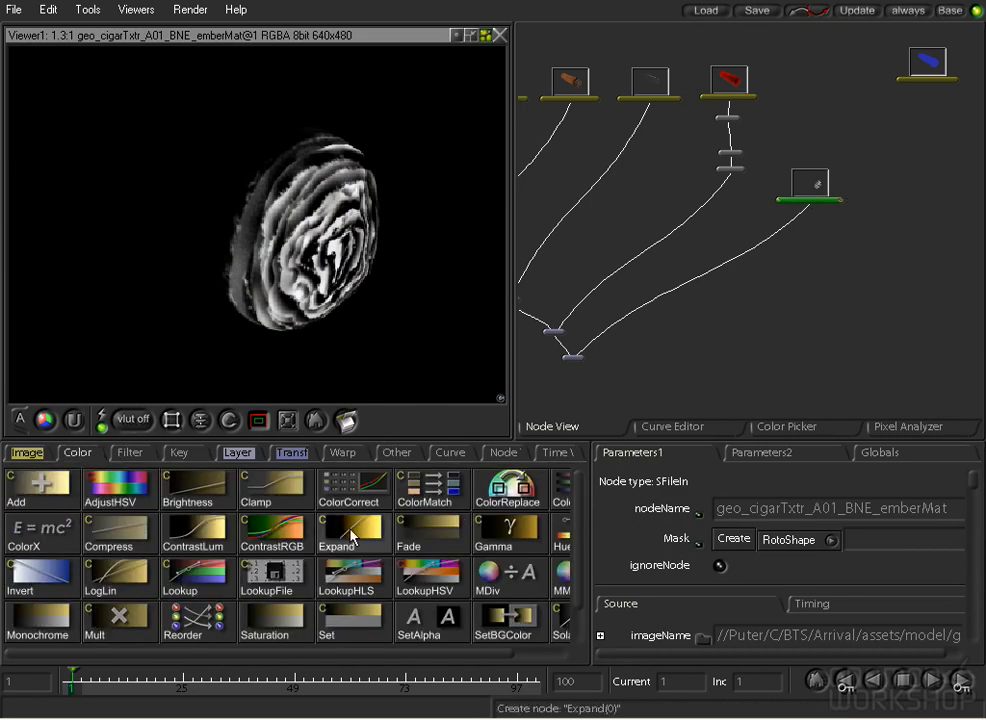
click(488, 540)
drag(818, 646, 785, 644)
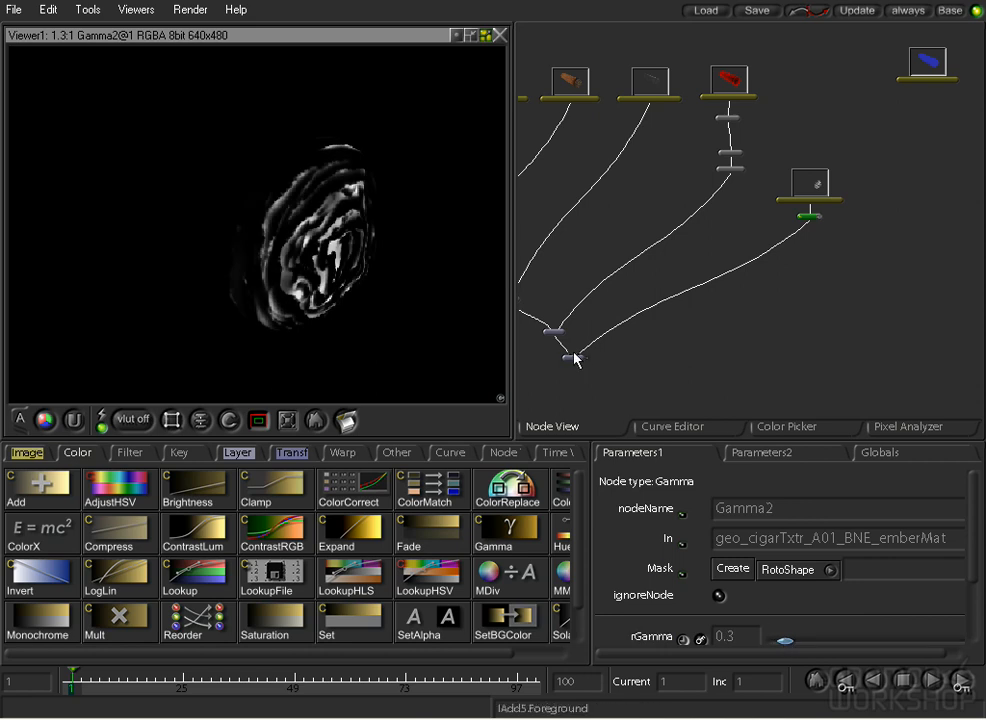
drag(566, 362, 435, 270)
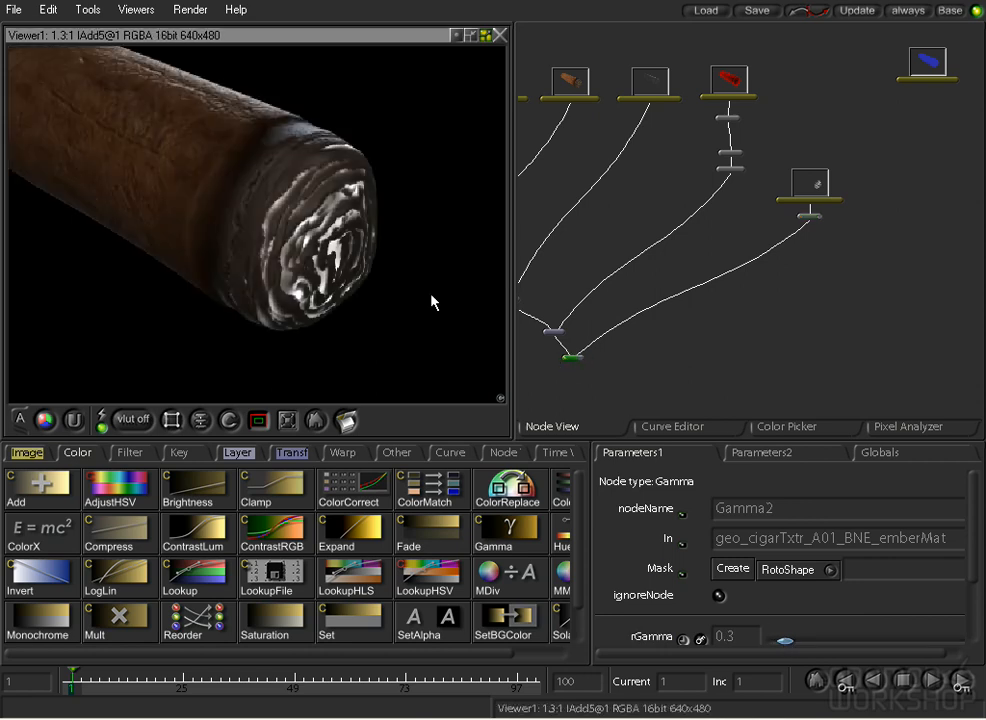
ctrl+middle_drag(433, 264, 363, 279)
Add a Mult node after Gamma2, tint it orange (1, 0.3604, 0.0986) and view the IAdd5 composite.
click(777, 256)
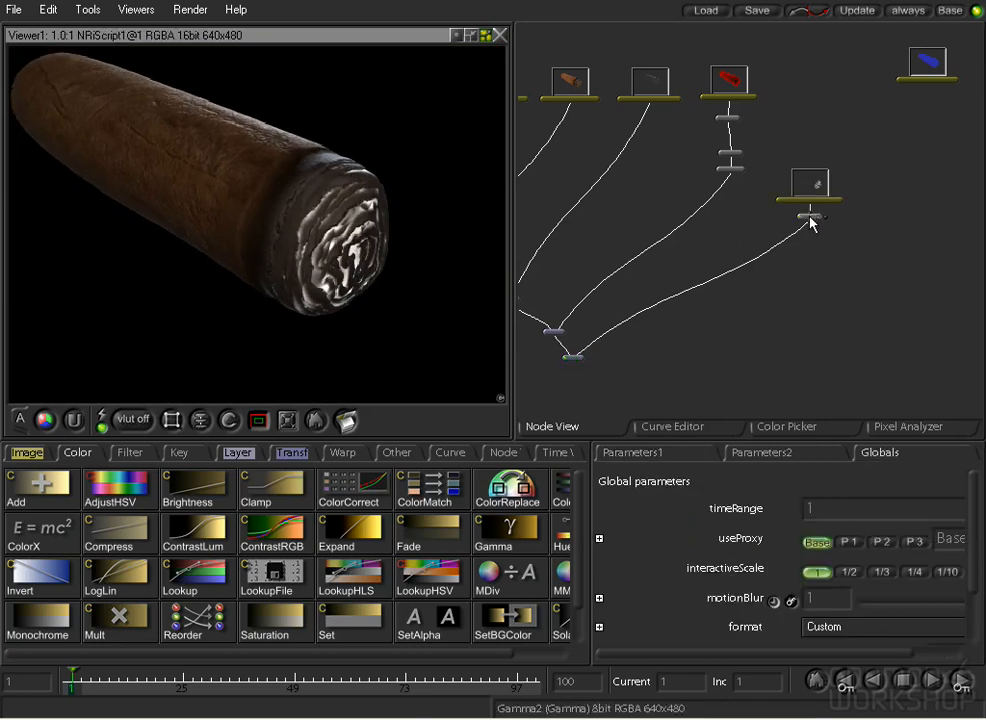
click(810, 217)
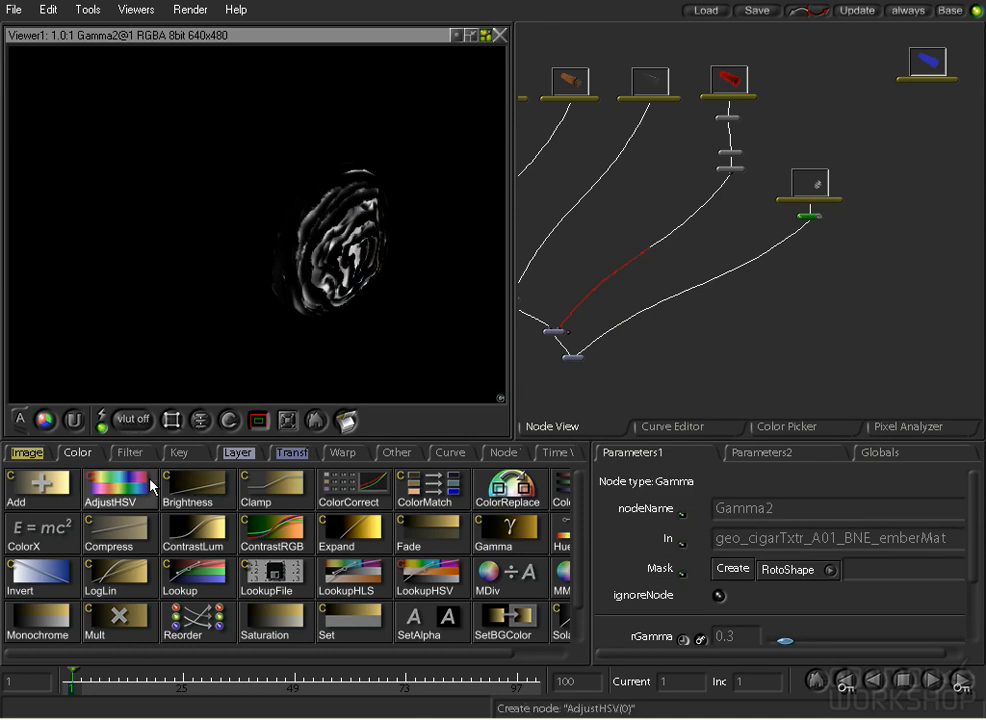
click(119, 628)
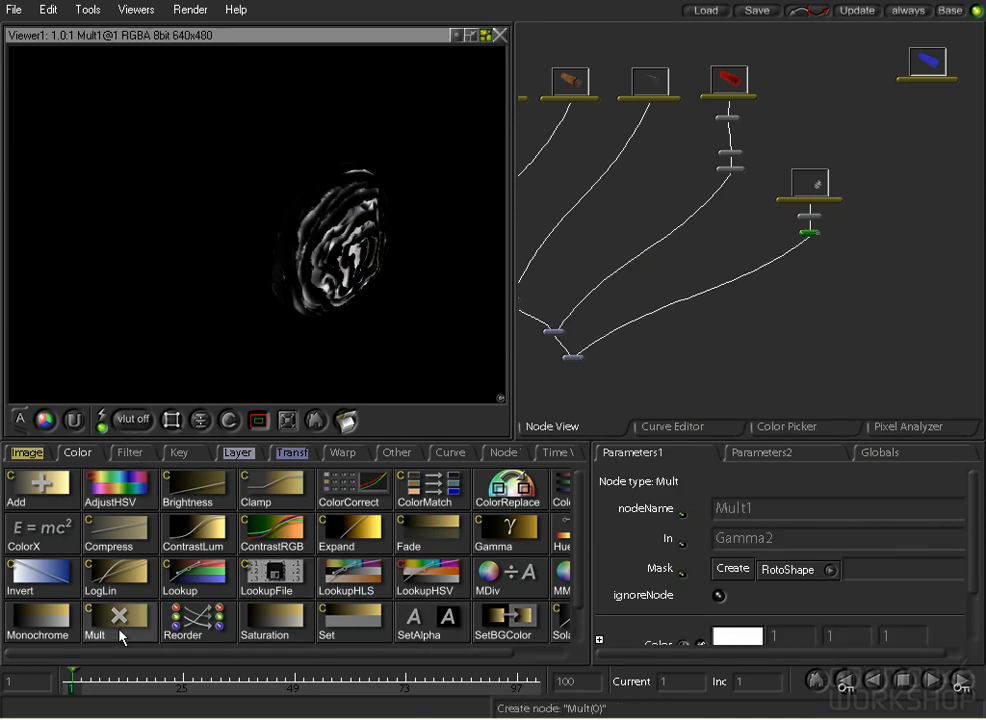
click(727, 635)
drag(667, 222, 716, 201)
click(563, 427)
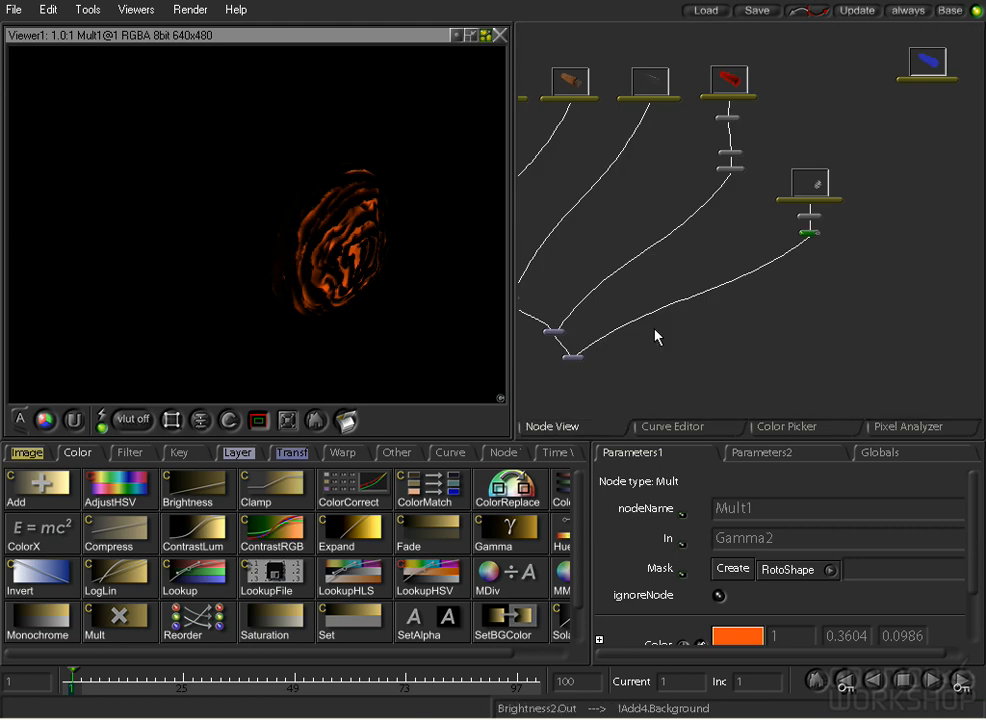
click(570, 357)
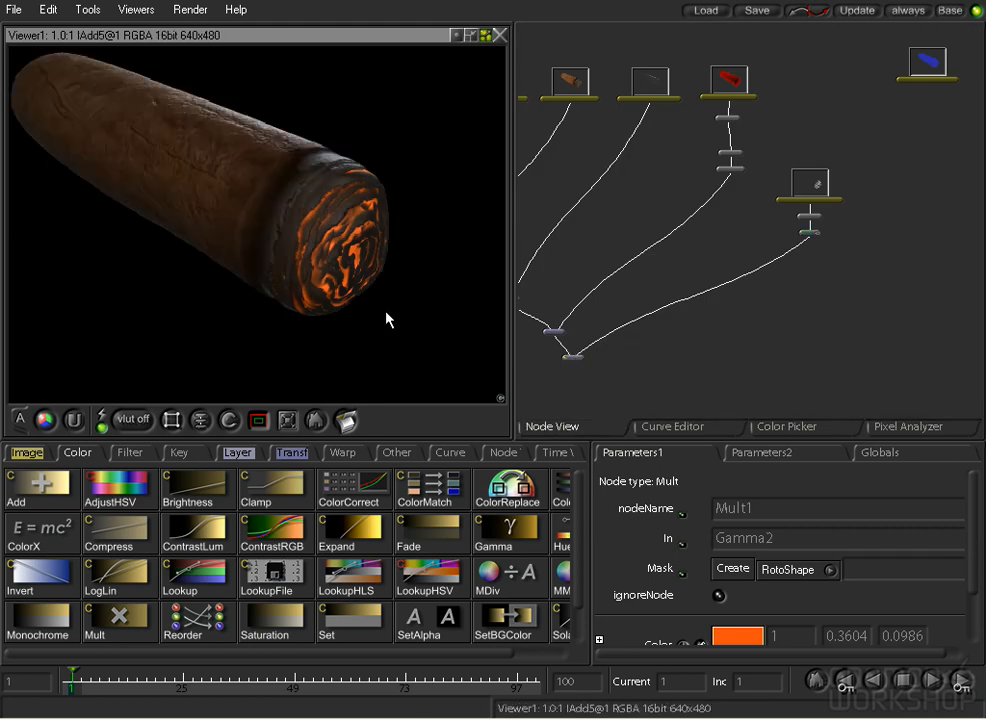
scroll(249, 246, down, 3)
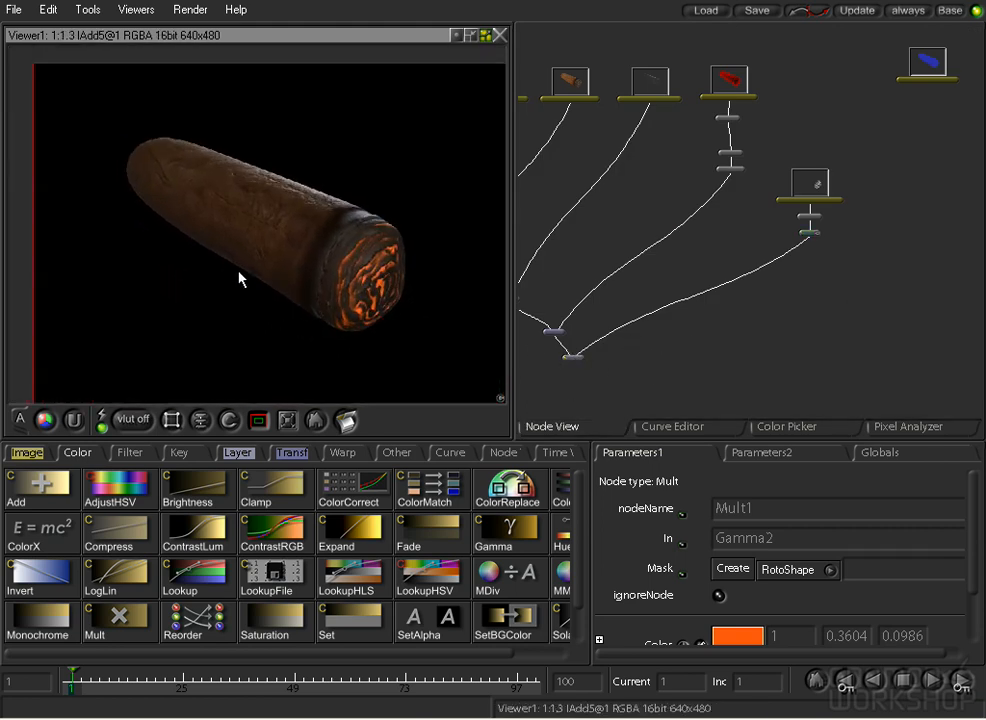
scroll(215, 282, down, 1)
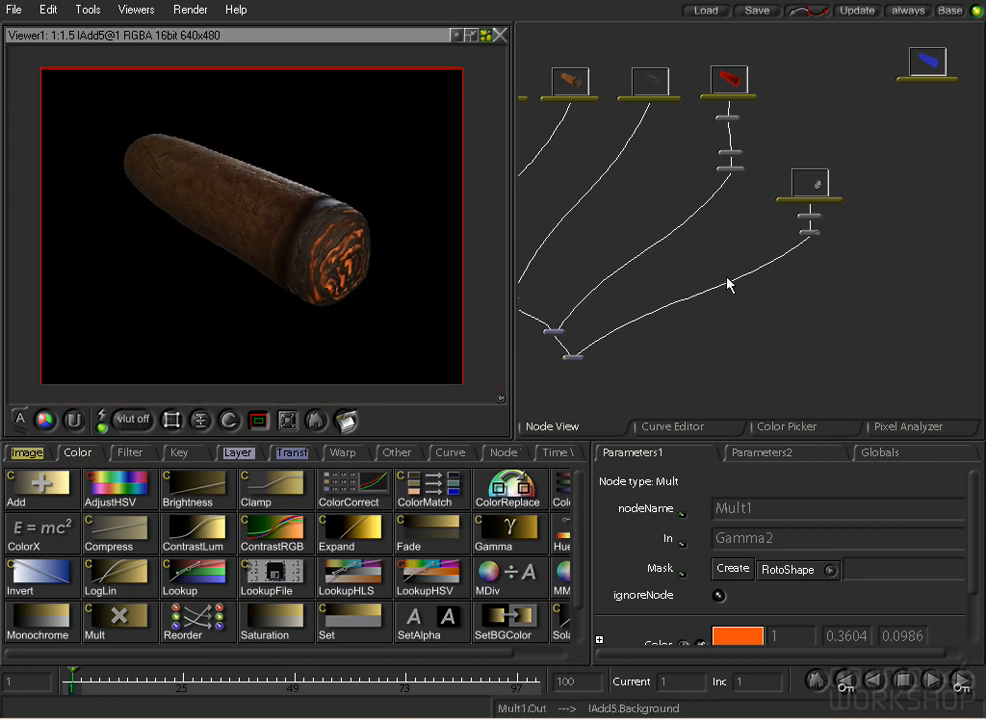
Open the IAdd5 node's parameters and examine its inputs, clip mode and percent settings.
ctrl+middle_drag(655, 270, 651, 352)
middle_drag(522, 350, 731, 366)
click(729, 366)
drag(975, 588, 962, 636)
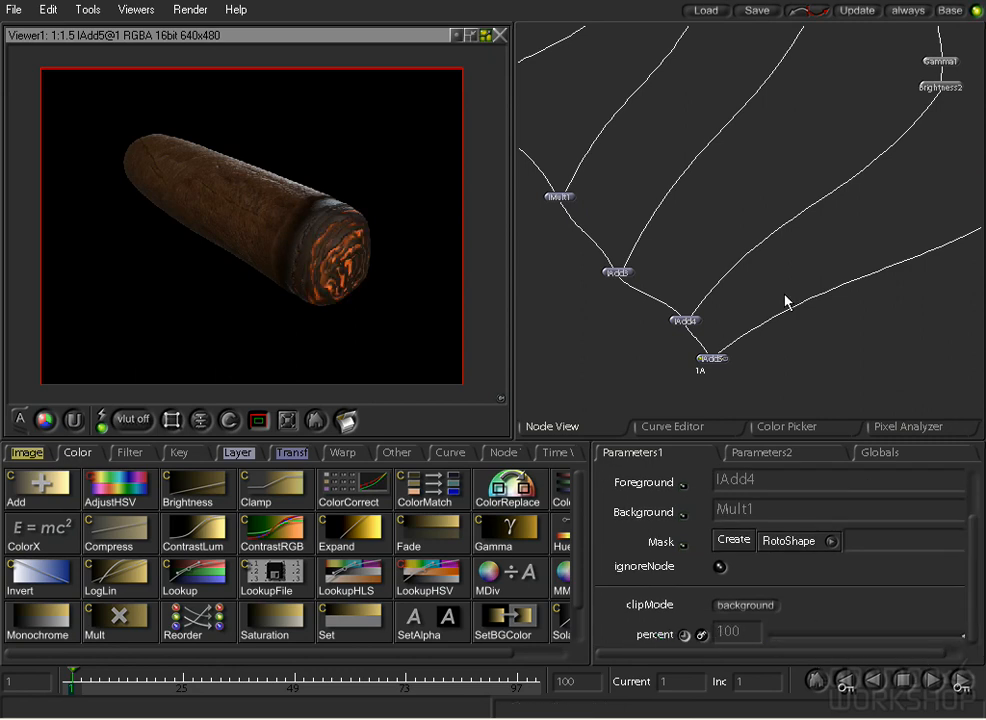
middle_drag(830, 188, 619, 263)
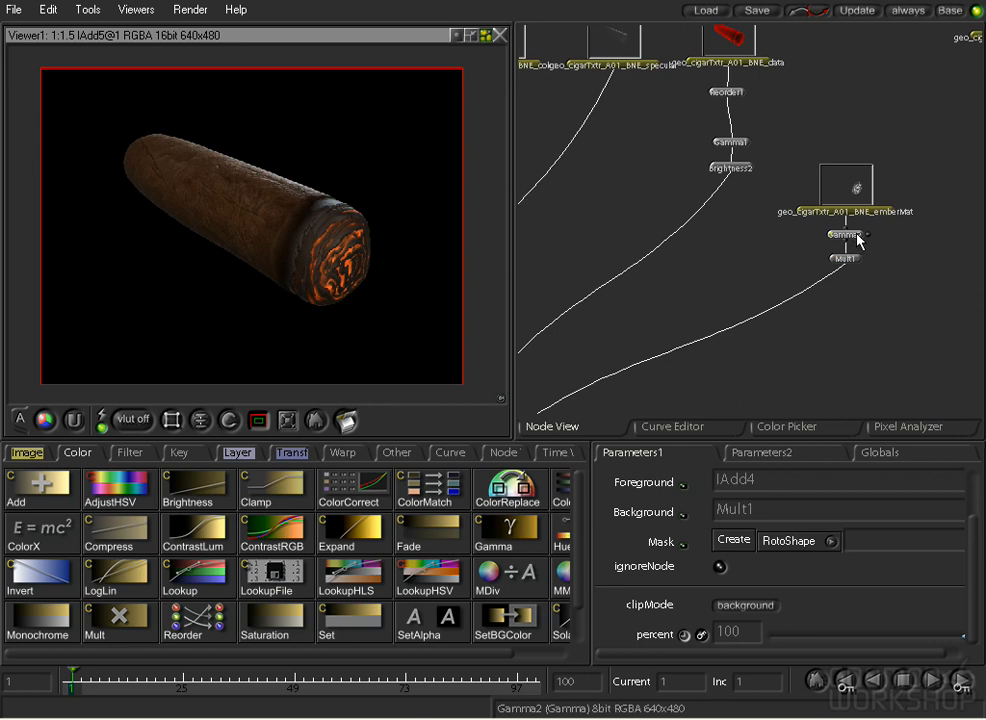
Set the Gamma2 node's gamma on the emberMat pass to 0.15.
click(845, 234)
mouse_move(778, 640)
mouse_down()
mouse_move(815, 640)
mouse_move(768, 640)
mouse_move(781, 640)
mouse_up()
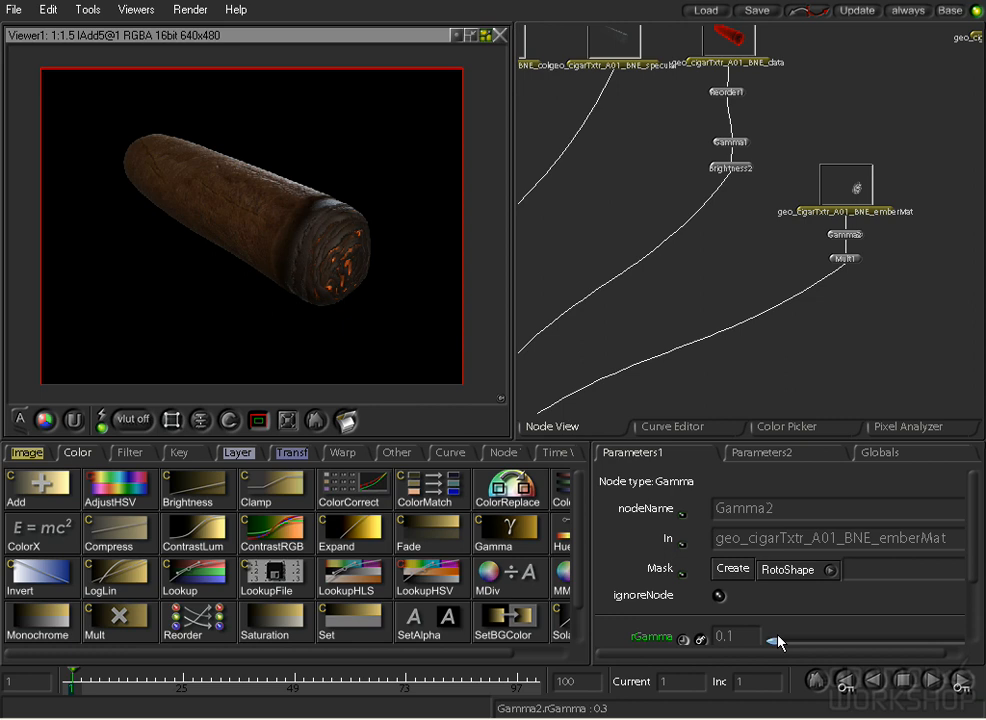
drag(778, 640, 785, 640)
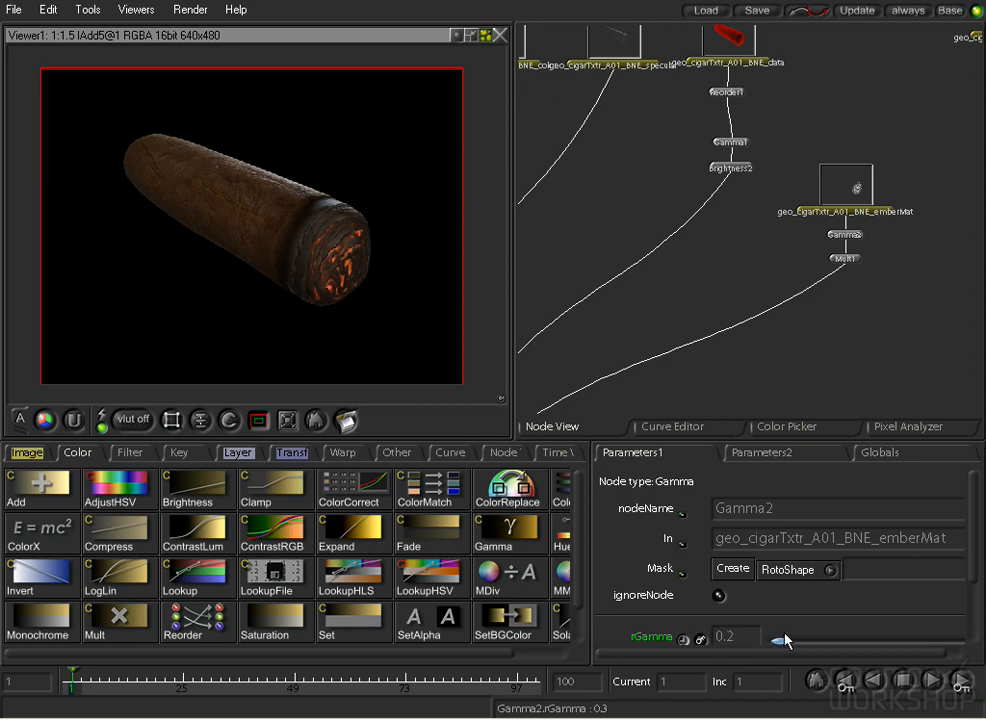
click(752, 637)
text(0.15)
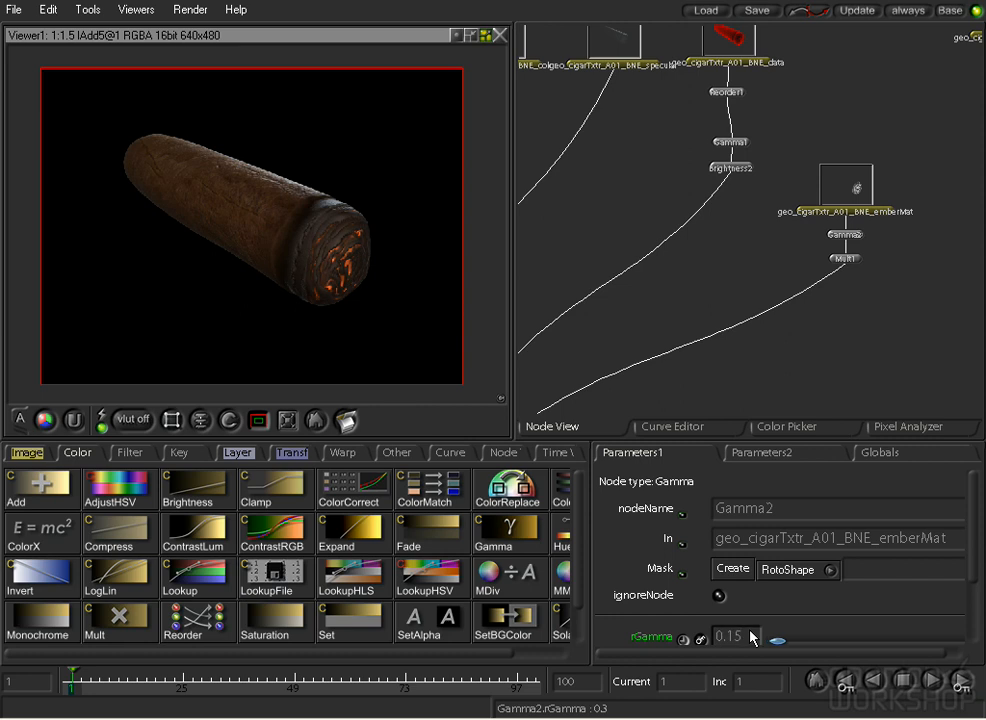
key(Return)
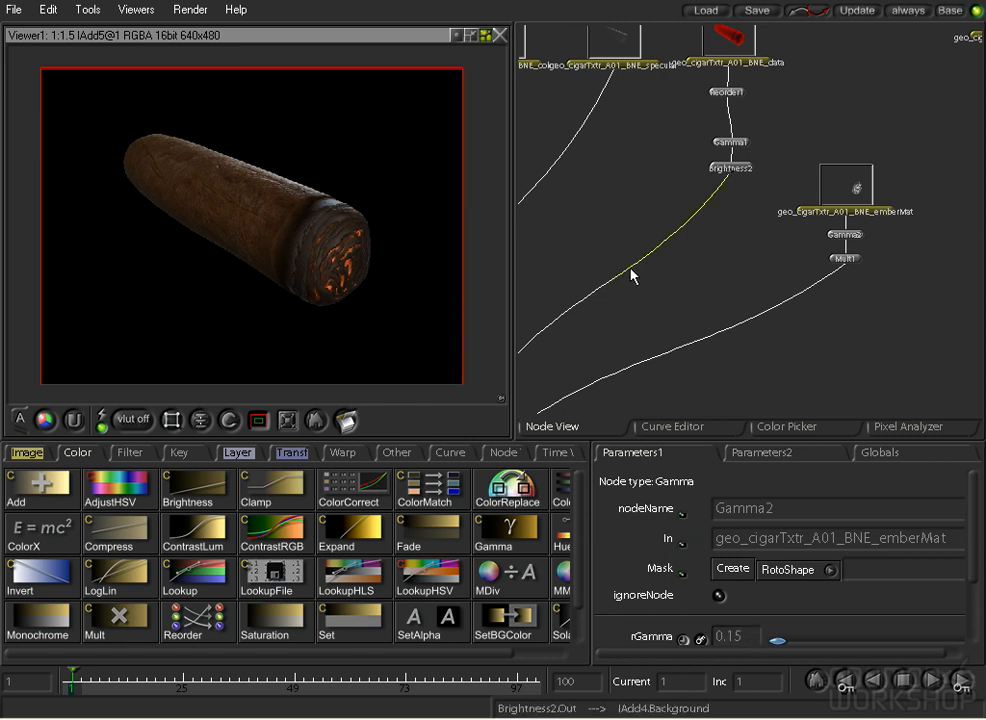
Add a Brightness node with a value of 0.7 to the specular pass and view the IAdd5 composite.
middle_drag(617, 136, 692, 226)
double_click(687, 148)
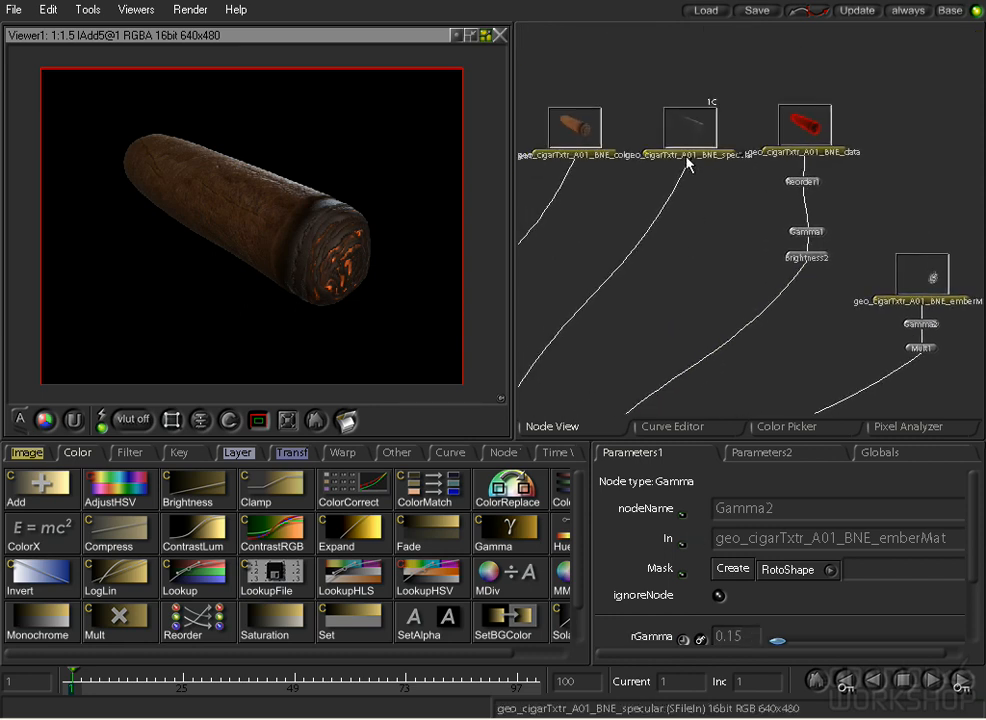
middle_drag(620, 305, 715, 180)
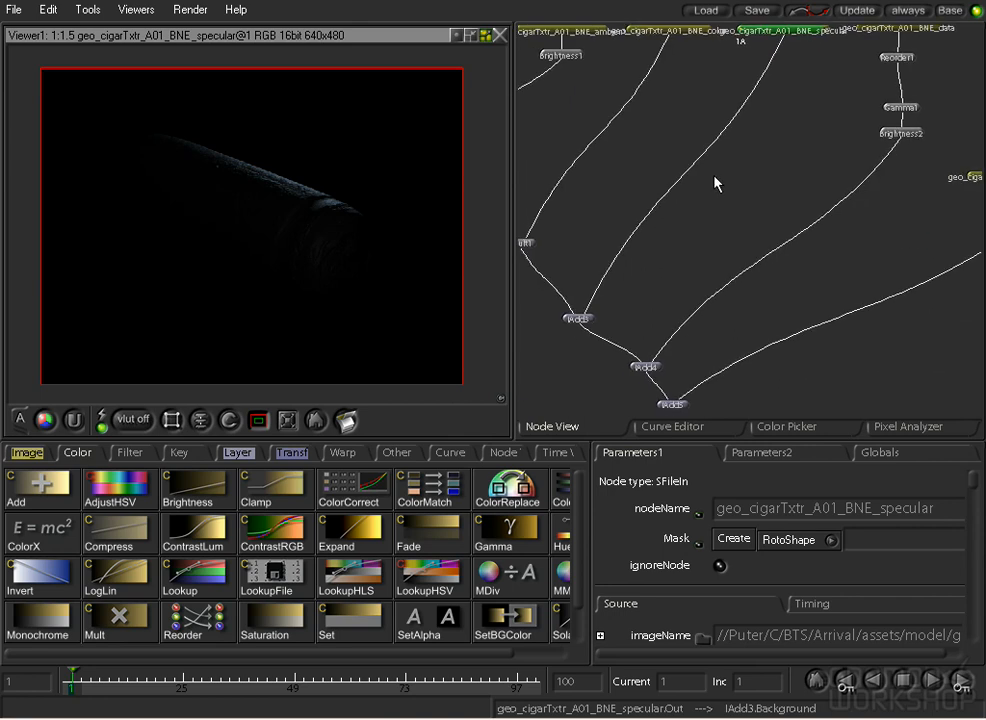
click(130, 455)
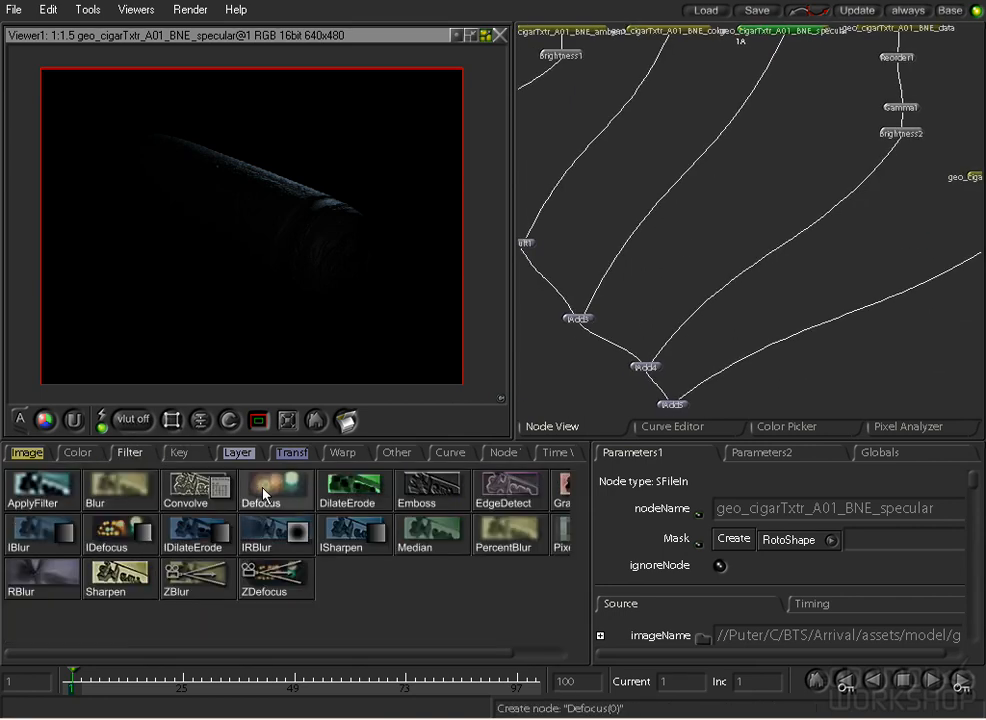
click(27, 452)
click(193, 488)
drag(805, 642, 802, 645)
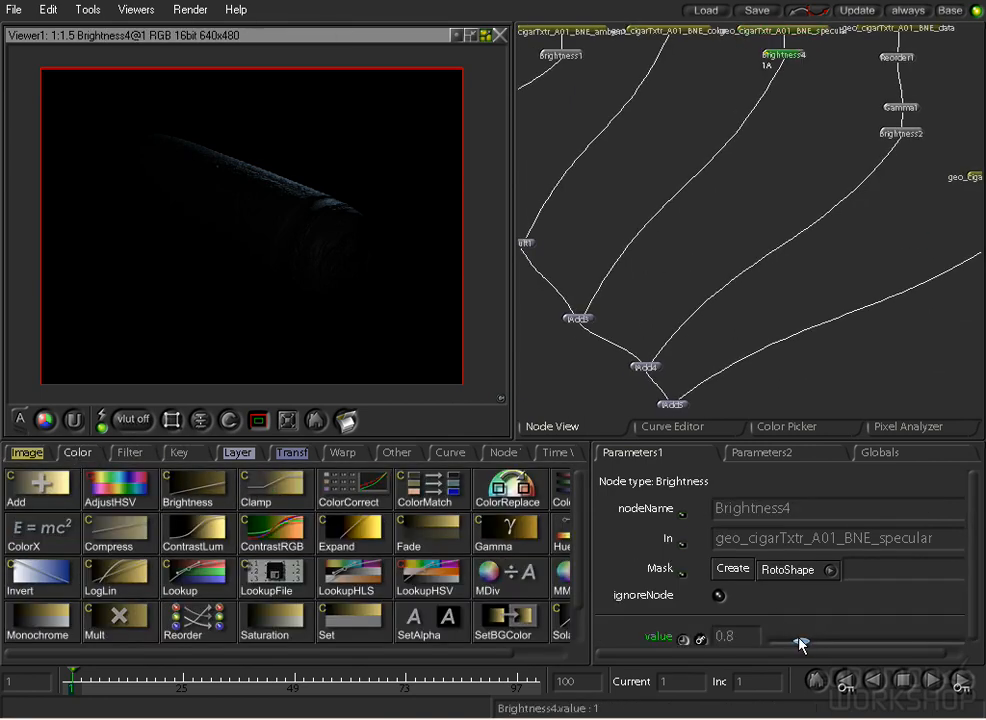
click(662, 405)
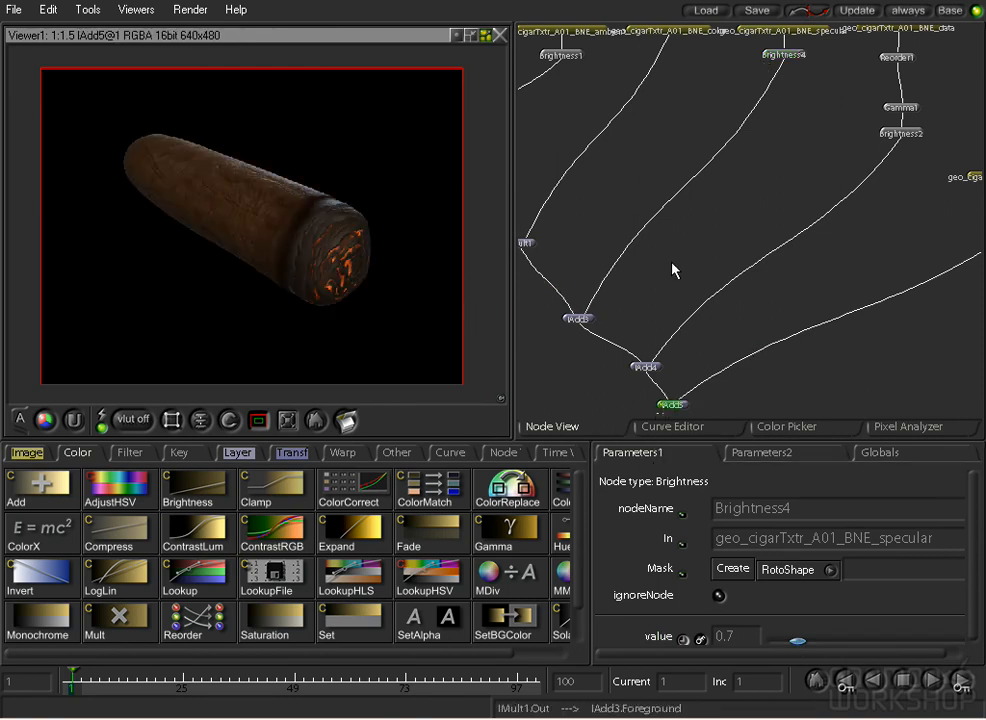
click(632, 191)
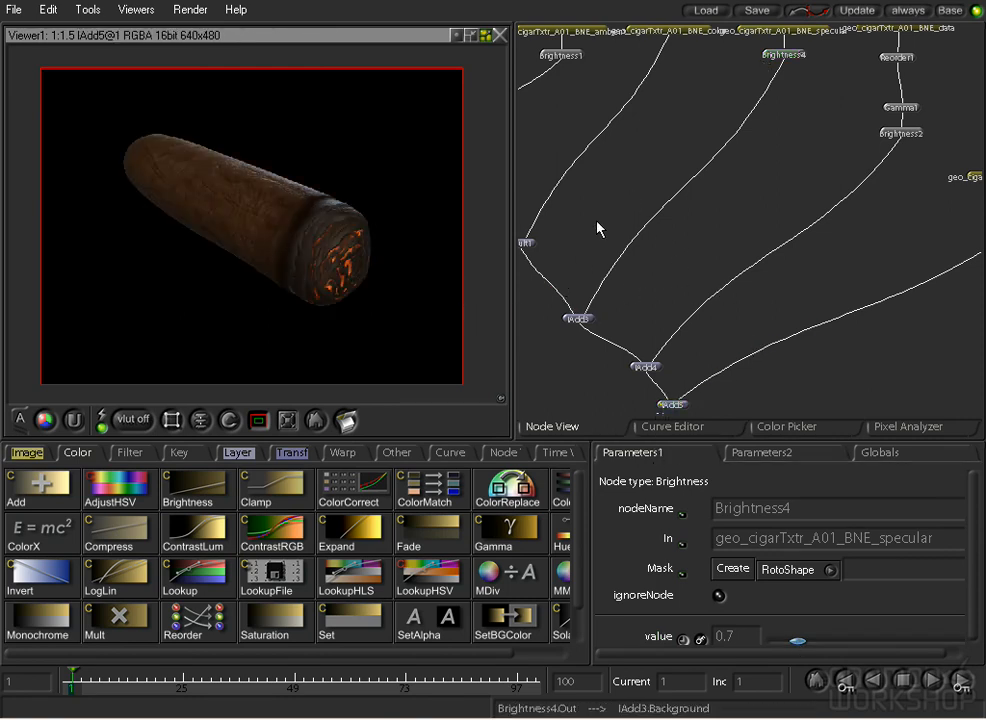
middle_drag(598, 227, 638, 255)
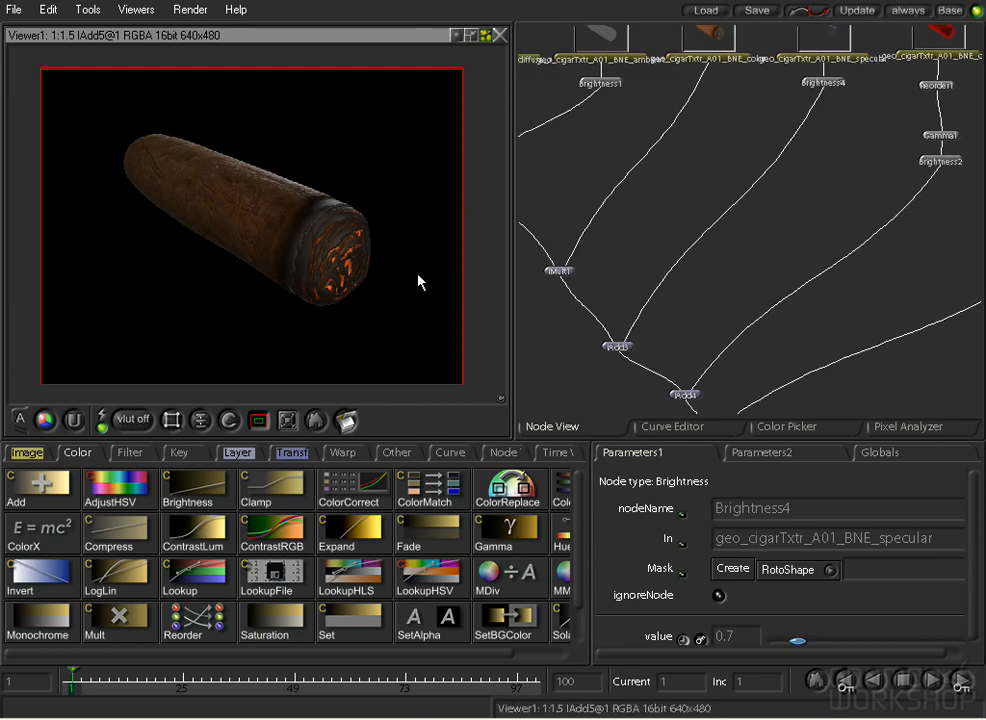
Compare the tinted ember output of Mult1 with the IAdd5 composite in the viewer.
middle_drag(830, 248, 575, 256)
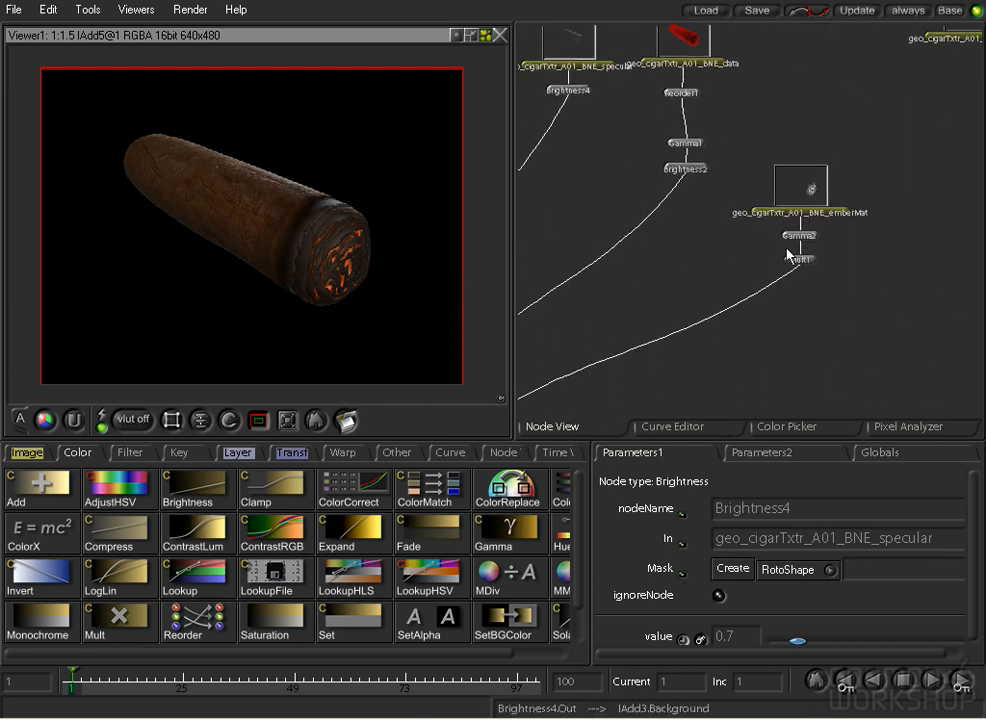
middle_drag(652, 304, 629, 262)
double_click(781, 220)
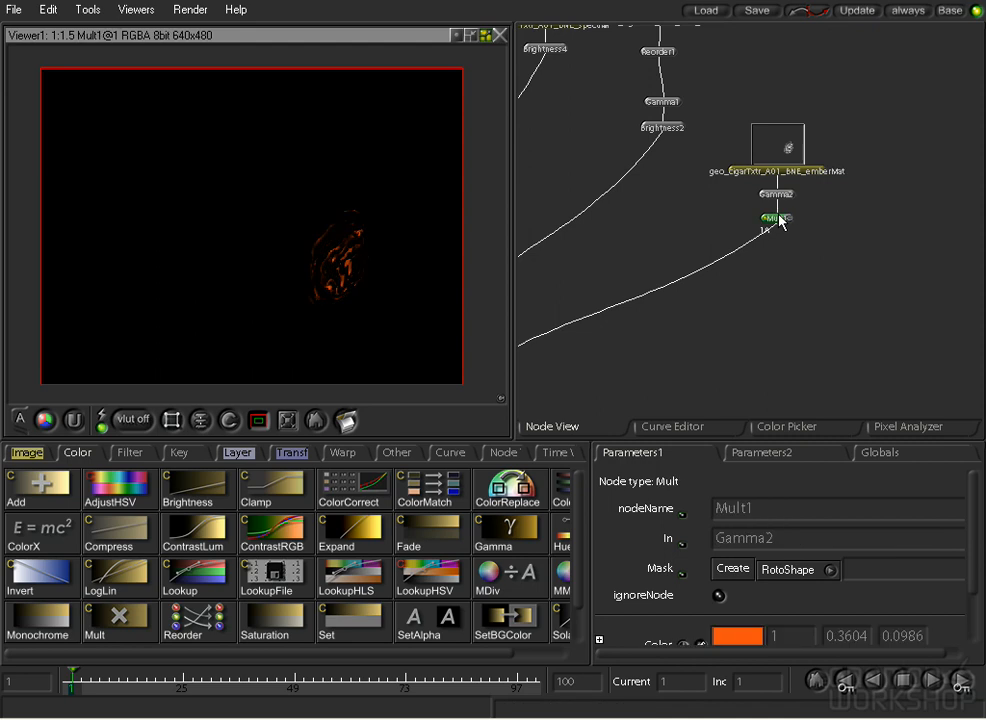
middle_drag(698, 280, 814, 178)
double_click(556, 294)
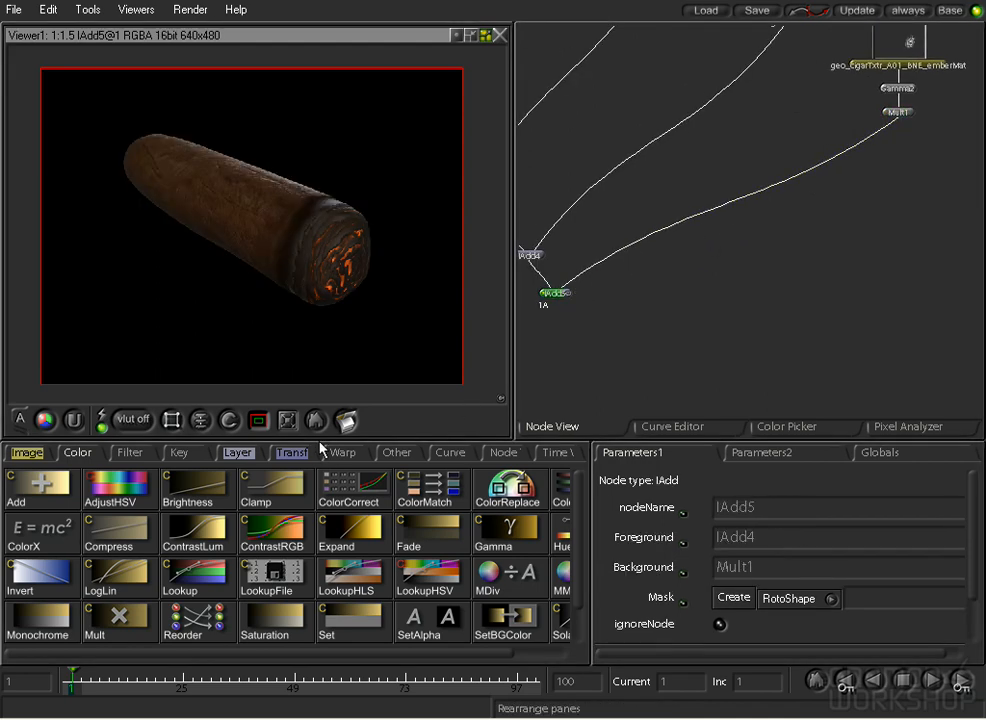
double_click(898, 113)
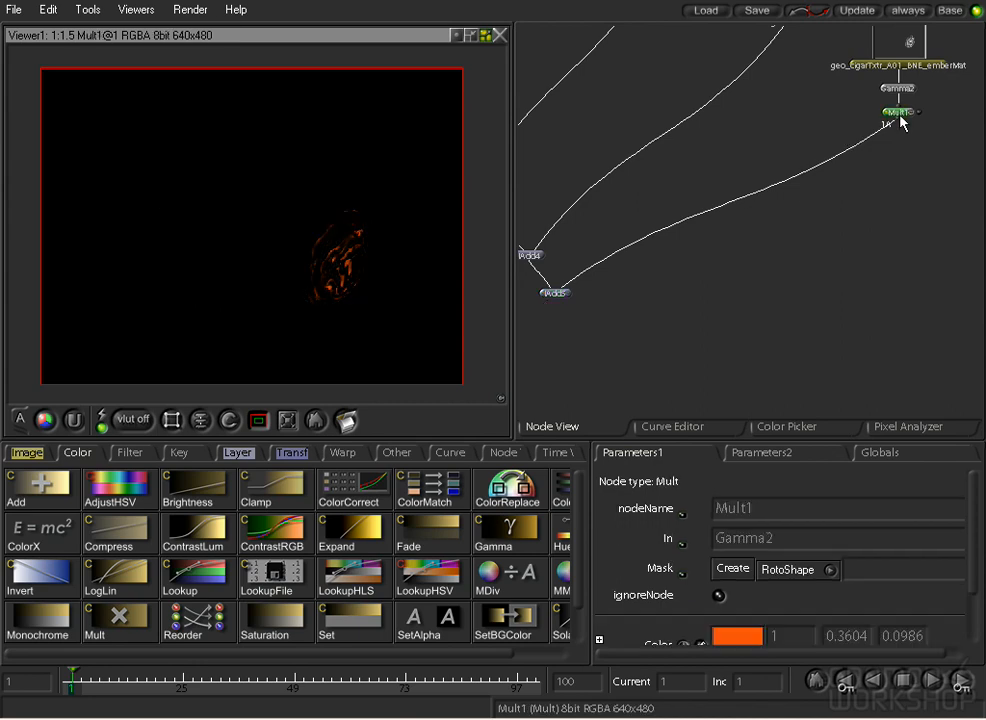
Duplicate the Gamma2 and Mult1 nodes as a second branch fed by the emberMat pass and view the copied Mult2.
drag(904, 112, 862, 126)
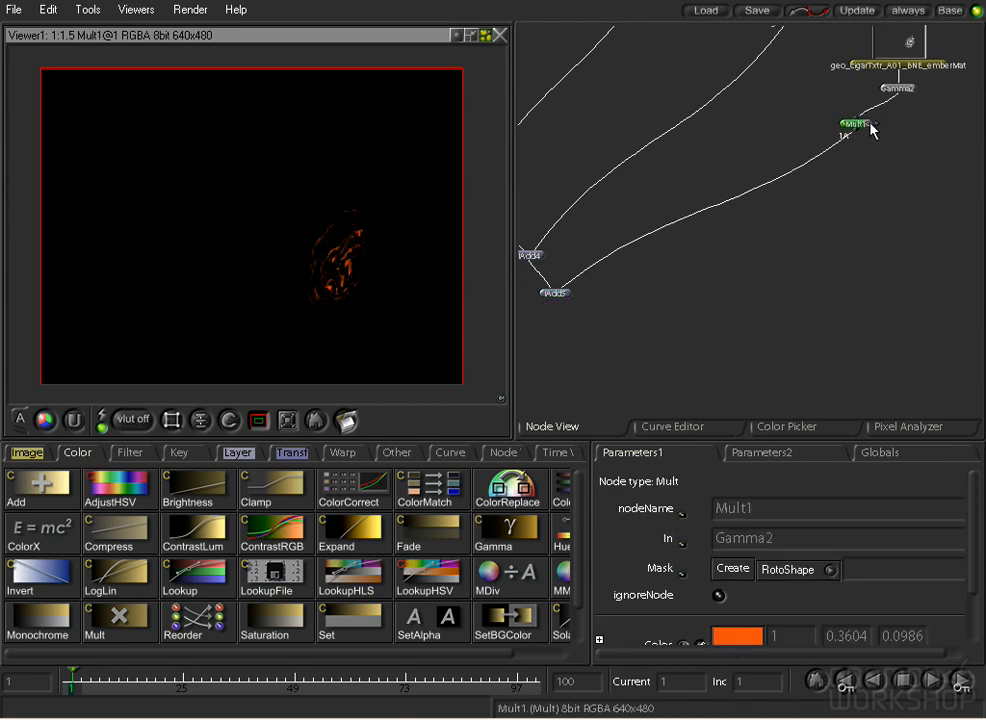
drag(897, 88, 856, 101)
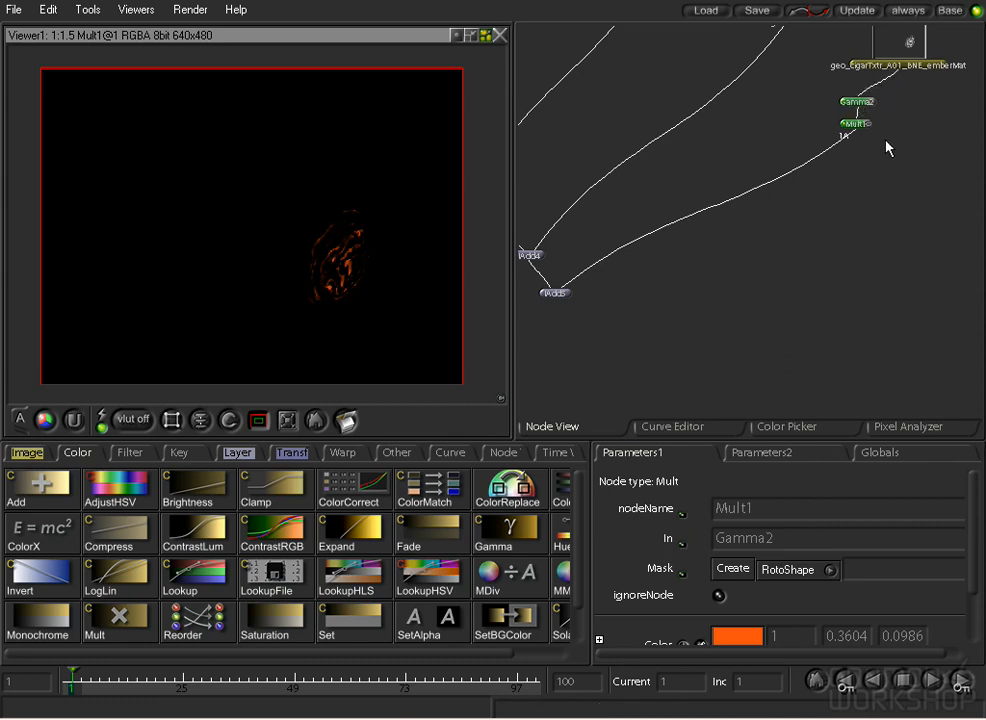
key(ctrl+v)
drag(916, 112, 900, 70)
click(922, 94)
click(919, 130)
key(1)
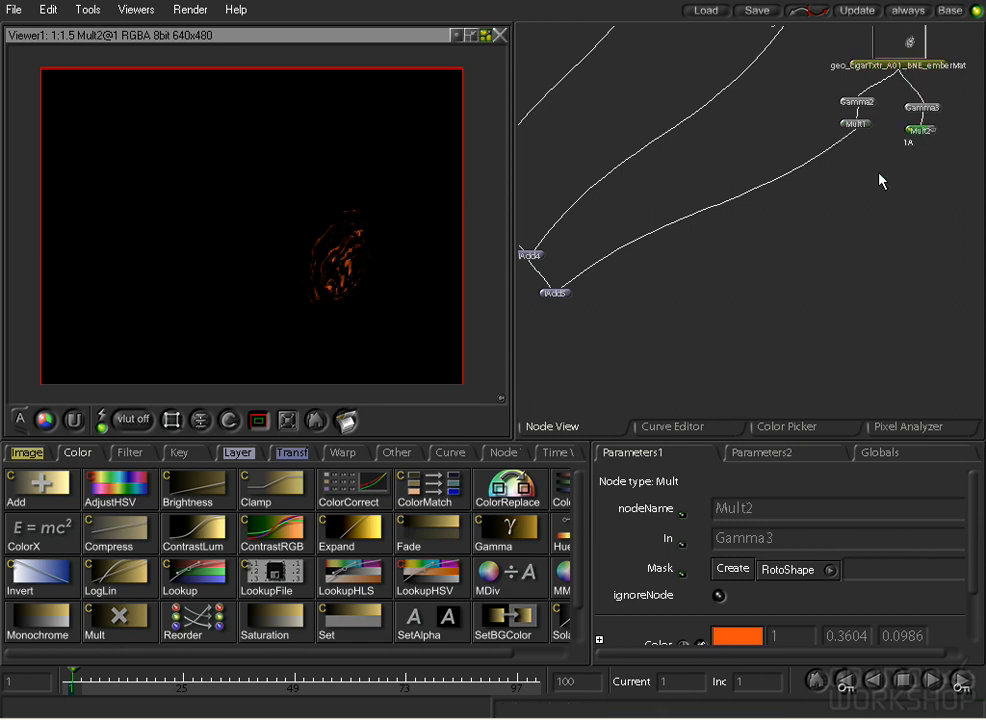
Set the Gamma3 node's gamma to 0.3 and add a Blur node after Mult2 with a 26-pixel blur.
click(922, 107)
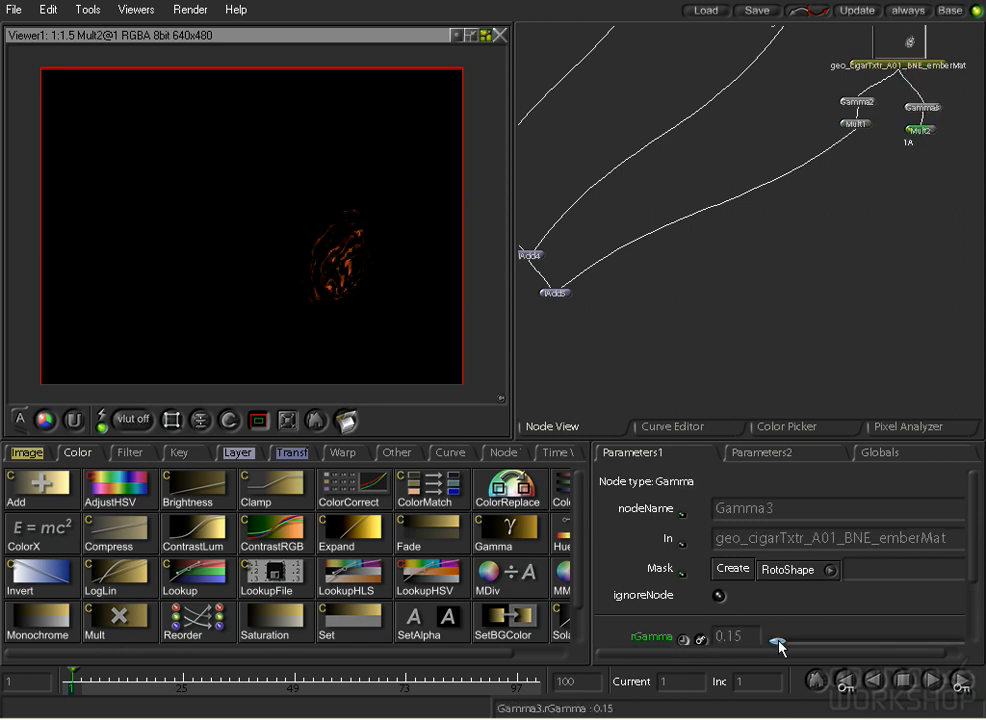
mouse_move(783, 648)
mouse_down()
mouse_move(794, 644)
mouse_move(786, 650)
mouse_up()
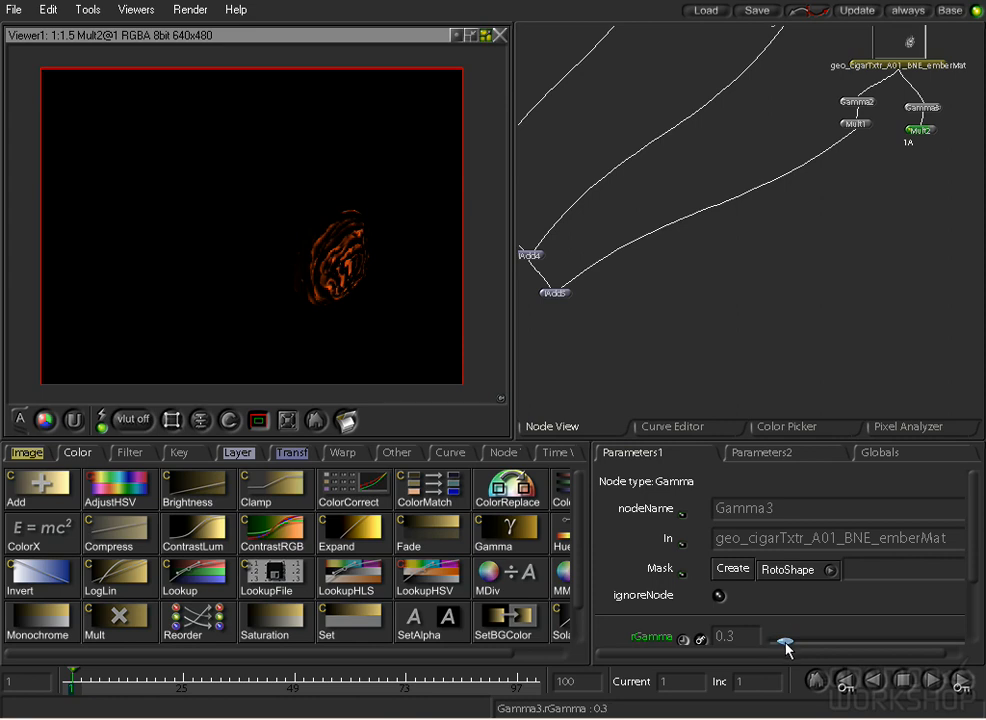
click(920, 130)
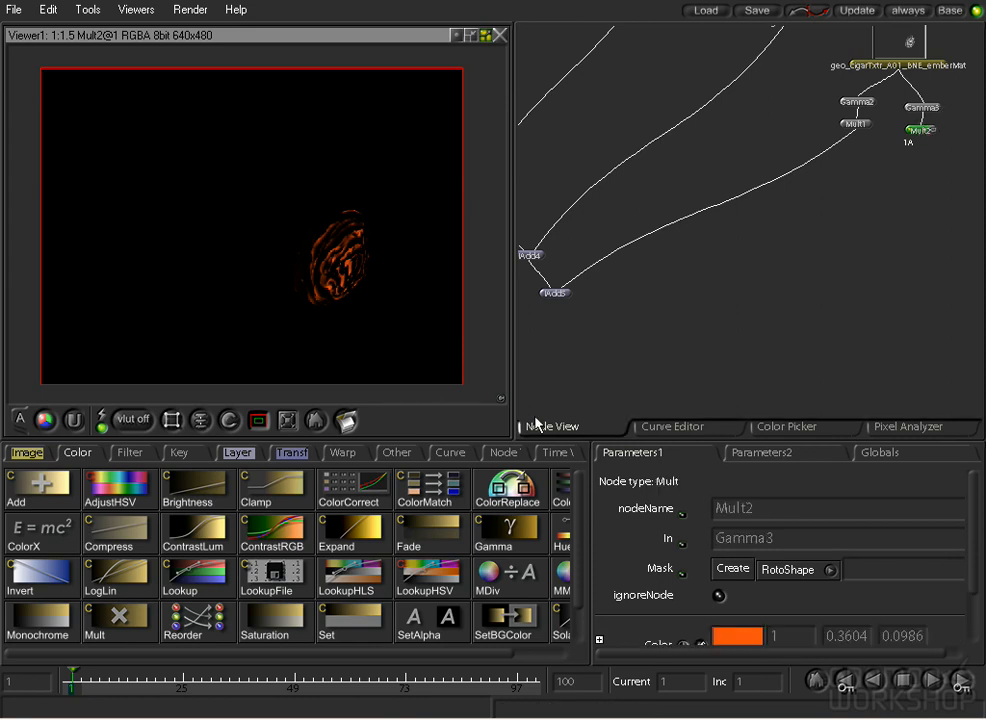
click(107, 452)
click(131, 492)
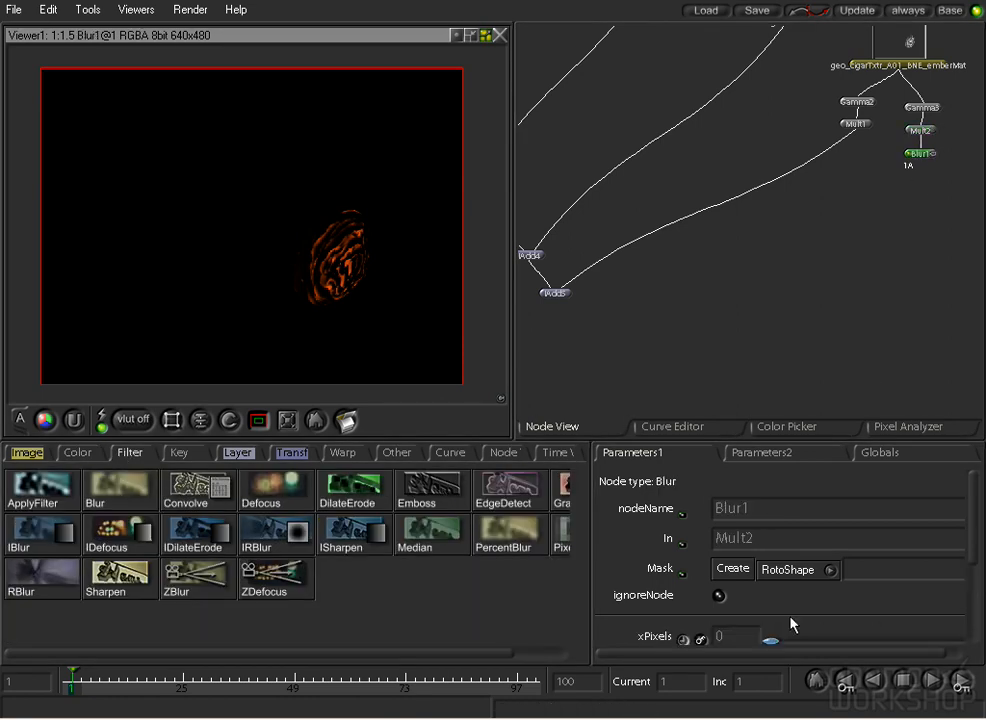
drag(779, 648, 803, 650)
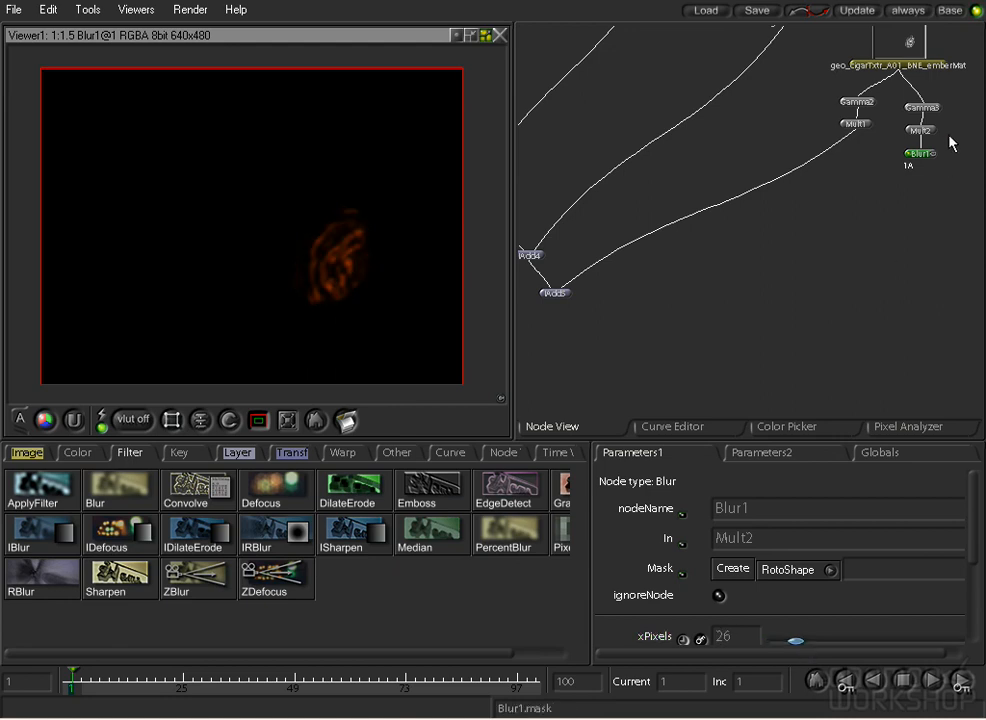
Raise the Gamma3 node's gamma to 0.5.
click(938, 107)
click(753, 643)
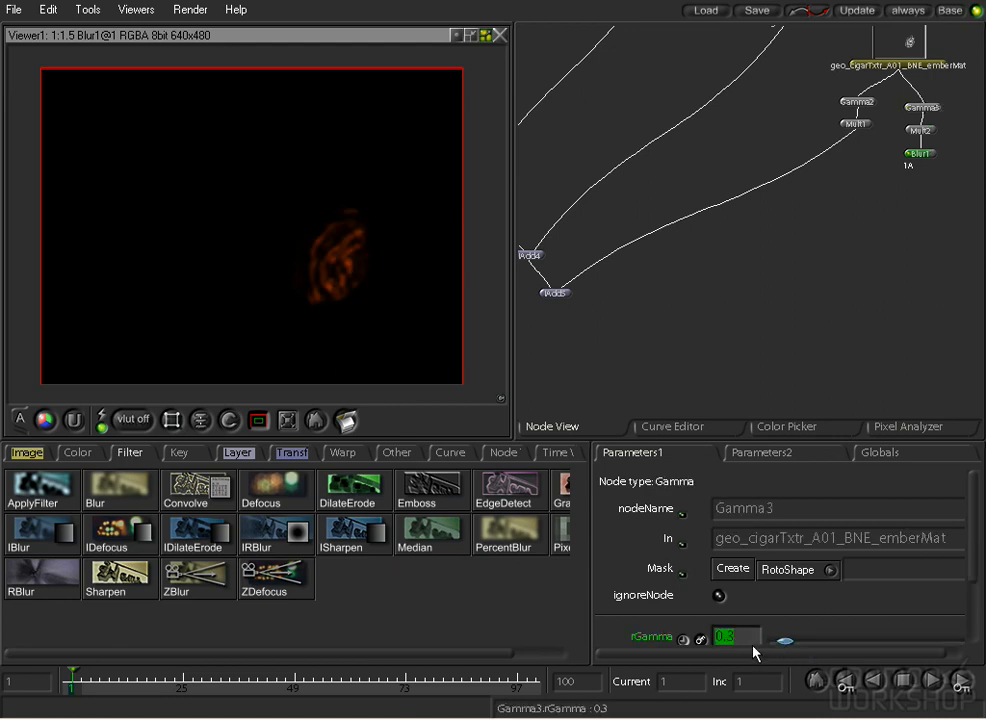
text(0.5)
key(Return)
Add an IAdd node after IAdd5 and connect the blurred ember branch to its background input.
double_click(557, 294)
click(238, 452)
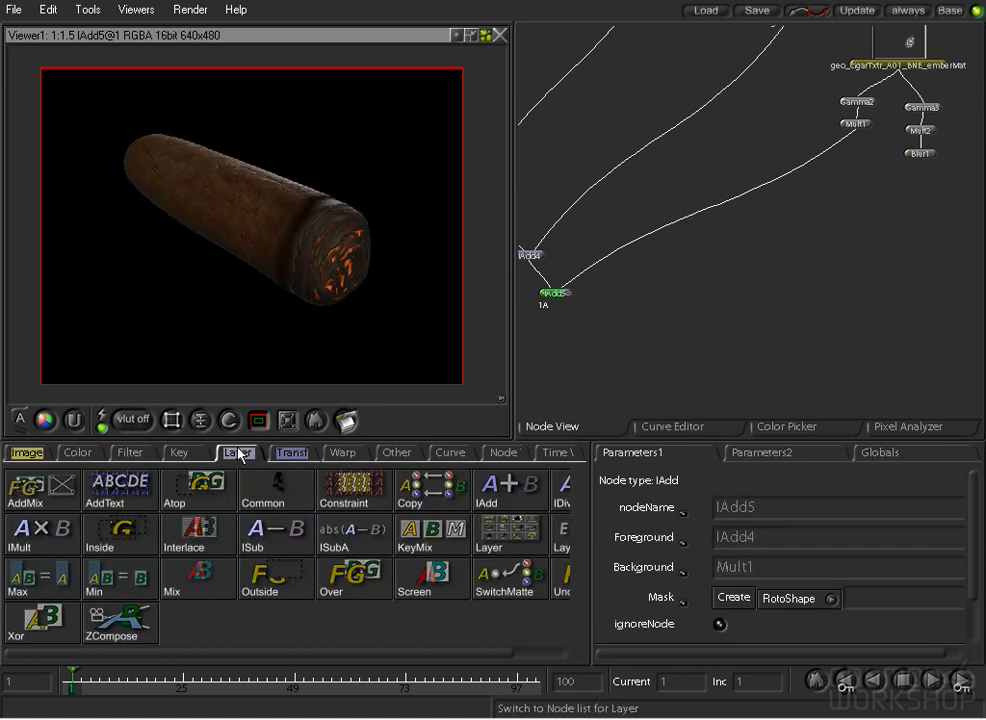
click(500, 490)
drag(568, 323, 924, 168)
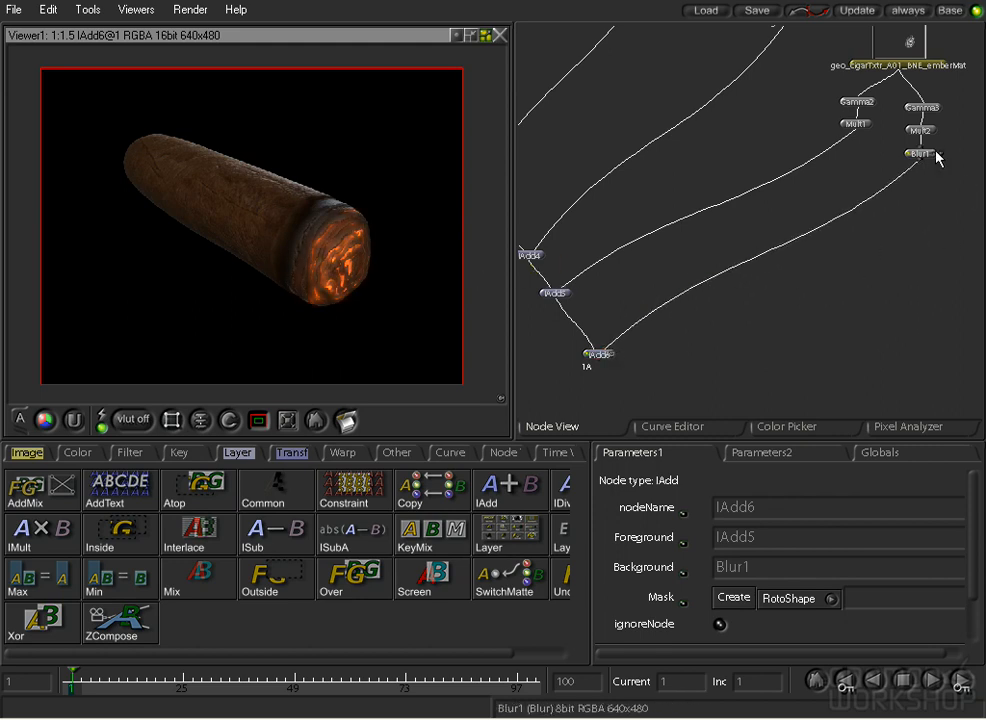
Try blur sizes of 30 and 20 pixels on Blur1, settling on 15 pixels.
click(933, 156)
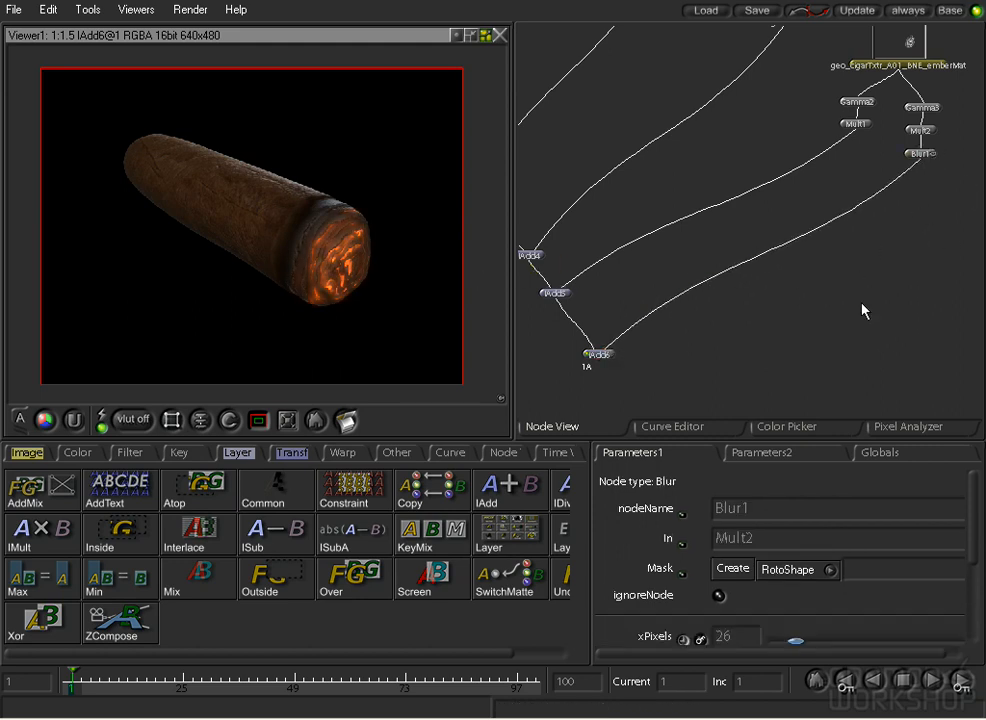
key(Return)
click(746, 641)
text(2)
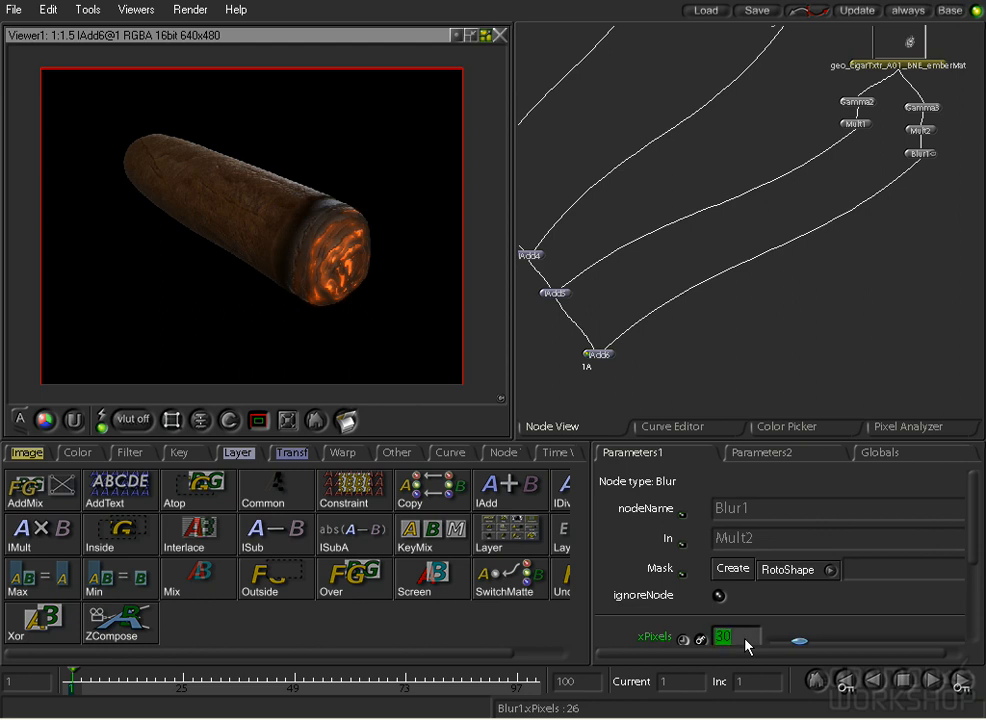
text(0)
key(Return)
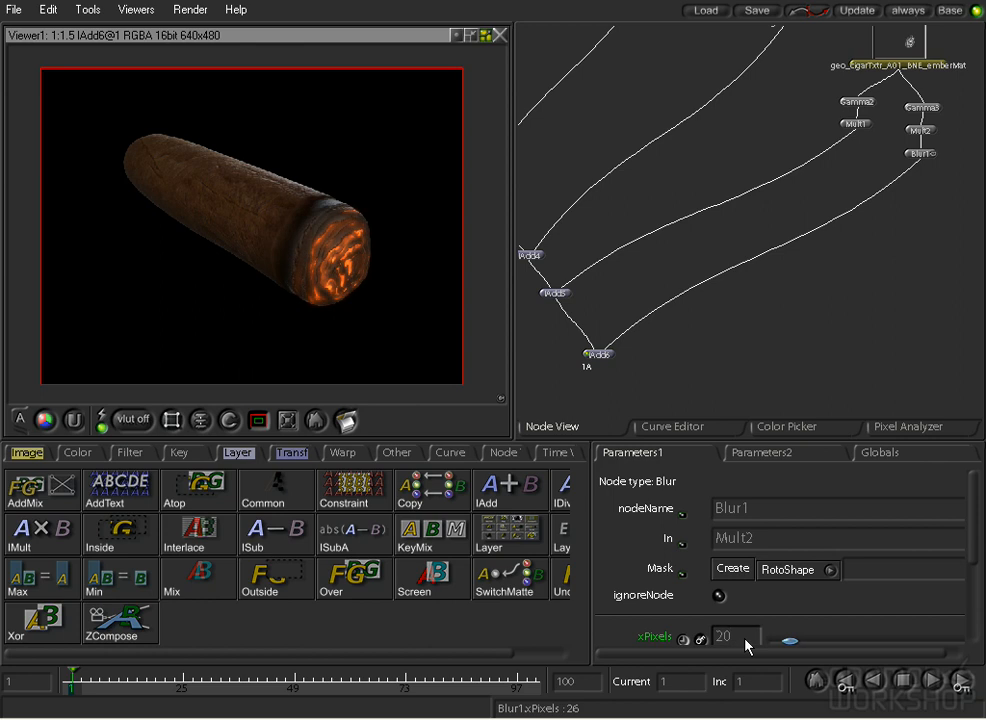
click(746, 641)
key(Return)
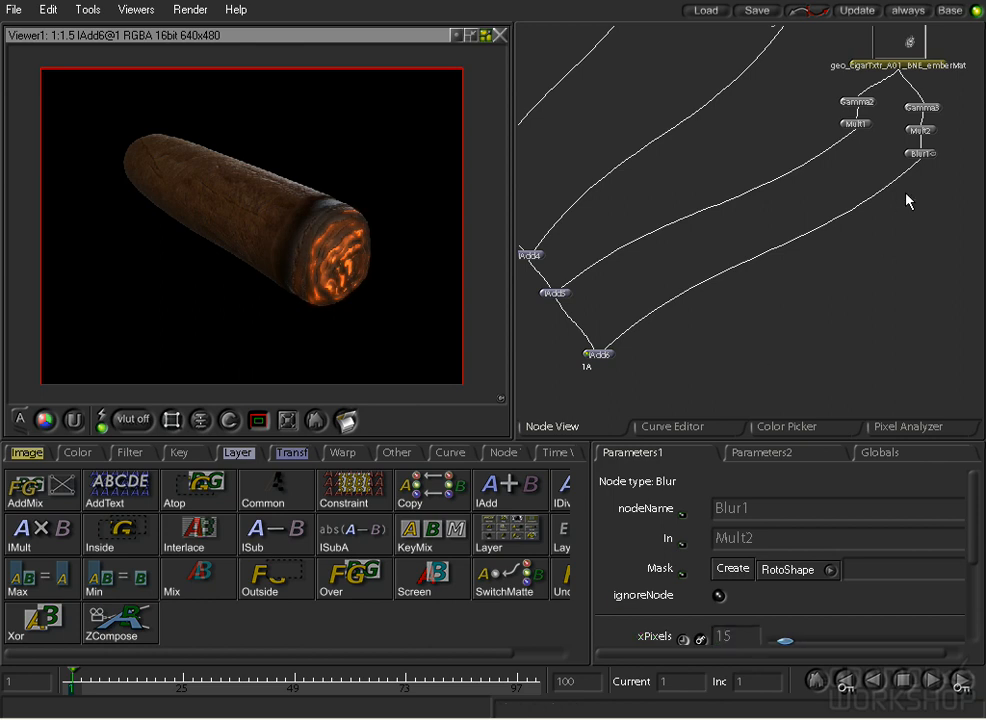
Try a different orange tint for the Mult2 node on the color wheel.
click(921, 130)
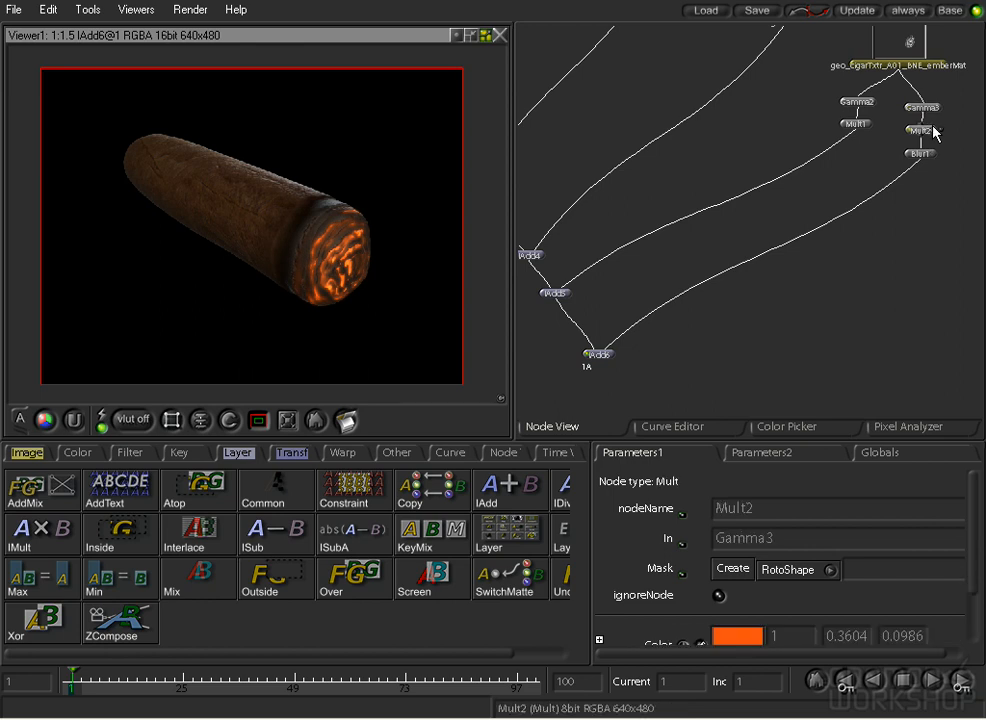
click(740, 635)
mouse_move(718, 183)
mouse_down()
mouse_move(695, 187)
mouse_move(714, 199)
mouse_up()
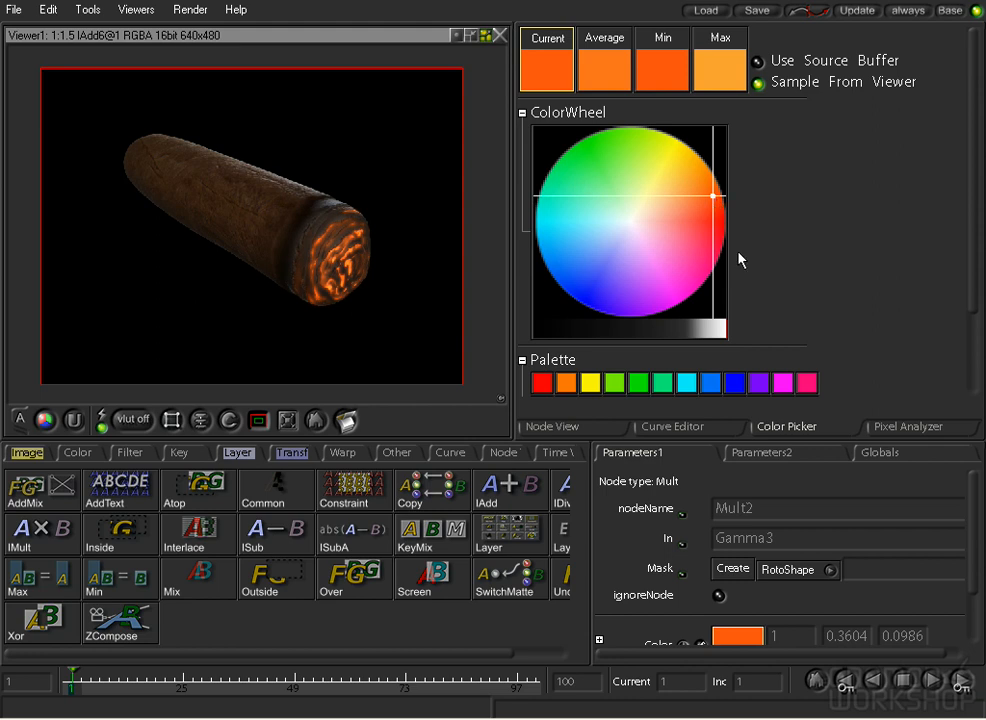
click(590, 429)
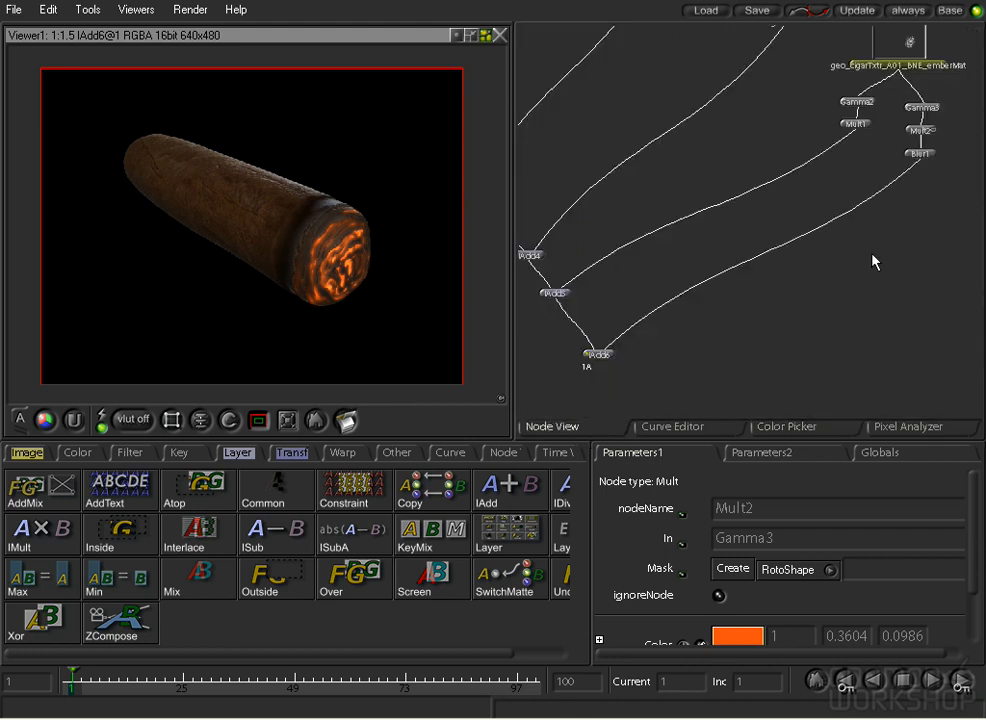
Tidy the node tree by repositioning the emberMat, Mult2 and Blur1 nodes.
middle_drag(883, 174, 842, 270)
drag(862, 151, 854, 140)
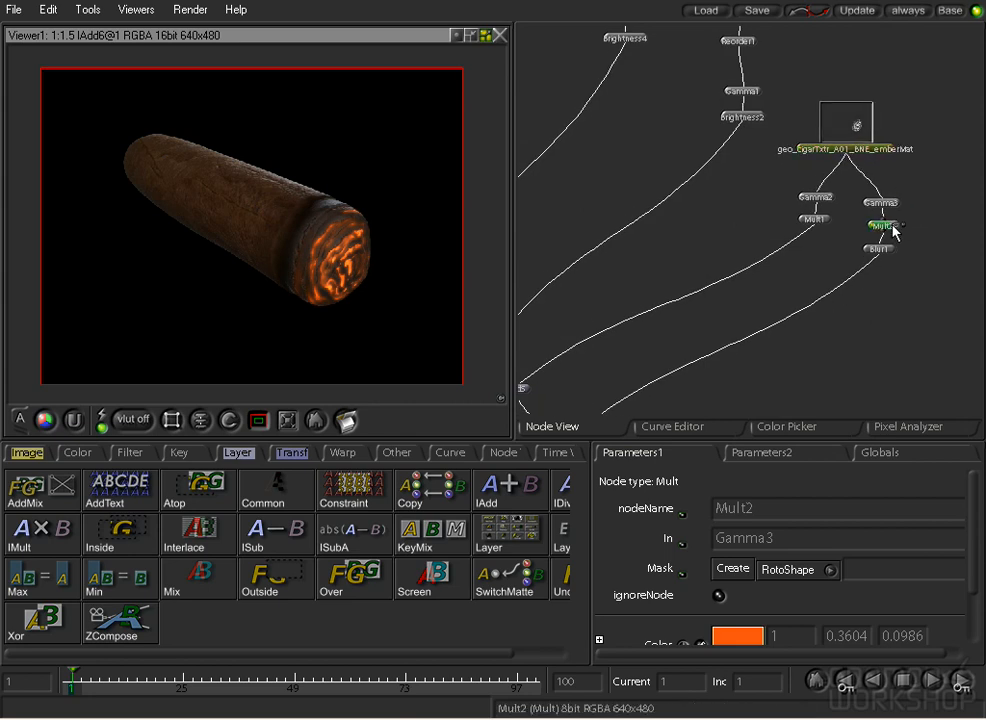
mouse_move(882, 252)
mouse_down()
mouse_move(883, 229)
mouse_move(886, 256)
mouse_up()
Darken the Mult2 tint by lowering its HSV value component to 0.7.
middle_drag(647, 330, 733, 282)
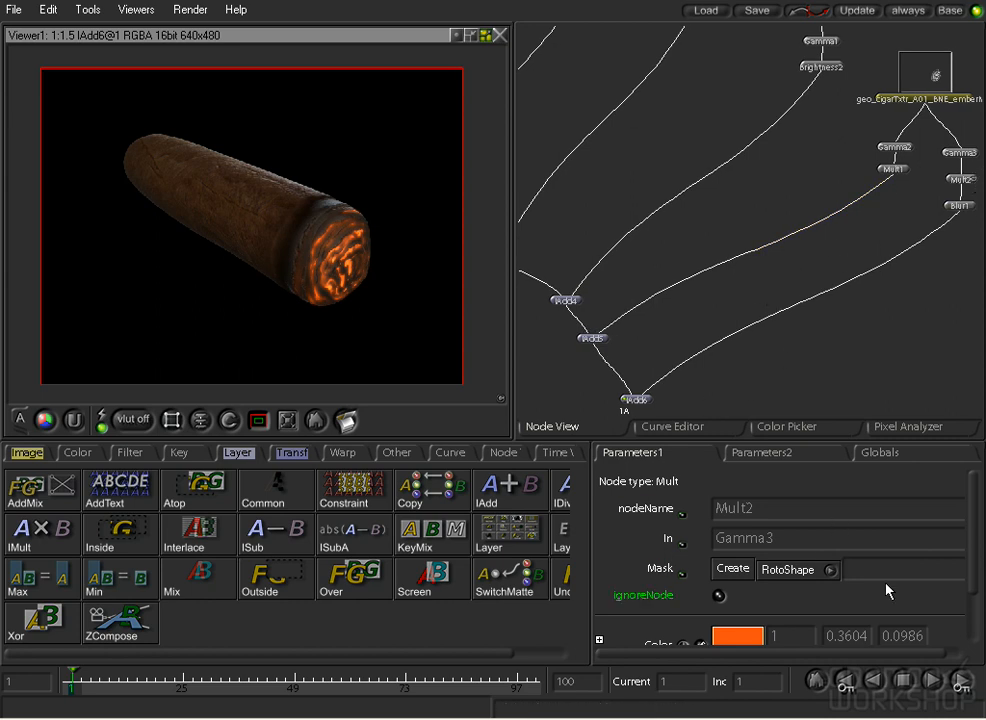
drag(975, 561, 979, 645)
click(599, 569)
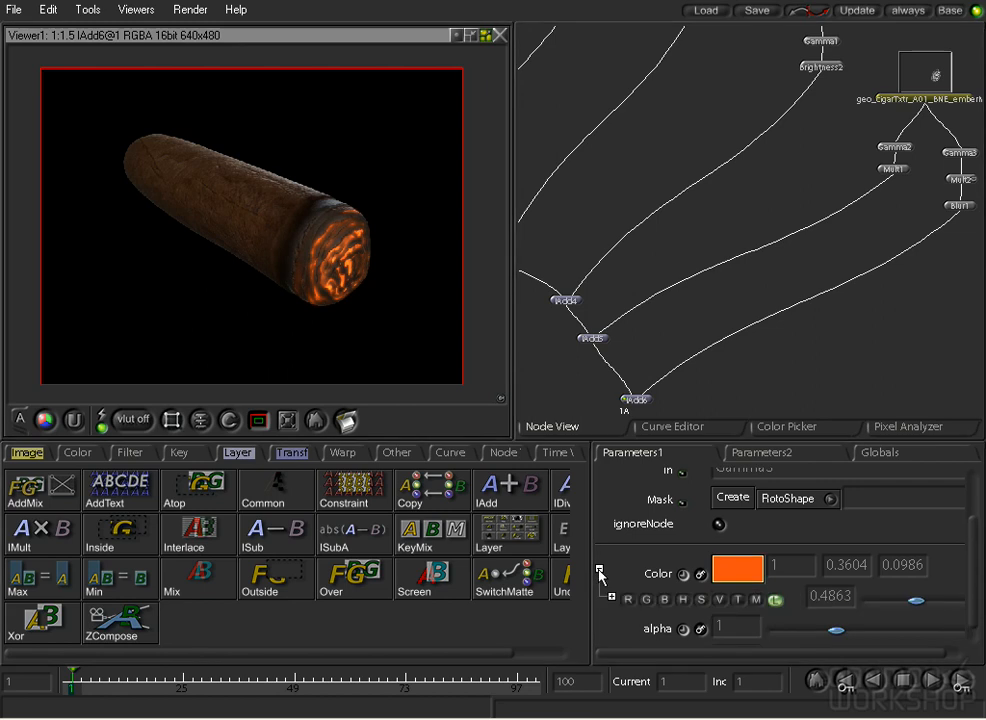
click(719, 599)
click(956, 604)
mouse_move(956, 604)
mouse_down()
mouse_move(896, 614)
mouse_move(958, 604)
mouse_move(939, 604)
mouse_up()
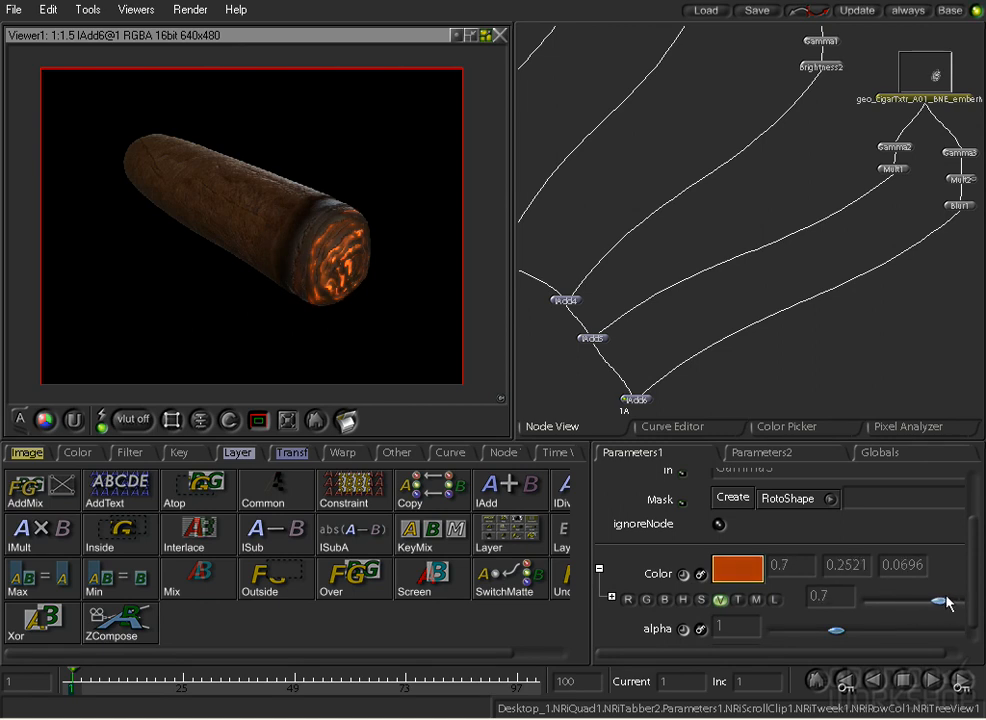
Set the Gamma3 node's gamma on the blurred ember branch to 0.3.
click(910, 150)
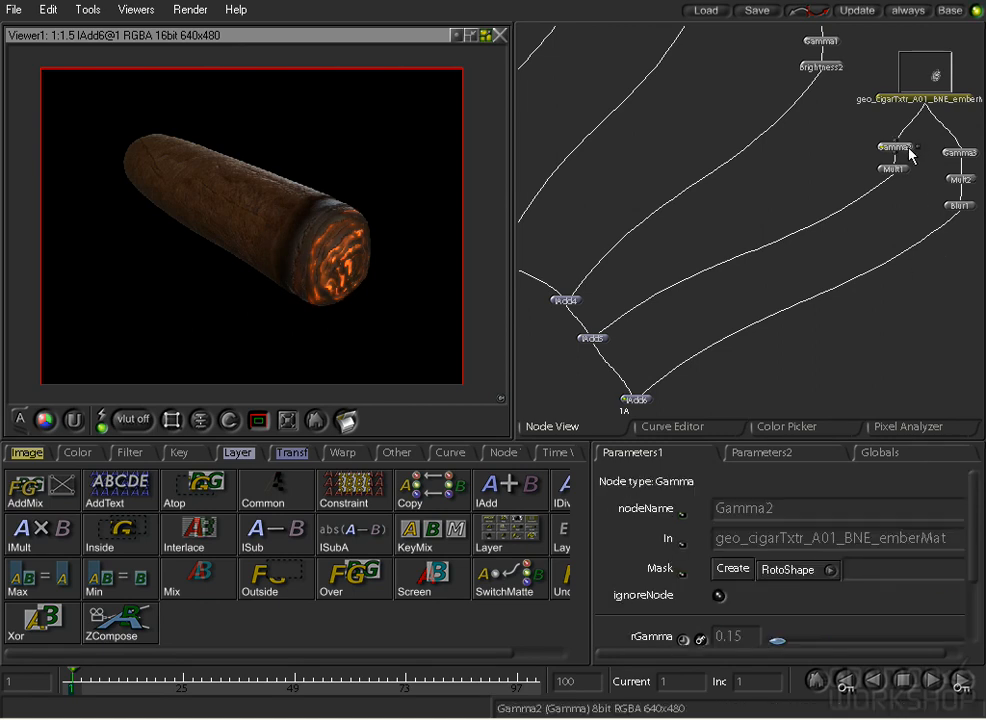
click(960, 153)
click(738, 640)
text(0.3)
key(Return)
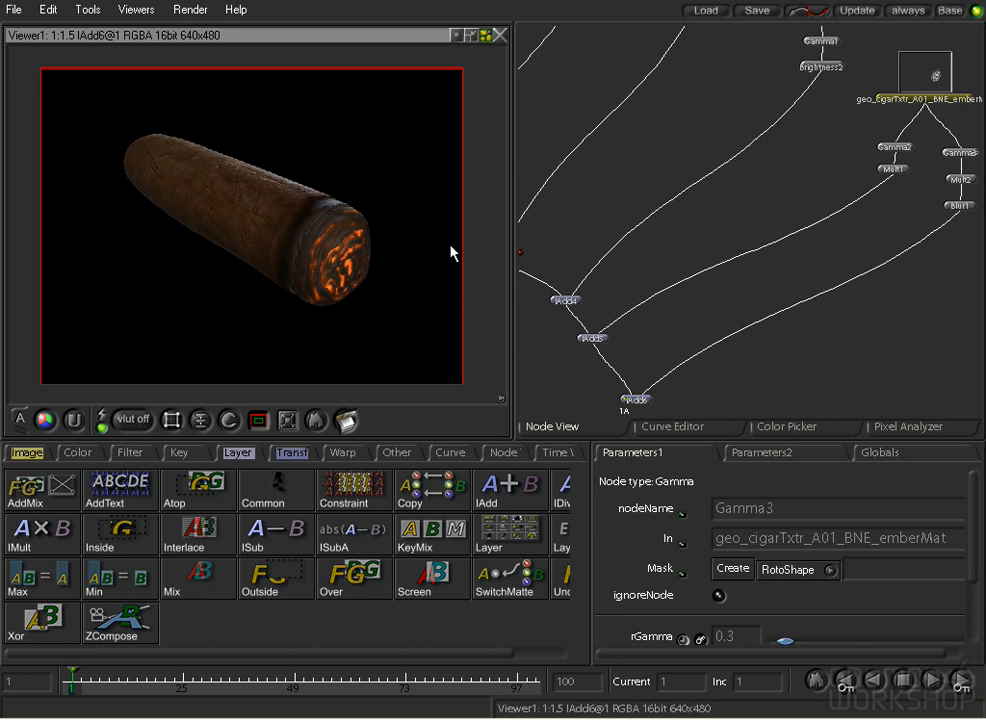